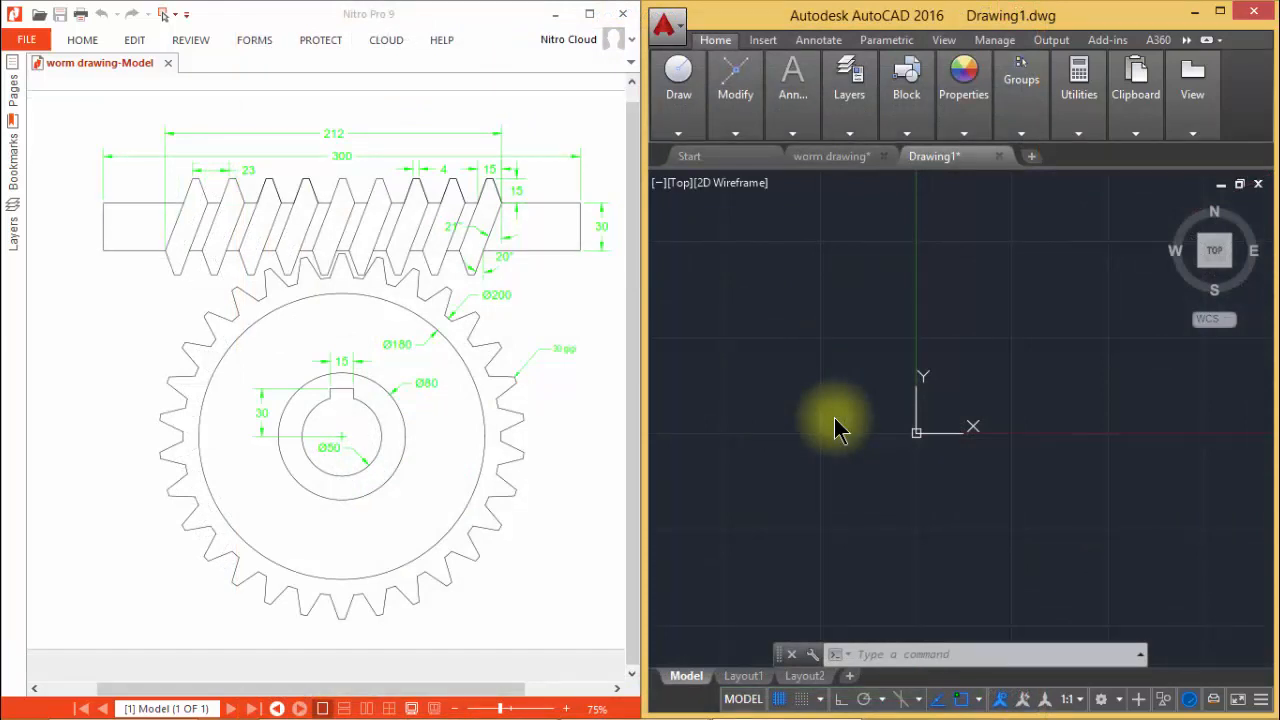
{"action": "left_click", "coordinate": [772, 399]}
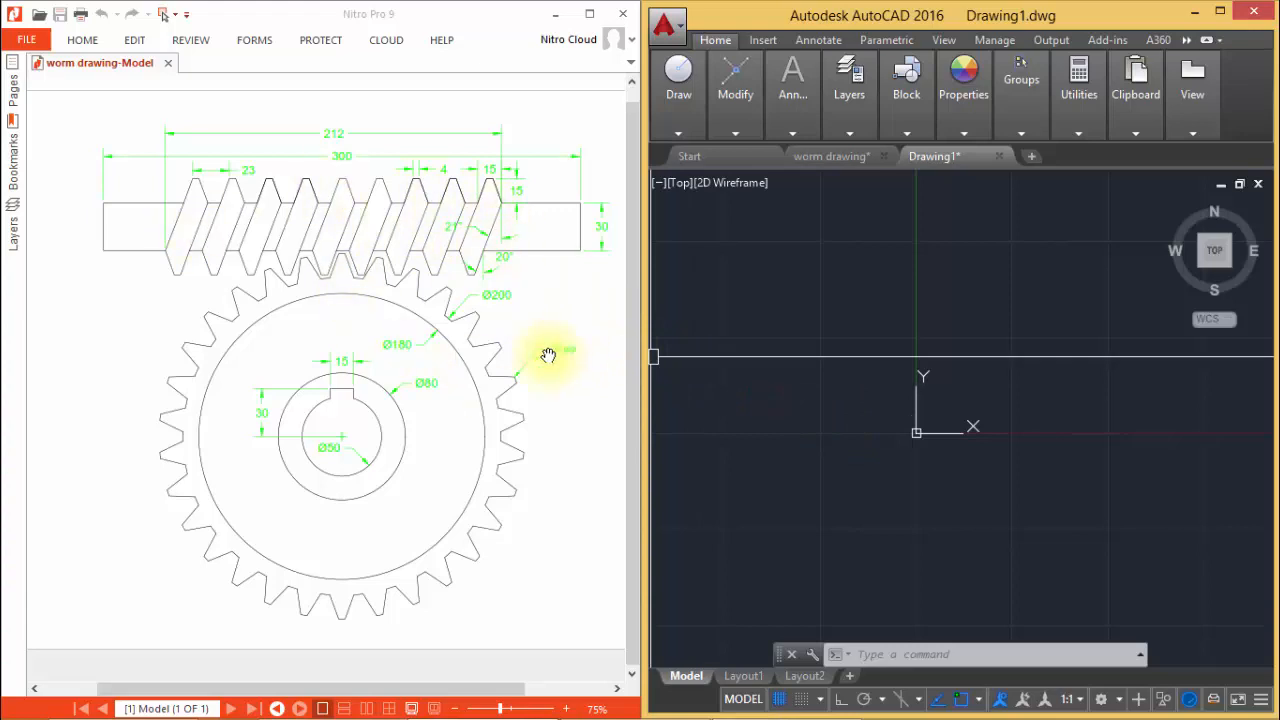
{"action": "left_click", "coordinate": [467, 222]}
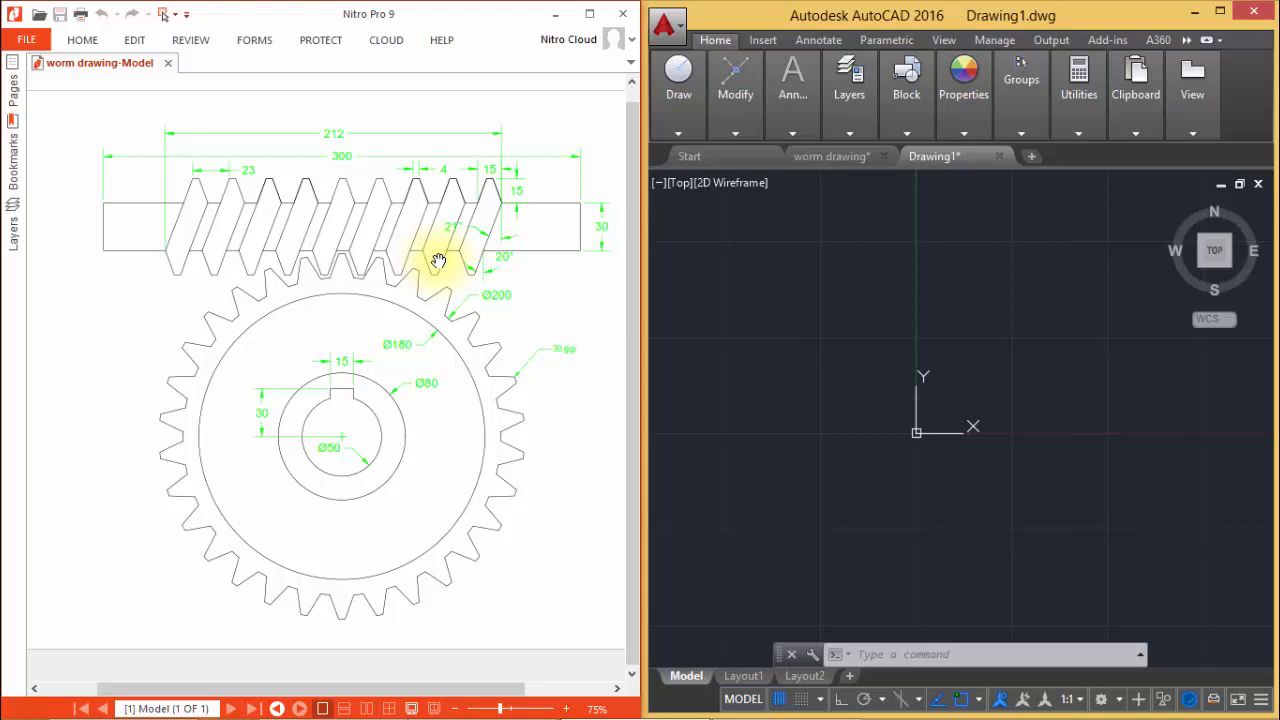
{"action": "left_click", "coordinate": [837, 337]}
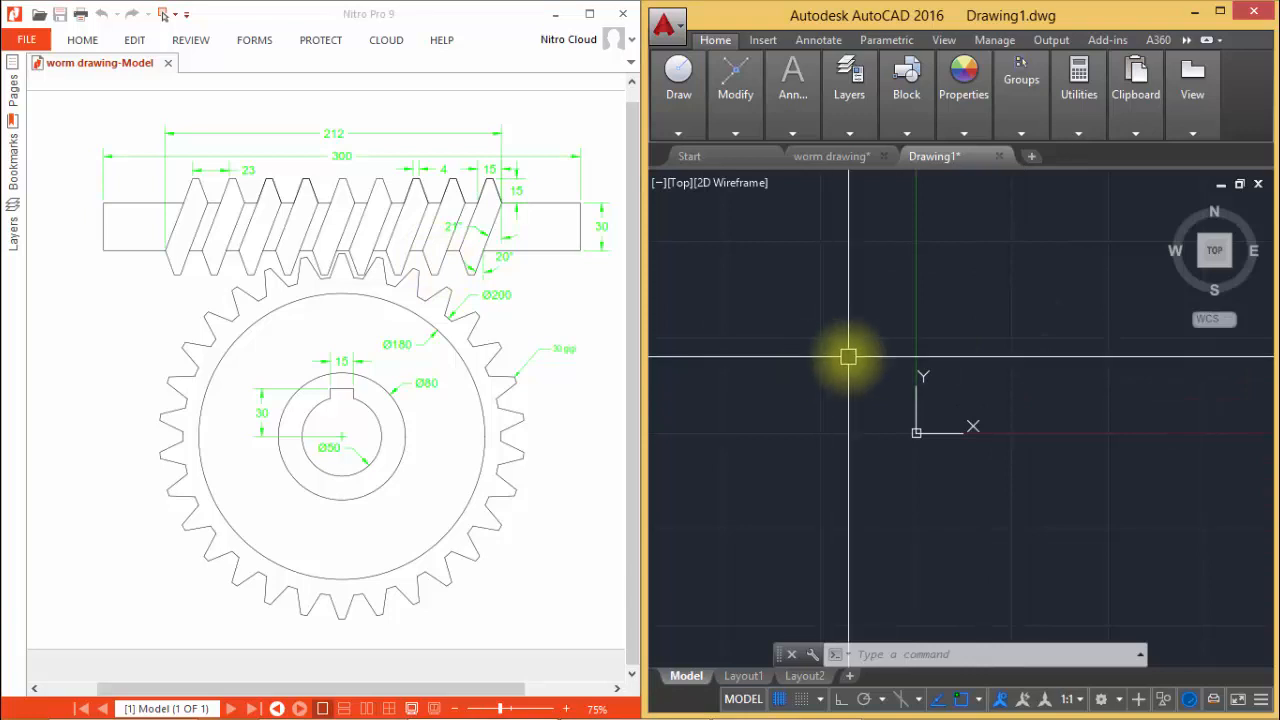
Configure the drawing units with a length precision of 0 and an insertion scale in millimeters
{"action": "type", "text": "un"}
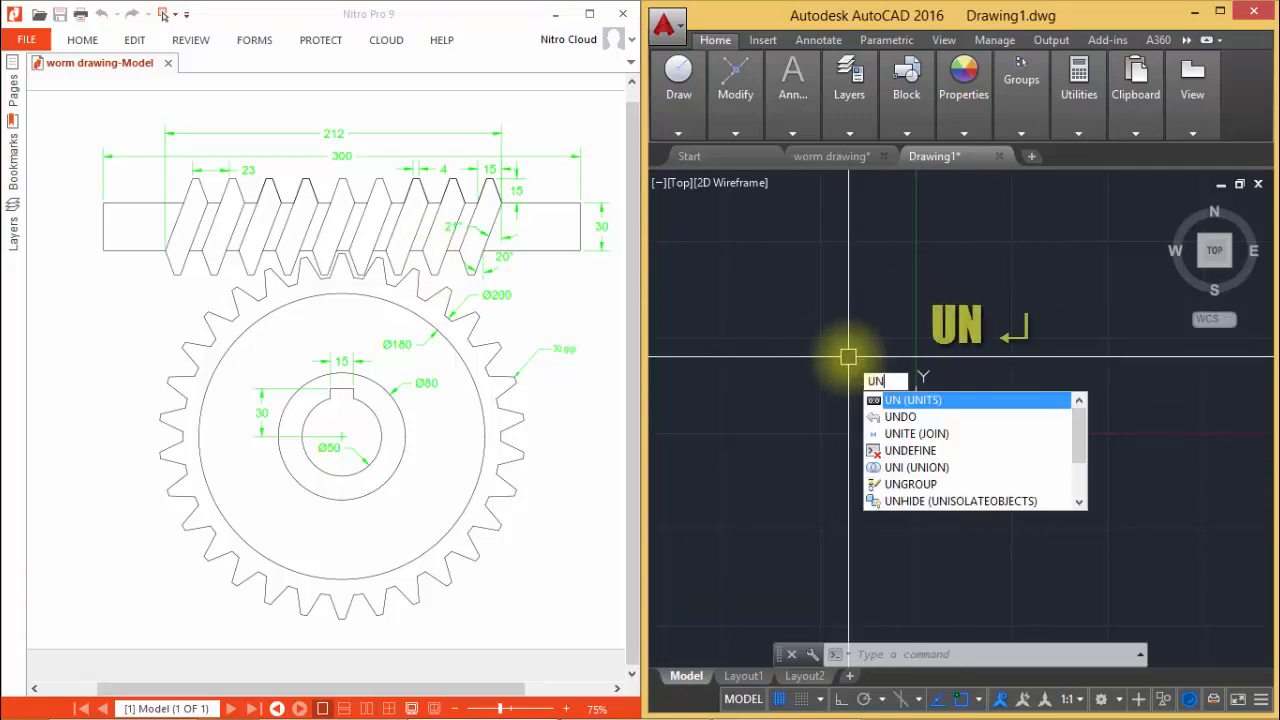
{"action": "key", "text": "Return"}
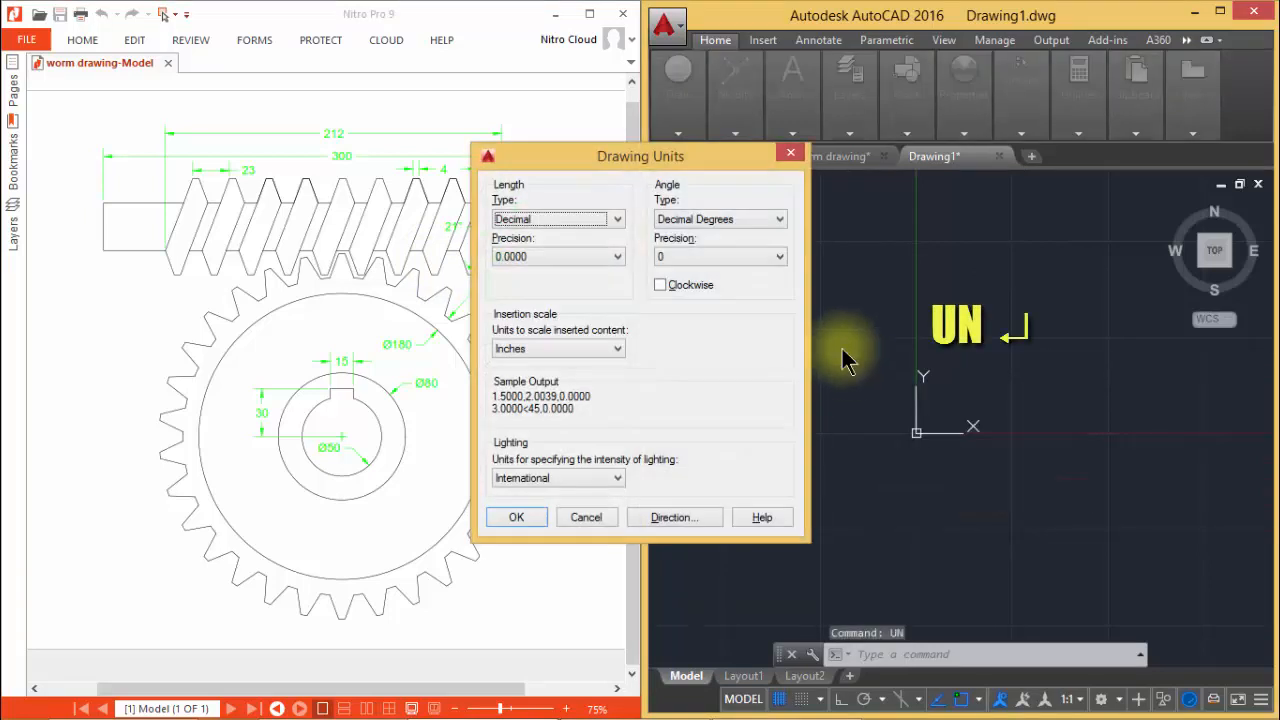
{"action": "left_click", "coordinate": [540, 256]}
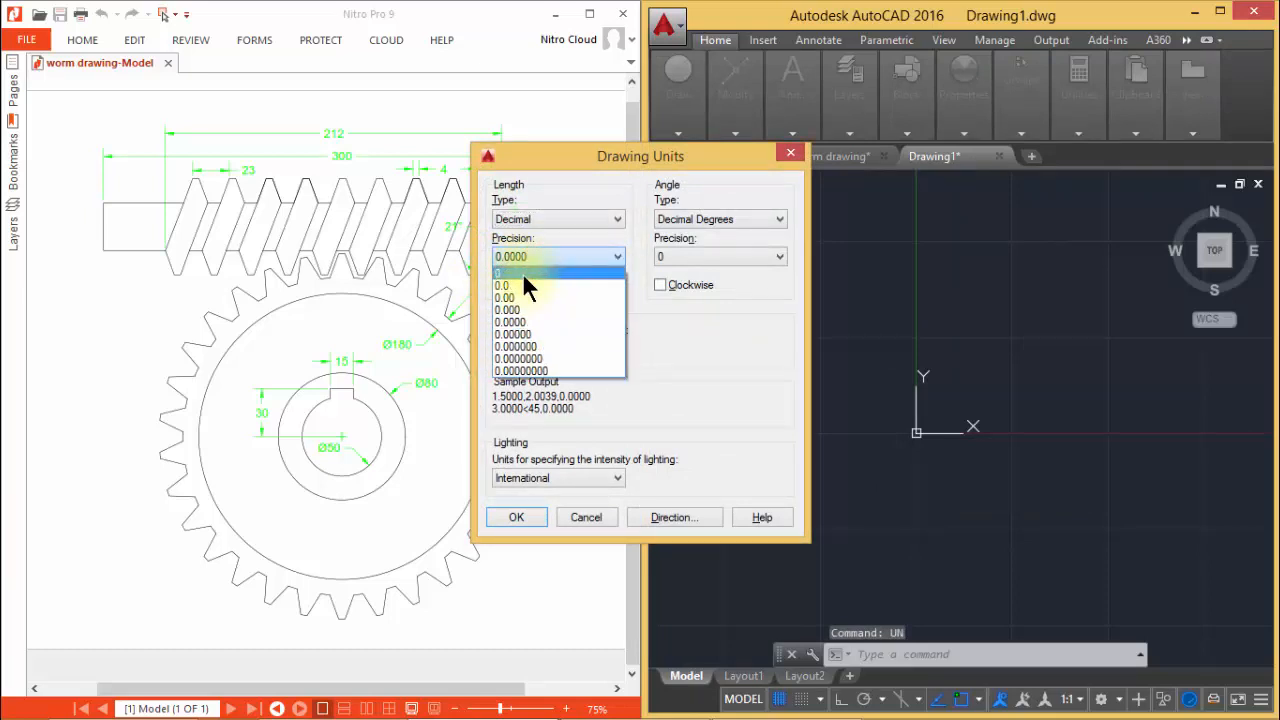
{"action": "left_click", "coordinate": [523, 274]}
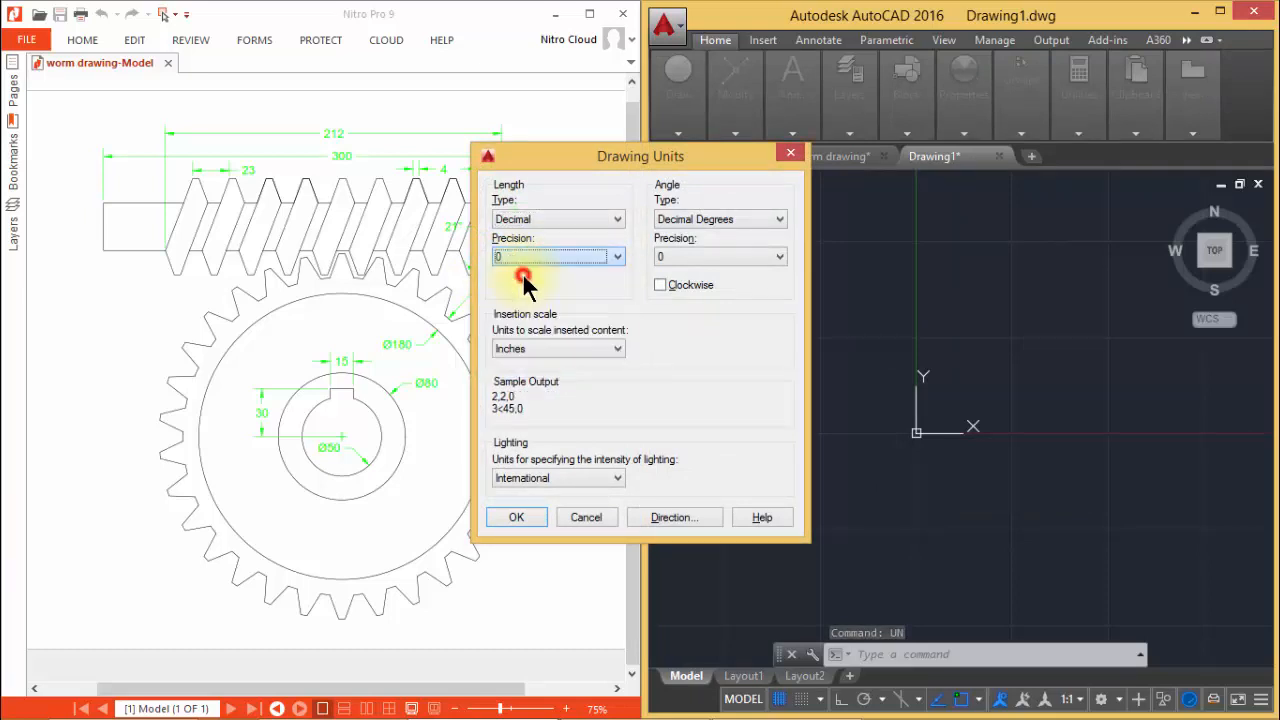
{"action": "left_click", "coordinate": [545, 348]}
{"action": "left_click", "coordinate": [528, 413]}
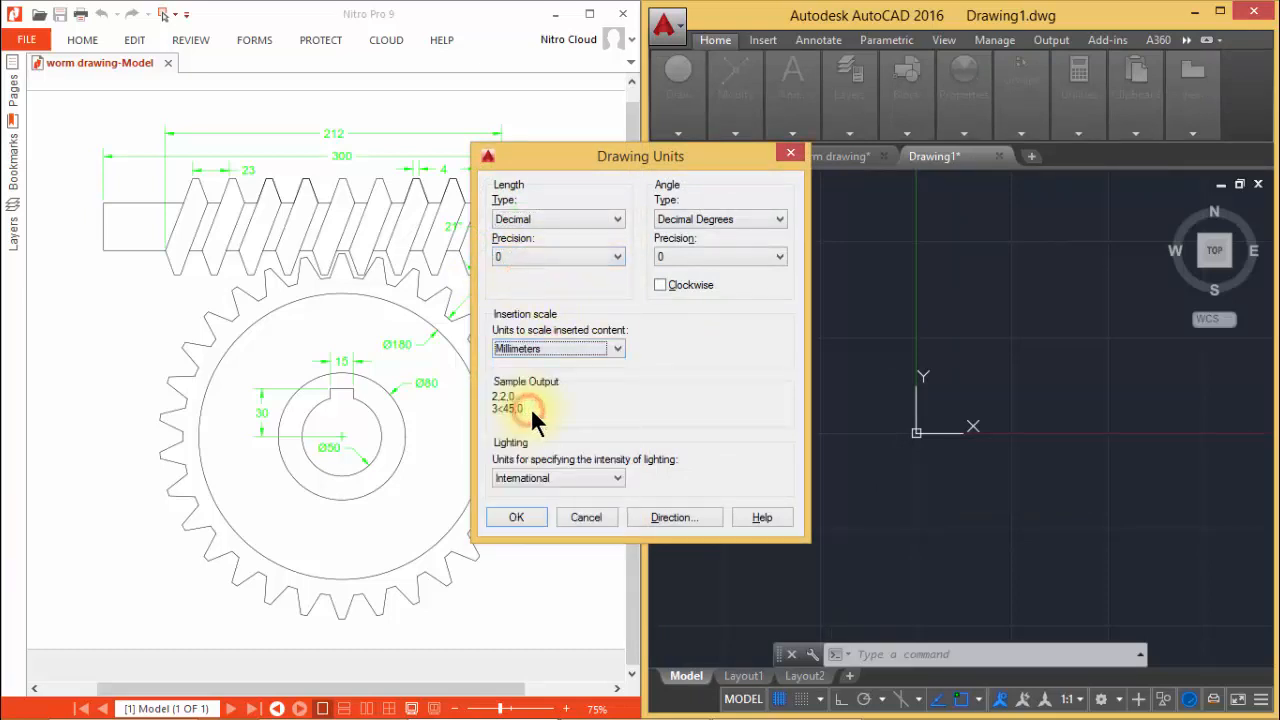
{"action": "left_click", "coordinate": [524, 522]}
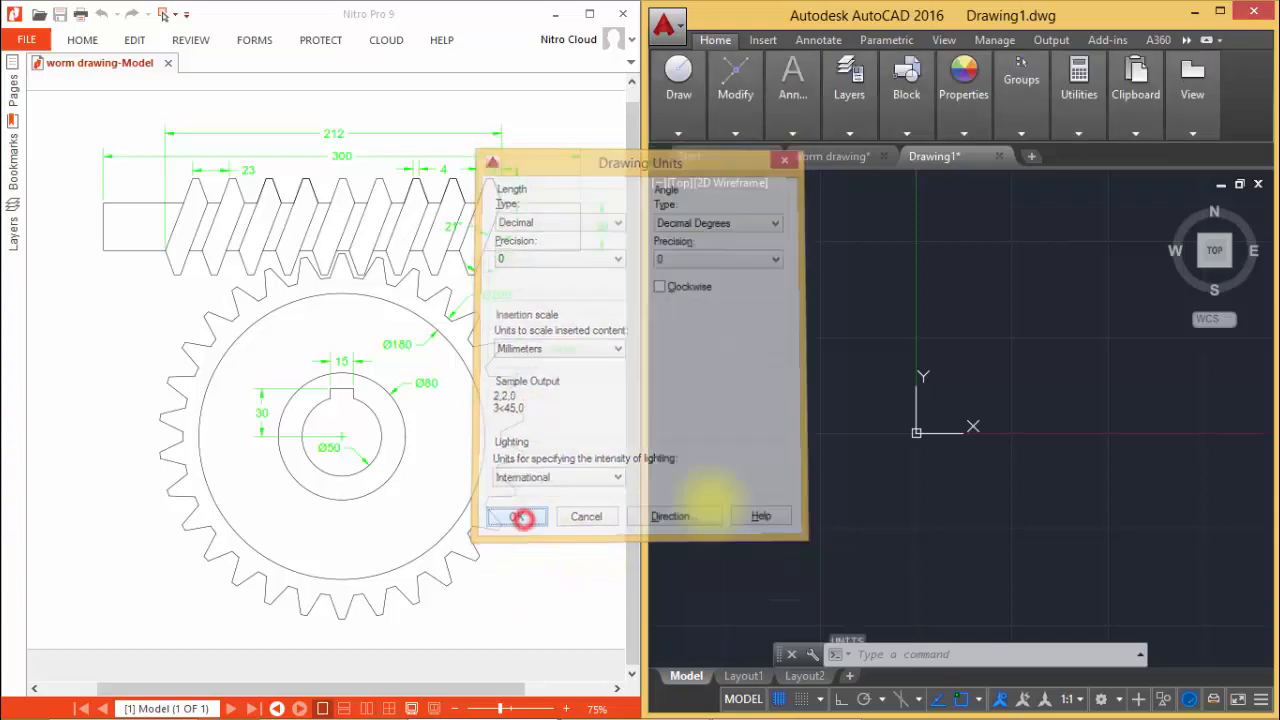
Draw the gear's bore and hub as two concentric circles with radii of 25 mm and 40 mm
{"action": "middle_click_drag", "start_coordinate": [1005, 414], "coordinate": [751, 634]}
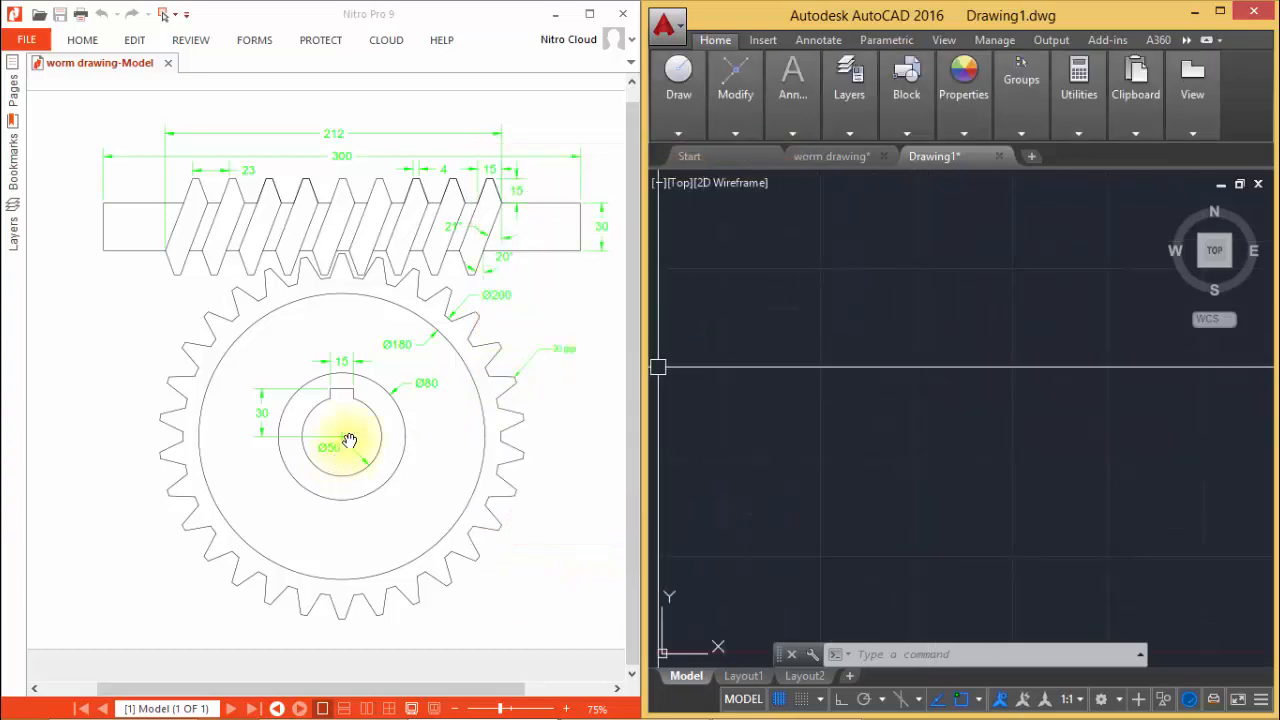
{"action": "type", "text": "c"}
{"action": "key", "text": "Return"}
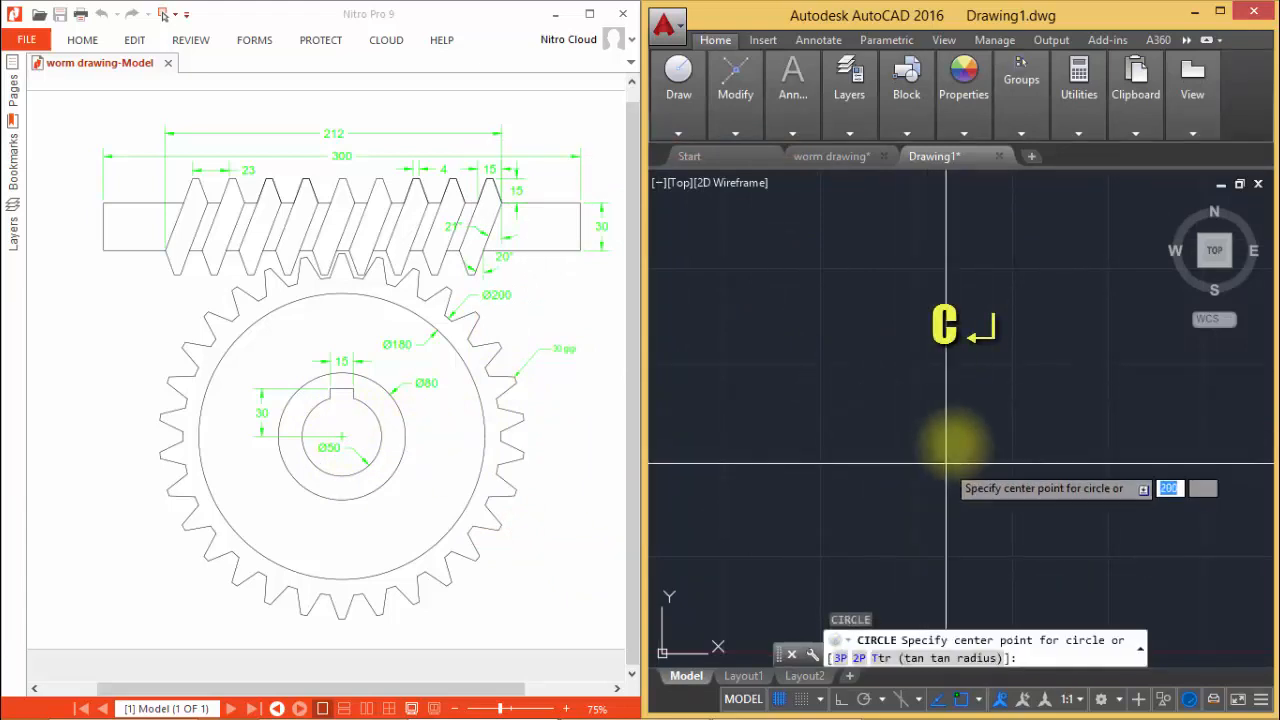
{"action": "left_click", "coordinate": [946, 407]}
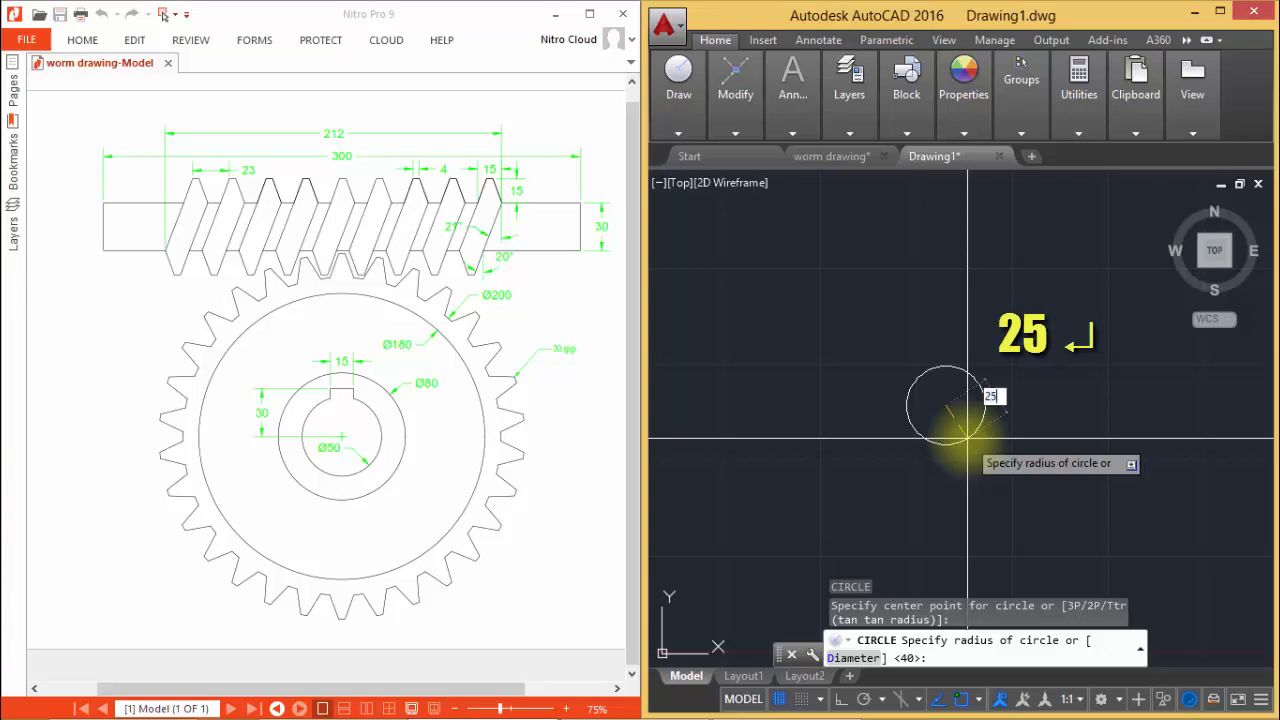
{"action": "type", "text": "25"}
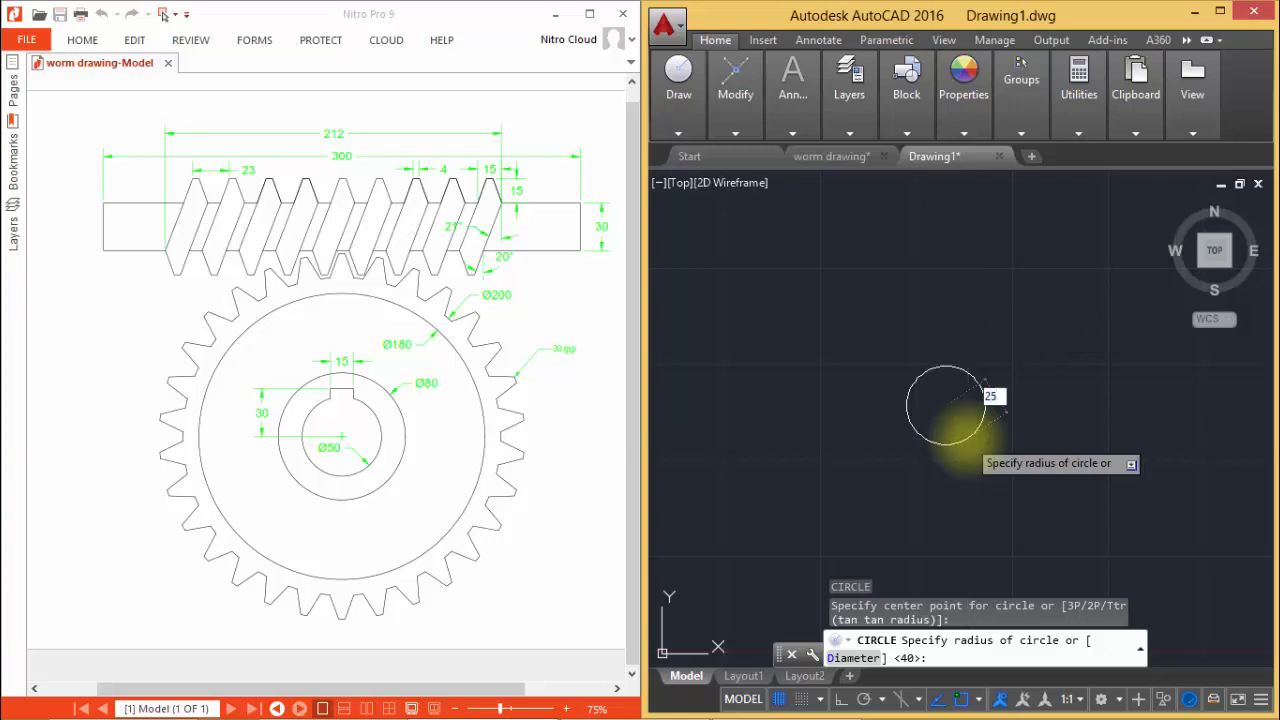
{"action": "key", "text": "Return"}
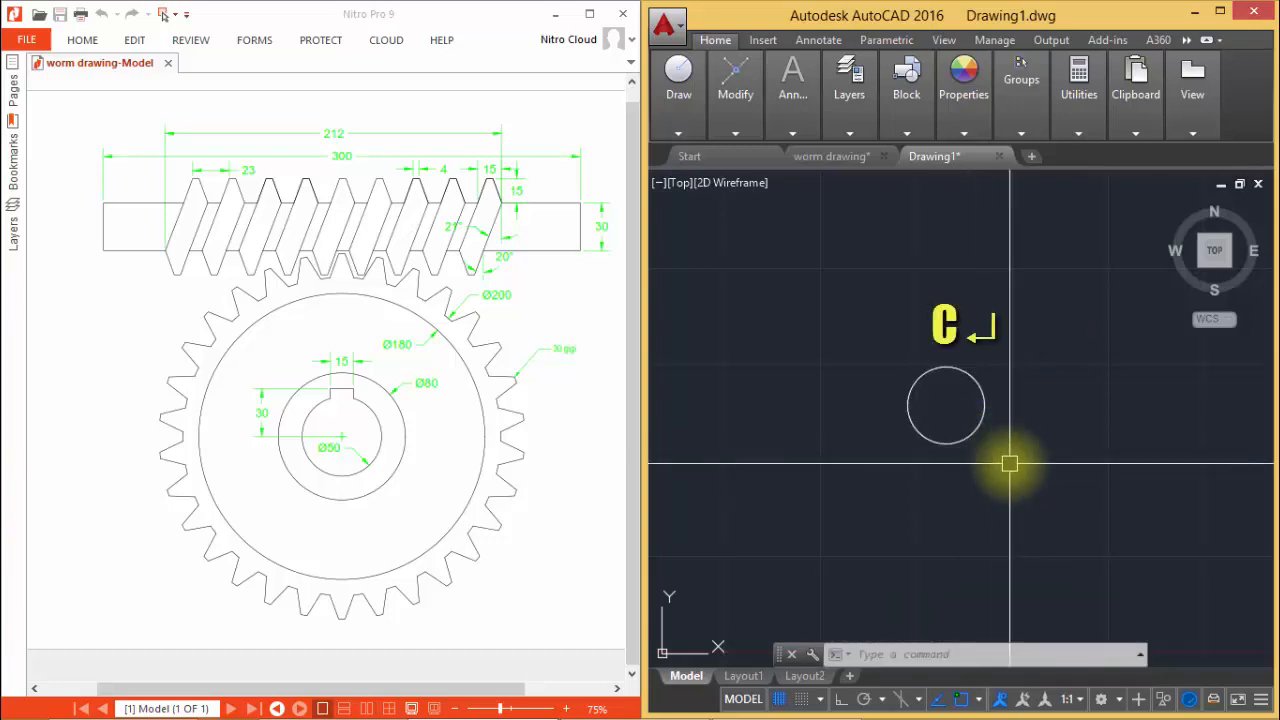
{"action": "type", "text": "c"}
{"action": "key", "text": "Return"}
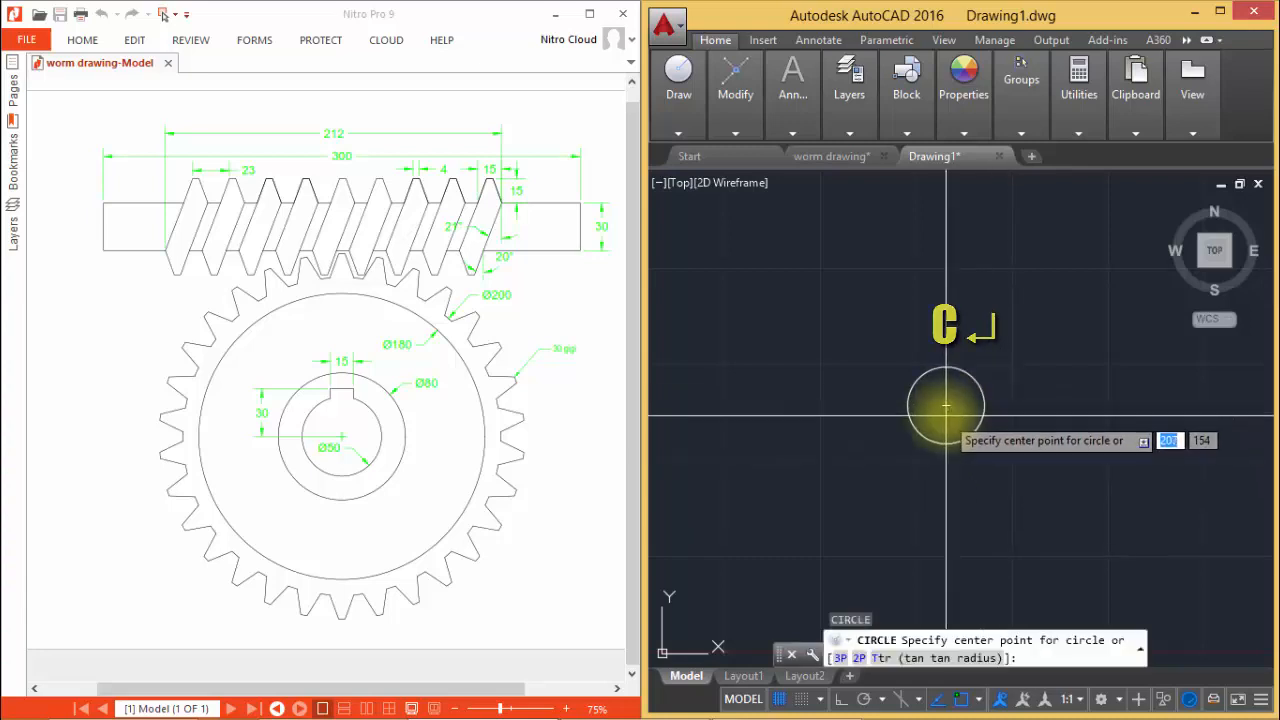
{"action": "left_click", "coordinate": [945, 405]}
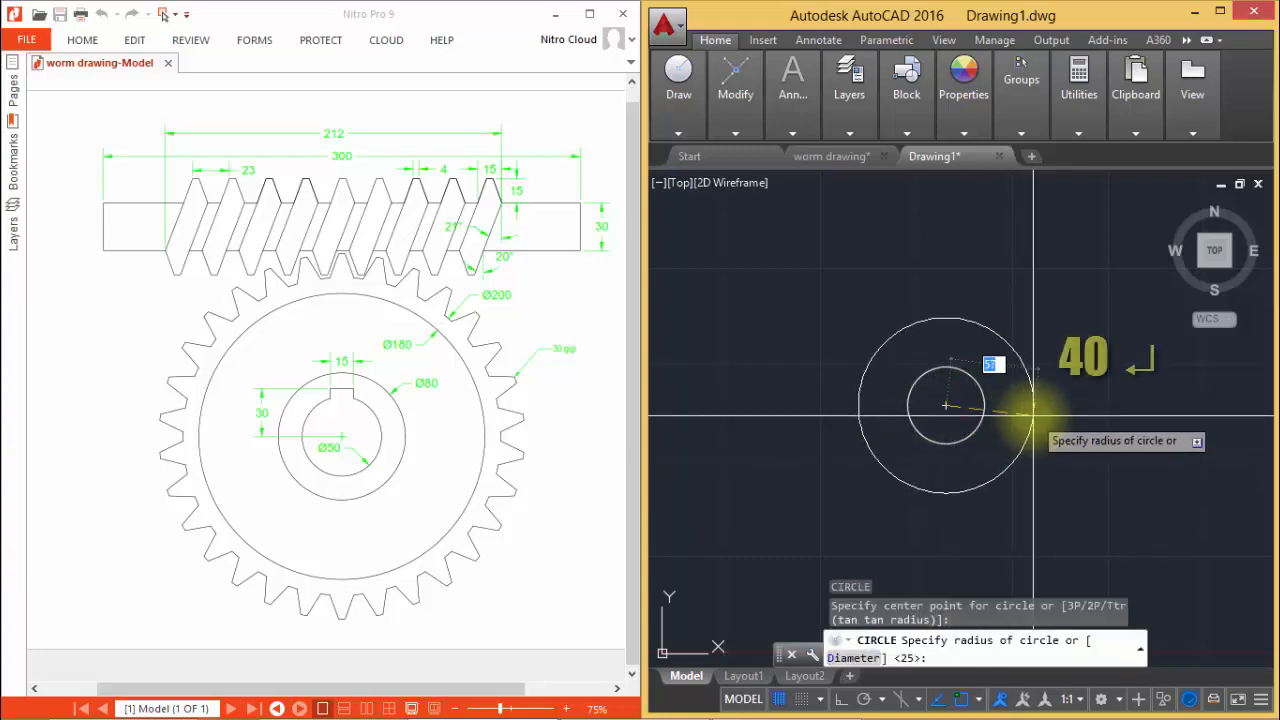
{"action": "key", "text": "Return"}
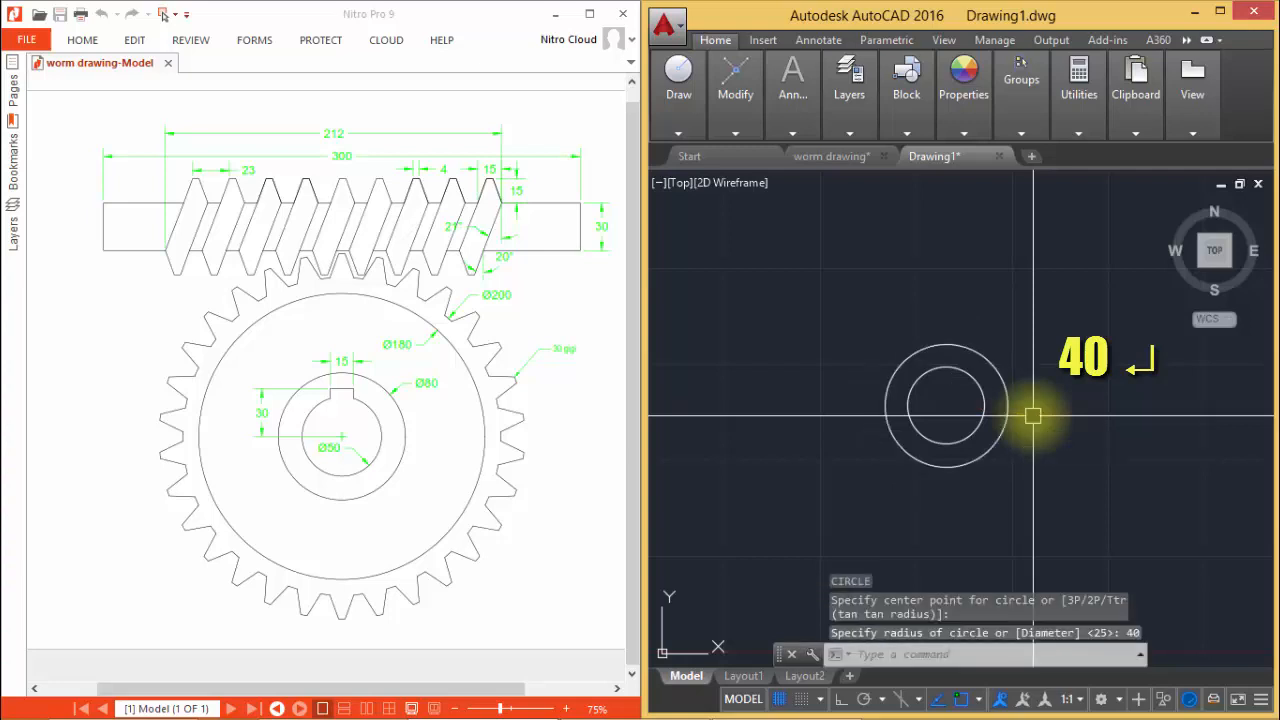
Add two larger circles with radii of 90 mm and 100 mm, concentric with the bore circle
{"action": "type", "text": "c"}
{"action": "key", "text": "Return"}
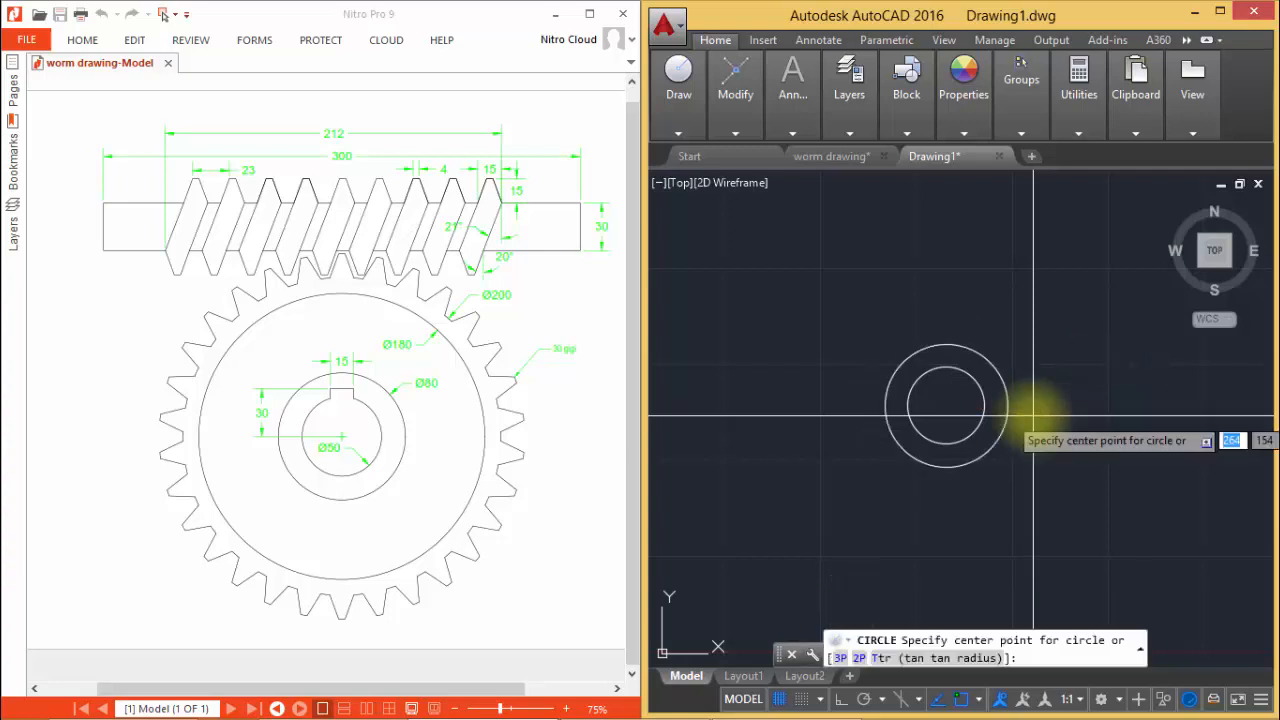
{"action": "left_click", "coordinate": [943, 405]}
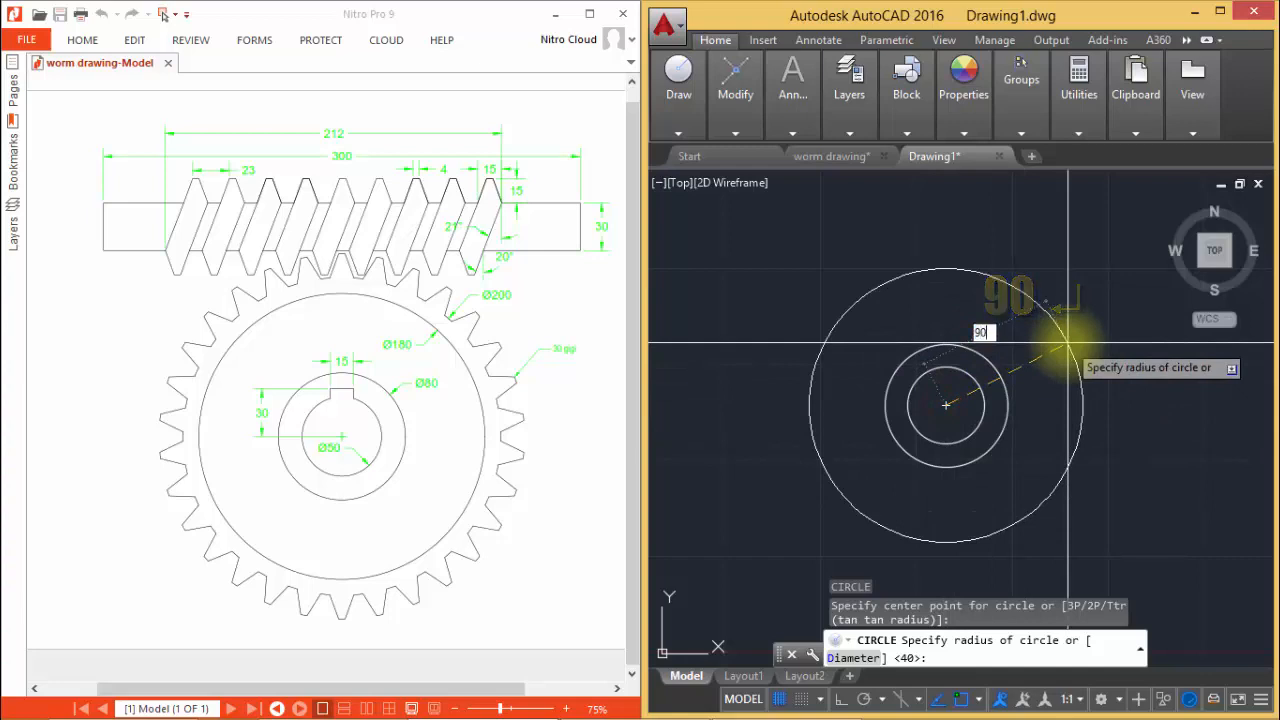
{"action": "key", "text": "Return"}
{"action": "key", "text": "Return"}
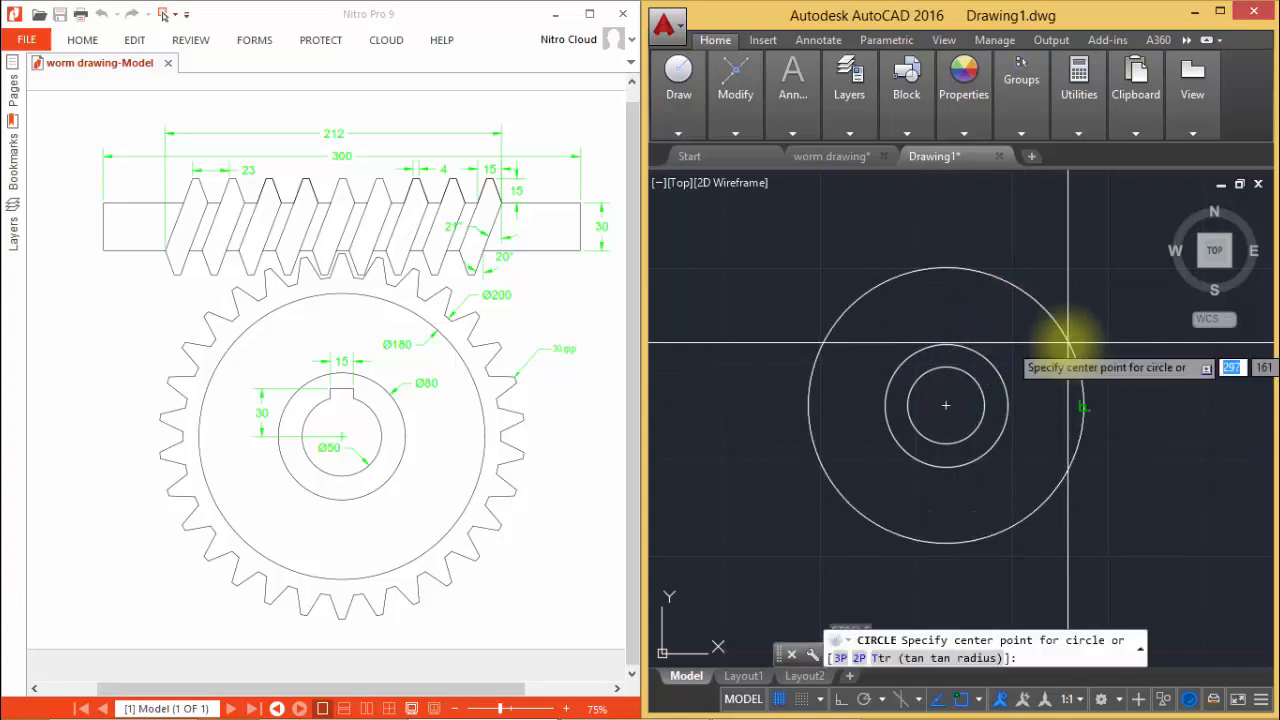
{"action": "left_click", "coordinate": [950, 412]}
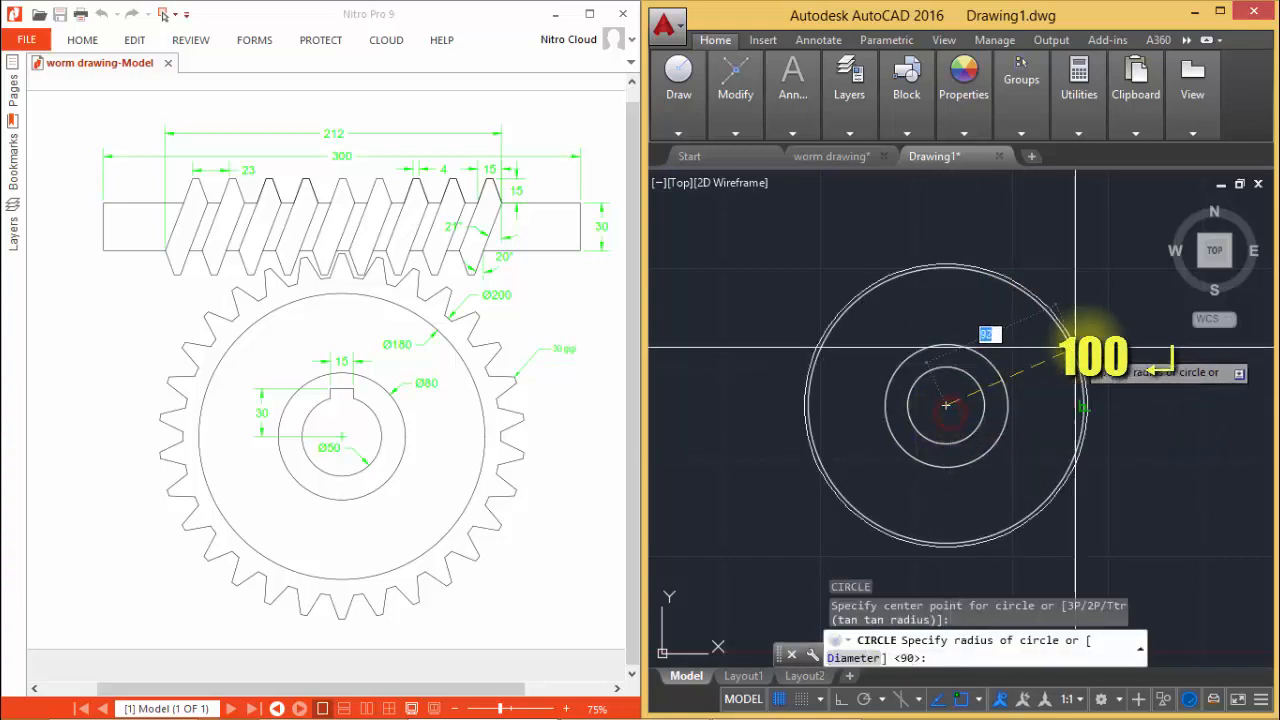
{"action": "type", "text": "100"}
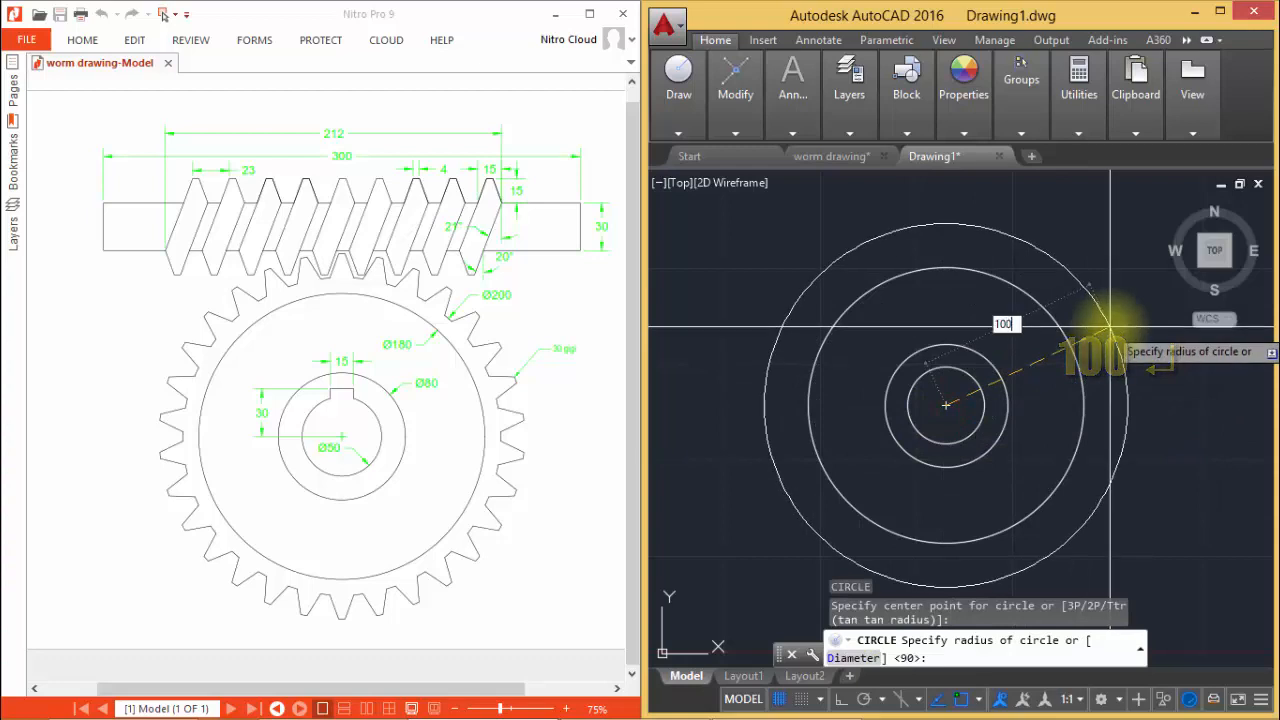
{"action": "key", "text": "Return"}
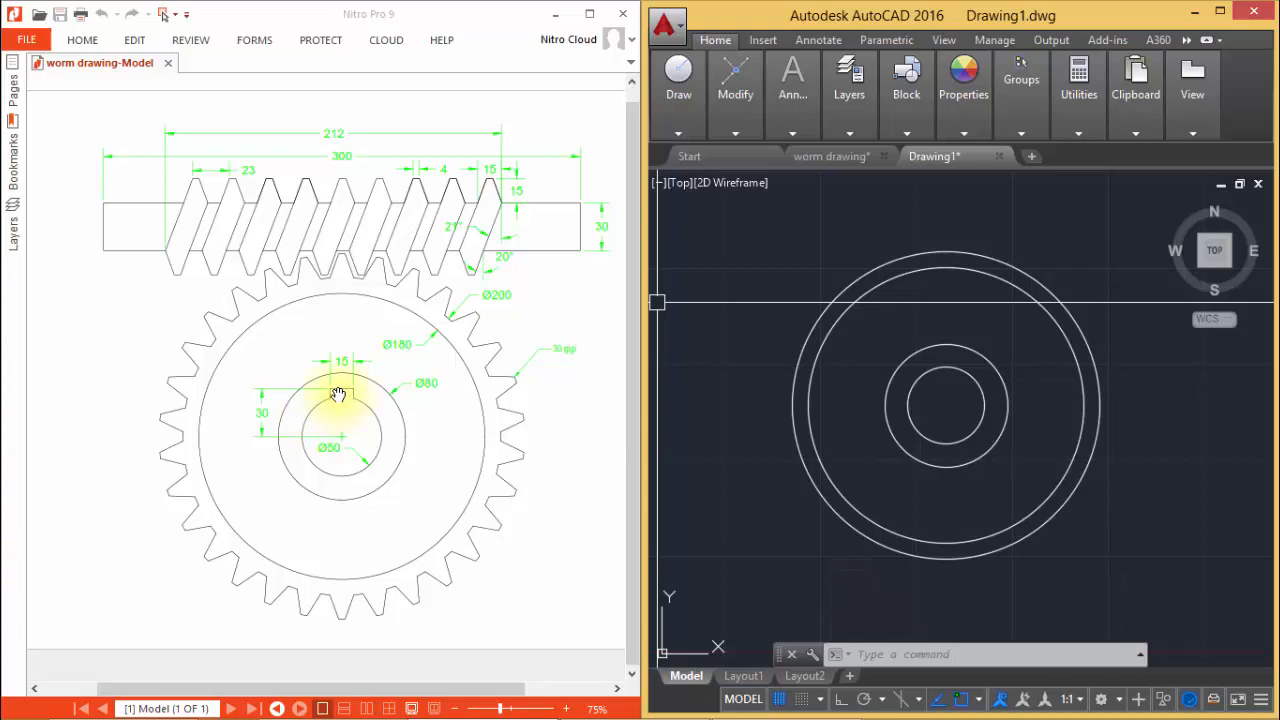
Draw a 15 by 30 mm keyway rectangle with its lower-left corner at the circles' center
{"action": "type", "text": "rec"}
{"action": "key", "text": "Return"}
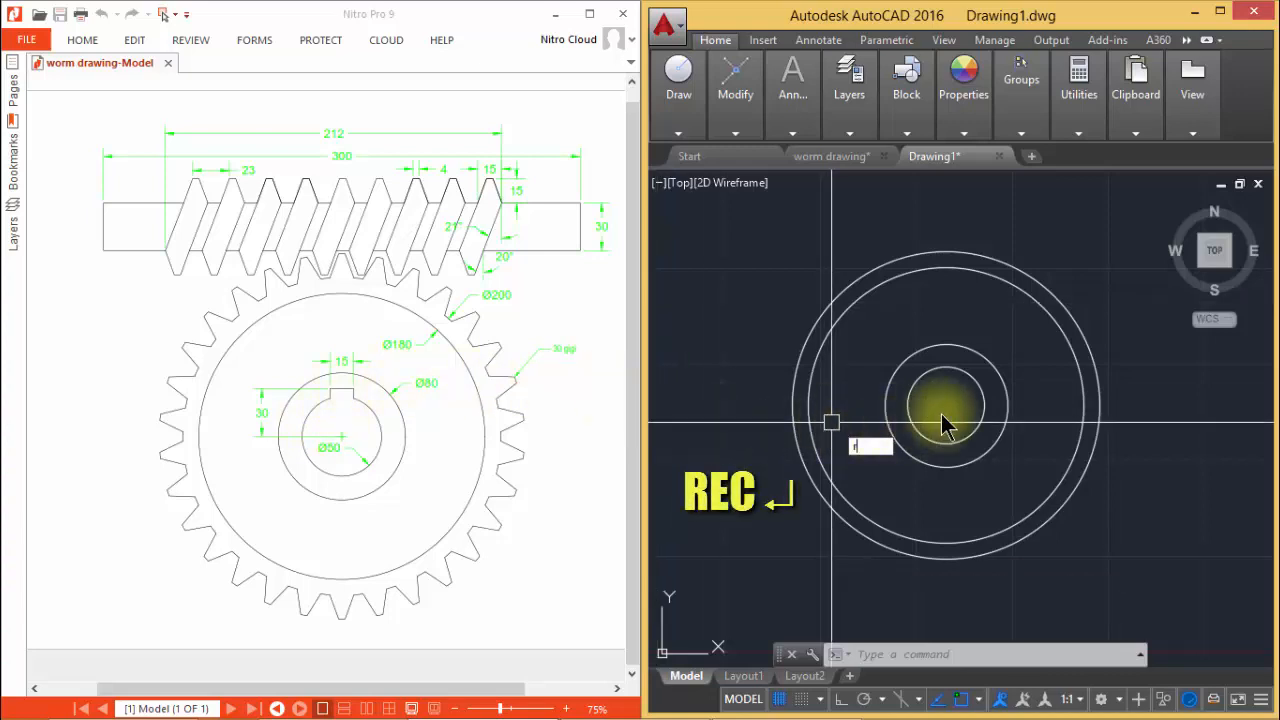
{"action": "type", "text": "e"}
{"action": "key", "text": "Return"}
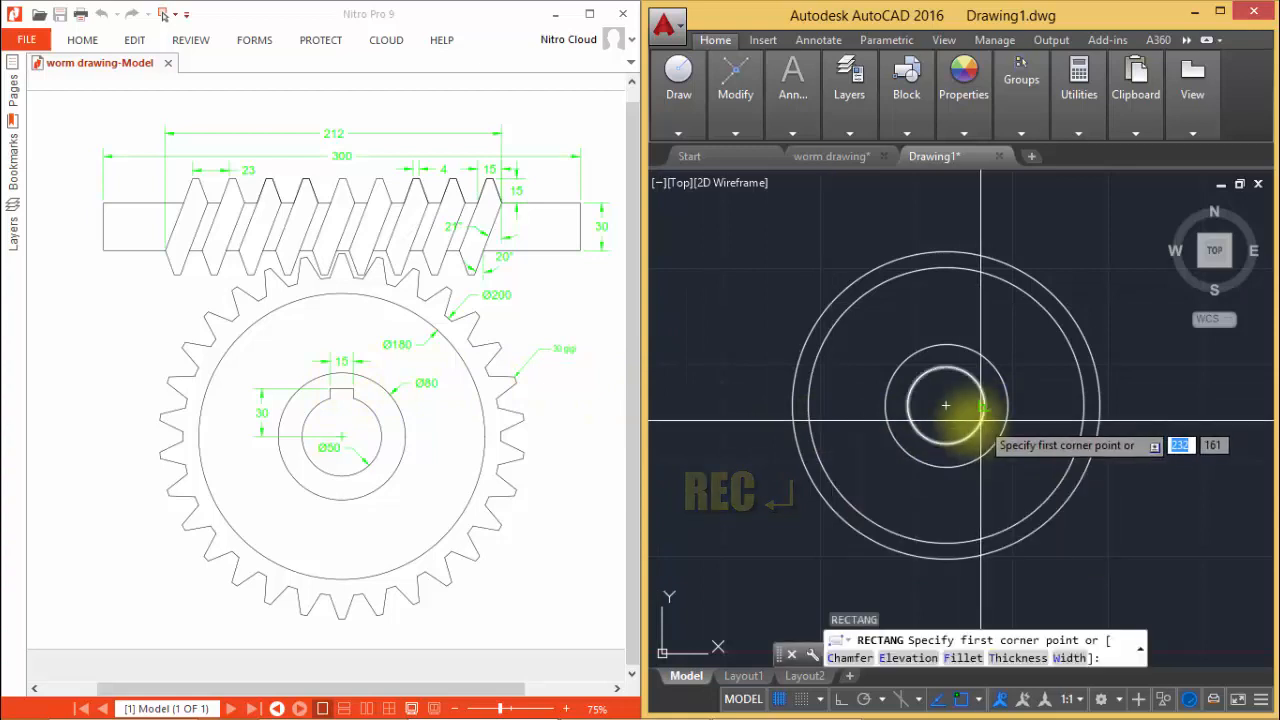
{"action": "left_click", "coordinate": [946, 407]}
{"action": "type", "text": "15,30"}
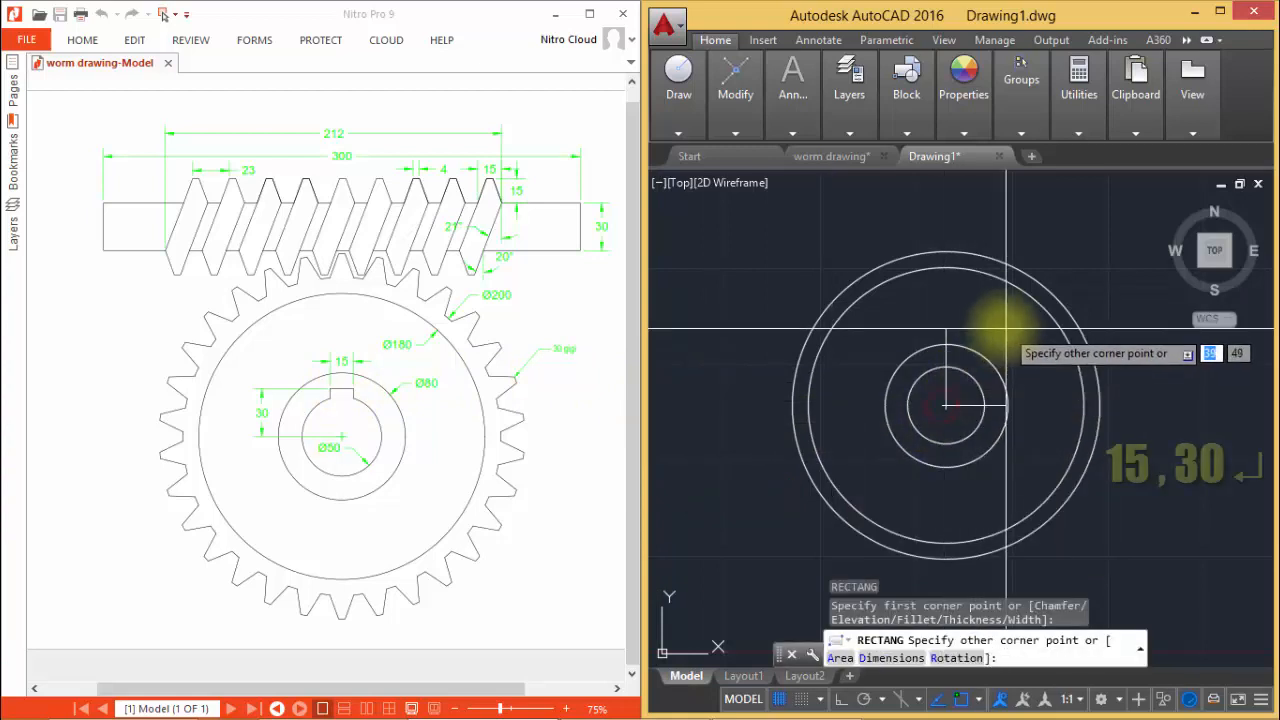
{"action": "key", "text": "Return"}
{"action": "type", "text": ","}
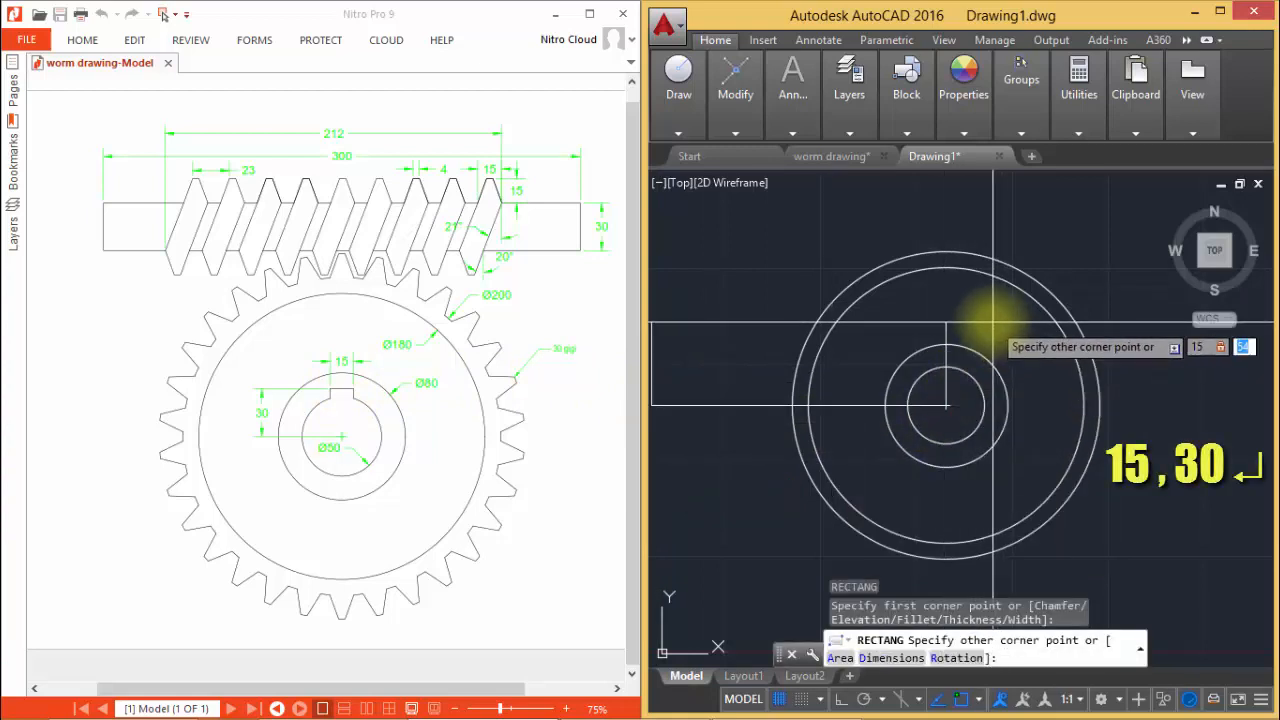
{"action": "type", "text": "30"}
{"action": "key", "text": "Return"}
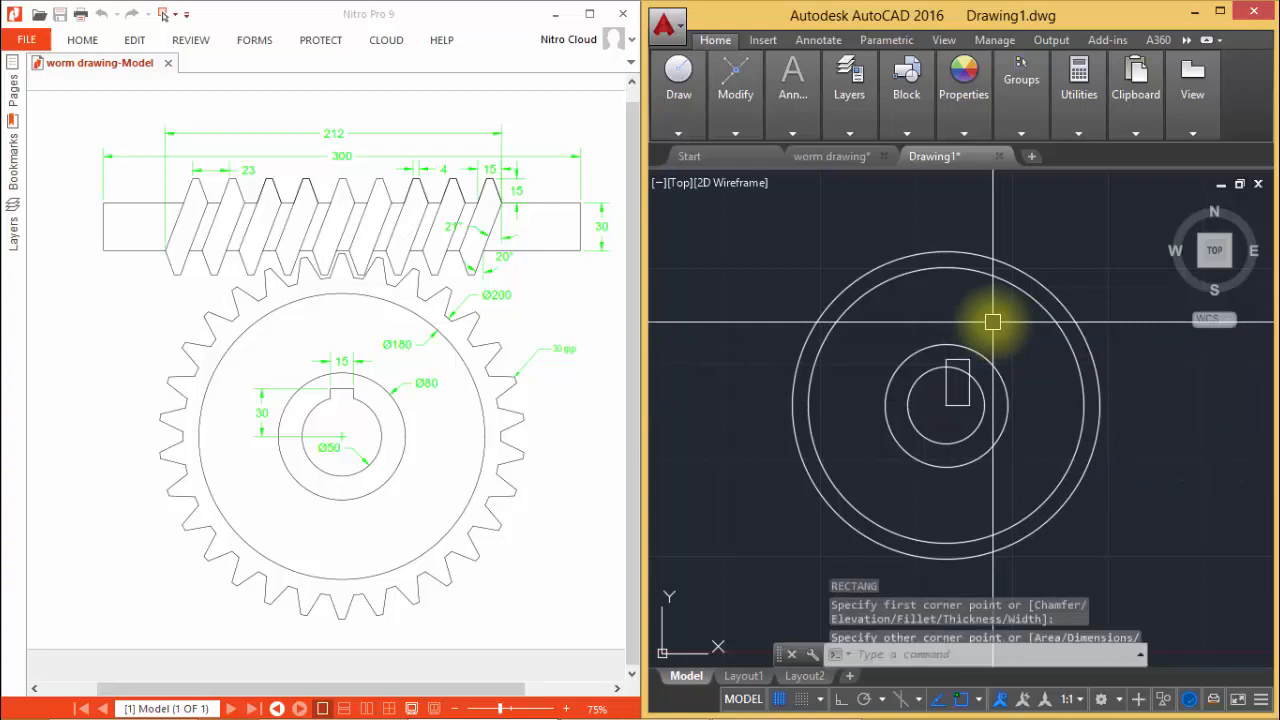
Move the keyway rectangle by the midpoint of its bottom edge to the center of the circles
{"action": "scroll", "coordinate": [955, 388], "scroll_direction": "up", "scroll_amount": 4}
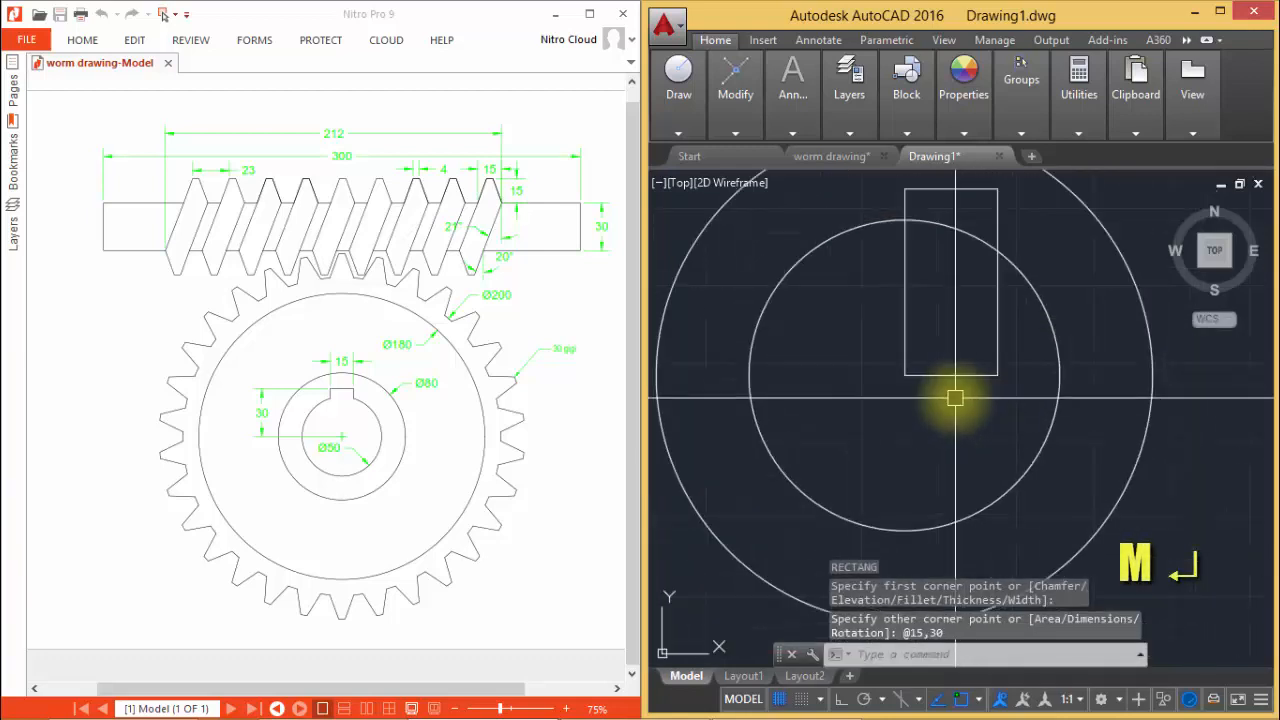
{"action": "type", "text": "m"}
{"action": "key", "text": "Return"}
{"action": "left_click", "coordinate": [956, 375]}
{"action": "right_click", "coordinate": [956, 375]}
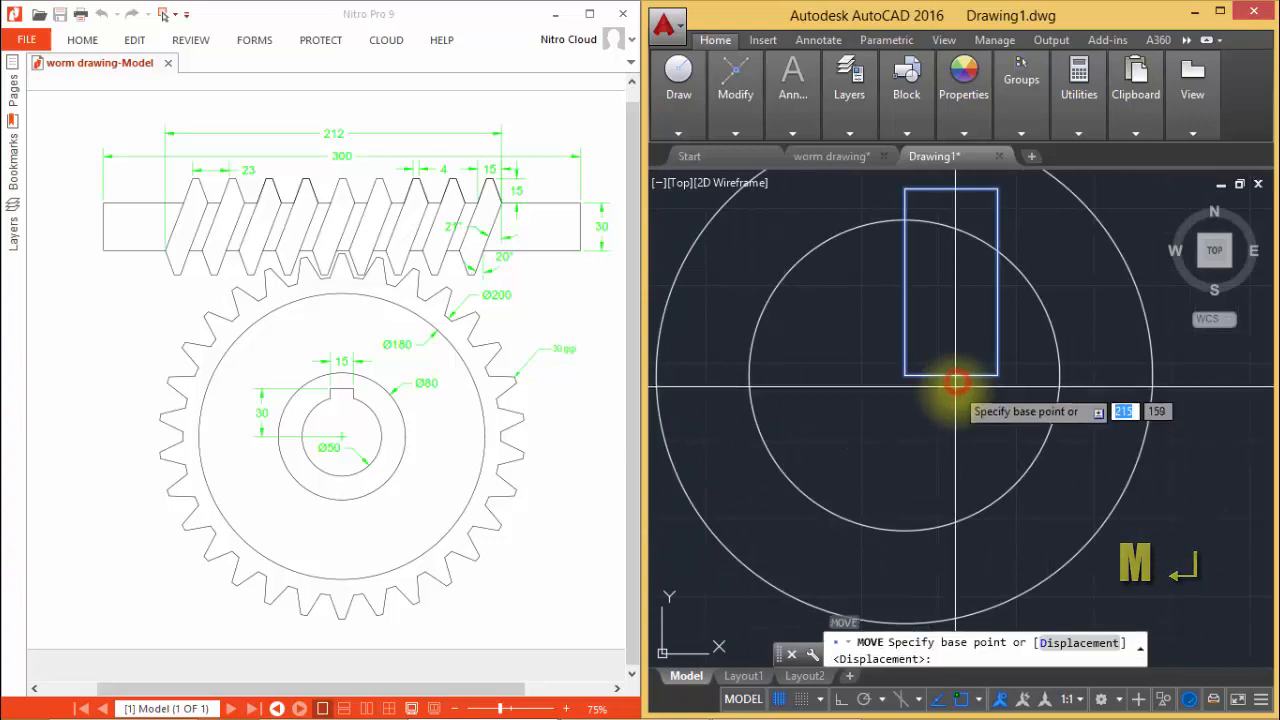
{"action": "left_click", "coordinate": [956, 375]}
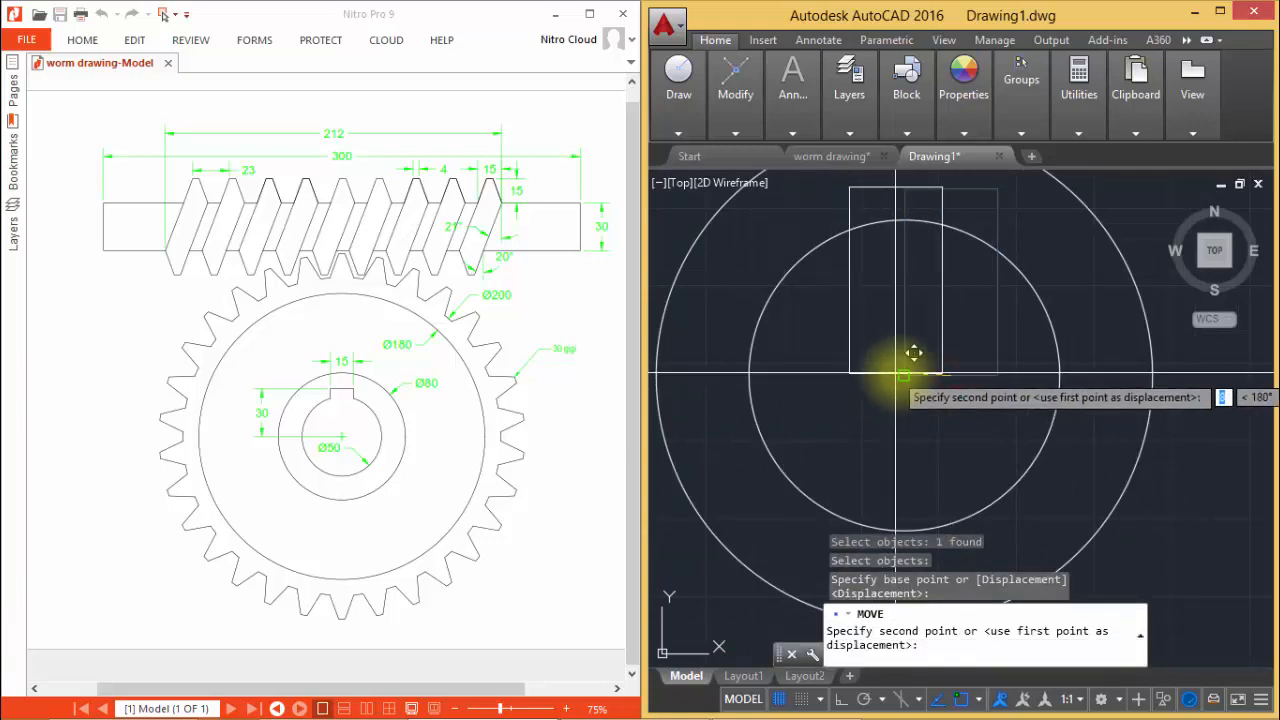
{"action": "left_click", "coordinate": [903, 375]}
Draw a 15 mm vertical line upward from the top quadrant of the gear's outermost circle, with Ortho on
{"action": "scroll", "coordinate": [903, 375], "scroll_direction": "down", "scroll_amount": 5}
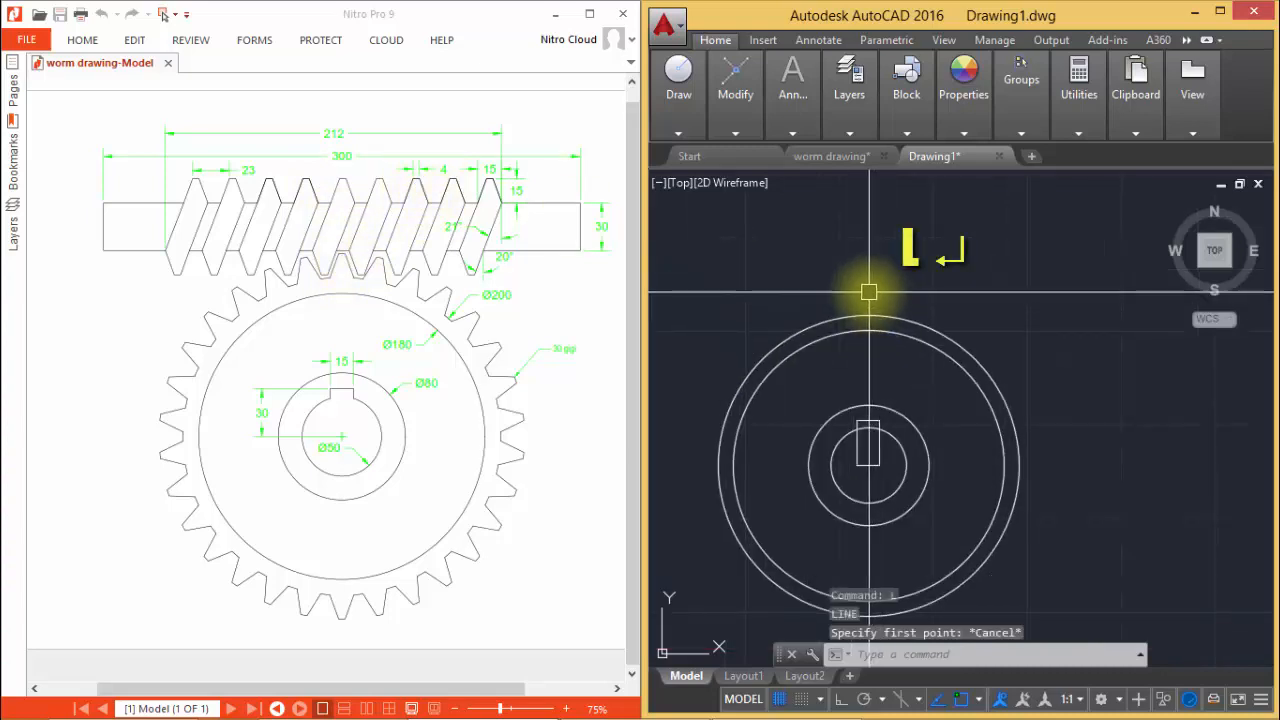
{"action": "type", "text": "l"}
{"action": "key", "text": "Return"}
{"action": "scroll", "coordinate": [860, 295], "scroll_direction": "up", "scroll_amount": 5}
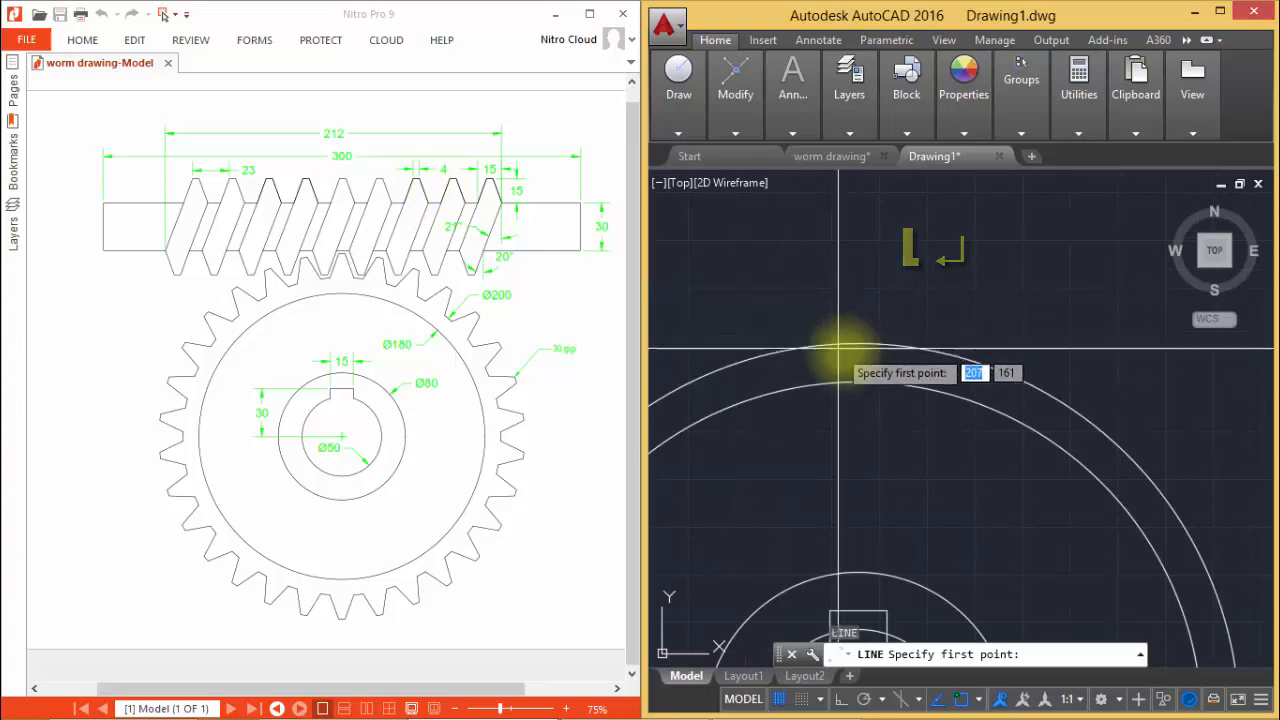
{"action": "type", "text": "qua"}
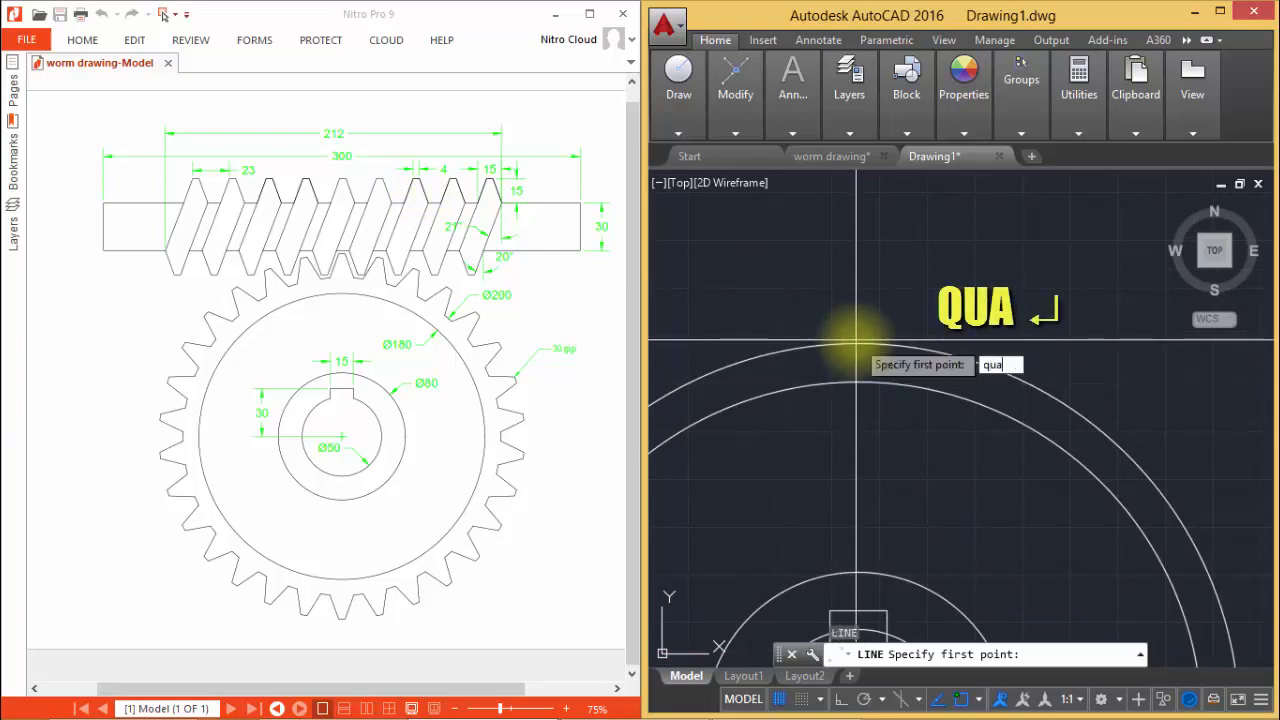
{"action": "key", "text": "Return"}
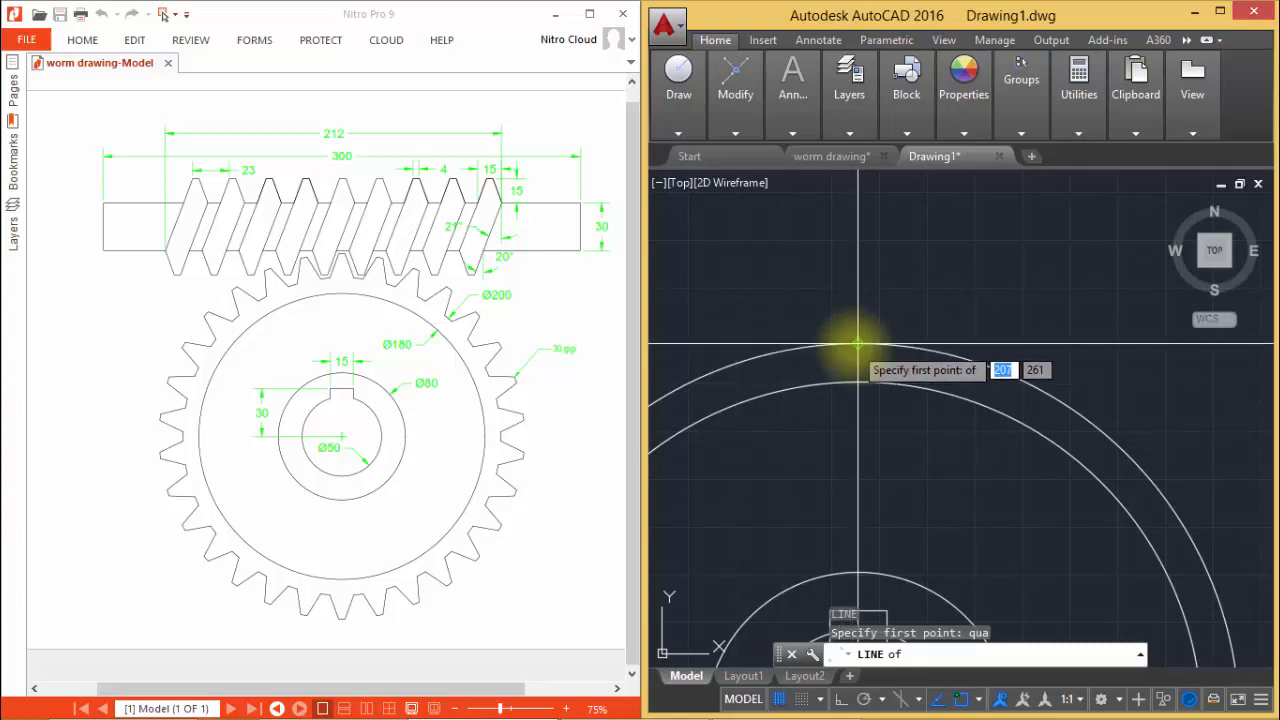
{"action": "left_click", "coordinate": [858, 345]}
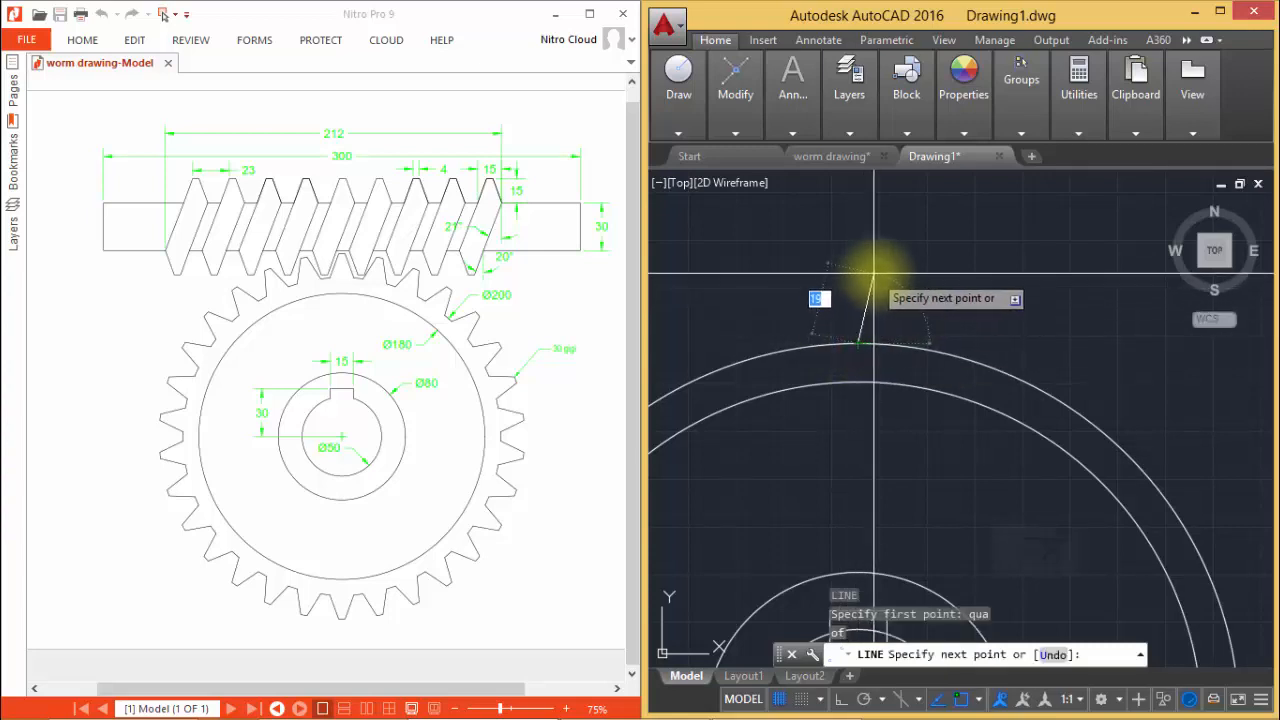
{"action": "key", "text": "F8"}
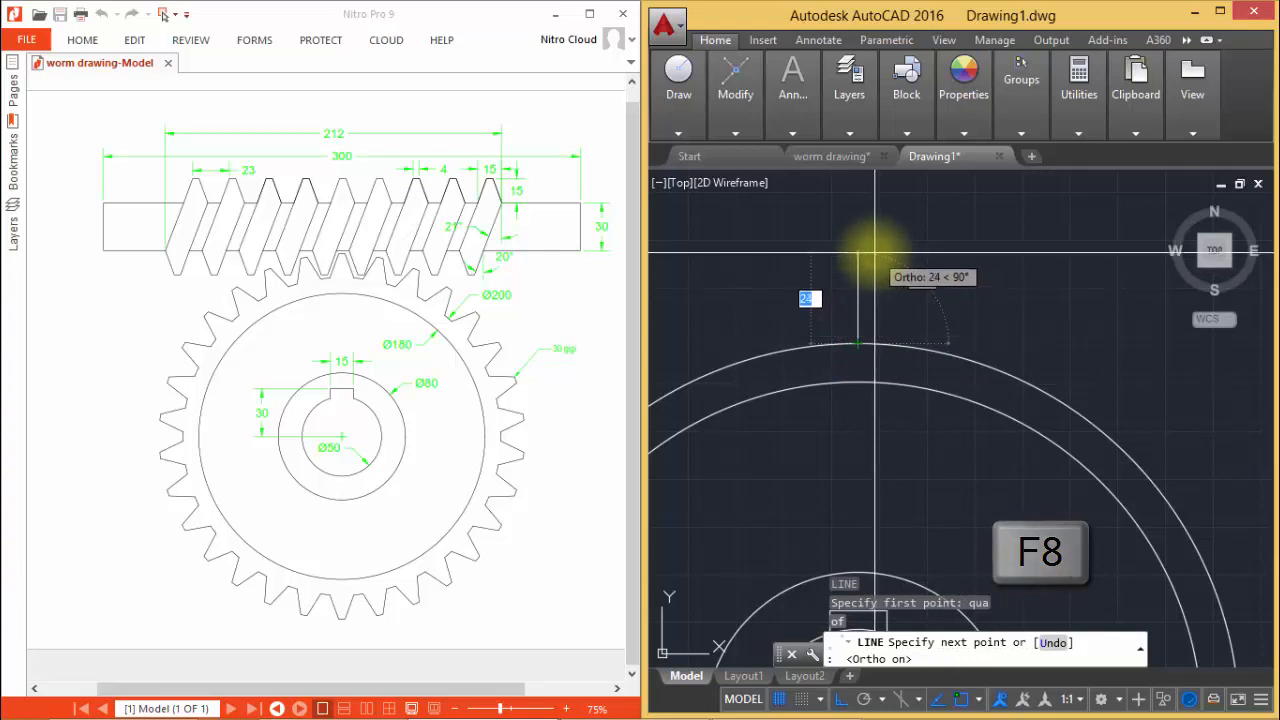
{"action": "type", "text": "15"}
{"action": "key", "text": "Return"}
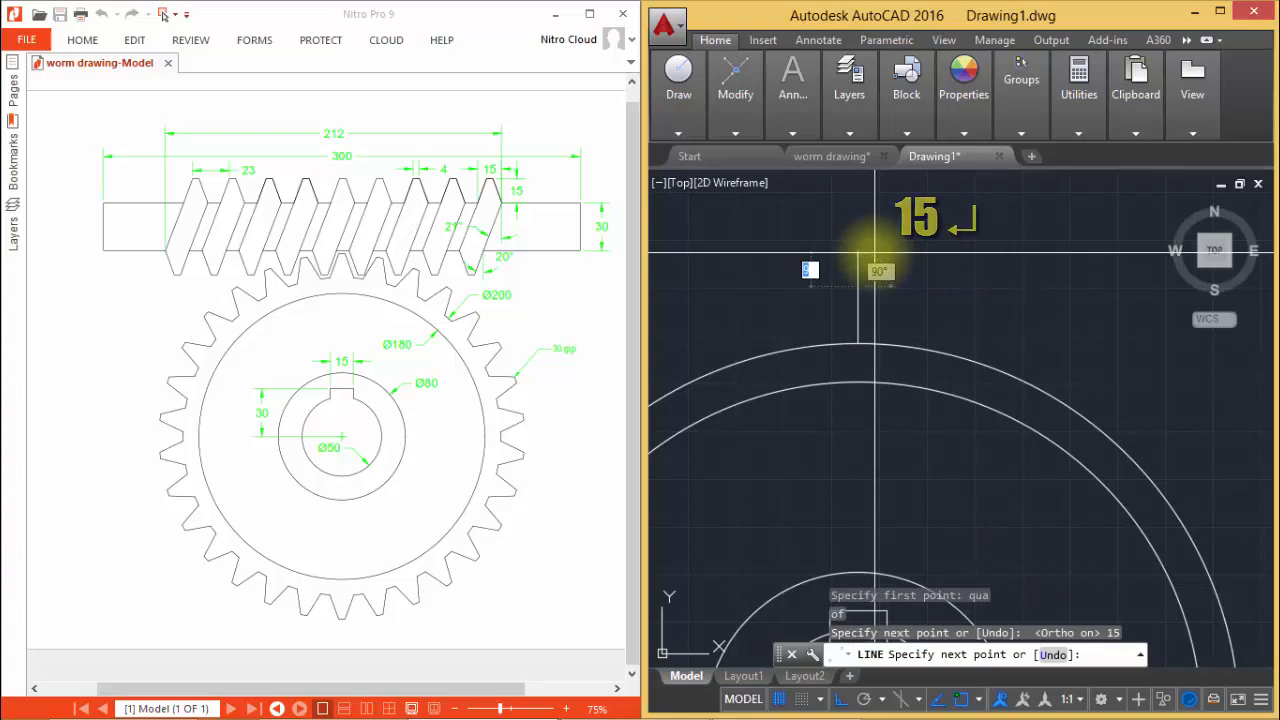
Draw a 4 mm horizontal line to the right from the upper end of the 15 mm vertical line
{"action": "middle_click_drag", "start_coordinate": [888, 319], "coordinate": [936, 341]}
{"action": "type", "text": "l"}
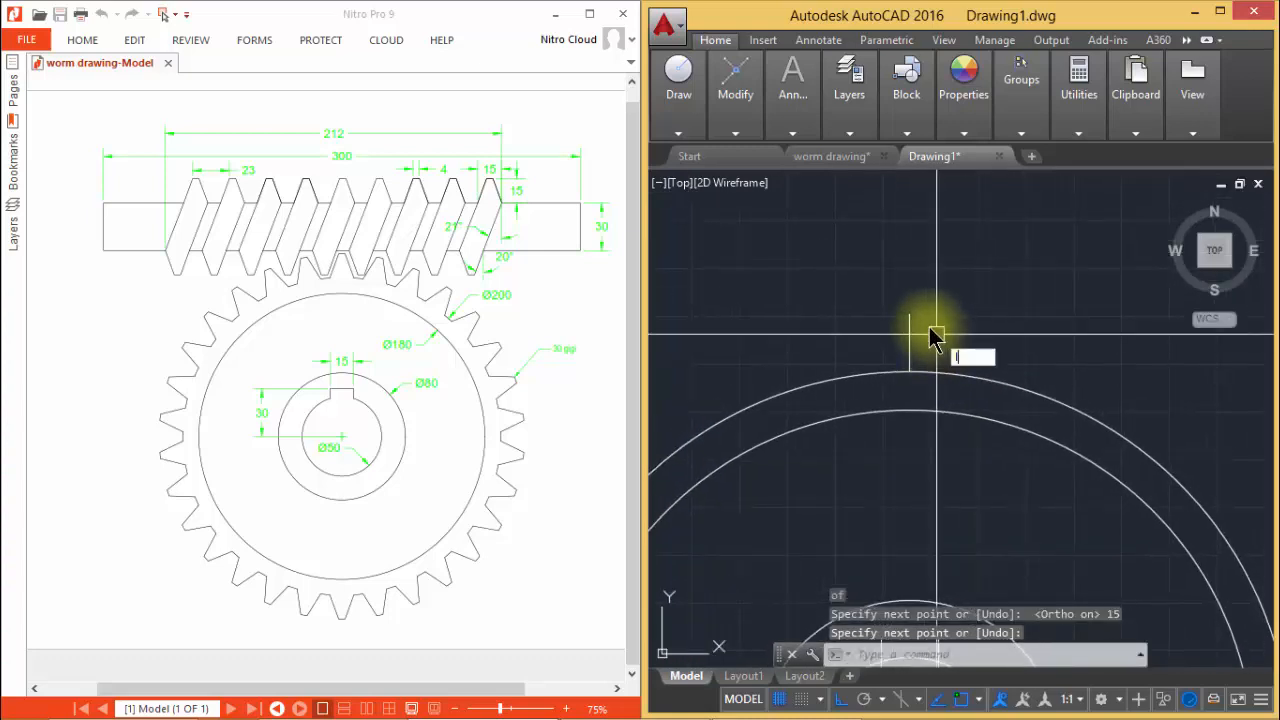
{"action": "key", "text": "Return"}
{"action": "scroll", "coordinate": [916, 317], "scroll_direction": "up", "scroll_amount": 2}
{"action": "scroll", "coordinate": [907, 318], "scroll_direction": "up", "scroll_amount": 3}
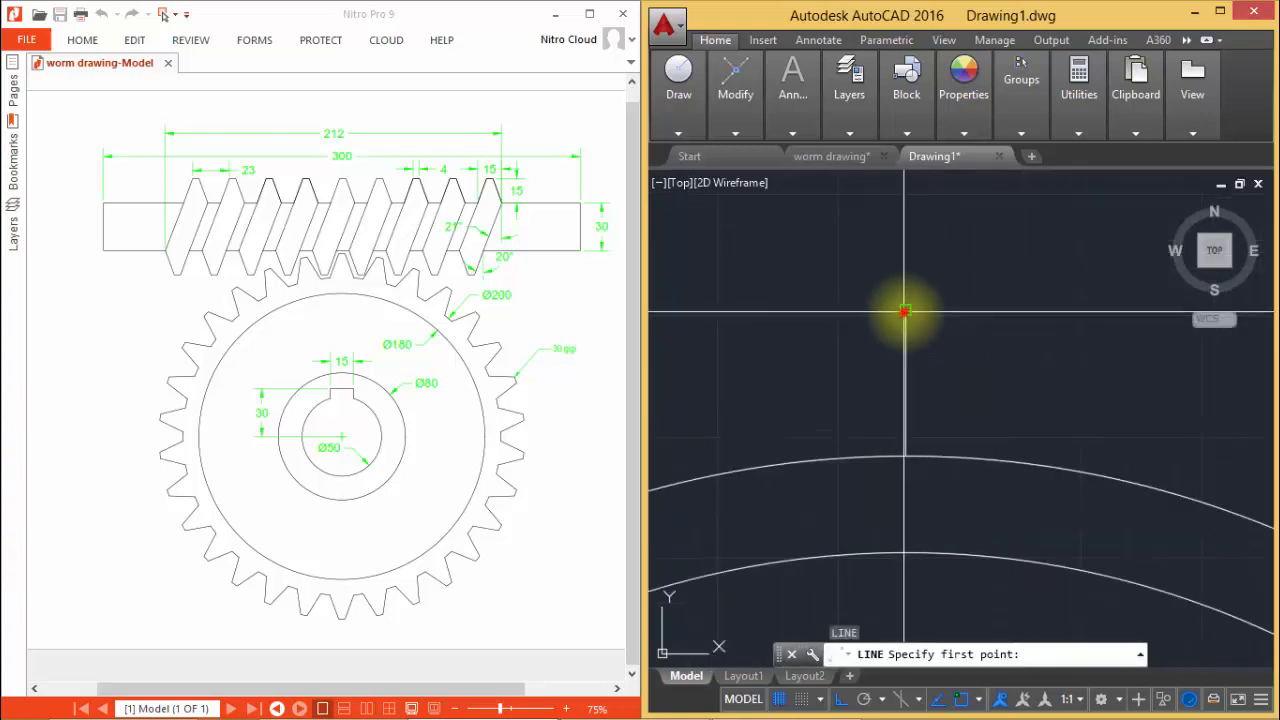
{"action": "left_click", "coordinate": [905, 313]}
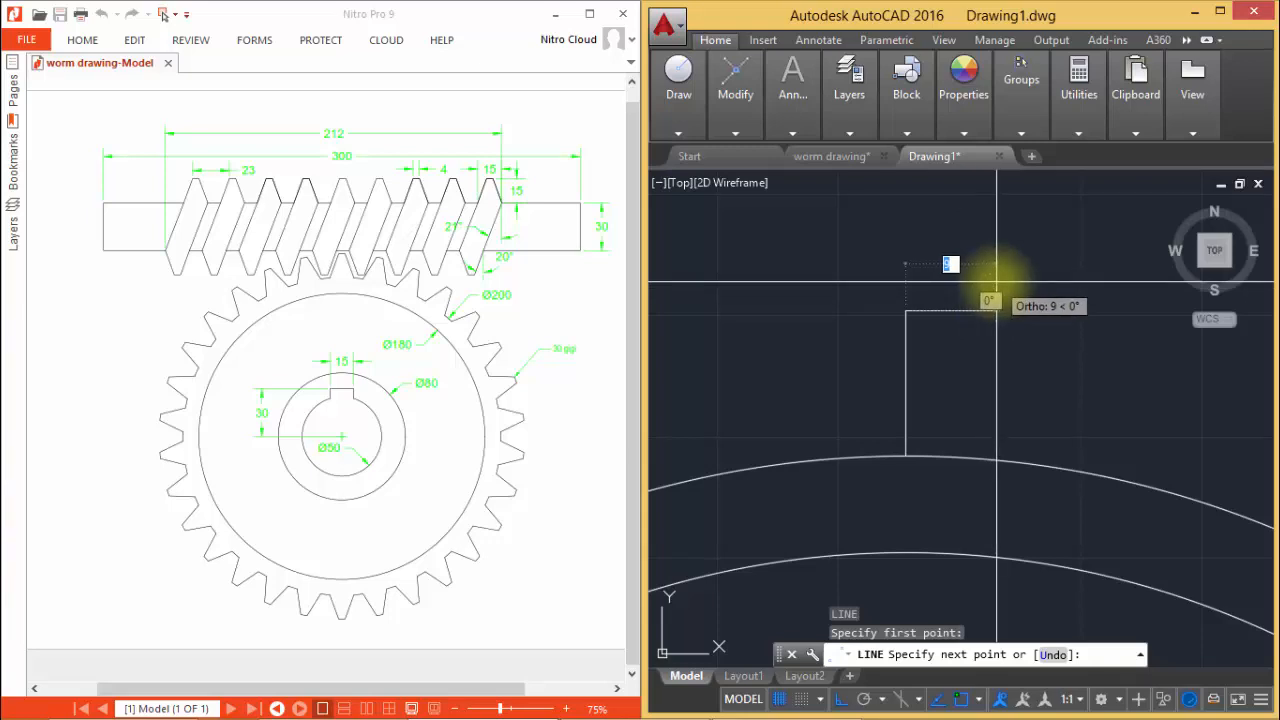
{"action": "type", "text": "4"}
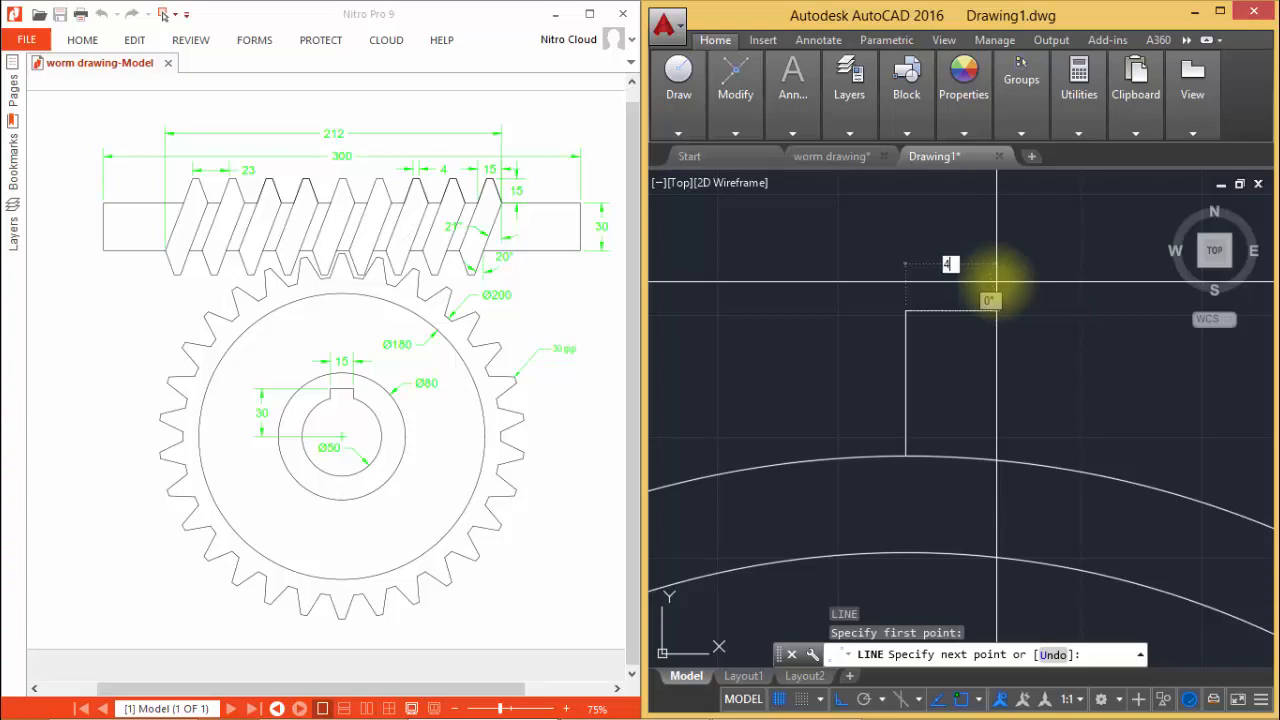
{"action": "key", "text": "Return"}
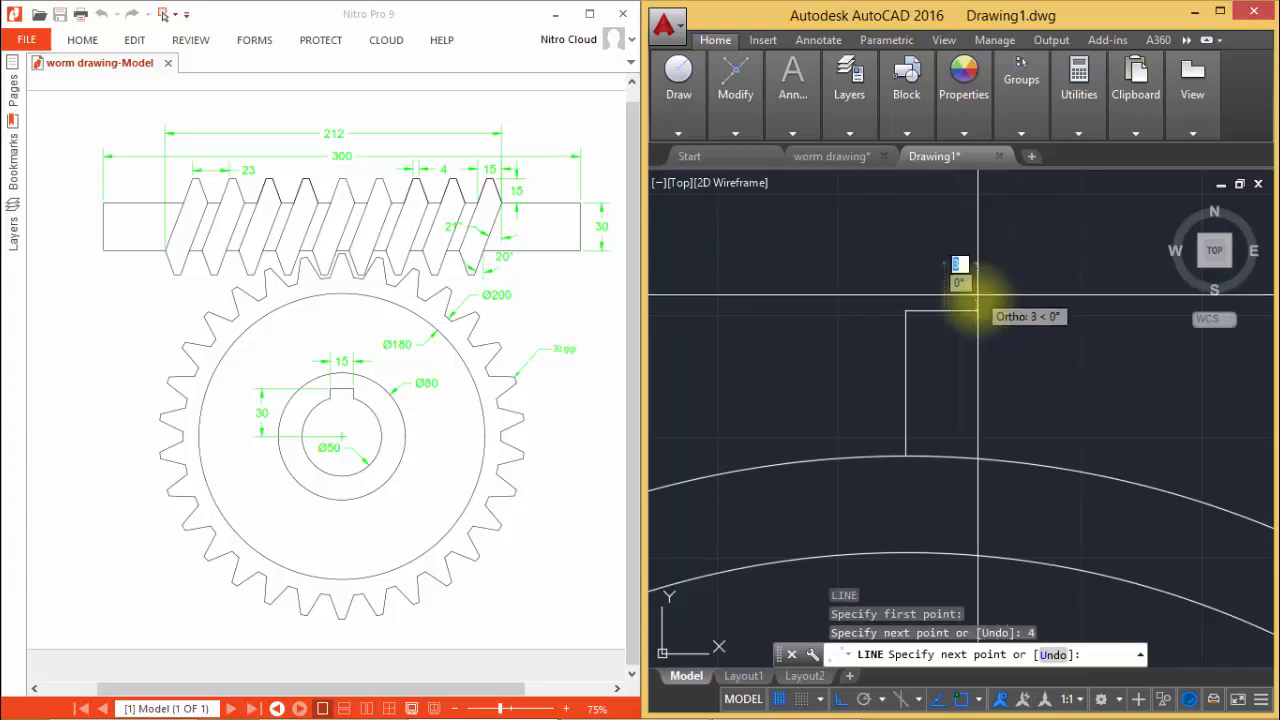
{"action": "key", "text": "Return"}
Move the 4 mm line by its midpoint onto the upper end of the vertical line
{"action": "scroll", "coordinate": [977, 312], "scroll_direction": "up", "scroll_amount": 4}
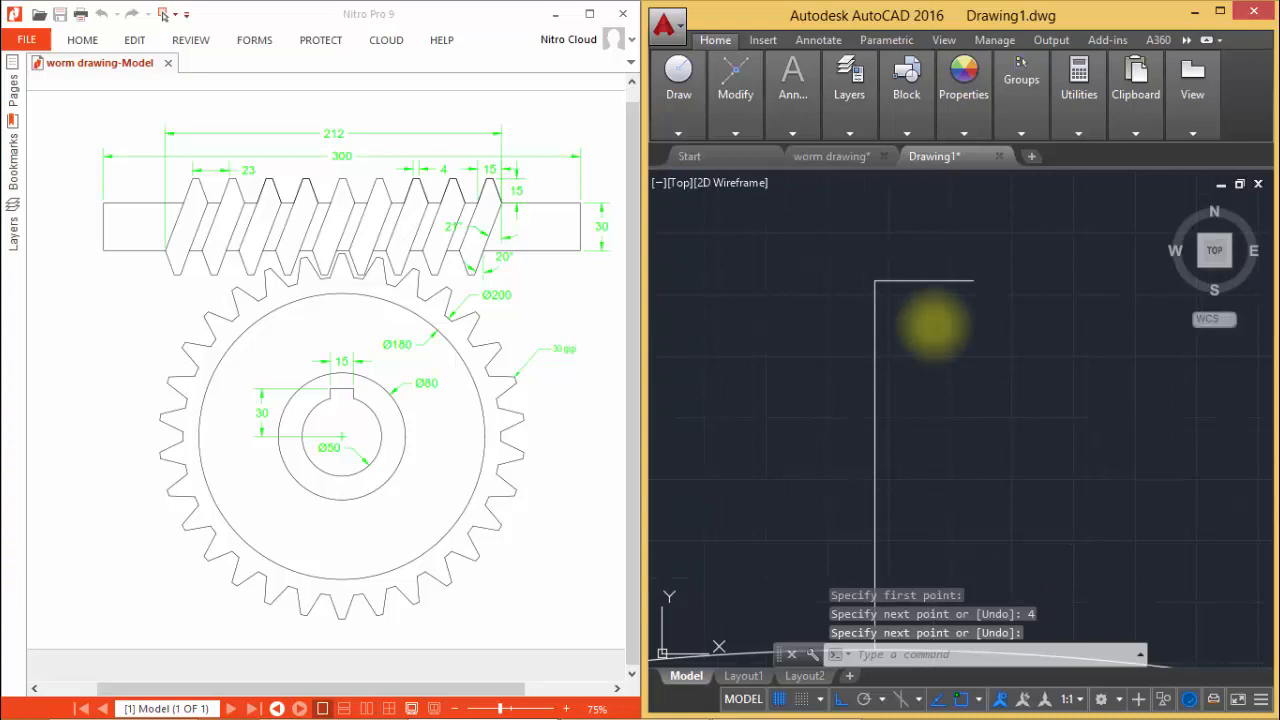
{"action": "type", "text": "m"}
{"action": "key", "text": "Return"}
{"action": "left_click", "coordinate": [941, 287]}
{"action": "key", "text": "Return"}
{"action": "left_click", "coordinate": [924, 283]}
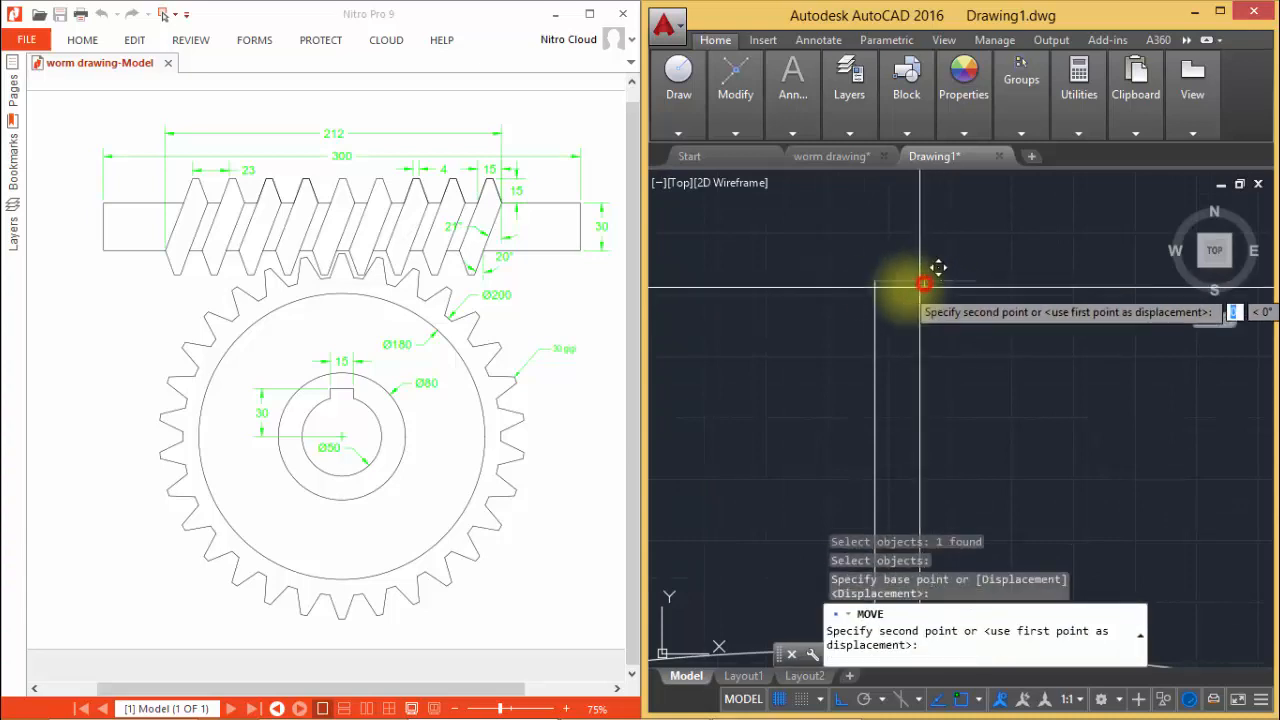
{"action": "left_click", "coordinate": [875, 282]}
Draw the tooth's slanted flank from the right end of the 4 mm line, 18 mm long at -70°, with Ortho off
{"action": "scroll", "coordinate": [890, 330], "scroll_direction": "down", "scroll_amount": 3}
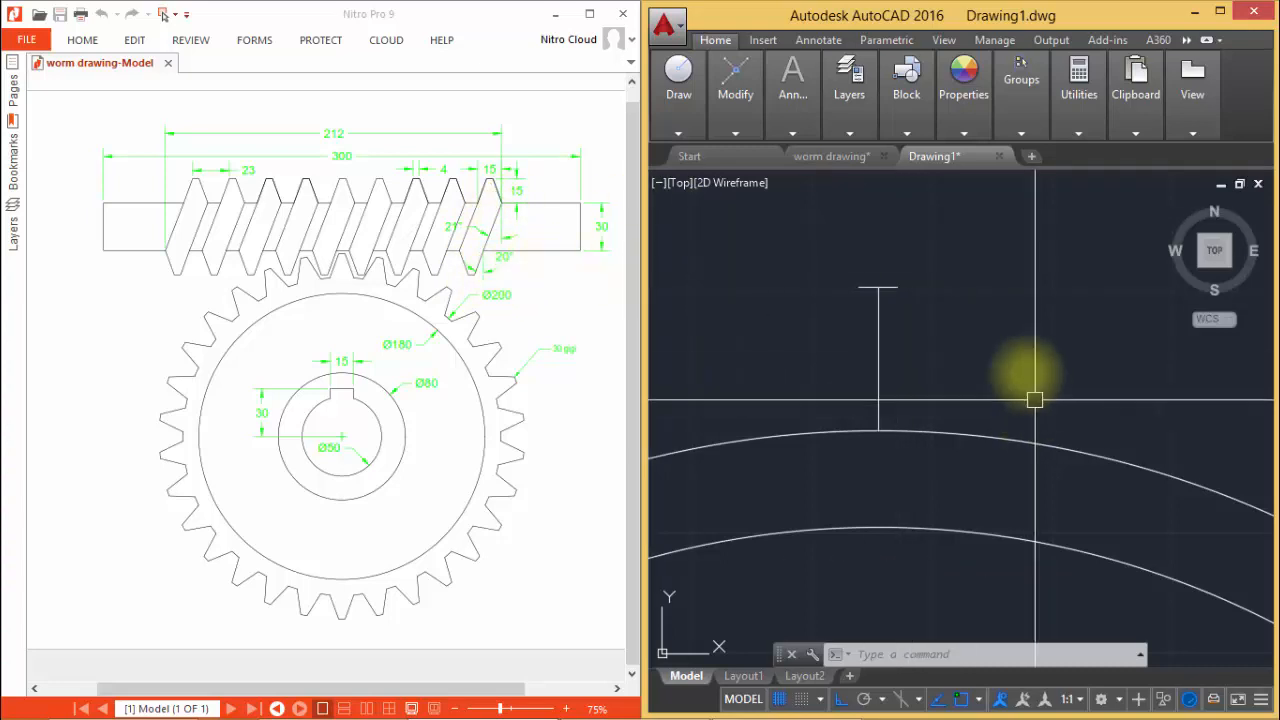
{"action": "type", "text": "L"}
{"action": "key", "text": "Return"}
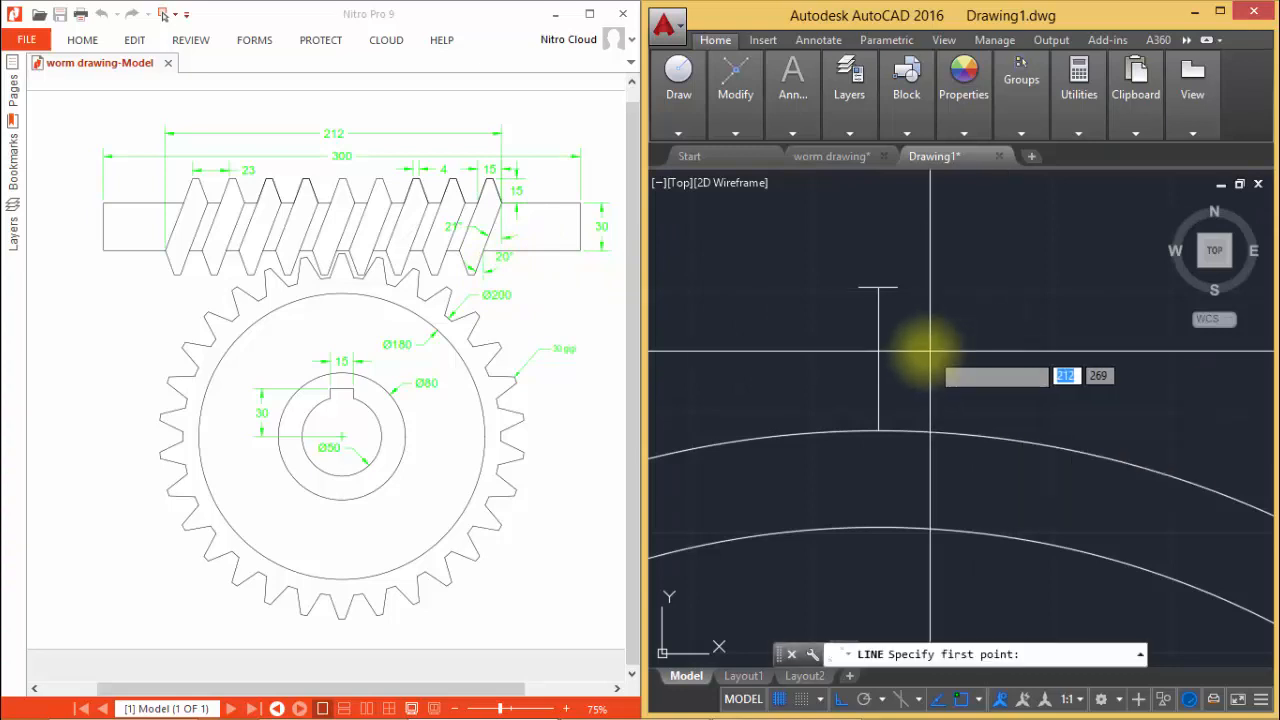
{"action": "left_click", "coordinate": [895, 287]}
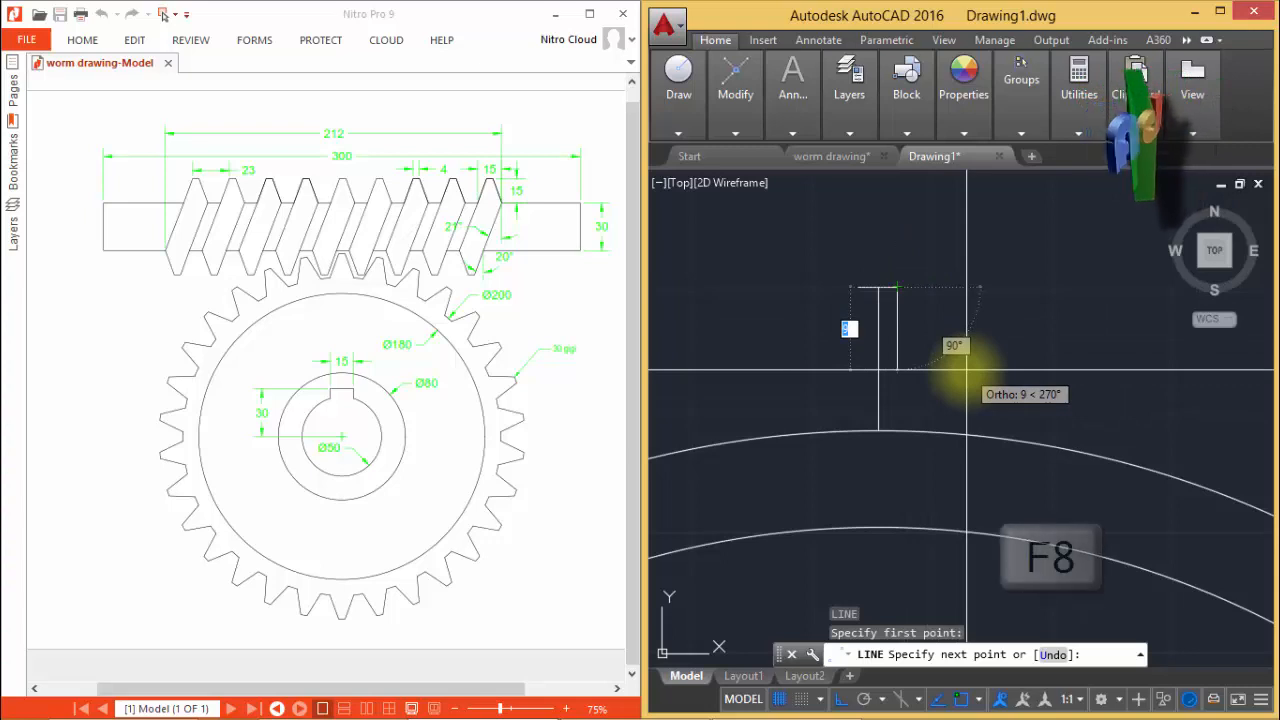
{"action": "key", "text": "F8"}
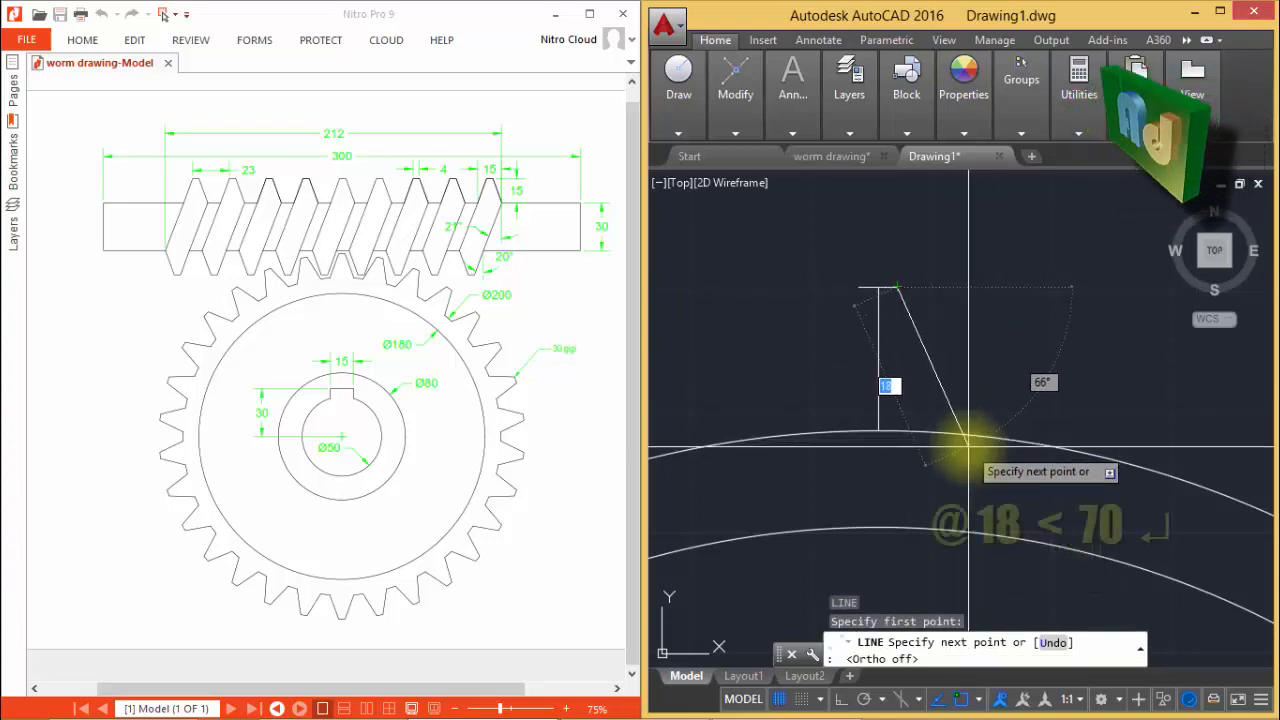
{"action": "type", "text": "@"}
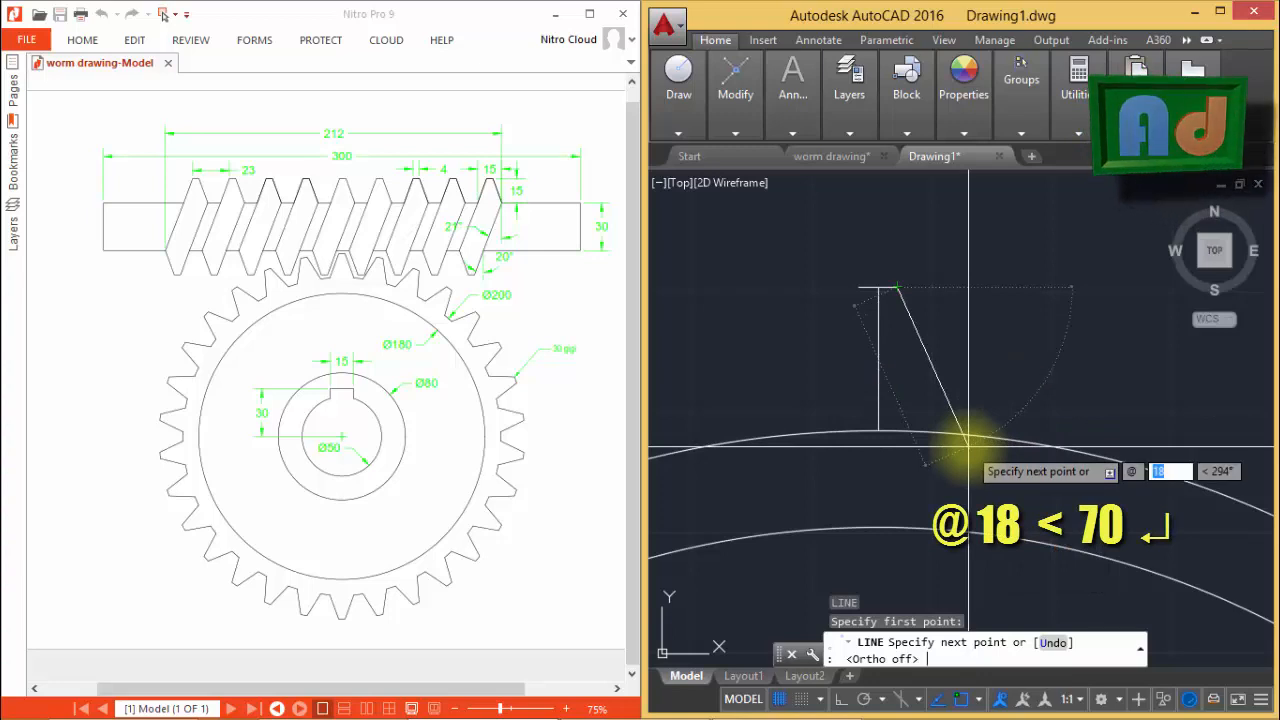
{"action": "type", "text": "18<"}
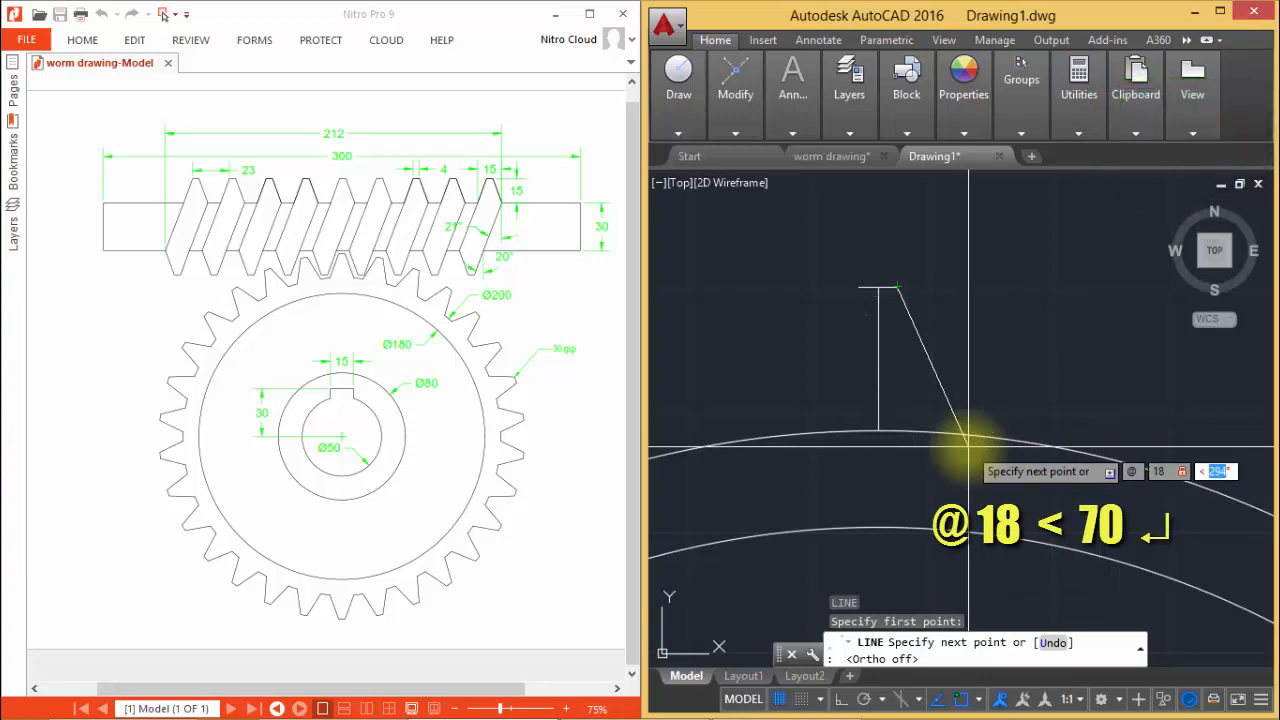
{"action": "type", "text": "-70"}
{"action": "key", "text": "Return"}
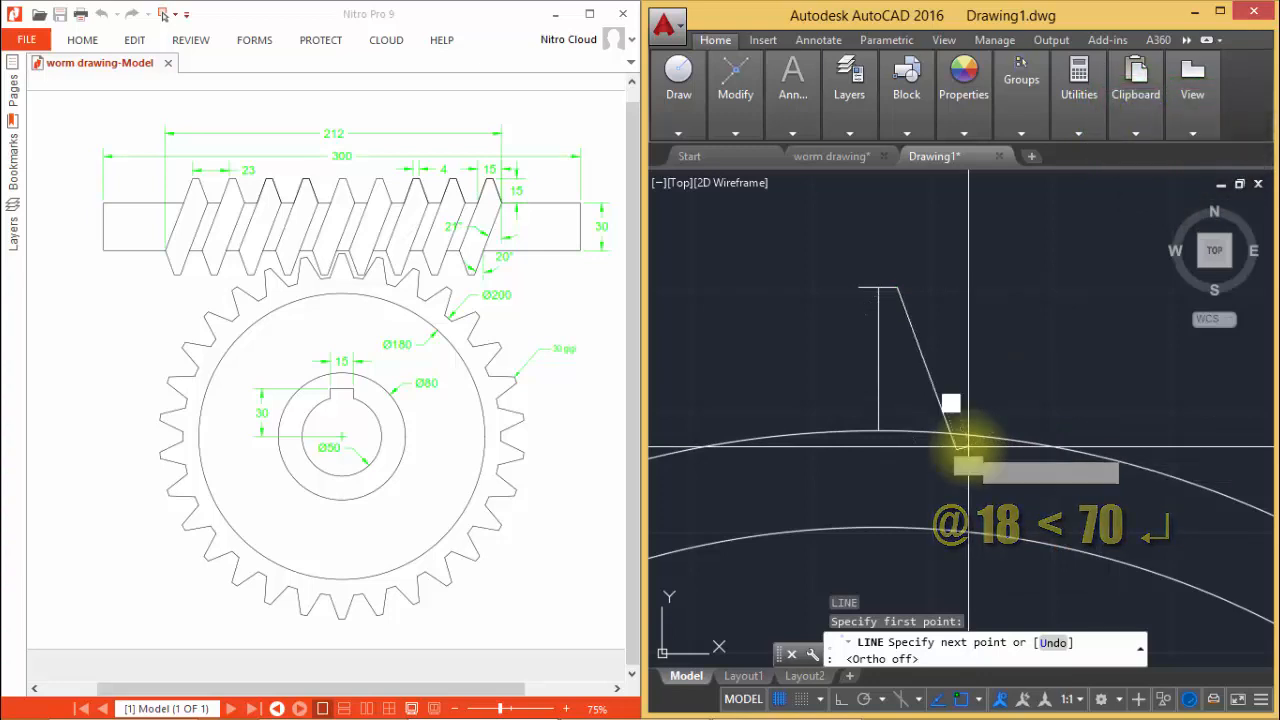
{"action": "key", "text": "Return"}
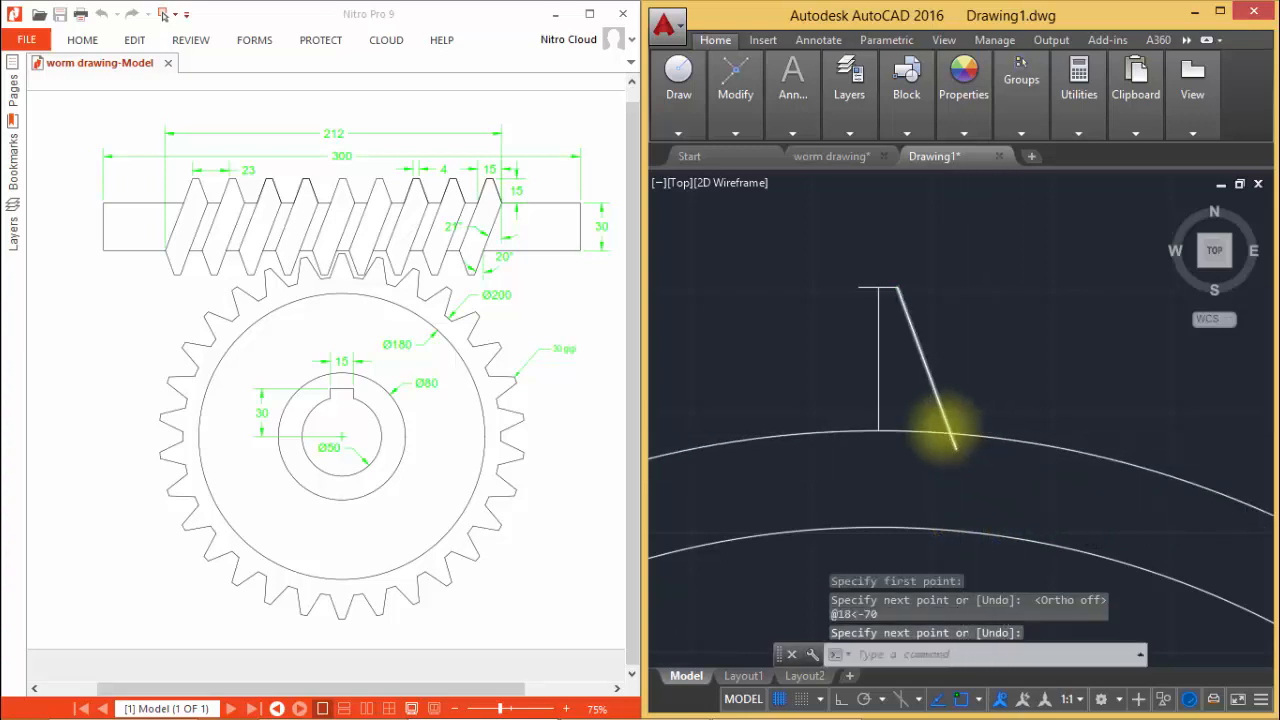
Trim the part of the slanted flank that extends inside the gear's outermost circle
{"action": "scroll", "coordinate": [945, 426], "scroll_direction": "up", "scroll_amount": 3}
{"action": "type", "text": "Tr"}
{"action": "key", "text": "Return"}
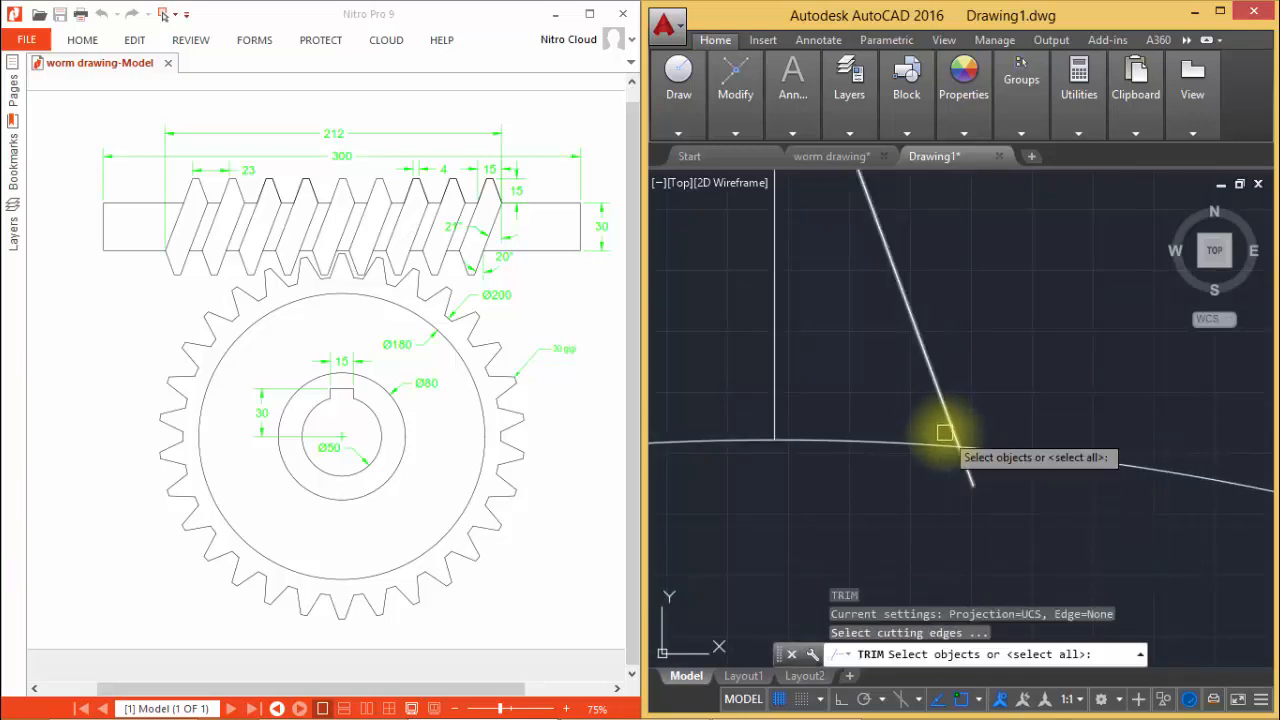
{"action": "key", "text": "Return"}
{"action": "left_click", "coordinate": [970, 476]}
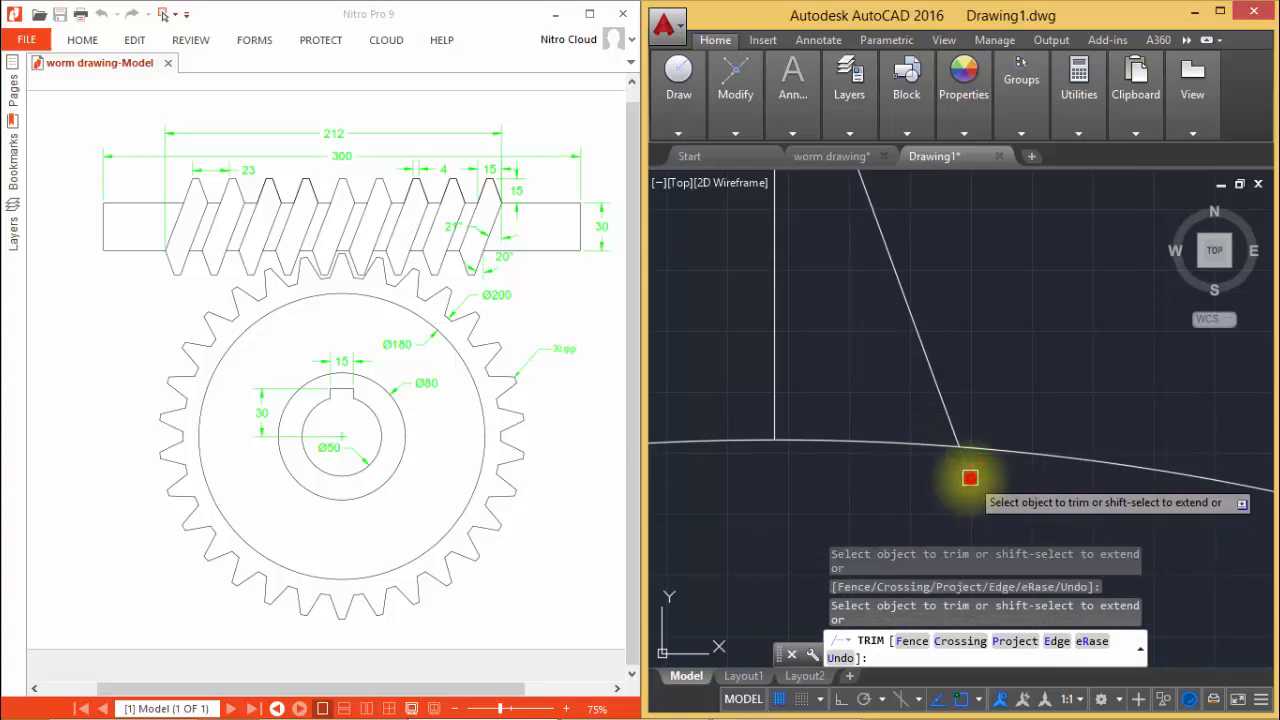
{"action": "key", "text": "Return"}
Mirror the slanted flank about the vertical centerline, keeping the original, and erase the centerline
{"action": "scroll", "coordinate": [968, 463], "scroll_direction": "down", "scroll_amount": 2}
{"action": "scroll", "coordinate": [968, 463], "scroll_direction": "down", "scroll_amount": 2}
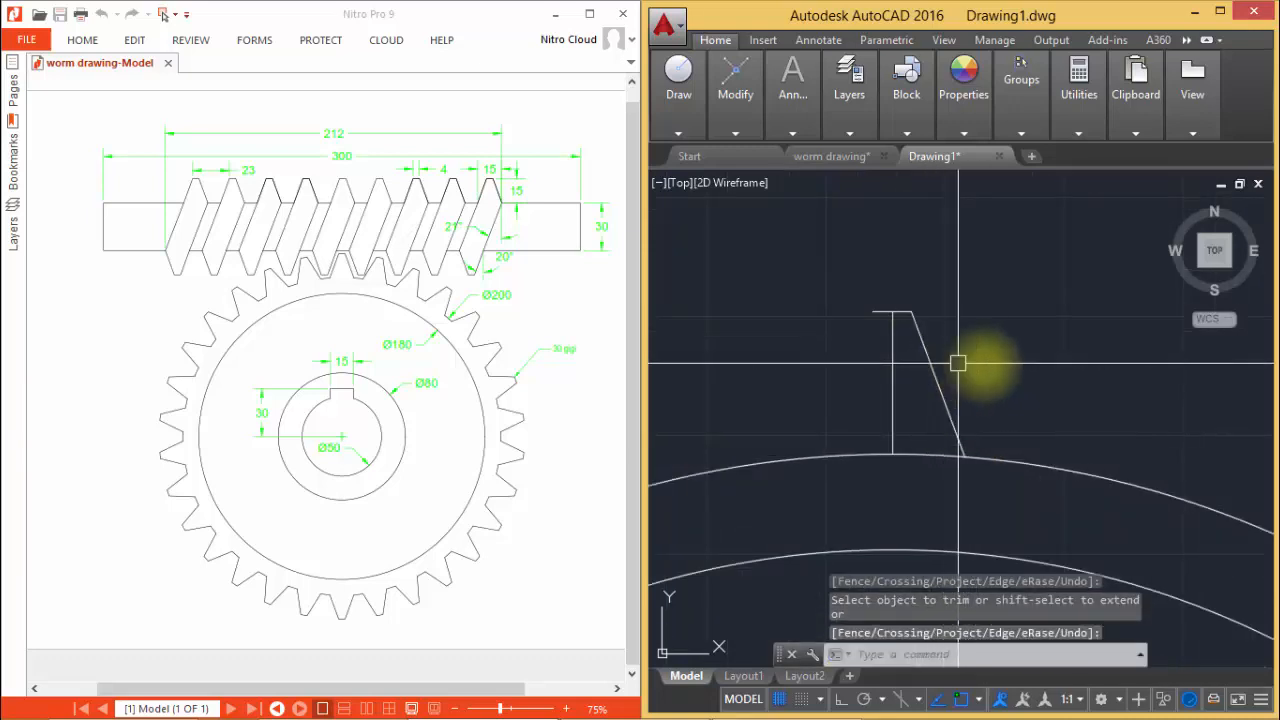
{"action": "type", "text": "mi"}
{"action": "key", "text": "Return"}
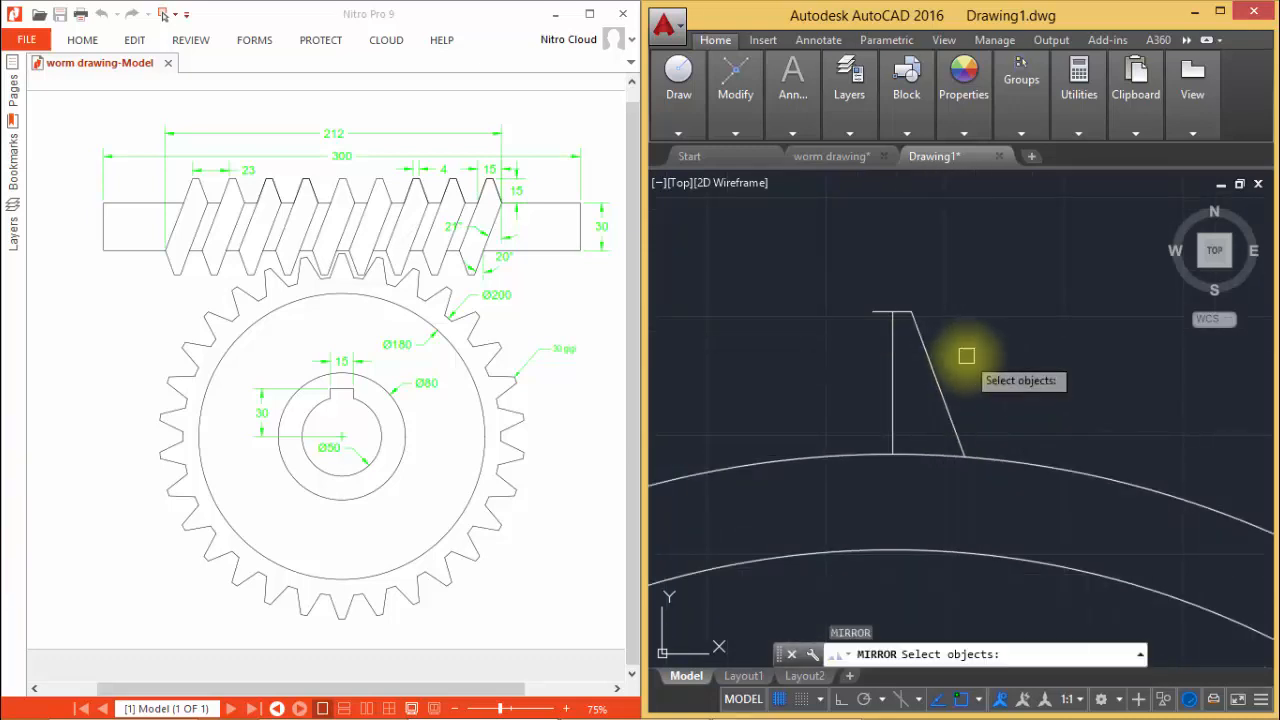
{"action": "left_click", "coordinate": [932, 374]}
{"action": "key", "text": "Return"}
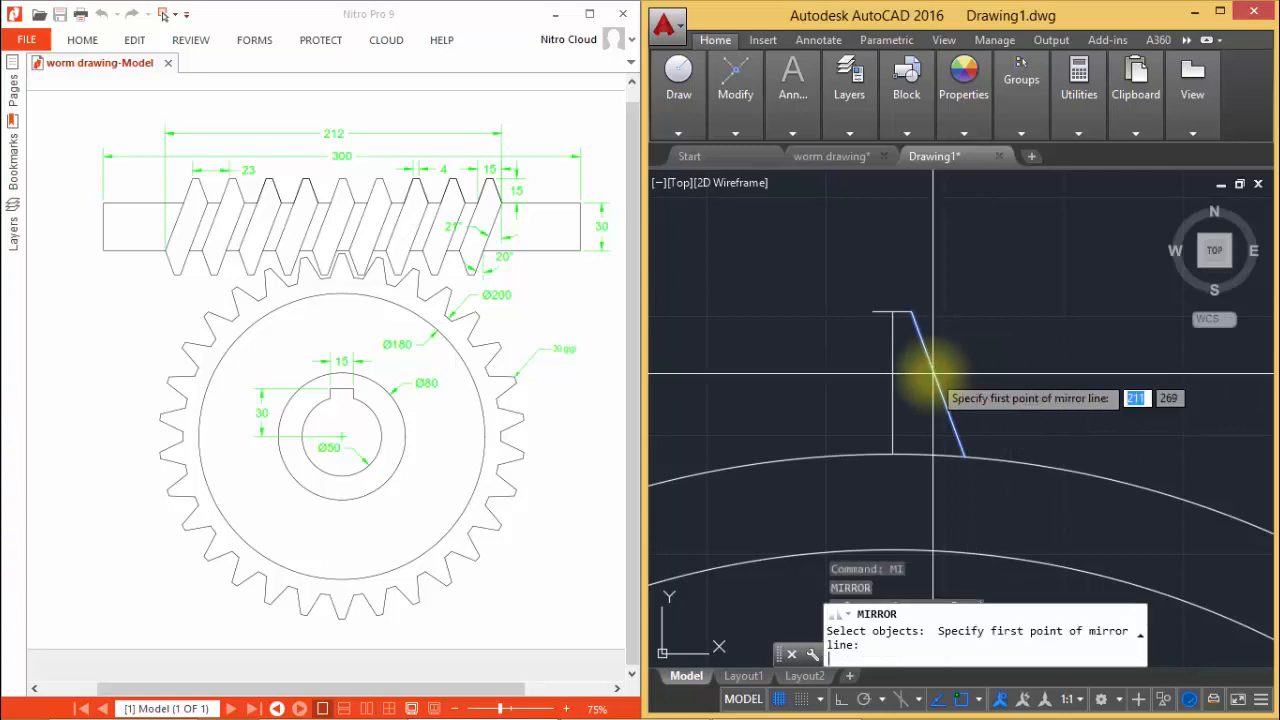
{"action": "left_click", "coordinate": [892, 312]}
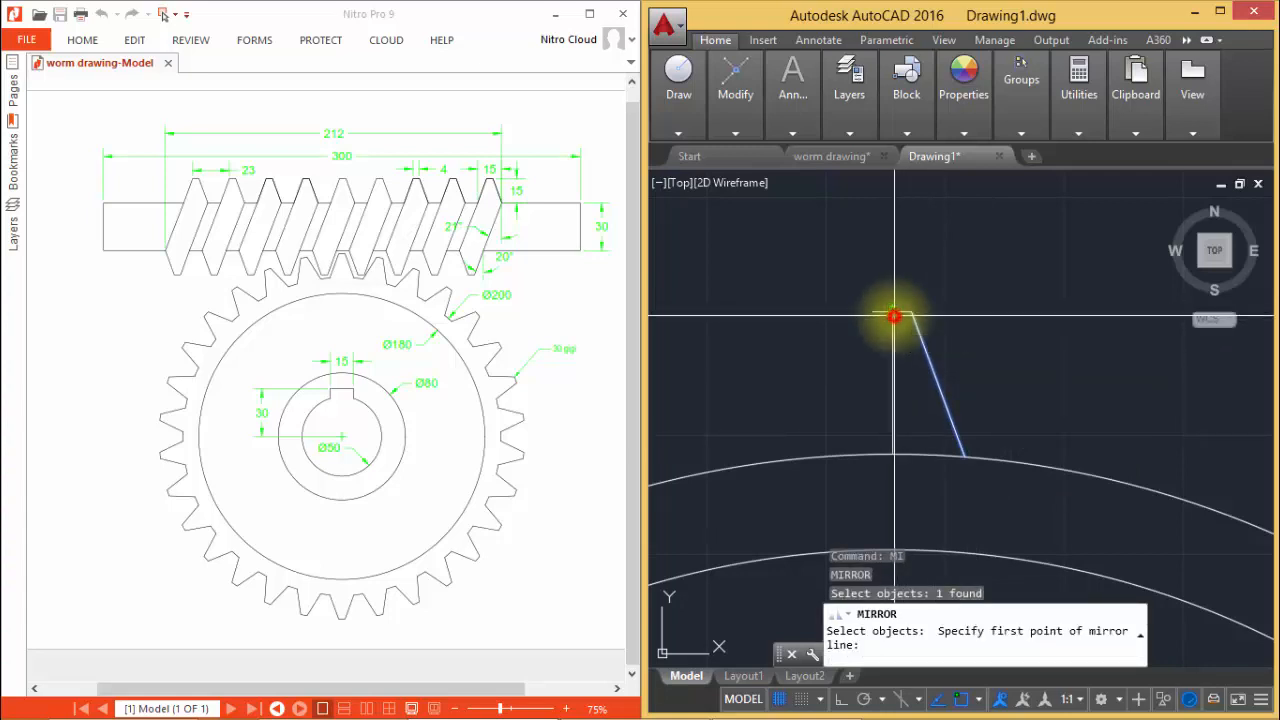
{"action": "left_click", "coordinate": [893, 453]}
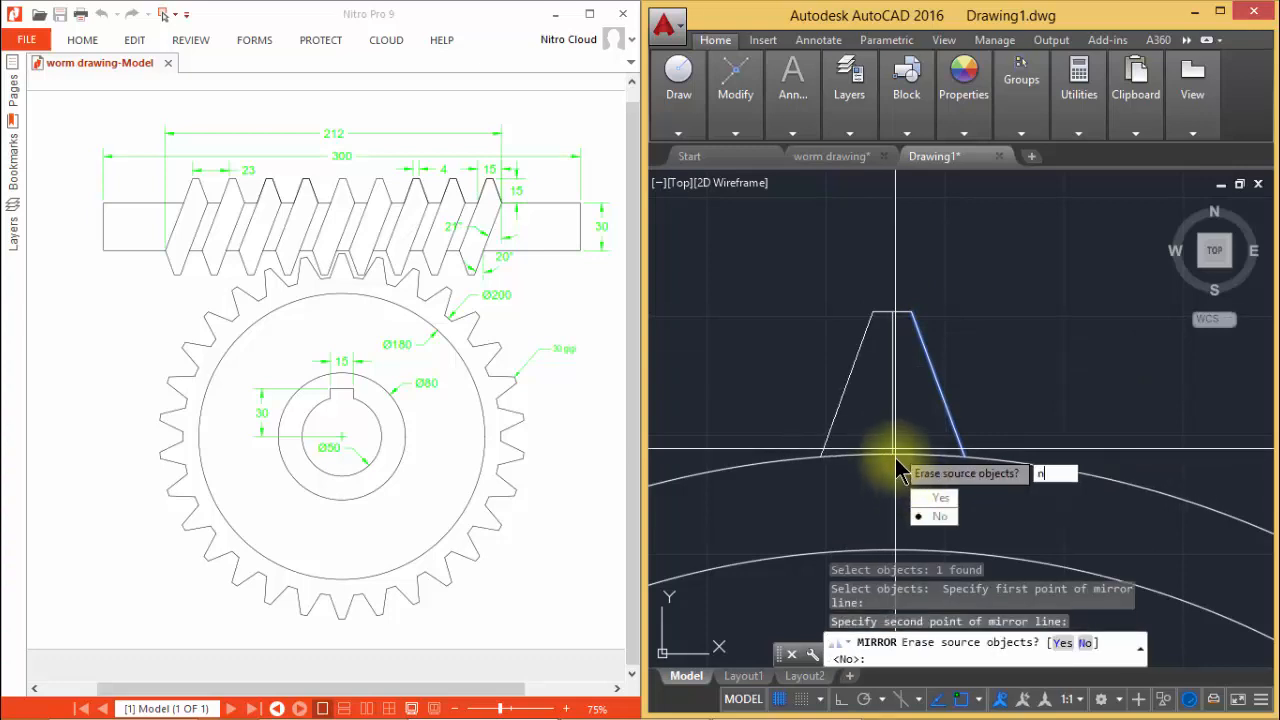
{"action": "type", "text": "n"}
{"action": "key", "text": "Return"}
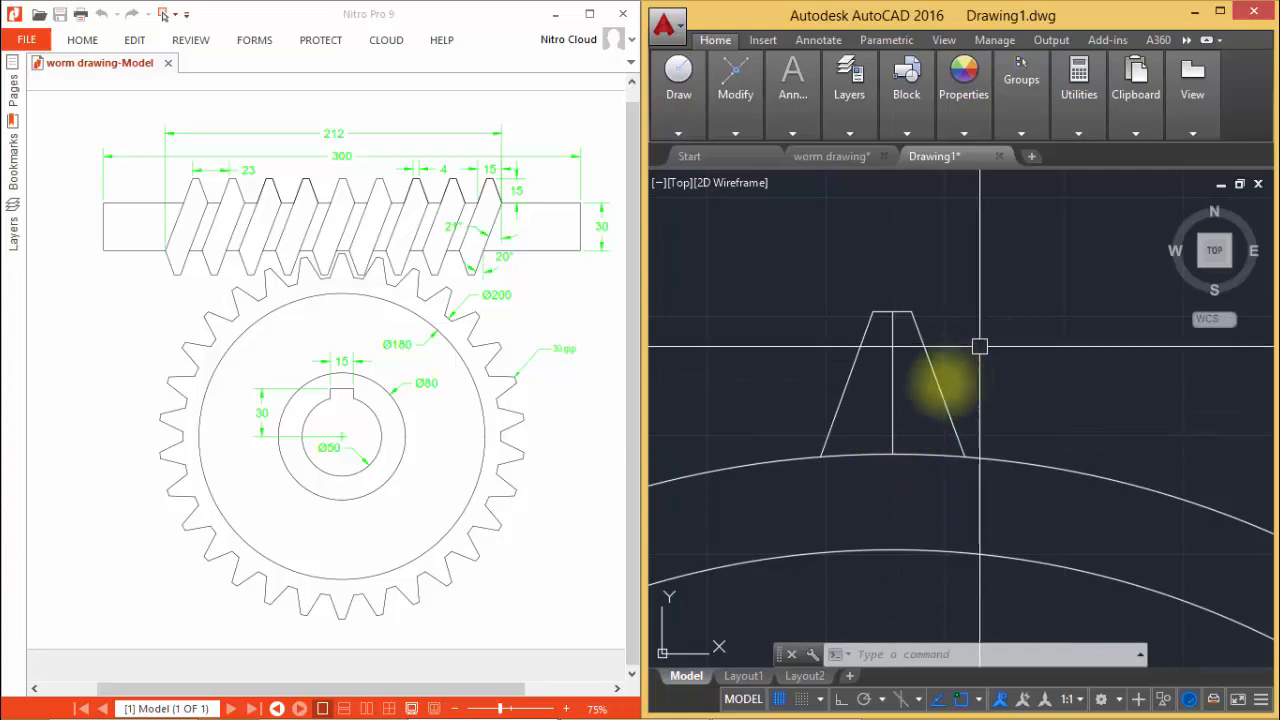
{"action": "key", "text": "Delete"}
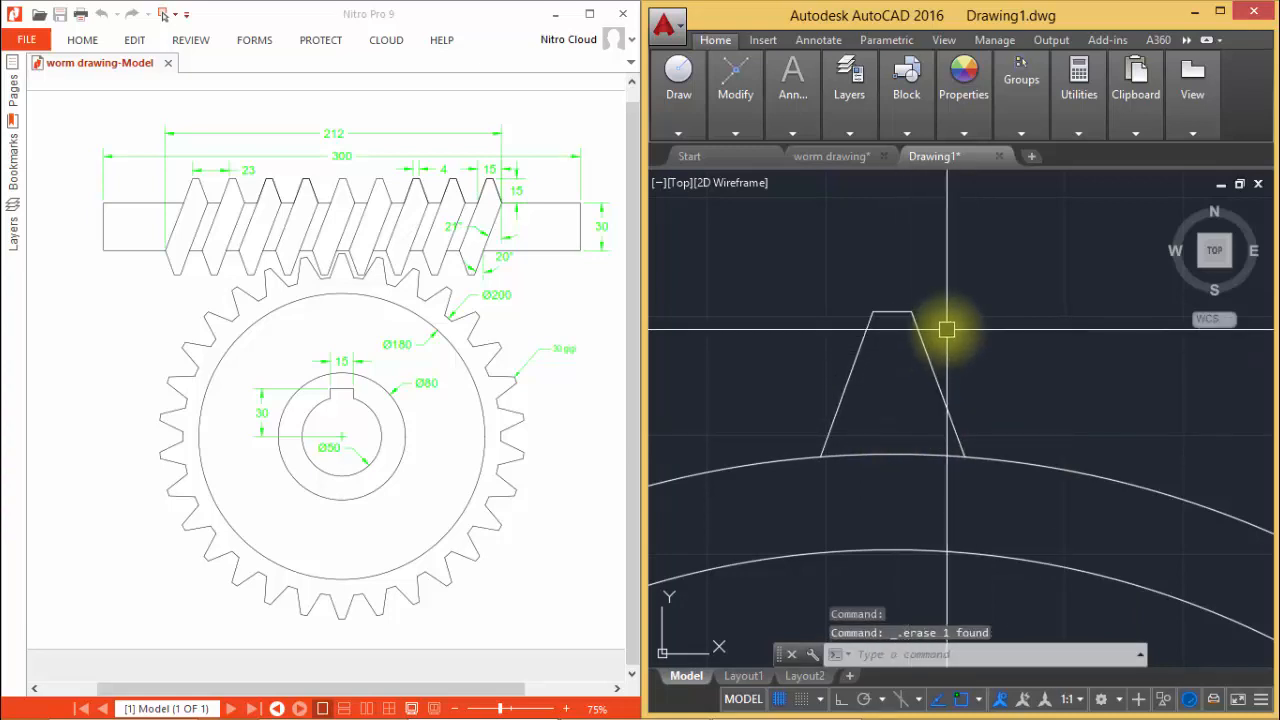
Create a polar array of the tooth's three lines, centred on the gear's centre point
{"action": "key", "text": "Return"}
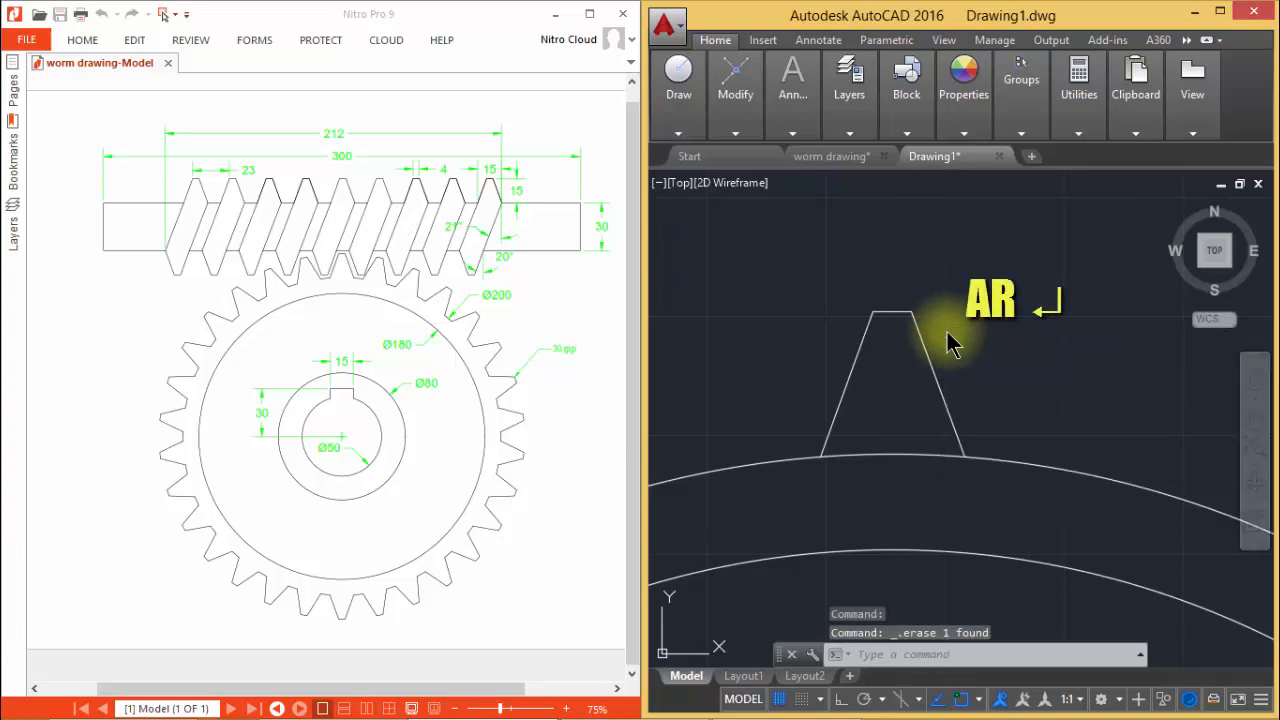
{"action": "left_click", "coordinate": [950, 360]}
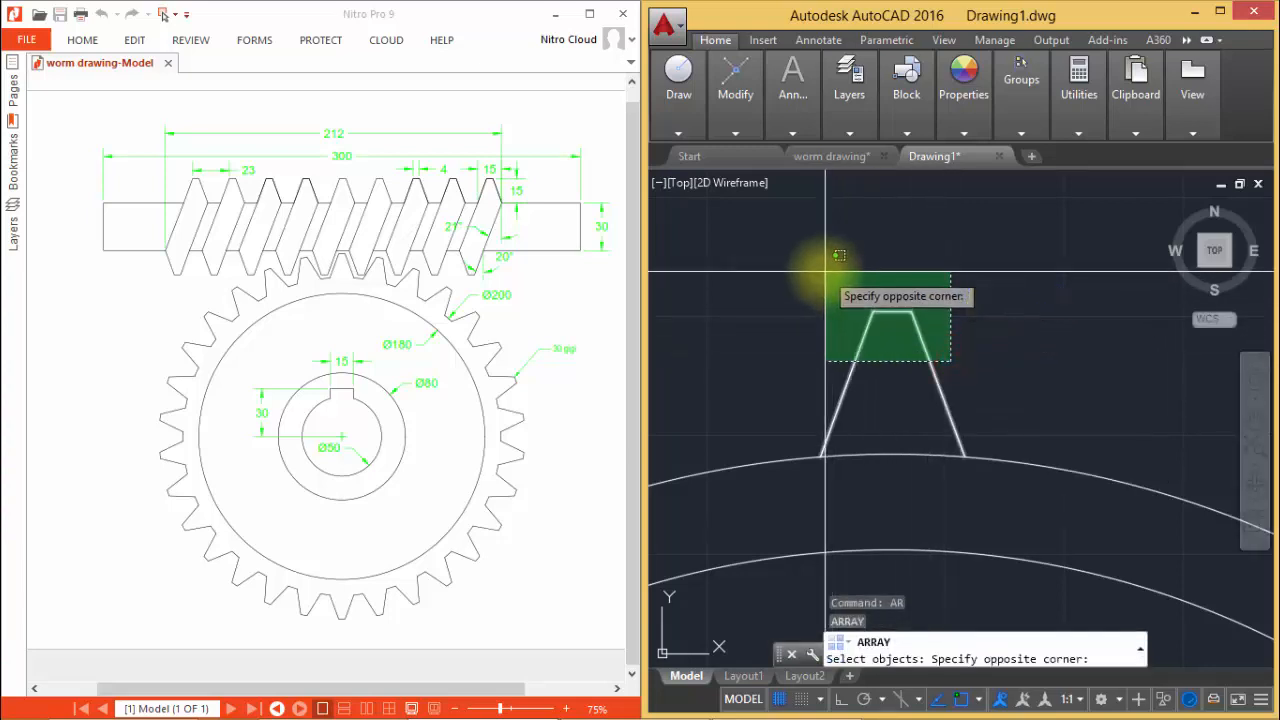
{"action": "left_click", "coordinate": [826, 271]}
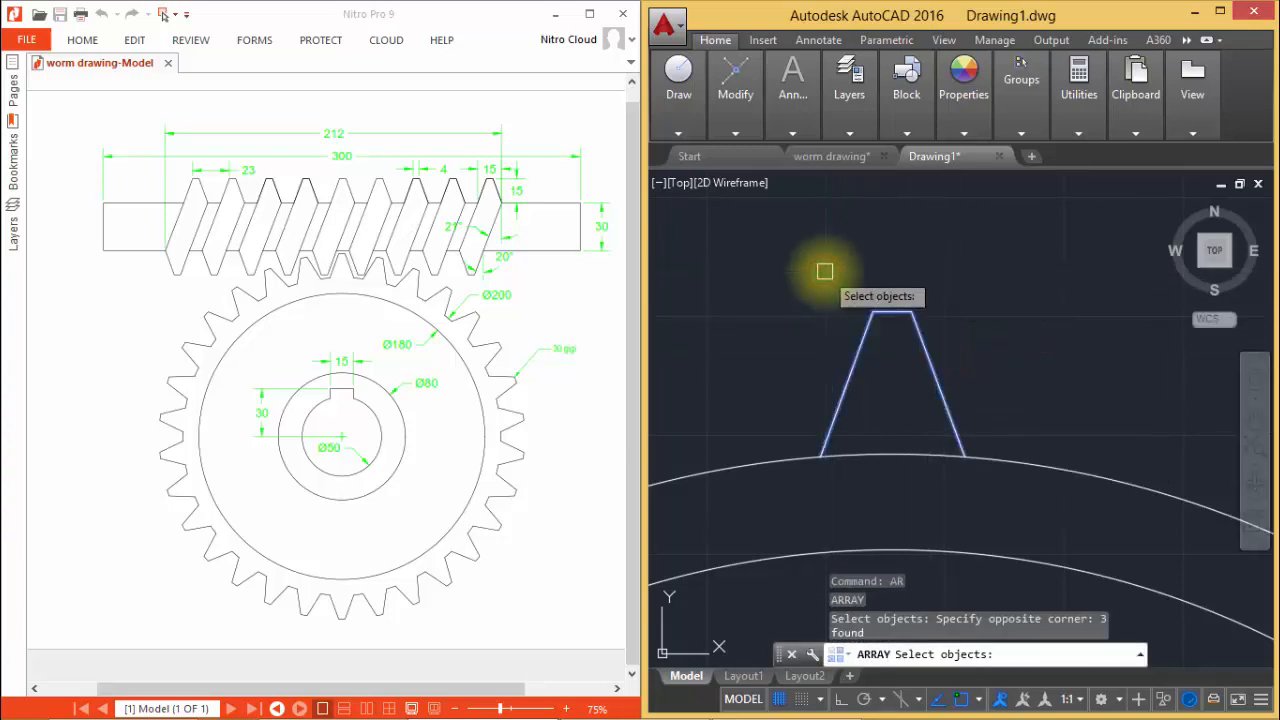
{"action": "key", "text": "Return"}
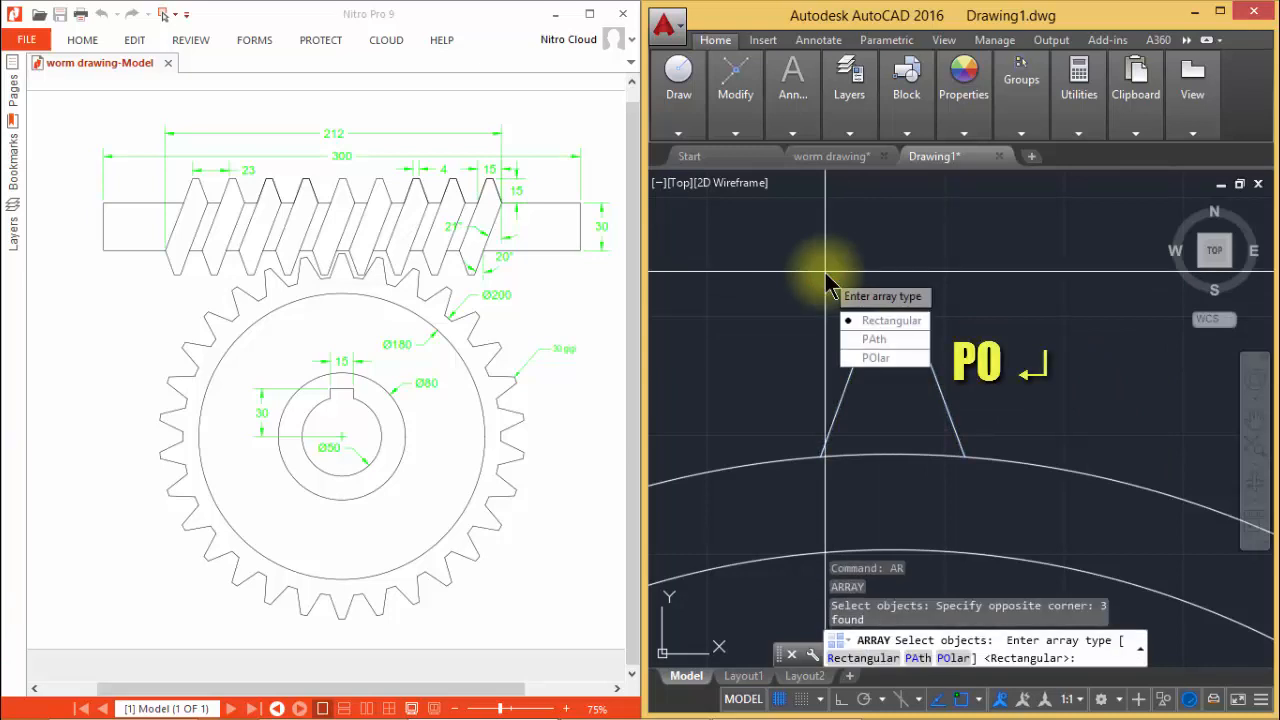
{"action": "key", "text": "Return"}
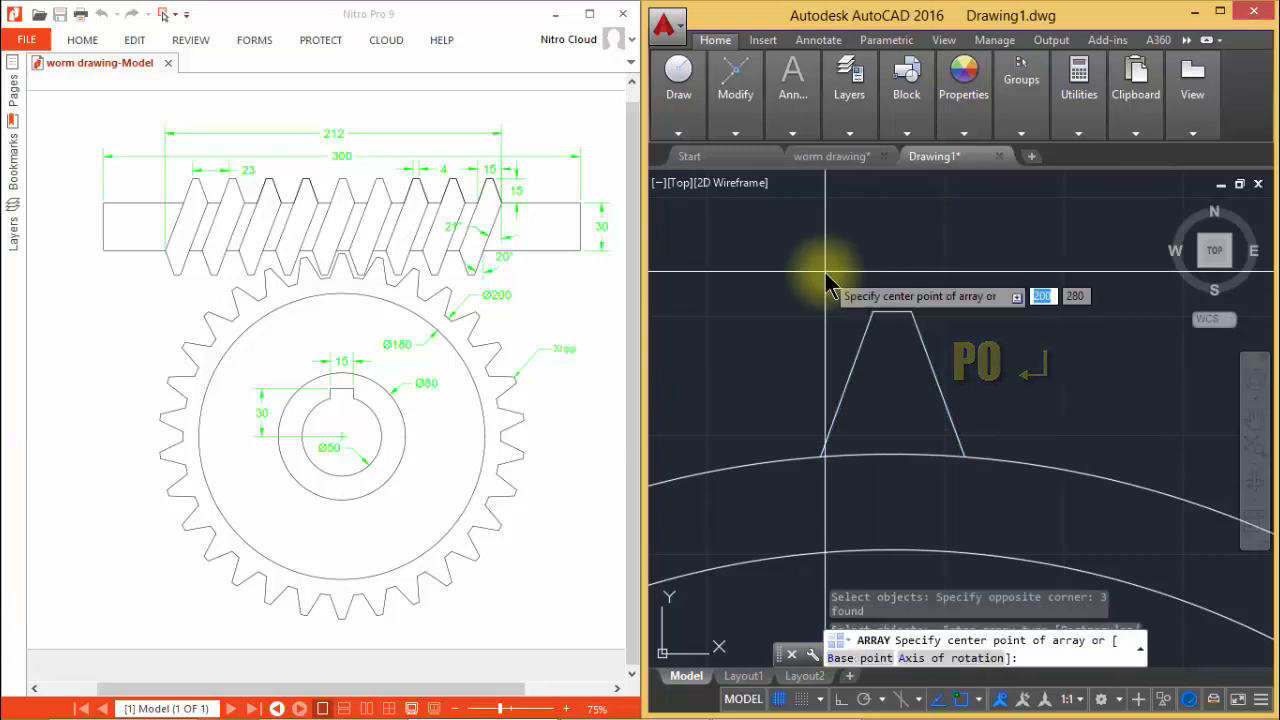
{"action": "scroll", "coordinate": [828, 271], "scroll_direction": "down", "scroll_amount": 3}
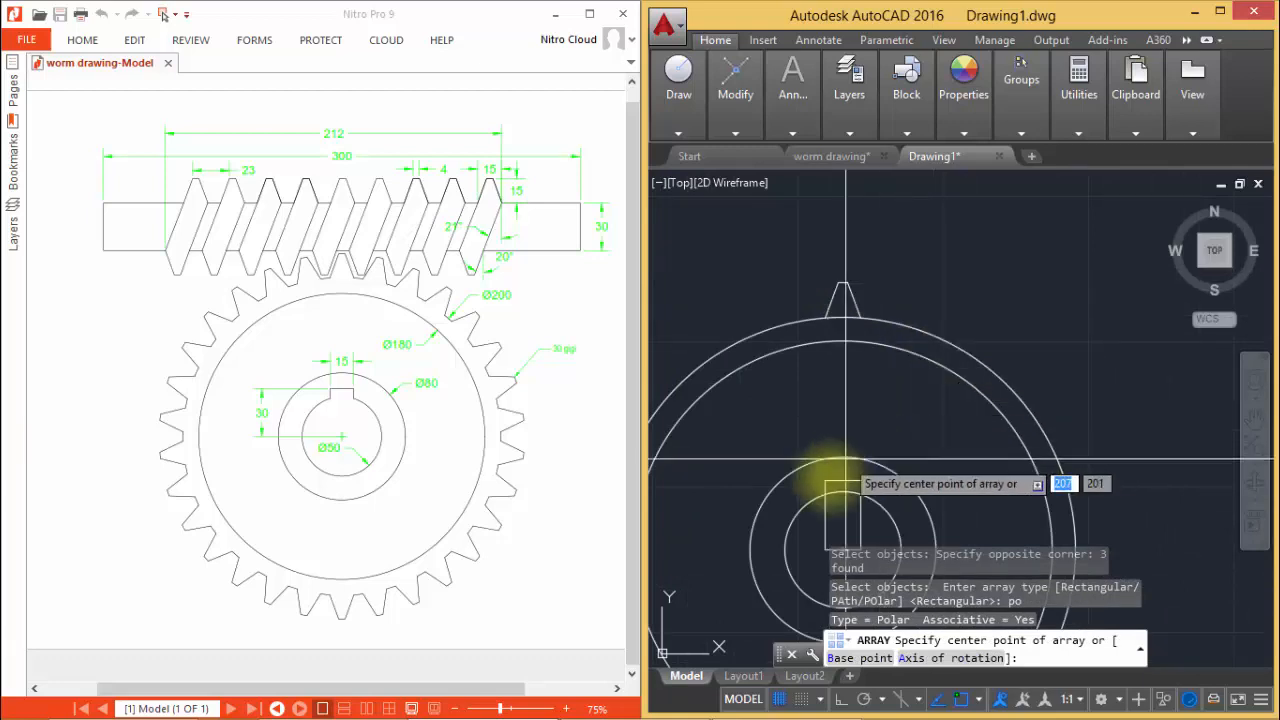
{"action": "middle_click_drag", "start_coordinate": [851, 514], "coordinate": [887, 380]}
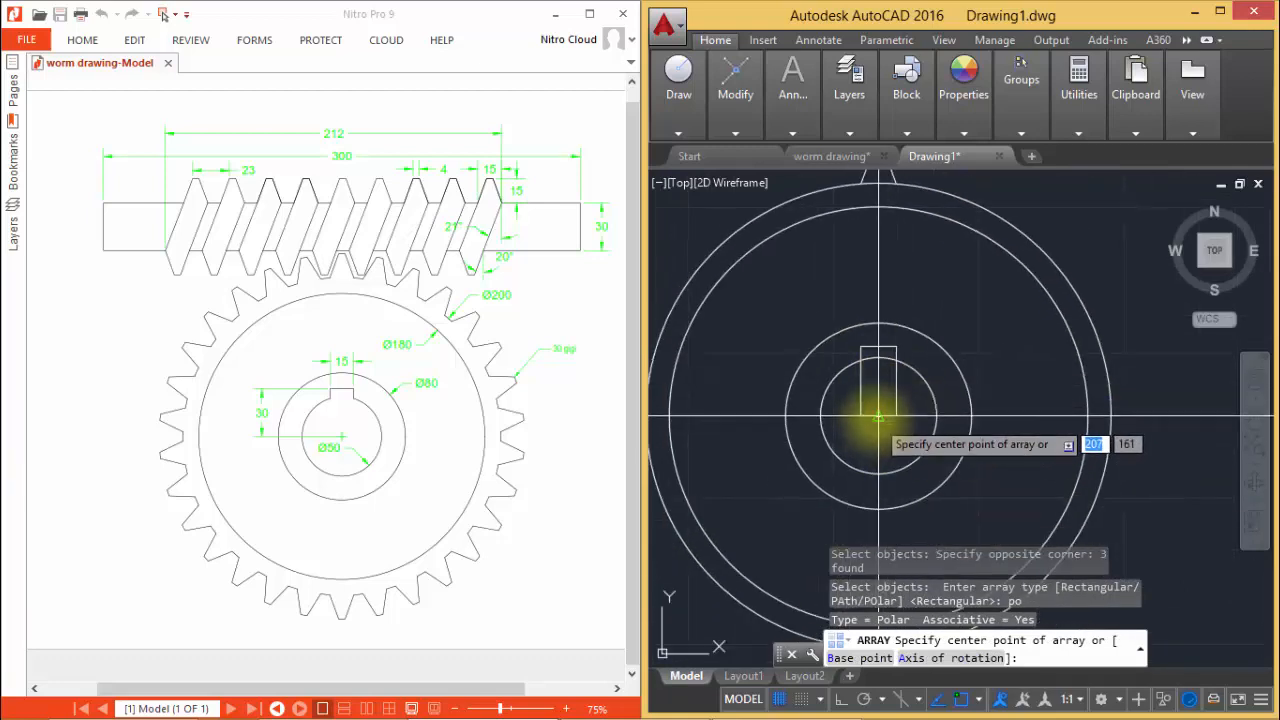
{"action": "left_click", "coordinate": [878, 415]}
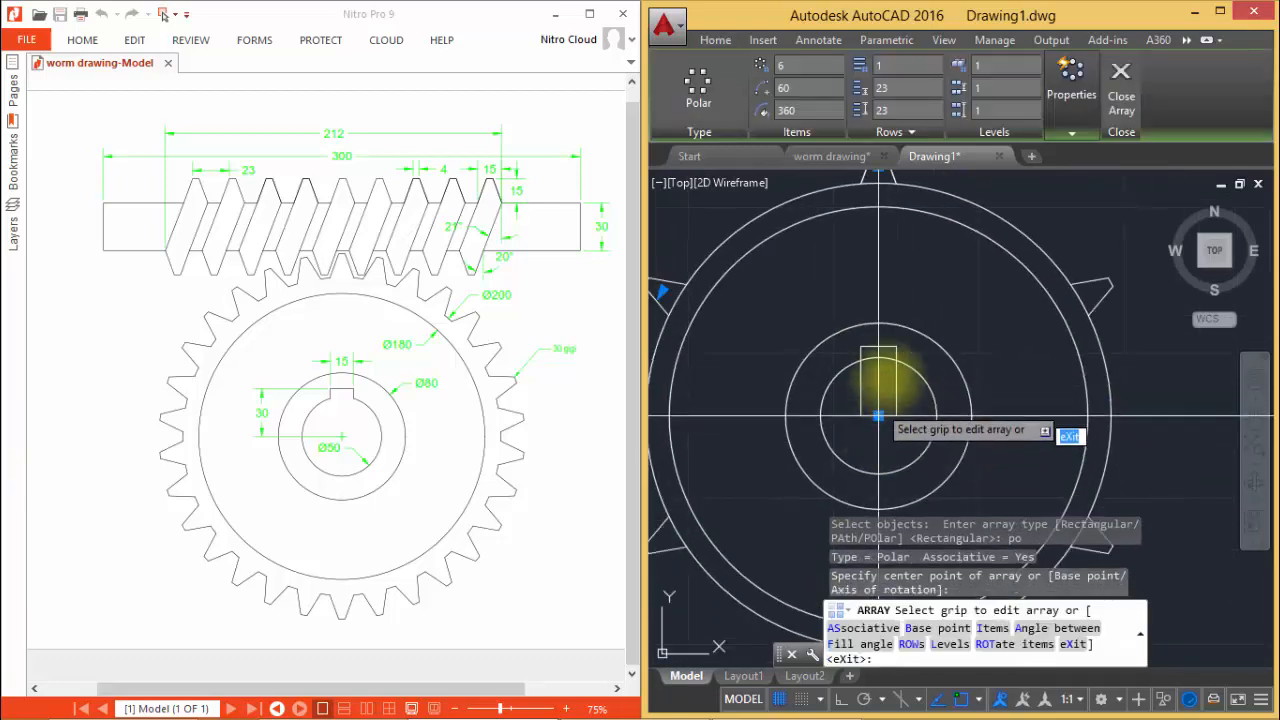
Set the polar array to 30 items over 360°, make it non-associative and finish the array
{"action": "left_click", "coordinate": [793, 67]}
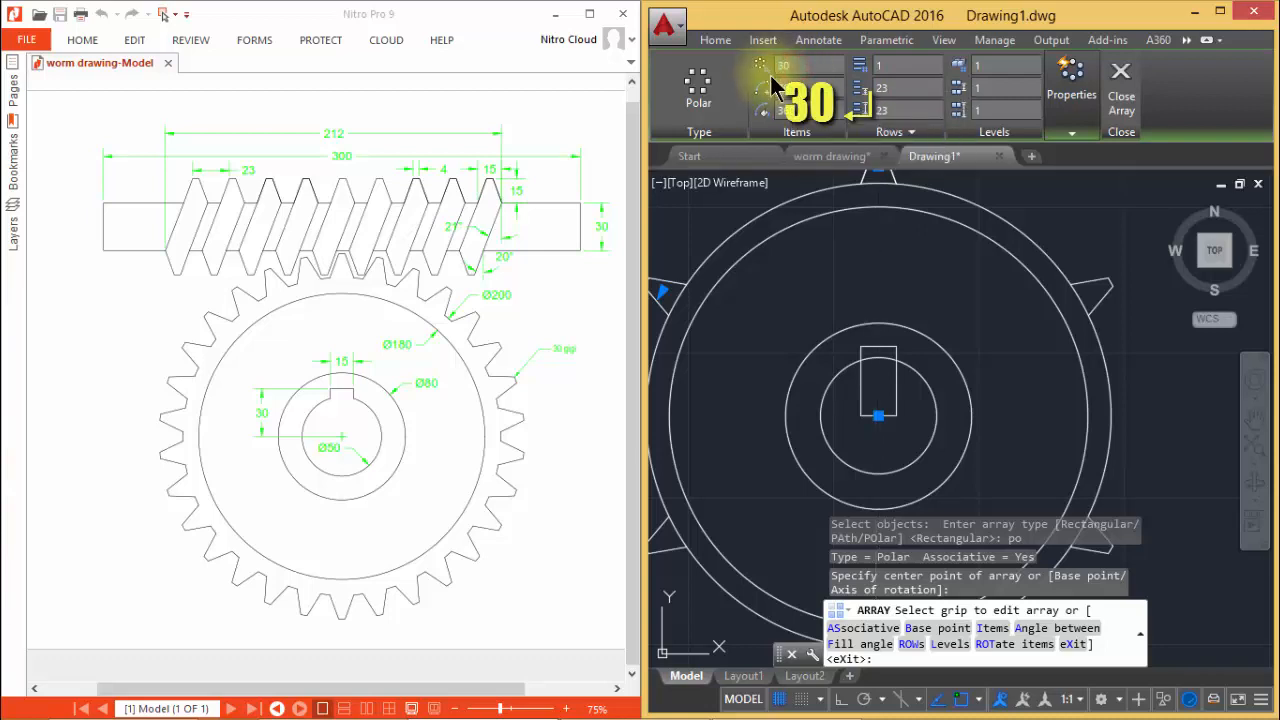
{"action": "key", "text": "Return"}
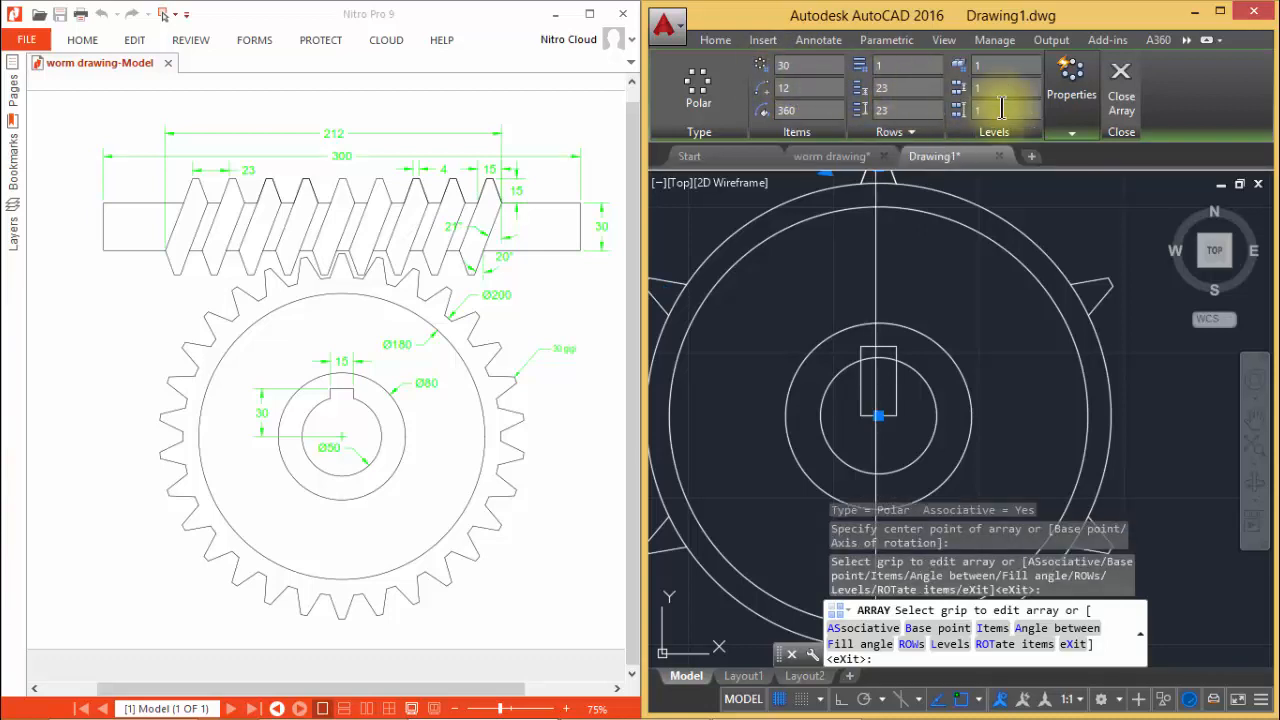
{"action": "left_click", "coordinate": [1071, 82]}
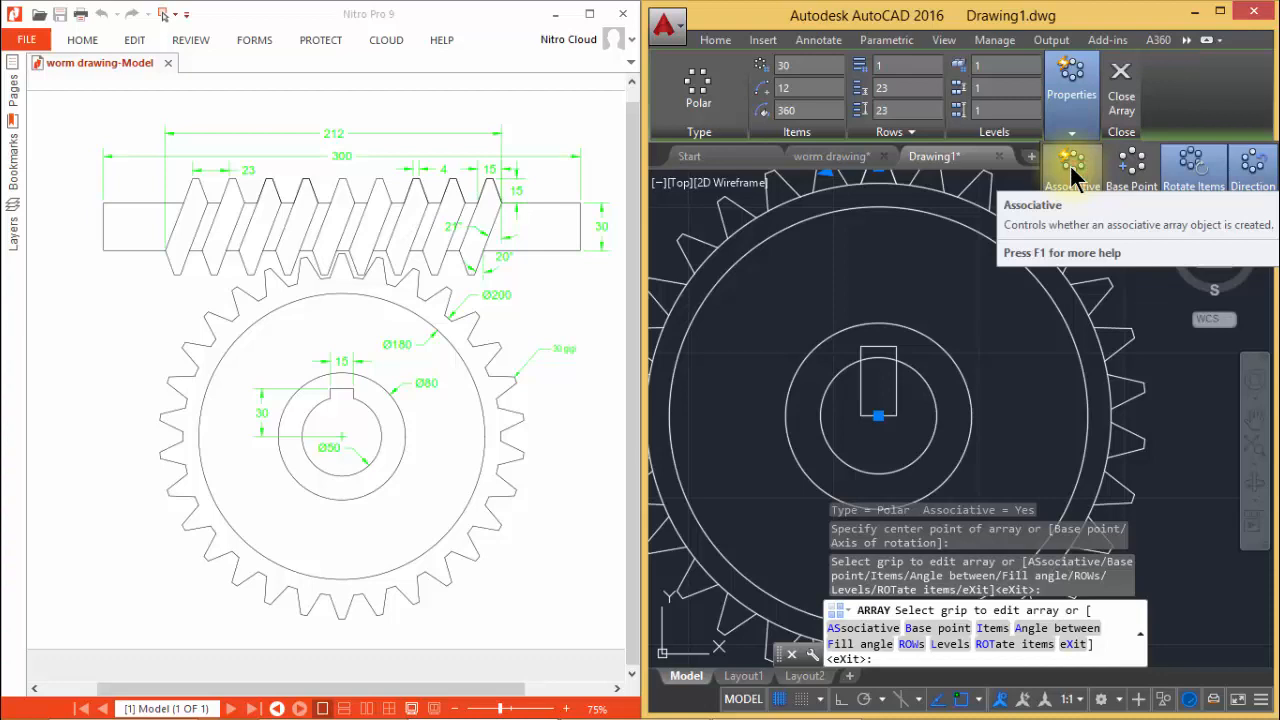
{"action": "left_click", "coordinate": [1121, 98]}
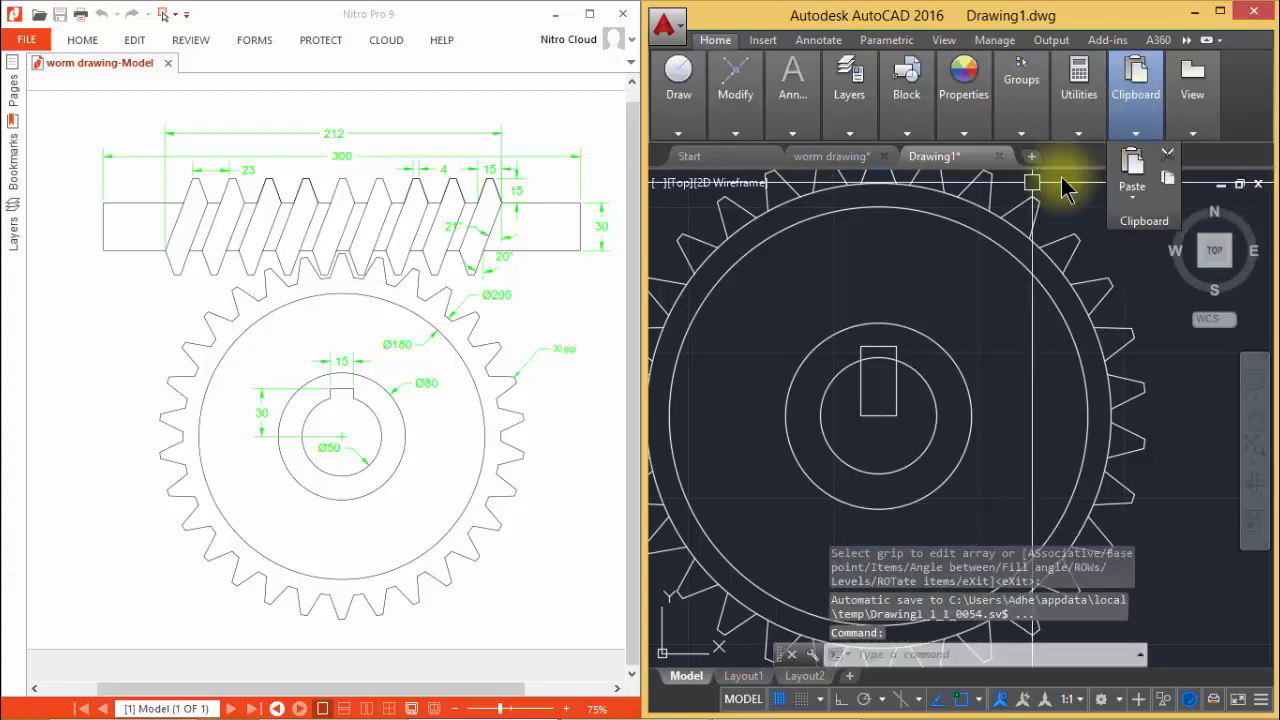
Trim the keyway rectangle's lines inside the bore circle and the bore arc across the keyway opening
{"action": "scroll", "coordinate": [977, 325], "scroll_direction": "down", "scroll_amount": 4}
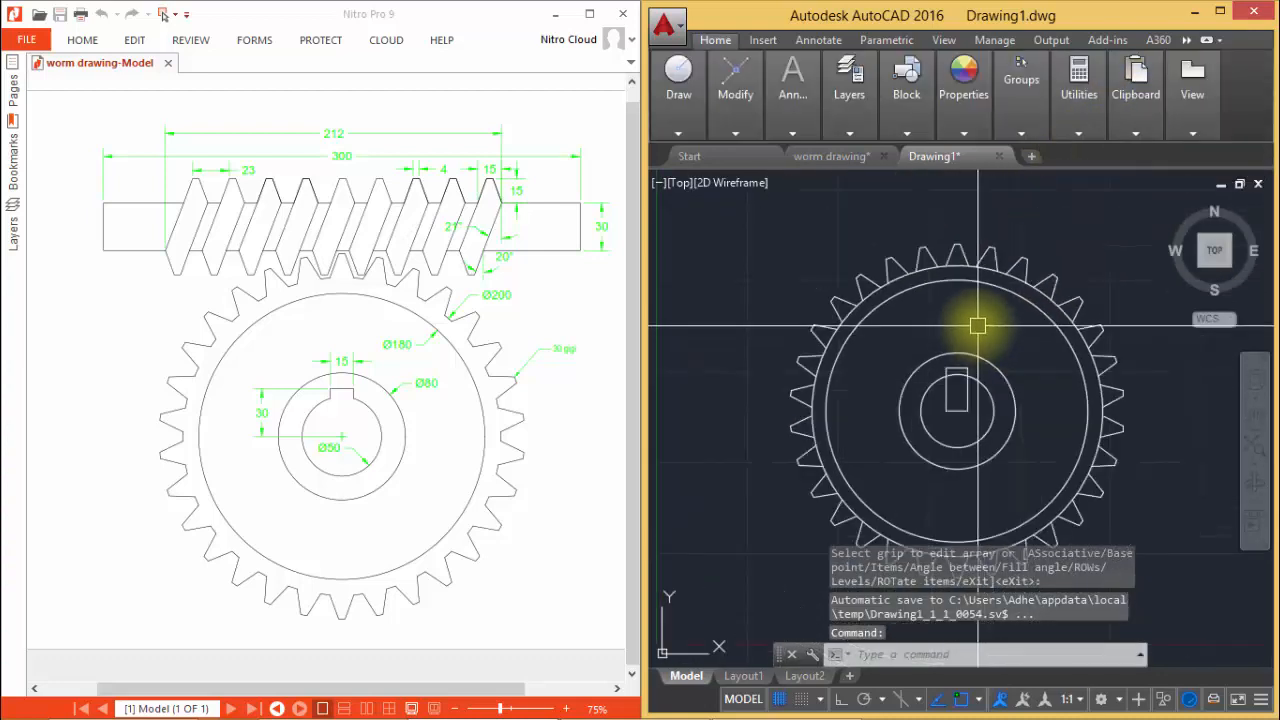
{"action": "middle_click_drag", "start_coordinate": [1039, 387], "coordinate": [1013, 381]}
{"action": "type", "text": "tr"}
{"action": "key", "text": "Return"}
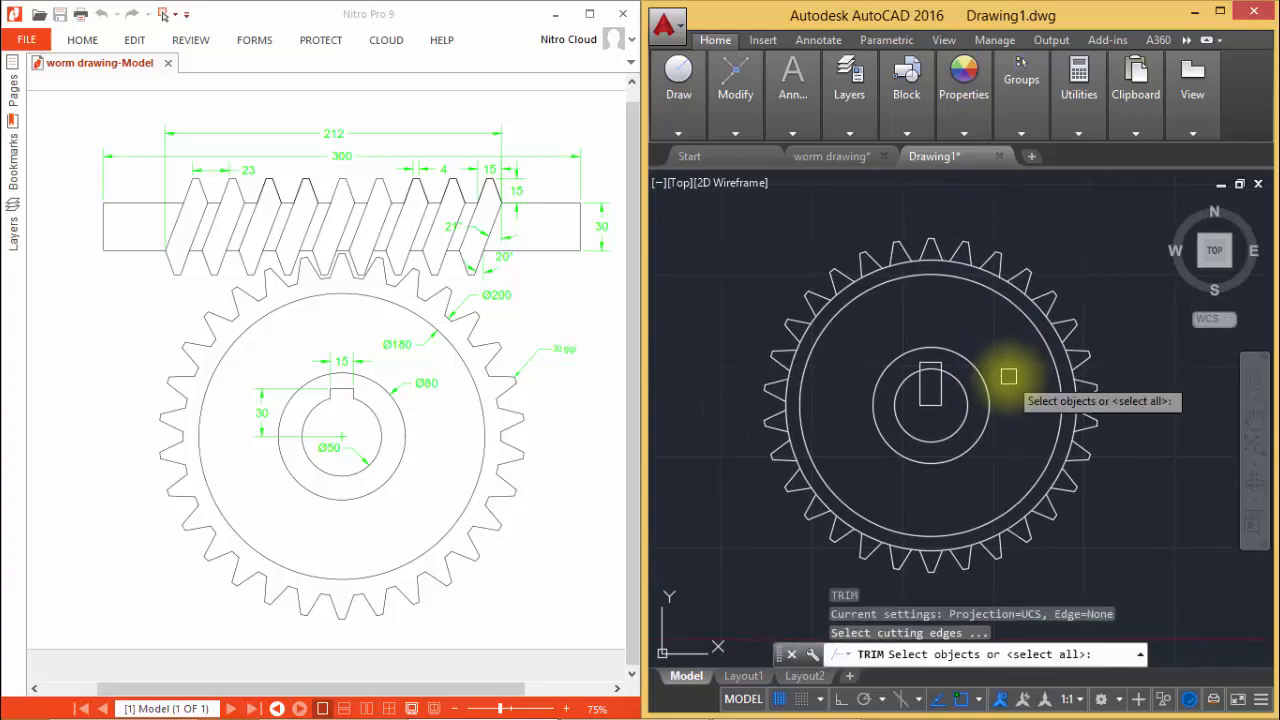
{"action": "key", "text": "Return"}
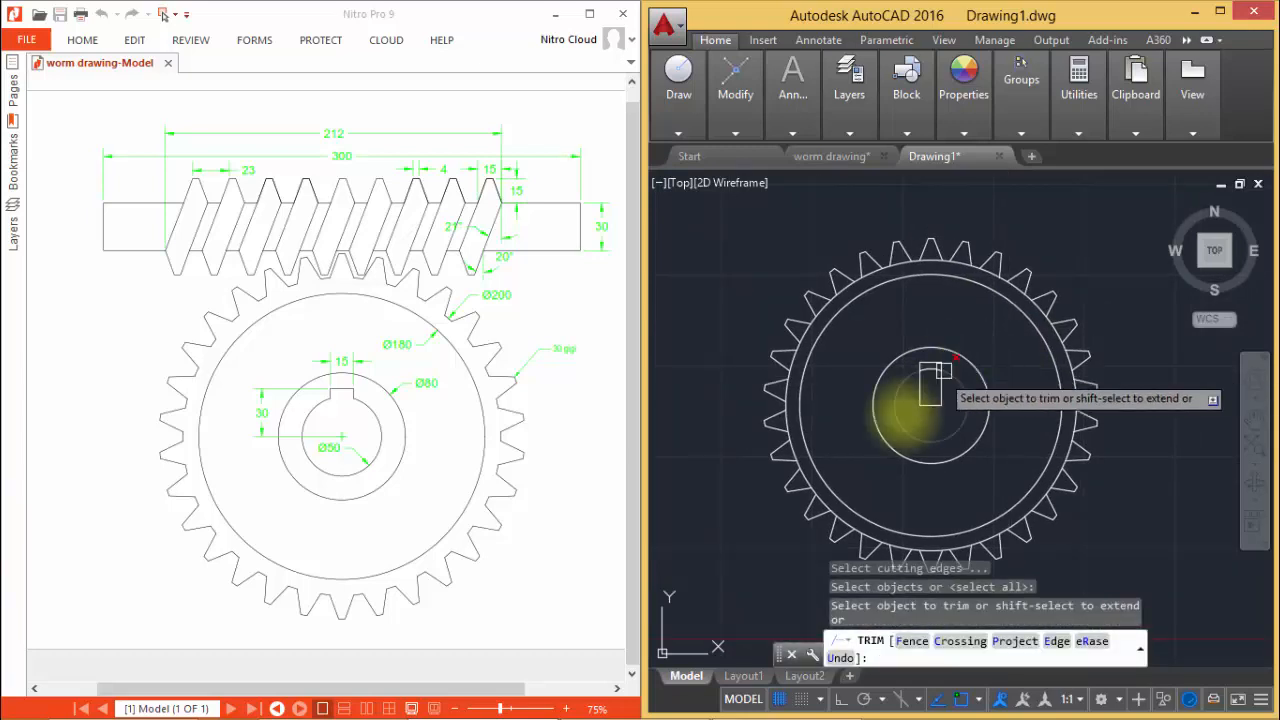
{"action": "scroll", "coordinate": [920, 392], "scroll_direction": "up", "scroll_amount": 4}
{"action": "left_click", "coordinate": [1039, 351]}
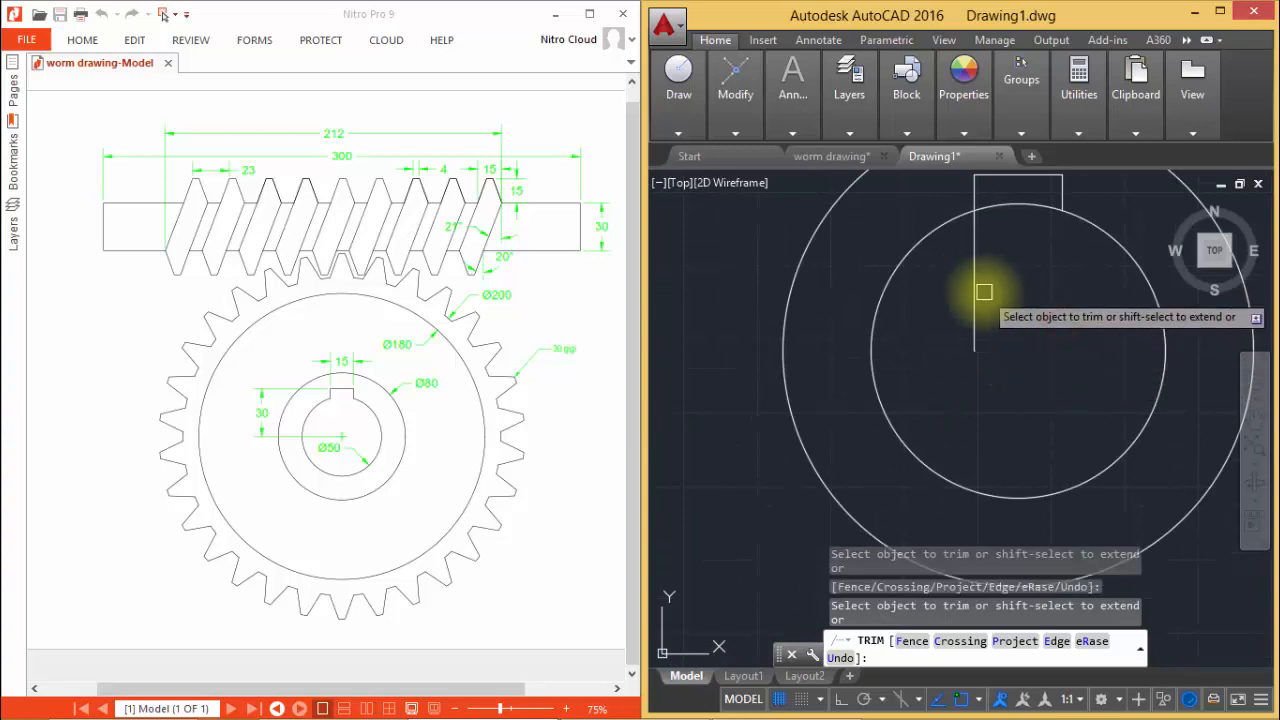
{"action": "left_click", "coordinate": [980, 299]}
{"action": "left_click", "coordinate": [1034, 209]}
Trim the outermost circle's arcs beneath all the teeth so the teeth and root arcs form one continuous gear outline
{"action": "middle_click_drag", "start_coordinate": [1076, 326], "coordinate": [792, 528]}
{"action": "scroll", "coordinate": [991, 322], "scroll_direction": "down", "scroll_amount": 2}
{"action": "left_click", "coordinate": [891, 216]}
{"action": "left_click", "coordinate": [968, 252]}
{"action": "left_click", "coordinate": [1033, 314]}
{"action": "left_click", "coordinate": [1064, 366]}
{"action": "left_click", "coordinate": [1103, 443]}
{"action": "left_click", "coordinate": [1114, 513]}
{"action": "middle_click_drag", "start_coordinate": [1114, 585], "coordinate": [1112, 347]}
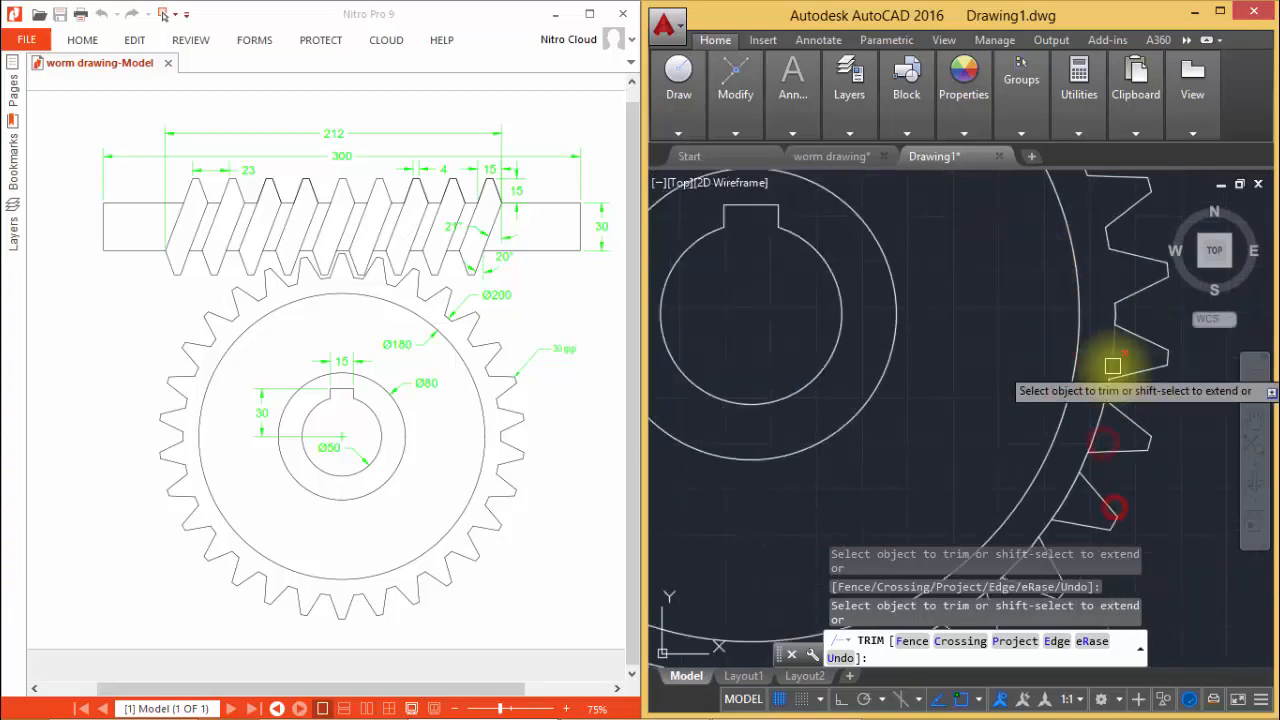
{"action": "left_click", "coordinate": [1112, 369]}
{"action": "left_click", "coordinate": [1097, 434]}
{"action": "left_click", "coordinate": [1066, 497]}
{"action": "middle_click_drag", "start_coordinate": [1083, 475], "coordinate": [1142, 256]}
{"action": "left_click", "coordinate": [991, 393]}
{"action": "left_click", "coordinate": [920, 416]}
{"action": "left_click", "coordinate": [841, 427]}
{"action": "left_click", "coordinate": [777, 417]}
{"action": "left_click", "coordinate": [687, 391]}
{"action": "middle_click_drag", "start_coordinate": [692, 392], "coordinate": [1085, 531]}
{"action": "left_click", "coordinate": [1021, 491]}
{"action": "middle_click_drag", "start_coordinate": [859, 503], "coordinate": [855, 516]}
{"action": "left_click", "coordinate": [814, 443]}
{"action": "left_click", "coordinate": [817, 383]}
{"action": "left_click", "coordinate": [832, 301]}
{"action": "middle_click_drag", "start_coordinate": [868, 228], "coordinate": [796, 477]}
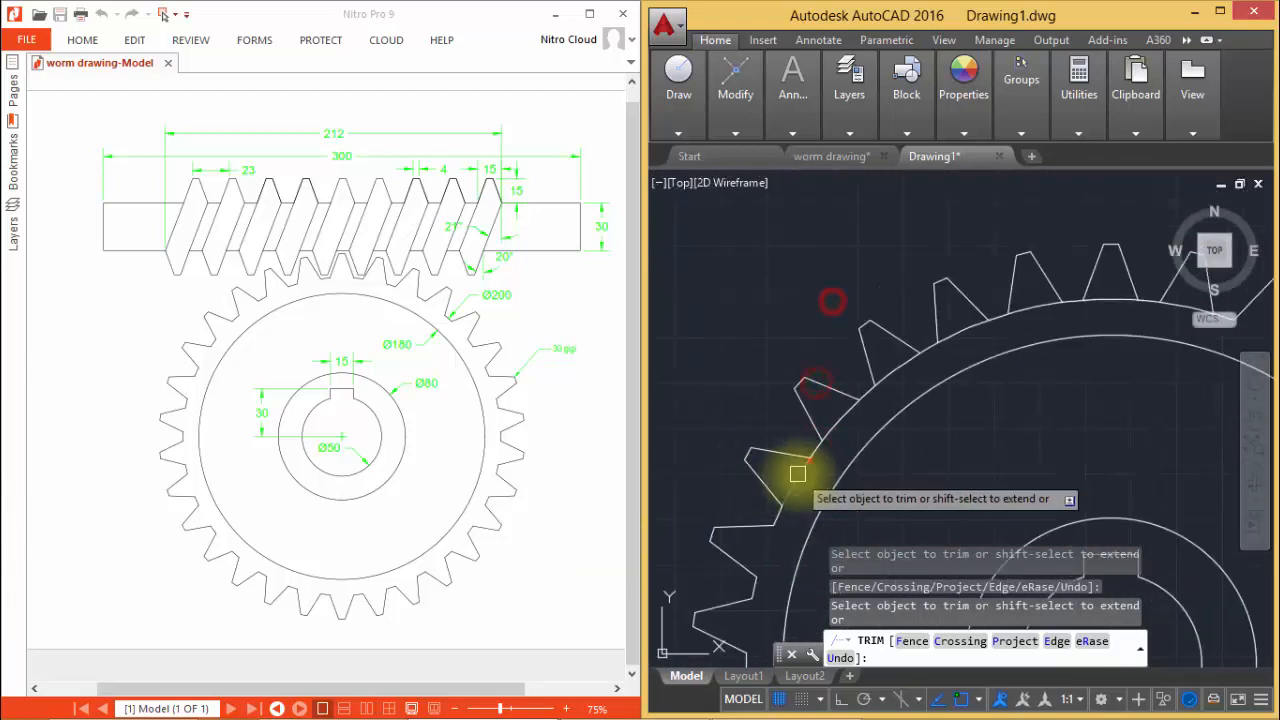
{"action": "left_click", "coordinate": [800, 477]}
{"action": "left_click", "coordinate": [840, 423]}
{"action": "left_click", "coordinate": [903, 369]}
{"action": "left_click", "coordinate": [1117, 303]}
{"action": "middle_click_drag", "start_coordinate": [1176, 307], "coordinate": [791, 426]}
{"action": "left_click", "coordinate": [797, 427]}
{"action": "key", "text": "Return"}
Convert the gear's entire toothed outer outline into a region, leaving out the inner circles and keyway
{"action": "scroll", "coordinate": [922, 300], "scroll_direction": "down", "scroll_amount": 6}
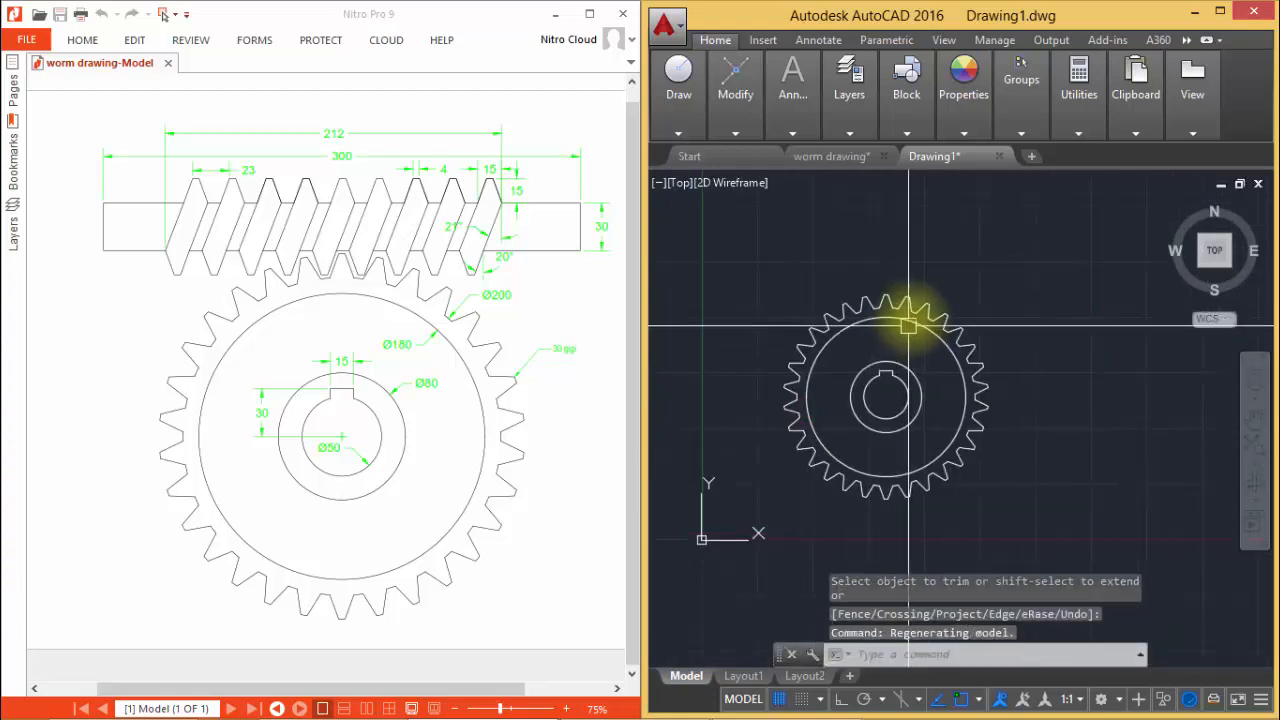
{"action": "scroll", "coordinate": [910, 322], "scroll_direction": "up", "scroll_amount": 2}
{"action": "middle_click_drag", "start_coordinate": [862, 466], "coordinate": [882, 384]}
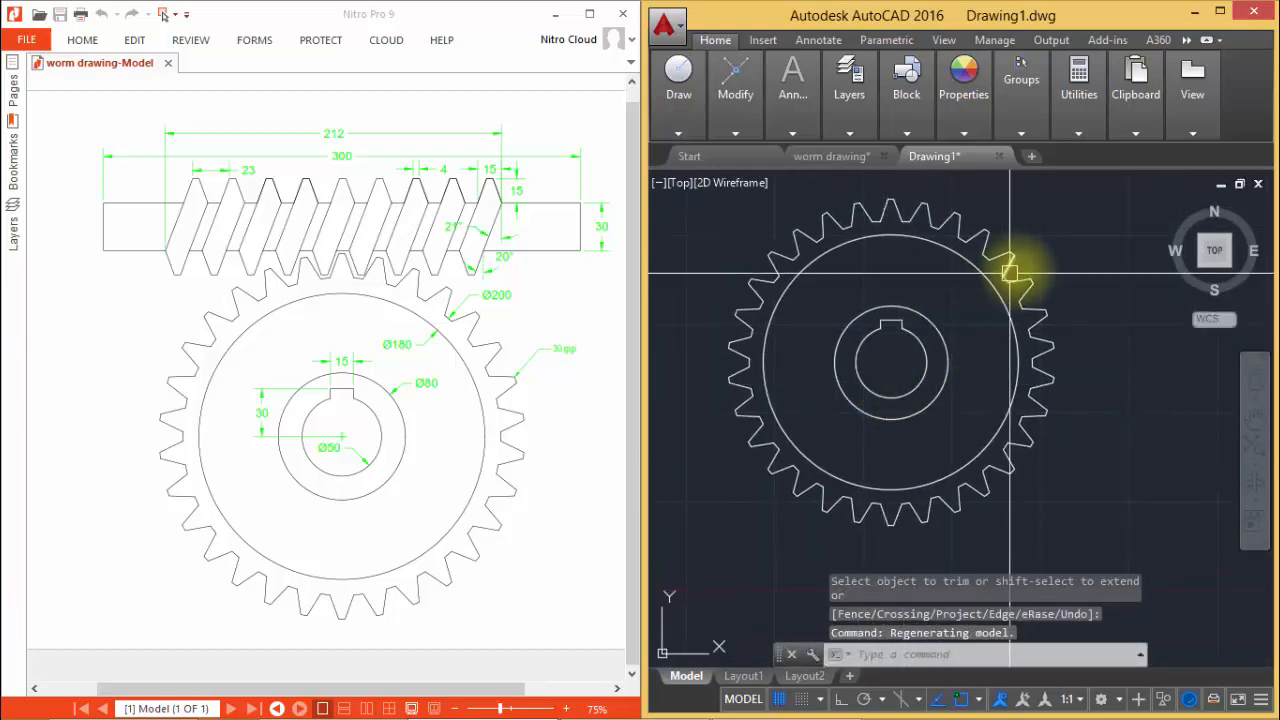
{"action": "middle_click_drag", "start_coordinate": [1049, 262], "coordinate": [1055, 283]}
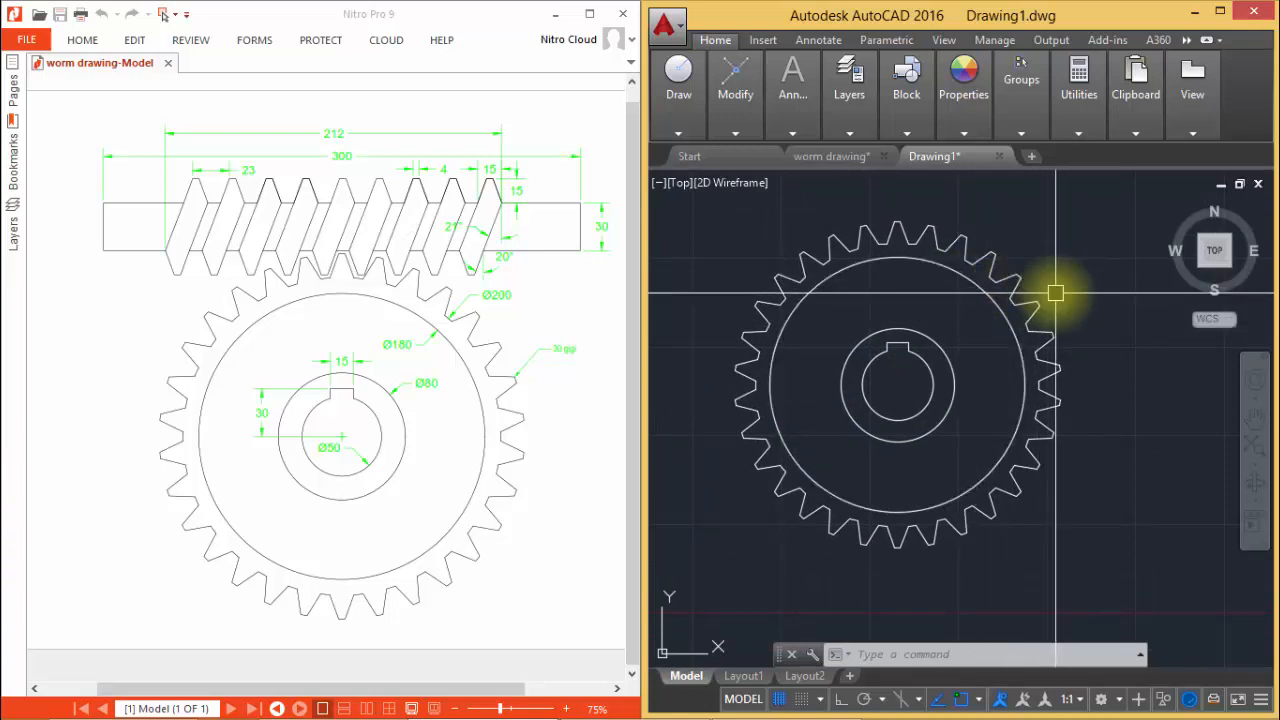
{"action": "middle_click_drag", "start_coordinate": [1056, 293], "coordinate": [1115, 329]}
{"action": "scroll", "coordinate": [1123, 527], "scroll_direction": "up", "scroll_amount": 1}
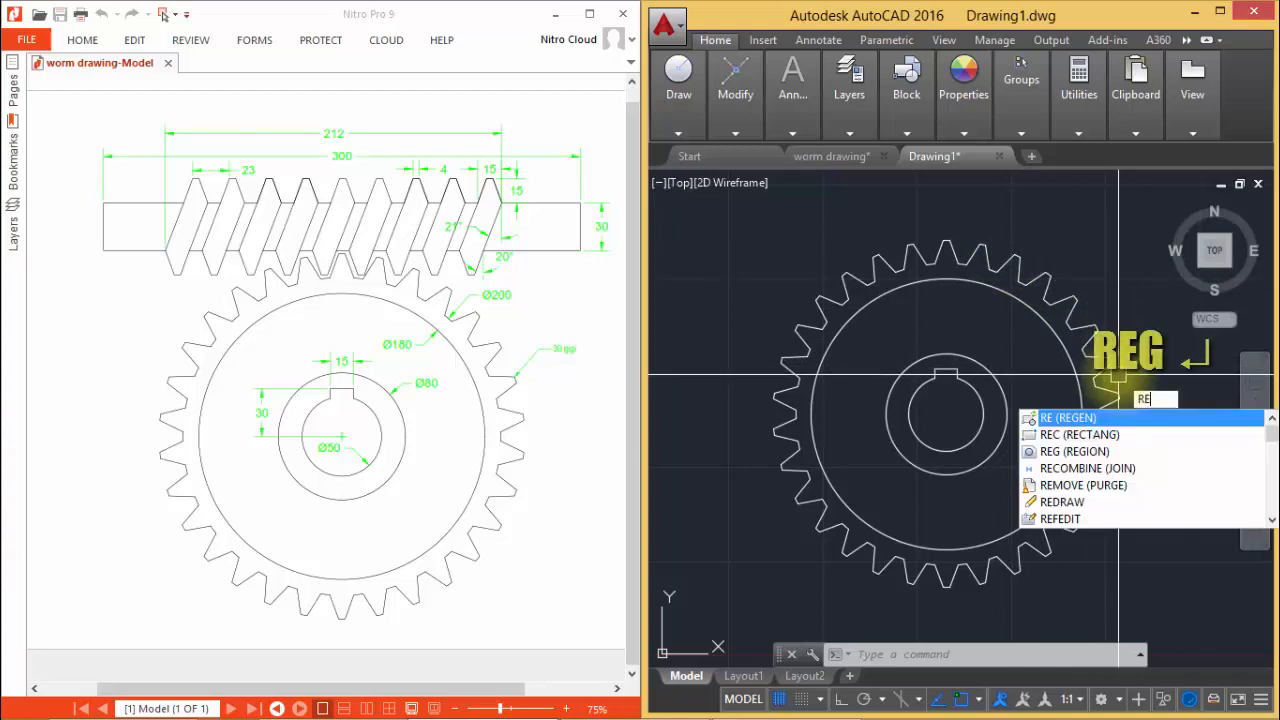
{"action": "type", "text": "G"}
{"action": "key", "text": "Return"}
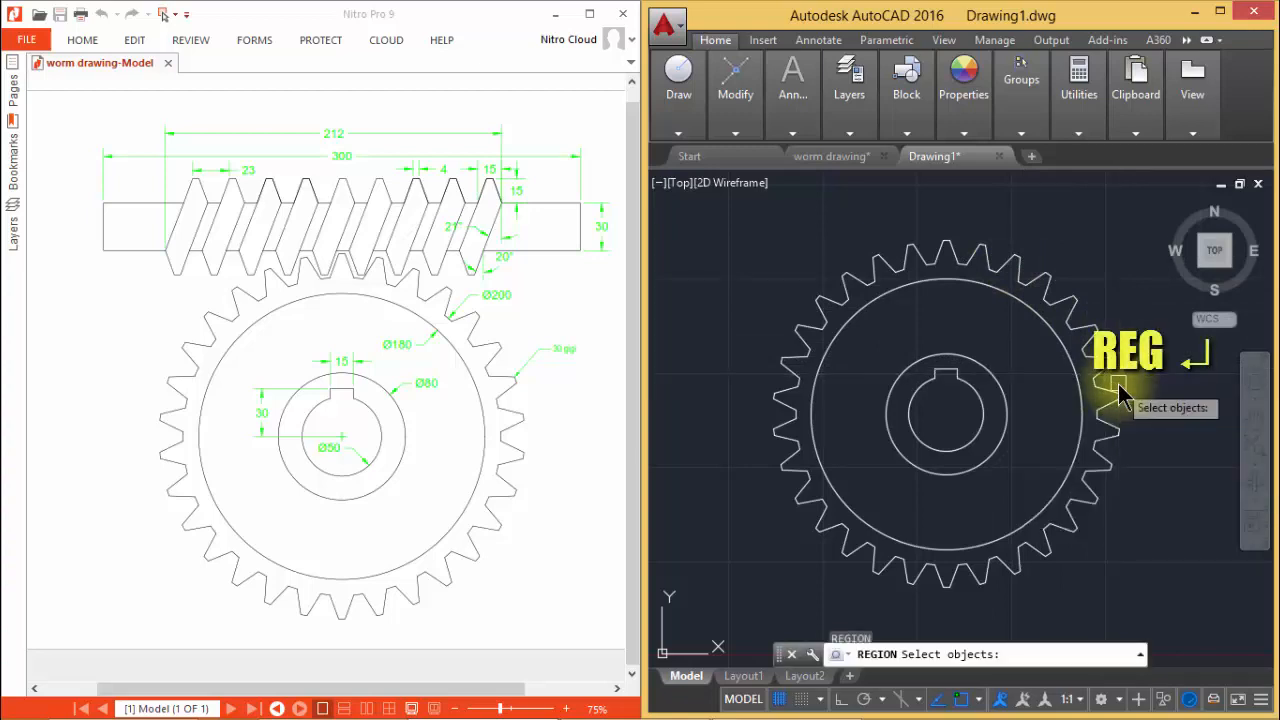
{"action": "left_click", "coordinate": [997, 211]}
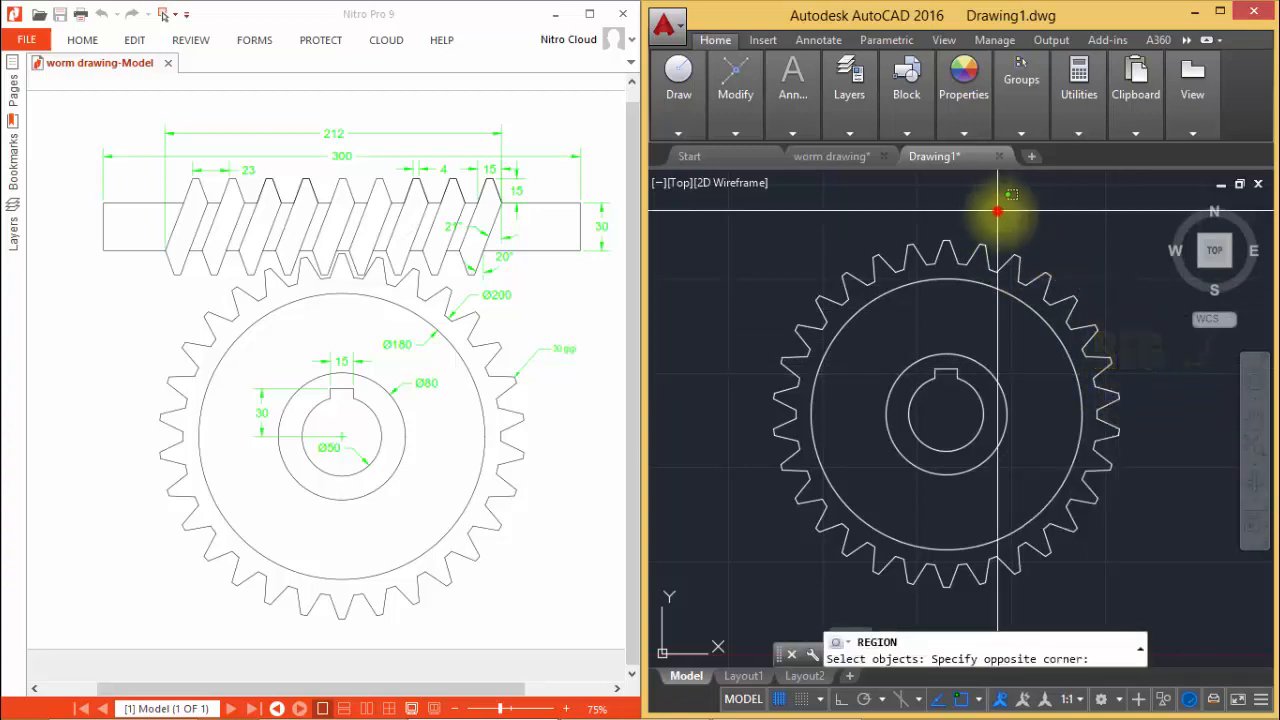
{"action": "left_click", "coordinate": [1143, 383]}
{"action": "left_click", "coordinate": [986, 351]}
{"action": "left_click", "coordinate": [1151, 485]}
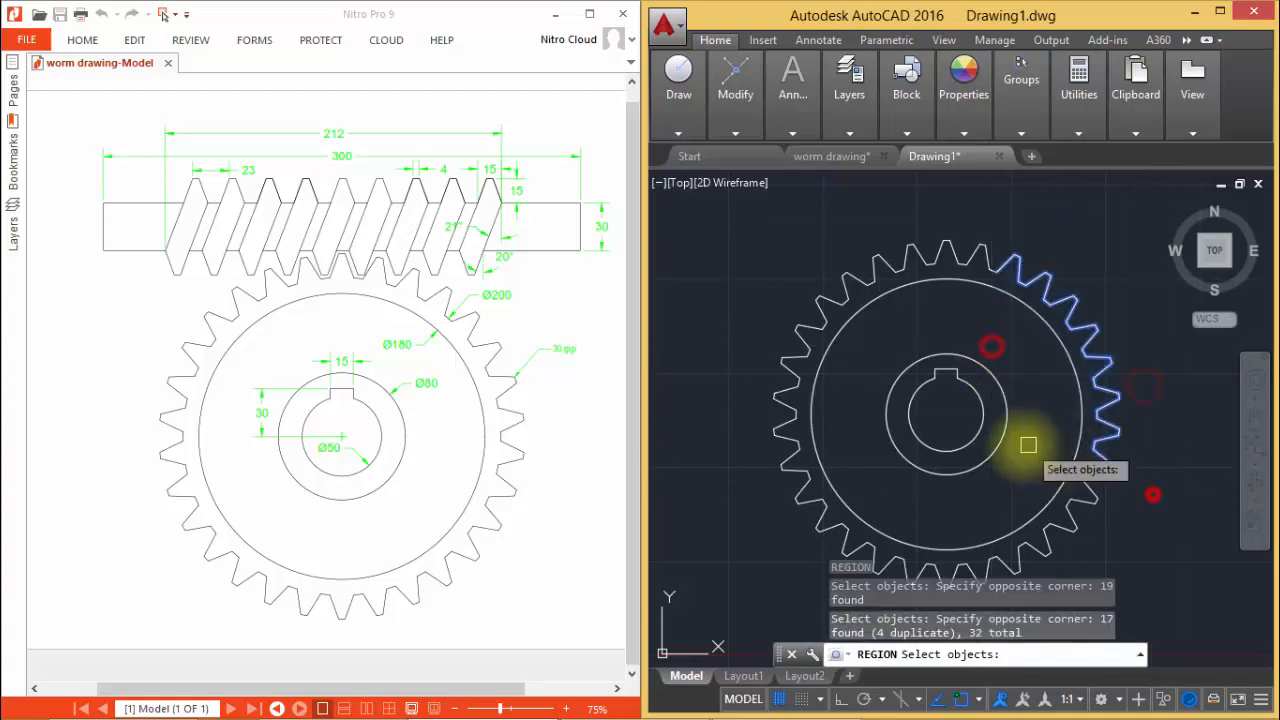
{"action": "left_click", "coordinate": [1041, 429]}
{"action": "left_click", "coordinate": [1135, 573]}
{"action": "left_click", "coordinate": [740, 474]}
{"action": "left_click", "coordinate": [1141, 606]}
{"action": "left_click", "coordinate": [737, 238]}
{"action": "left_click", "coordinate": [857, 528]}
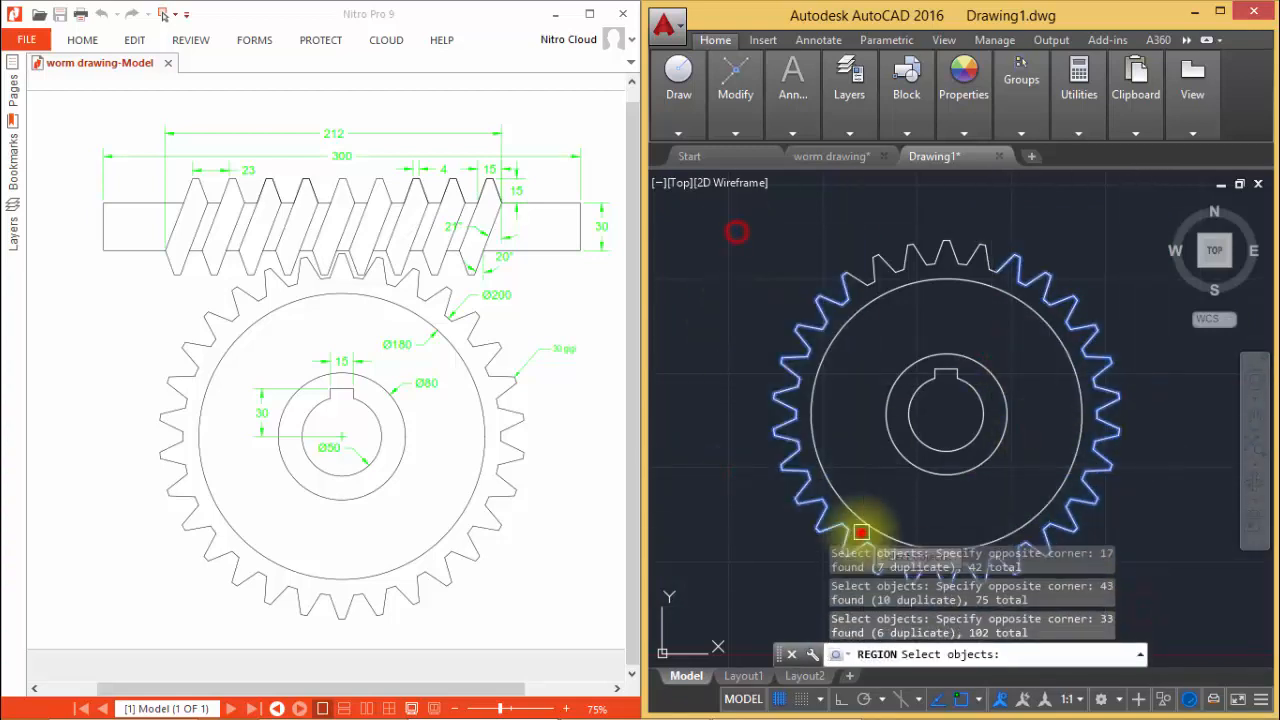
{"action": "left_click", "coordinate": [784, 222]}
{"action": "left_click", "coordinate": [1040, 303]}
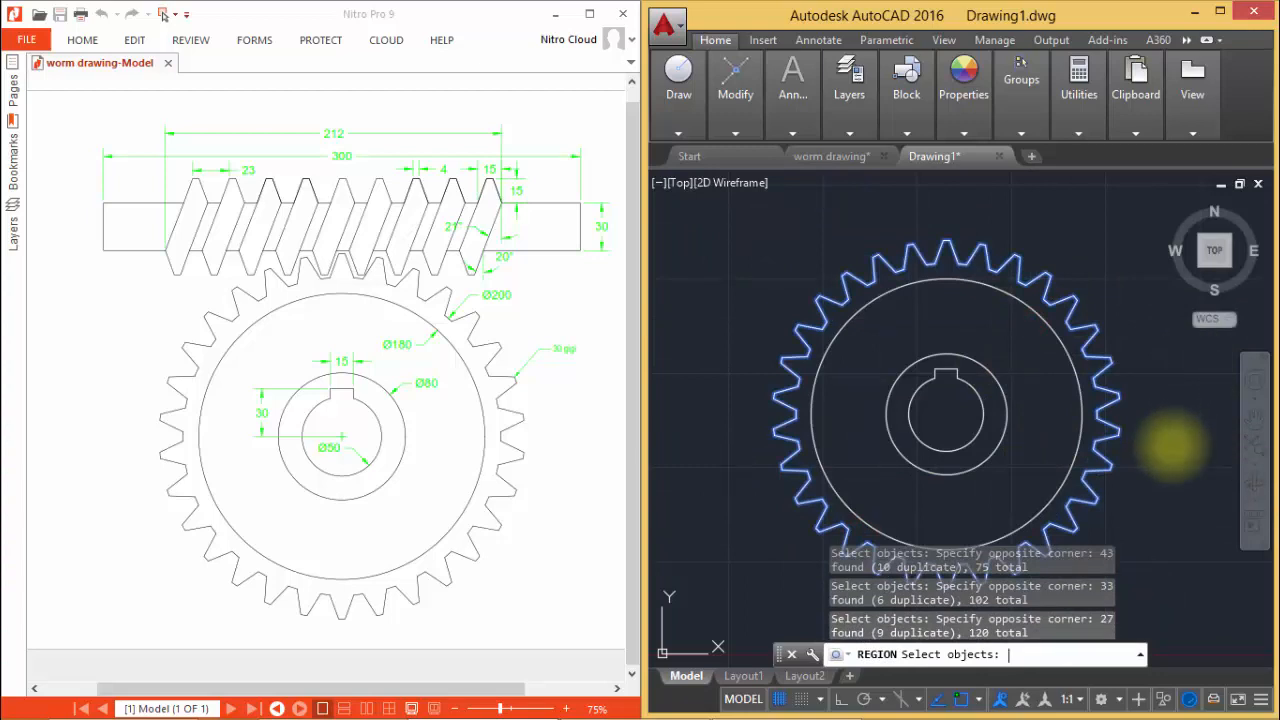
{"action": "key", "text": "Return"}
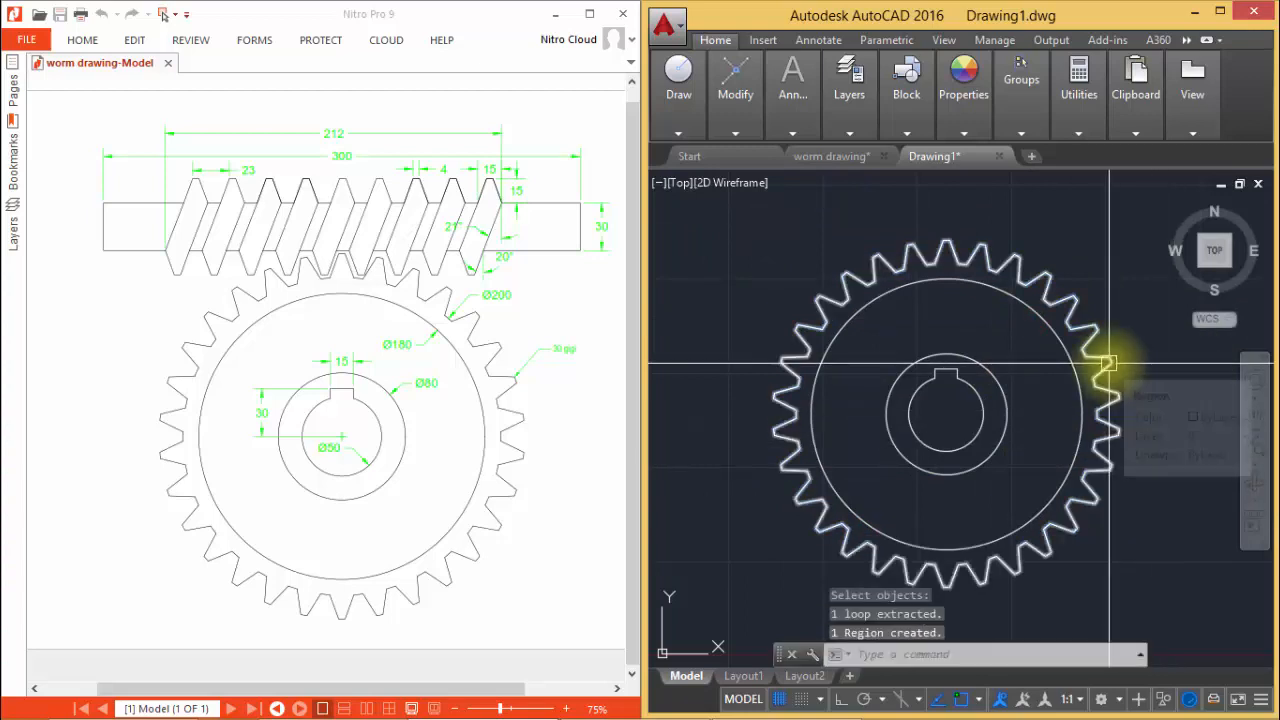
{"action": "mouse_move", "coordinate": [1108, 364]}
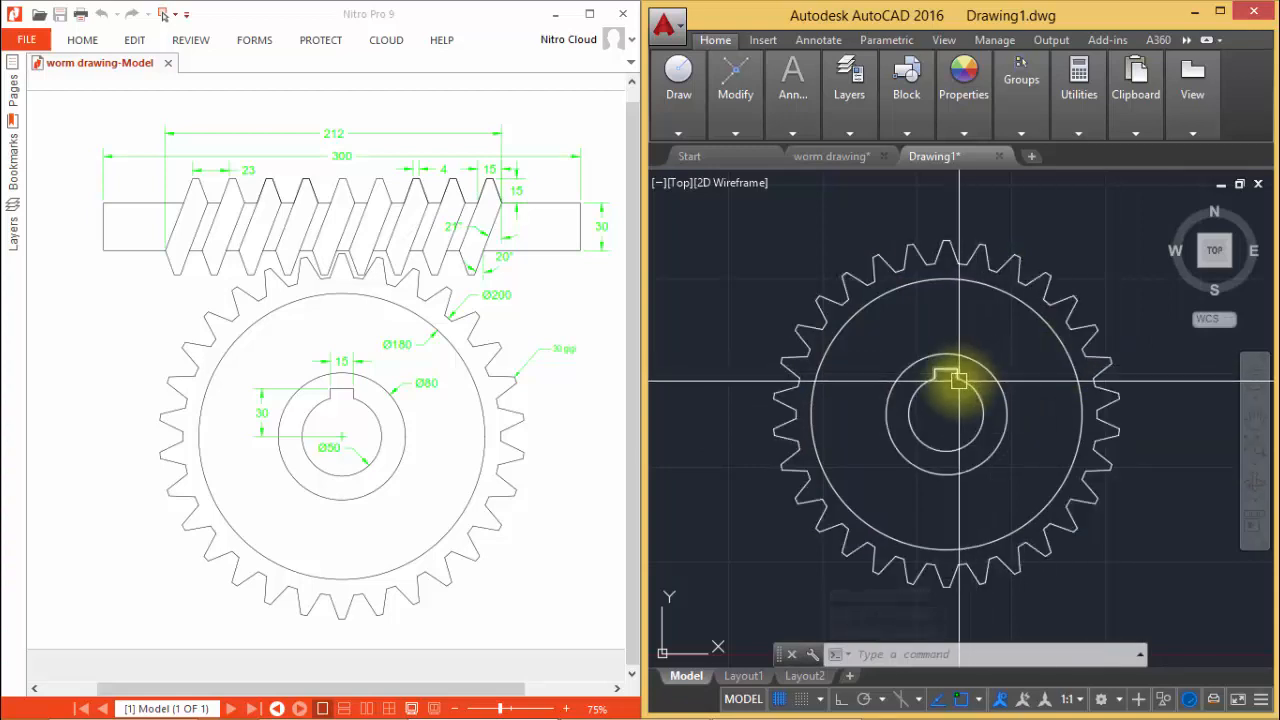
Convert the bore arc and the keyway lines into a region
{"action": "scroll", "coordinate": [956, 378], "scroll_direction": "up", "scroll_amount": 4}
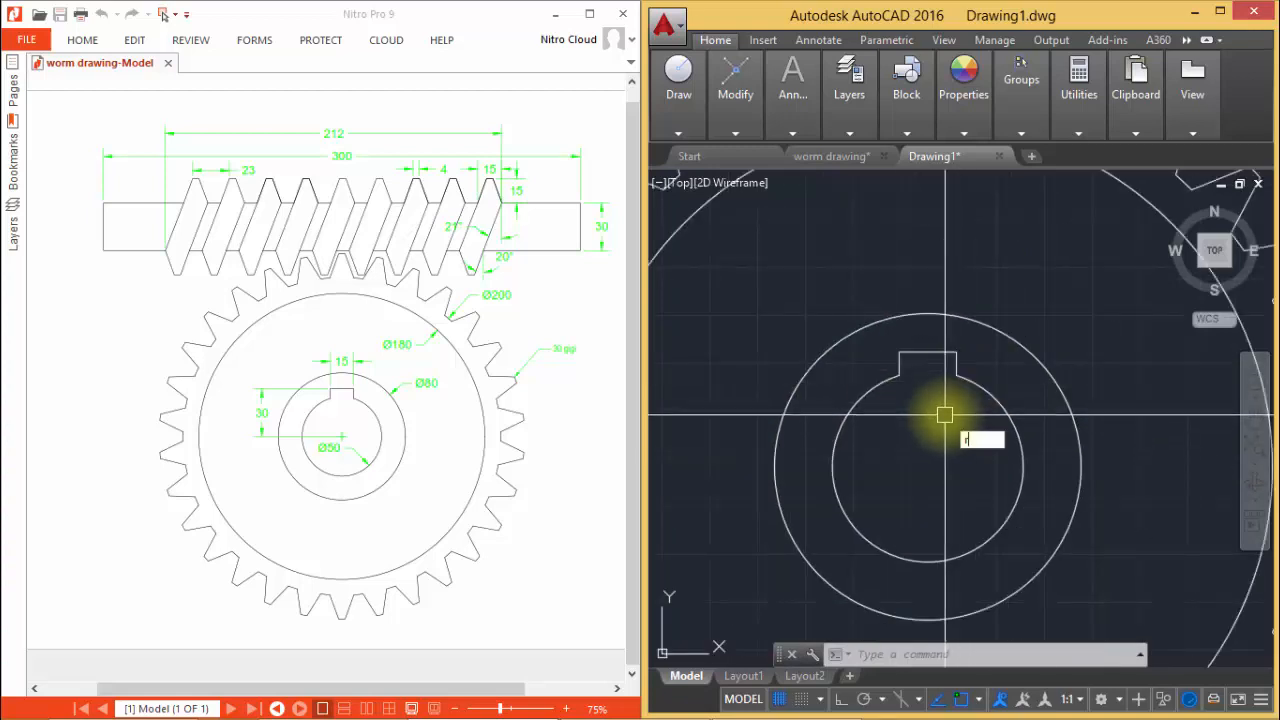
{"action": "key", "text": "Return"}
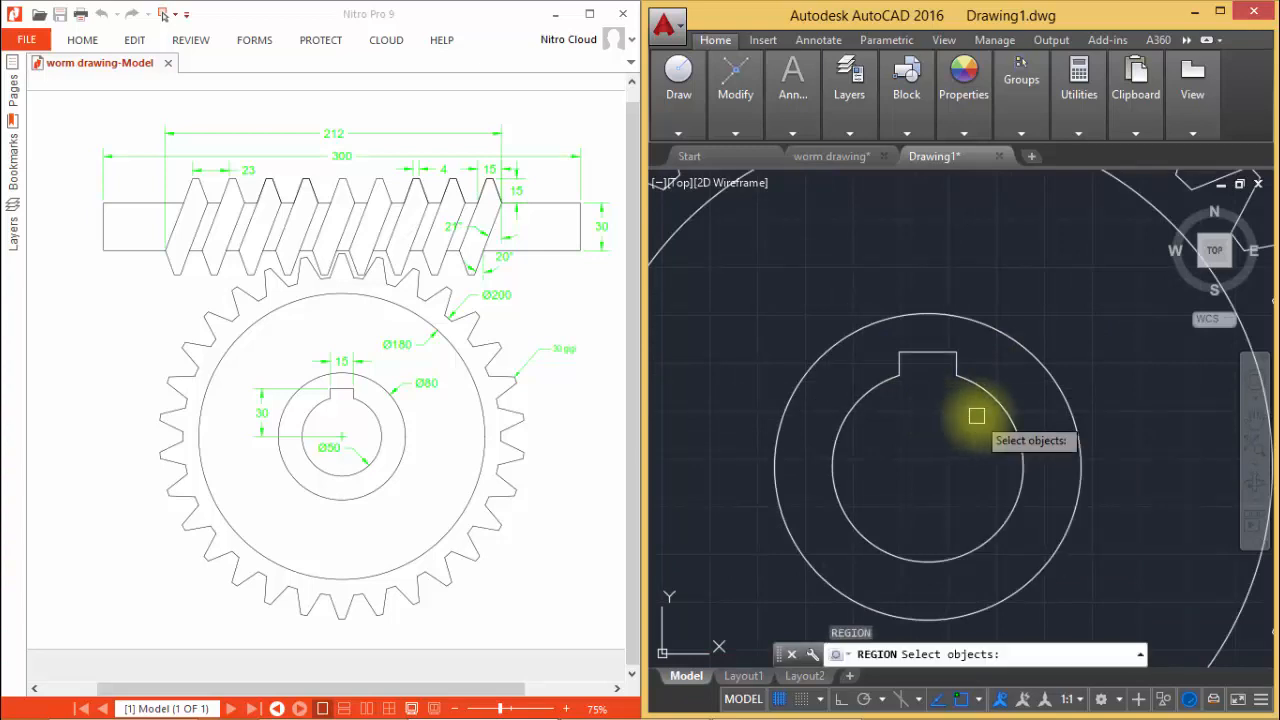
{"action": "left_click", "coordinate": [982, 421]}
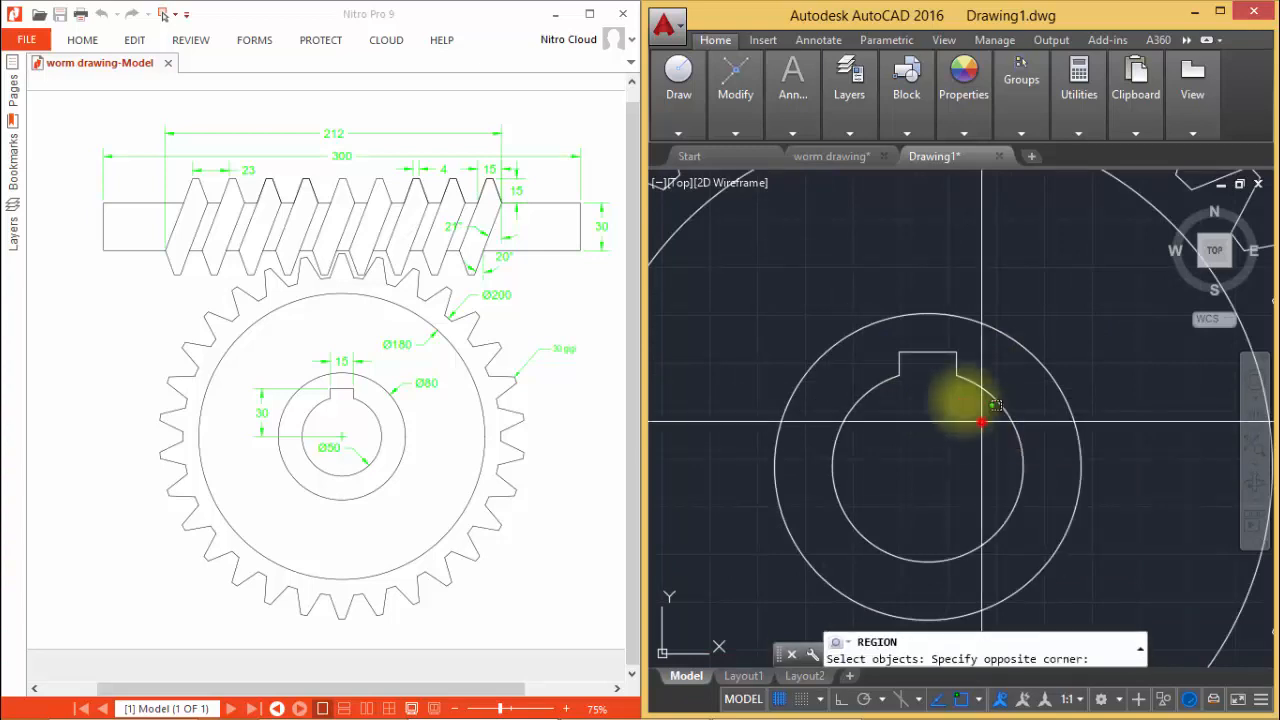
{"action": "left_click", "coordinate": [883, 332]}
{"action": "key", "text": "Return"}
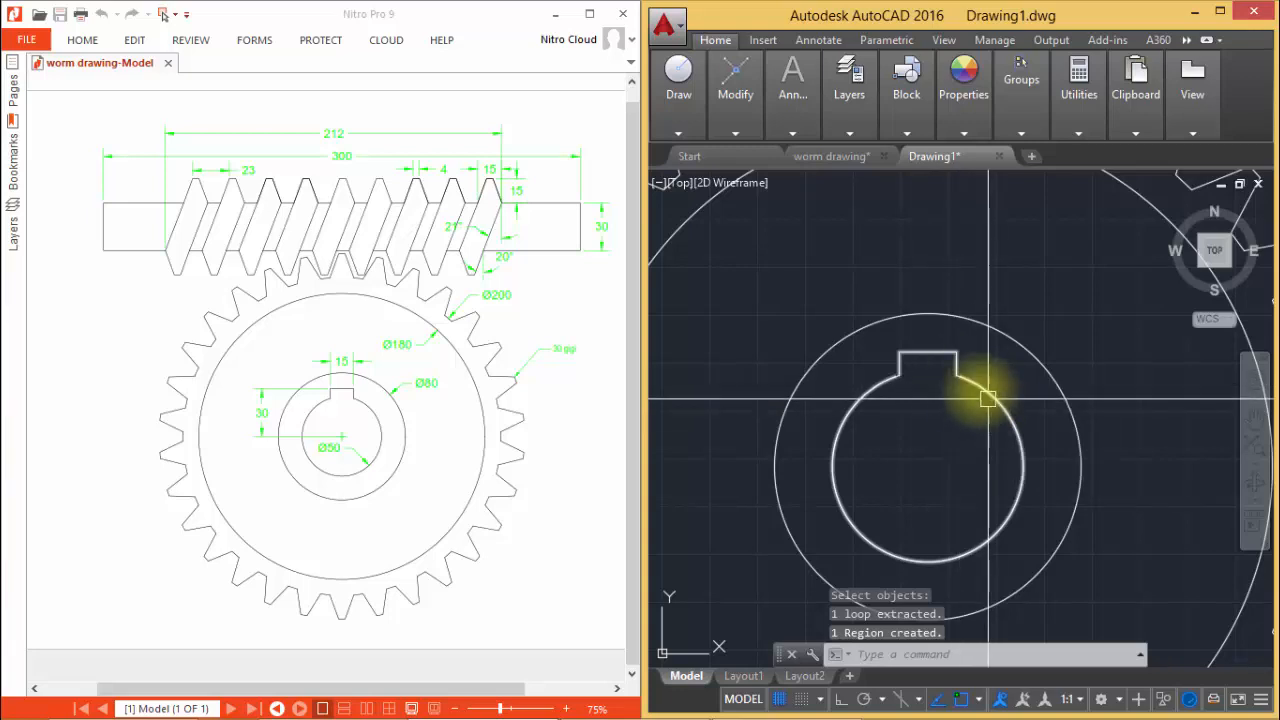
Switch the gear drawing from the top view to the home 3D view
{"action": "scroll", "coordinate": [1009, 405], "scroll_direction": "down", "scroll_amount": 4}
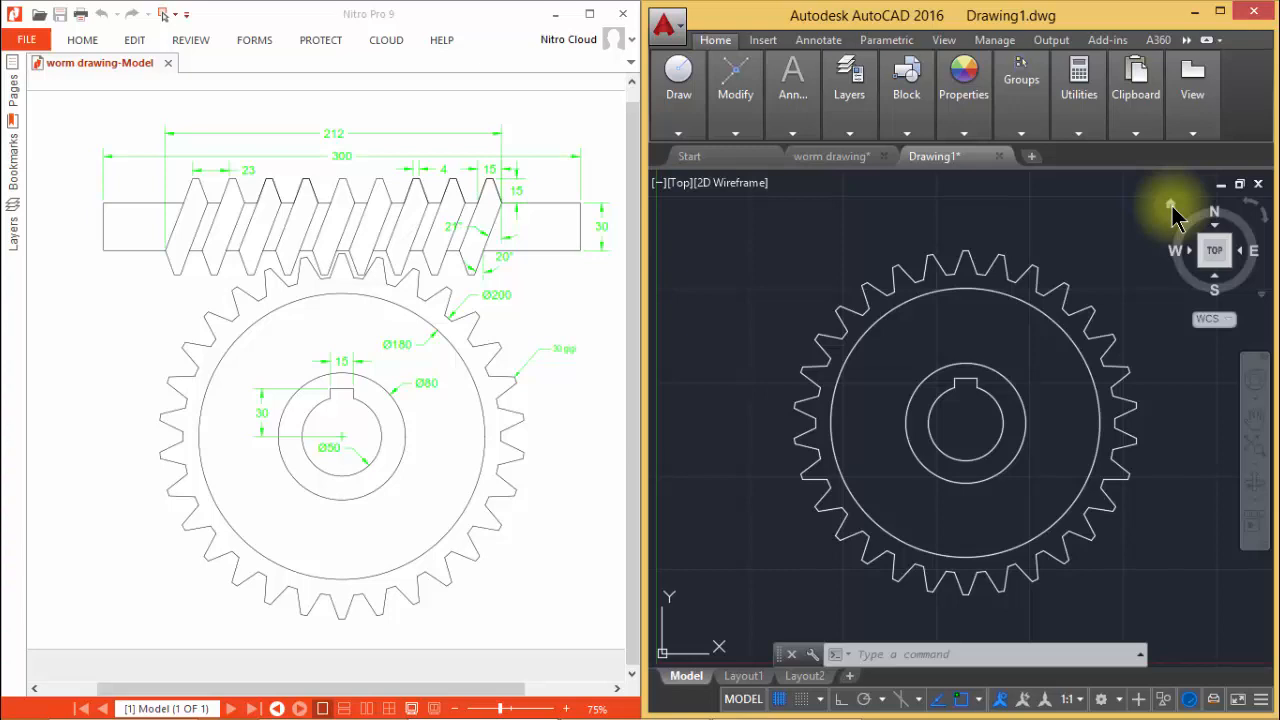
{"action": "left_click", "coordinate": [1172, 207]}
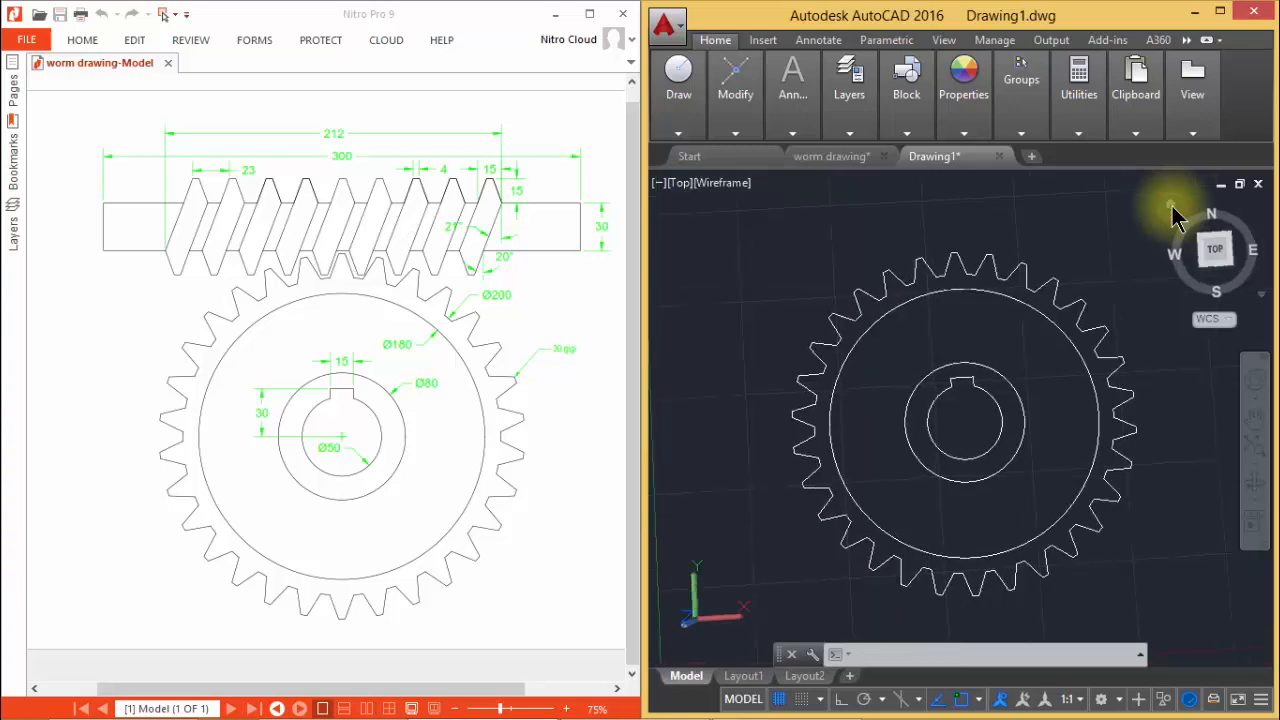
Press-pull the keyed bore region at the gear's centre upward by 30 units
{"action": "middle_click_drag", "start_coordinate": [1055, 382], "coordinate": [1073, 387]}
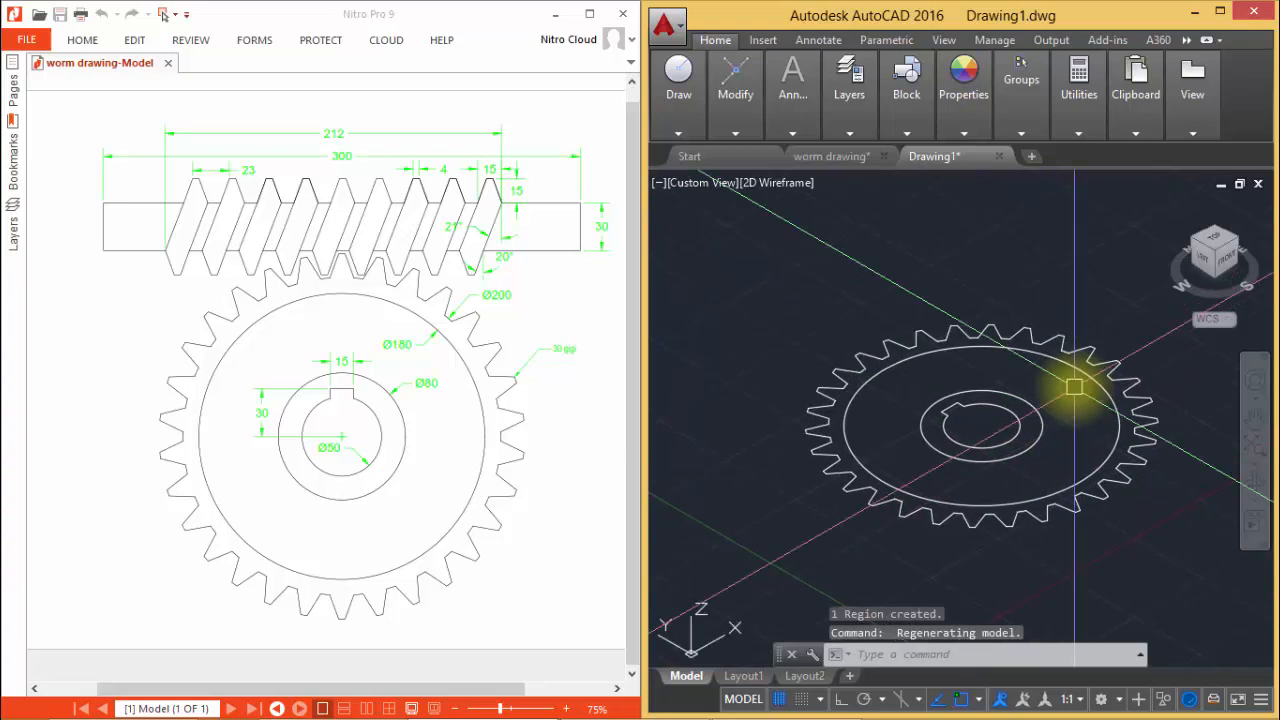
{"action": "scroll", "coordinate": [976, 417], "scroll_direction": "up", "scroll_amount": 2}
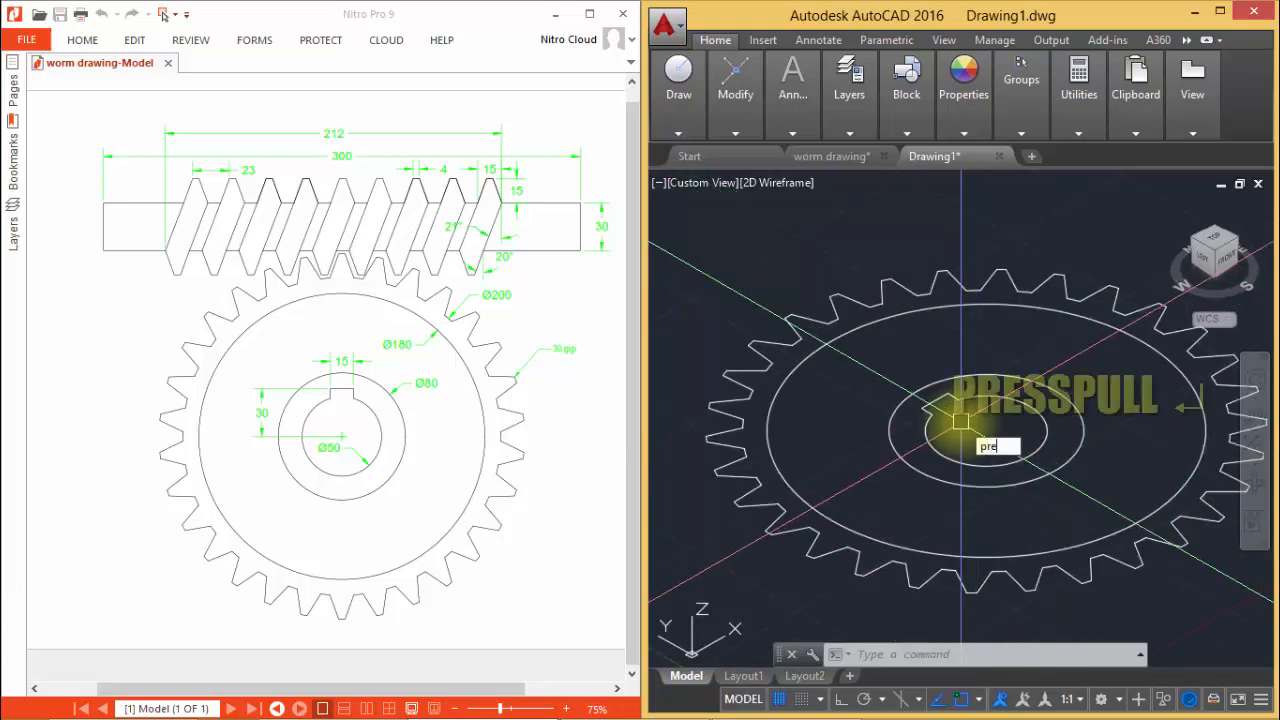
{"action": "key", "text": "Return"}
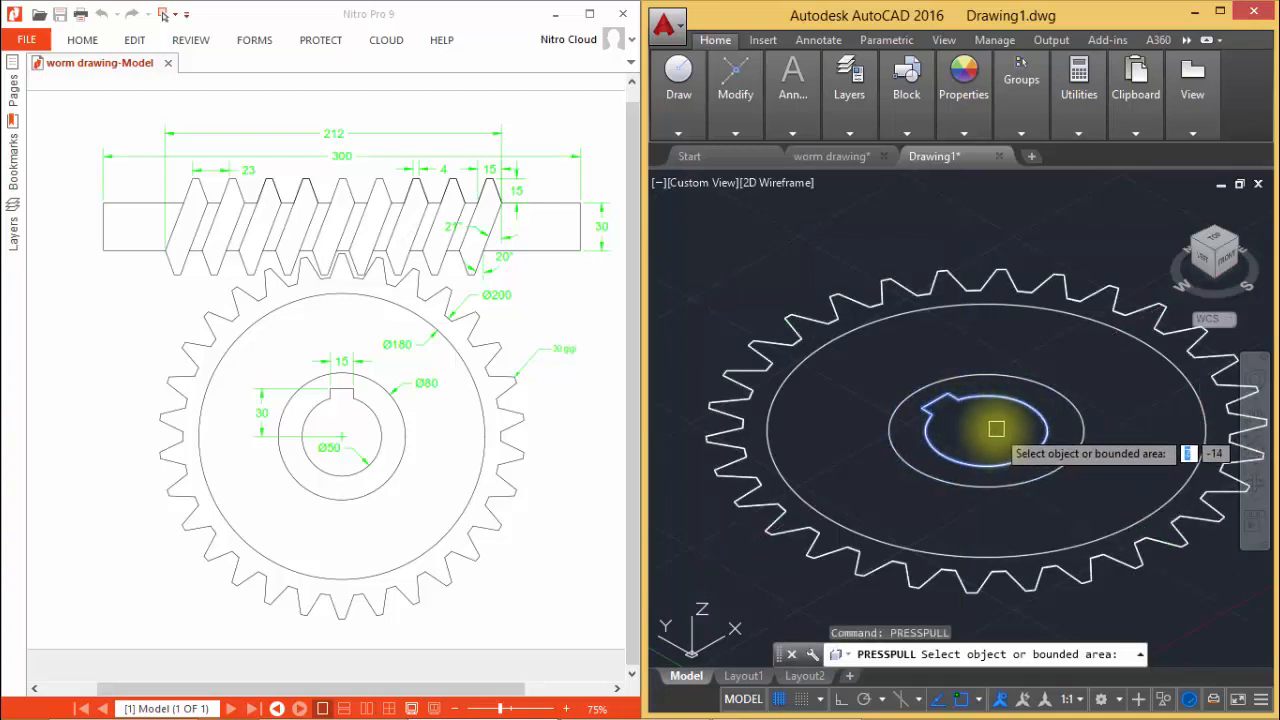
{"action": "left_click", "coordinate": [985, 430]}
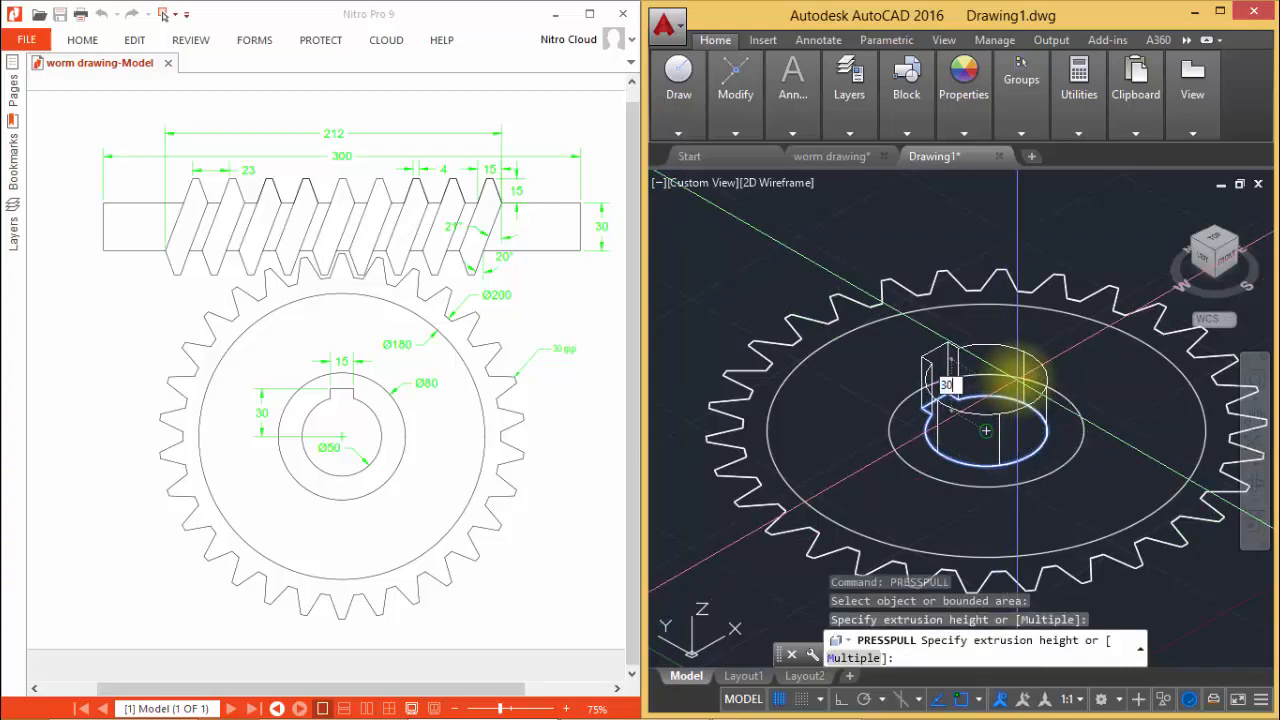
{"action": "type", "text": "30"}
{"action": "key", "text": "Return"}
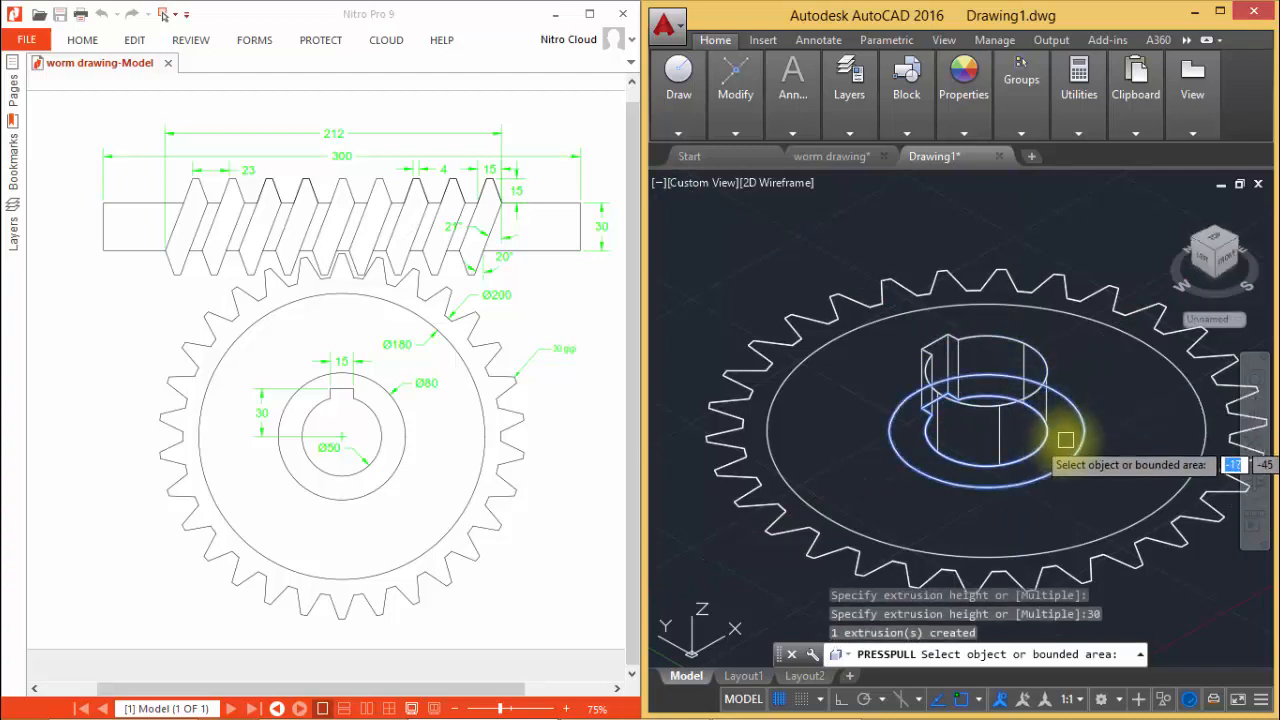
Press-pull the hub ring around the bore 30 units and the web between the hub and the Ø180 circle 20 units
{"action": "left_click", "coordinate": [1065, 440]}
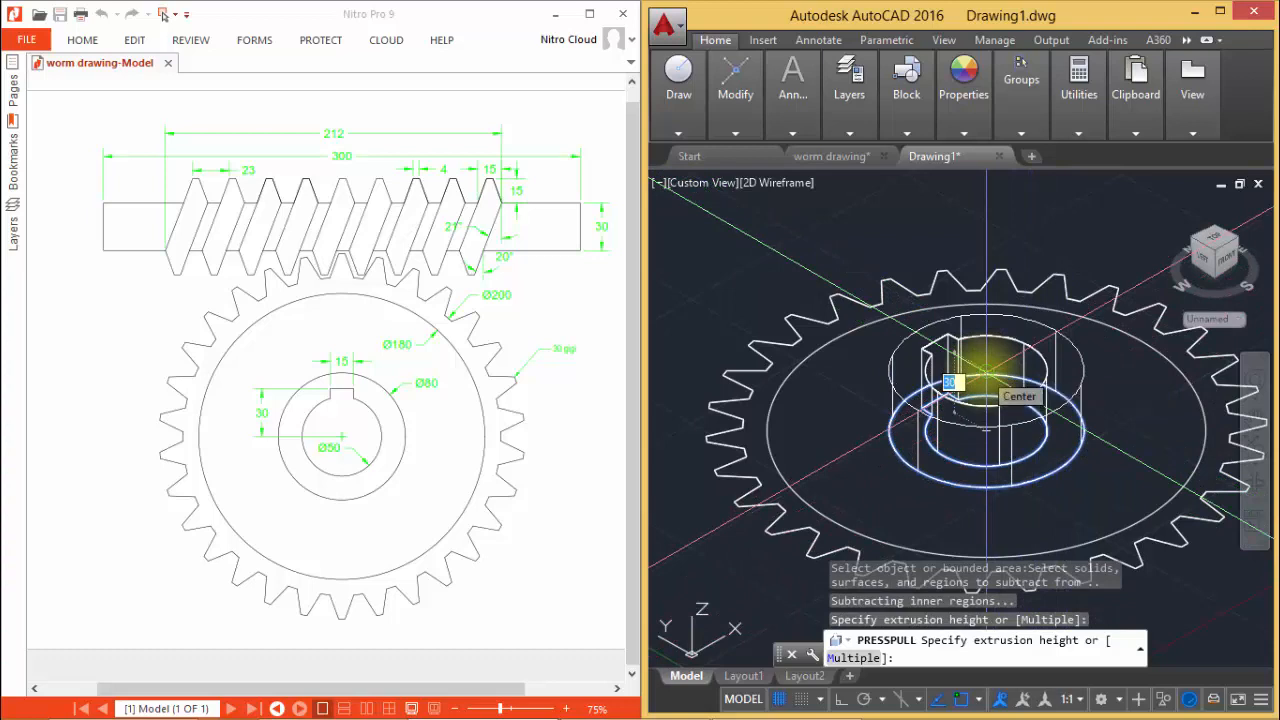
{"action": "key", "text": "Return"}
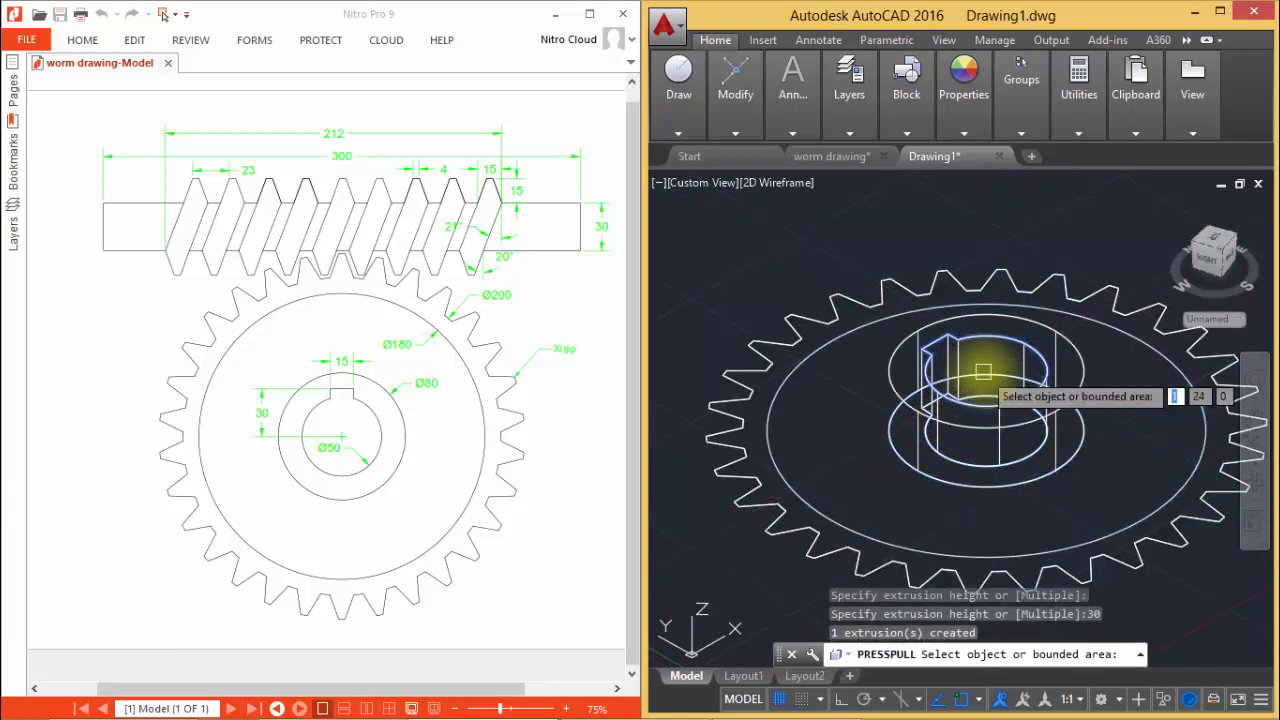
{"action": "left_click", "coordinate": [1138, 432]}
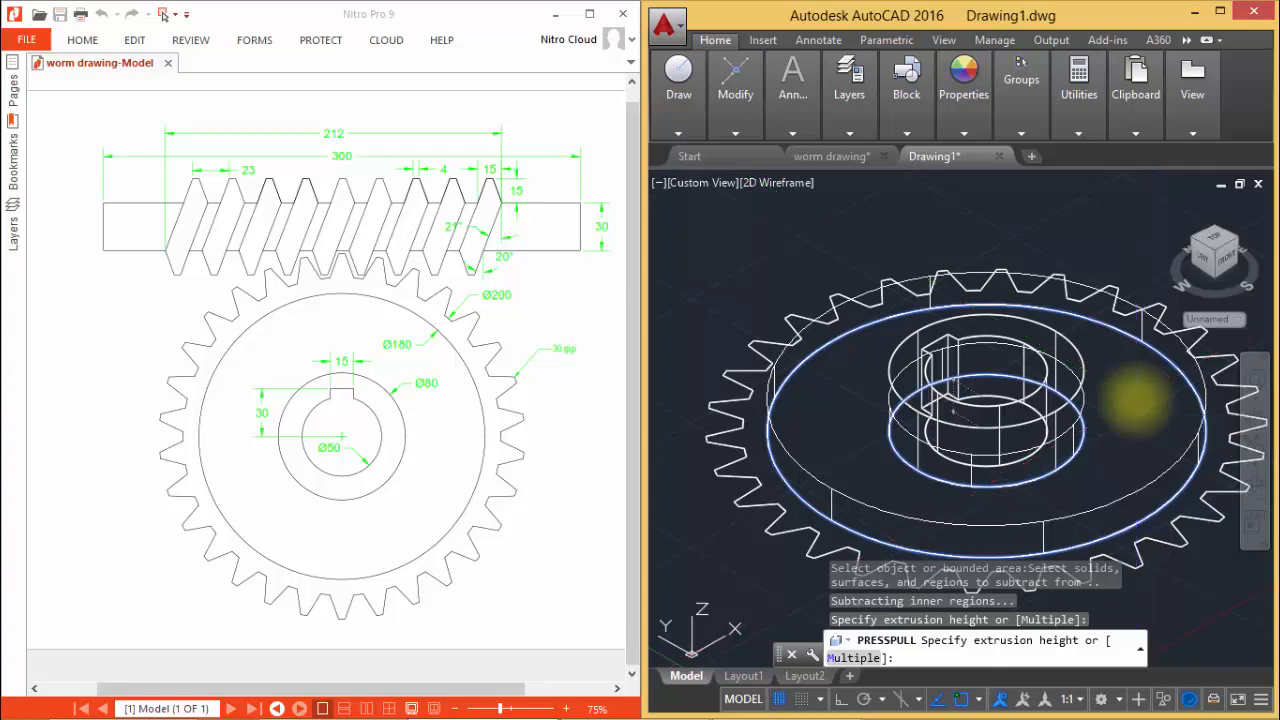
{"action": "key", "text": "Return"}
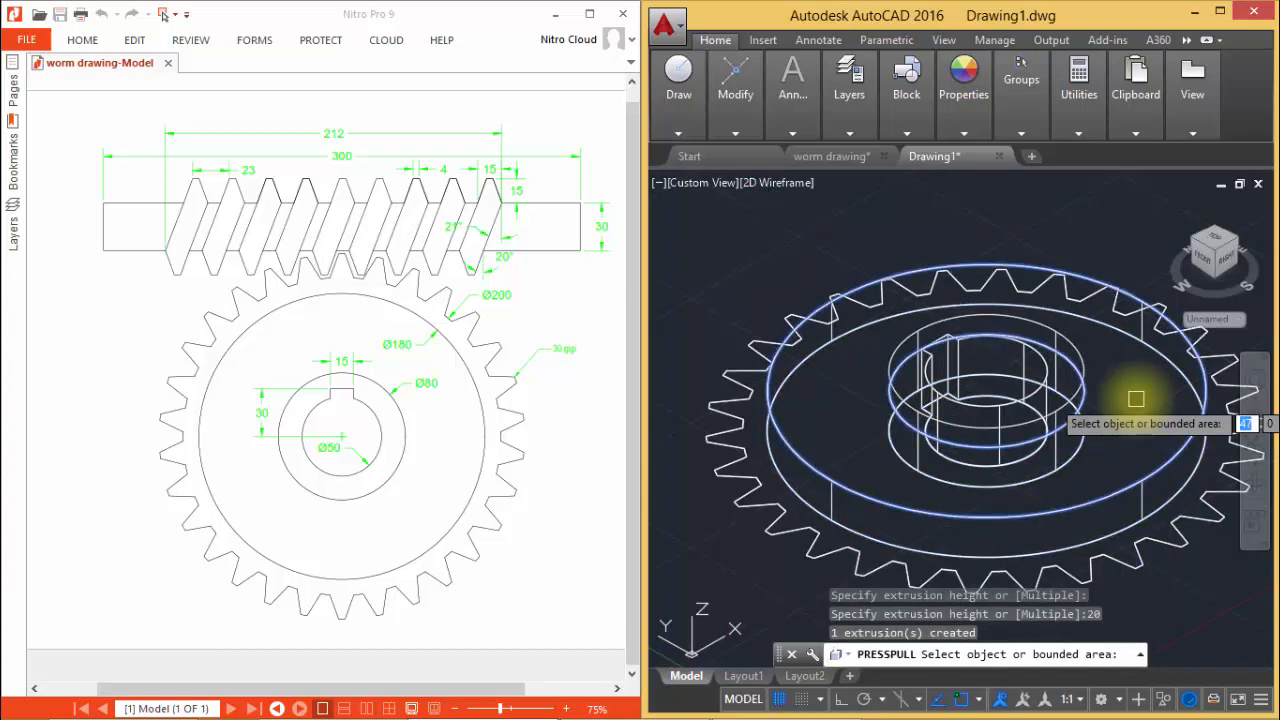
{"action": "key", "text": "Return"}
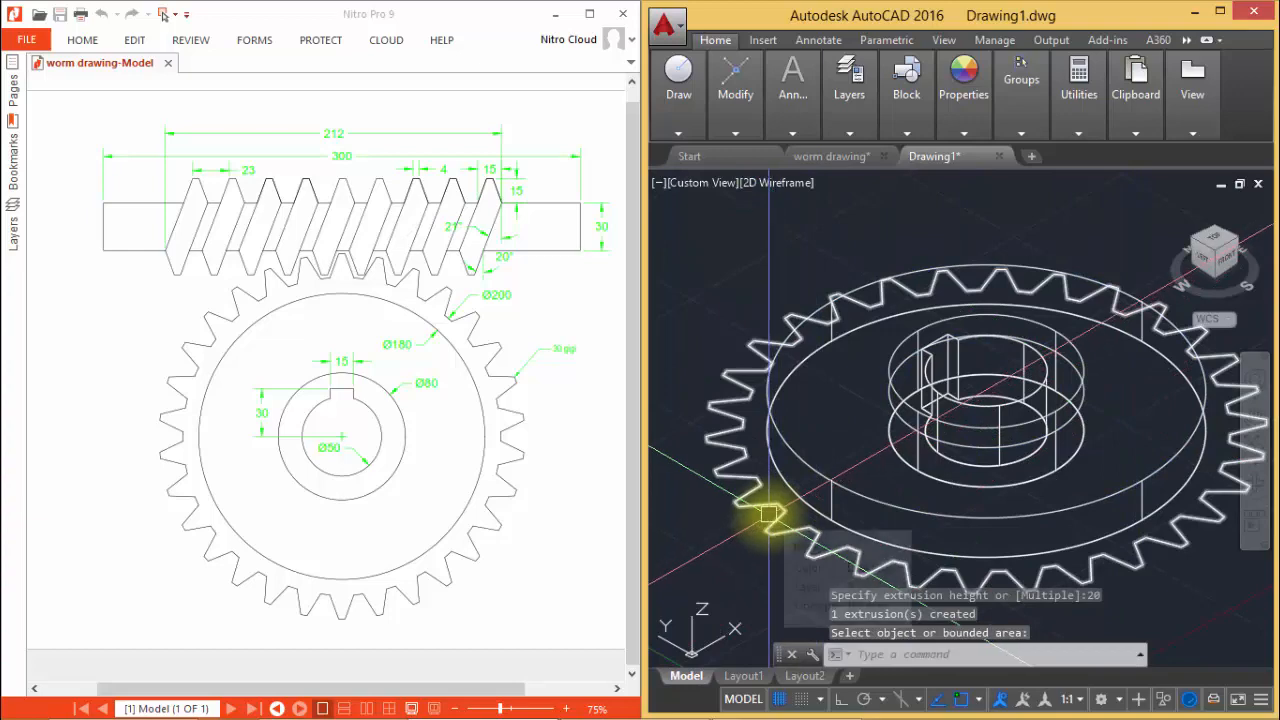
{"action": "middle_click_drag", "start_coordinate": [766, 514], "coordinate": [821, 498], "text": "shift"}
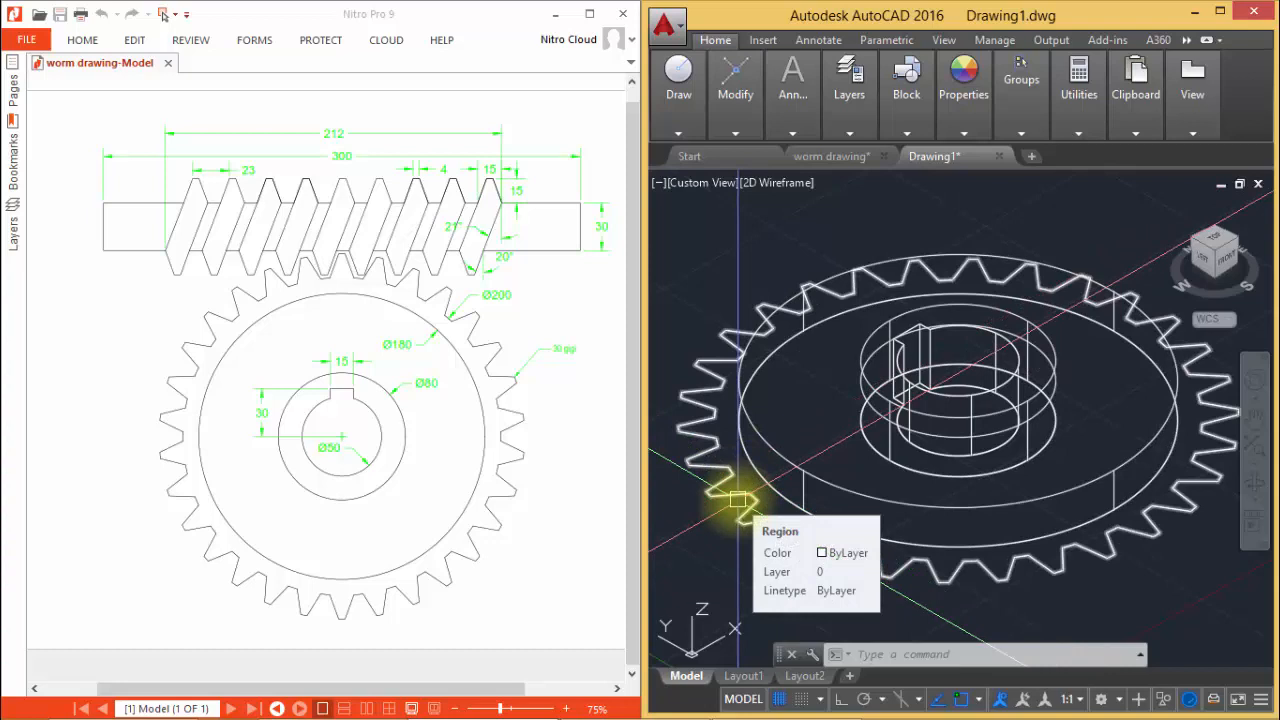
{"action": "type", "text": "sw"}
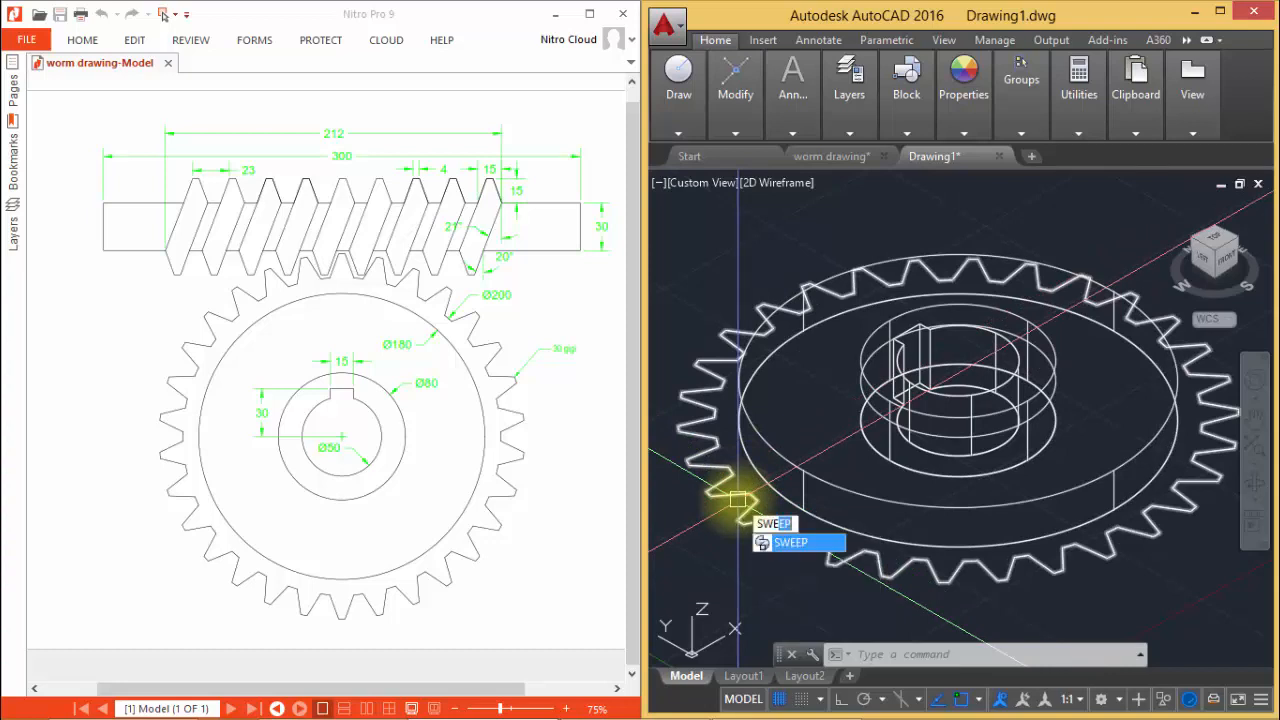
{"action": "key", "text": "Escape"}
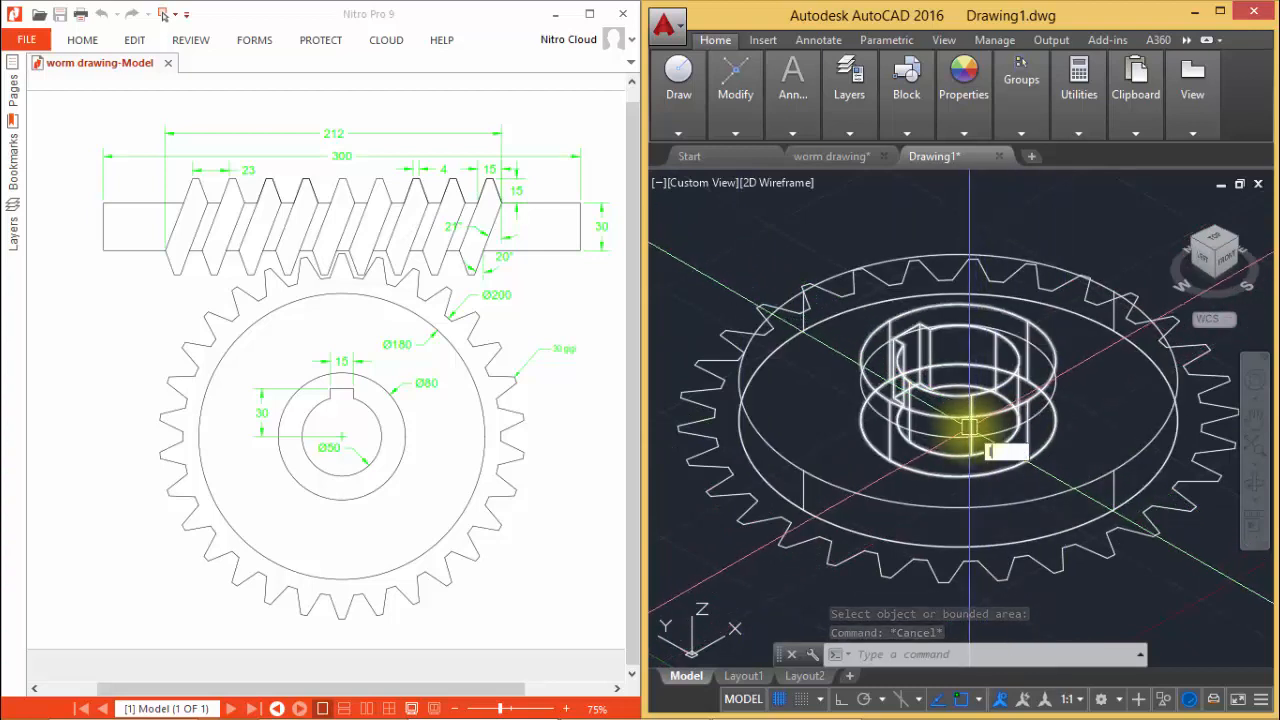
Draw a vertical axis line from the centre of the bore's upper face to the centre of its lower face
{"action": "type", "text": "l"}
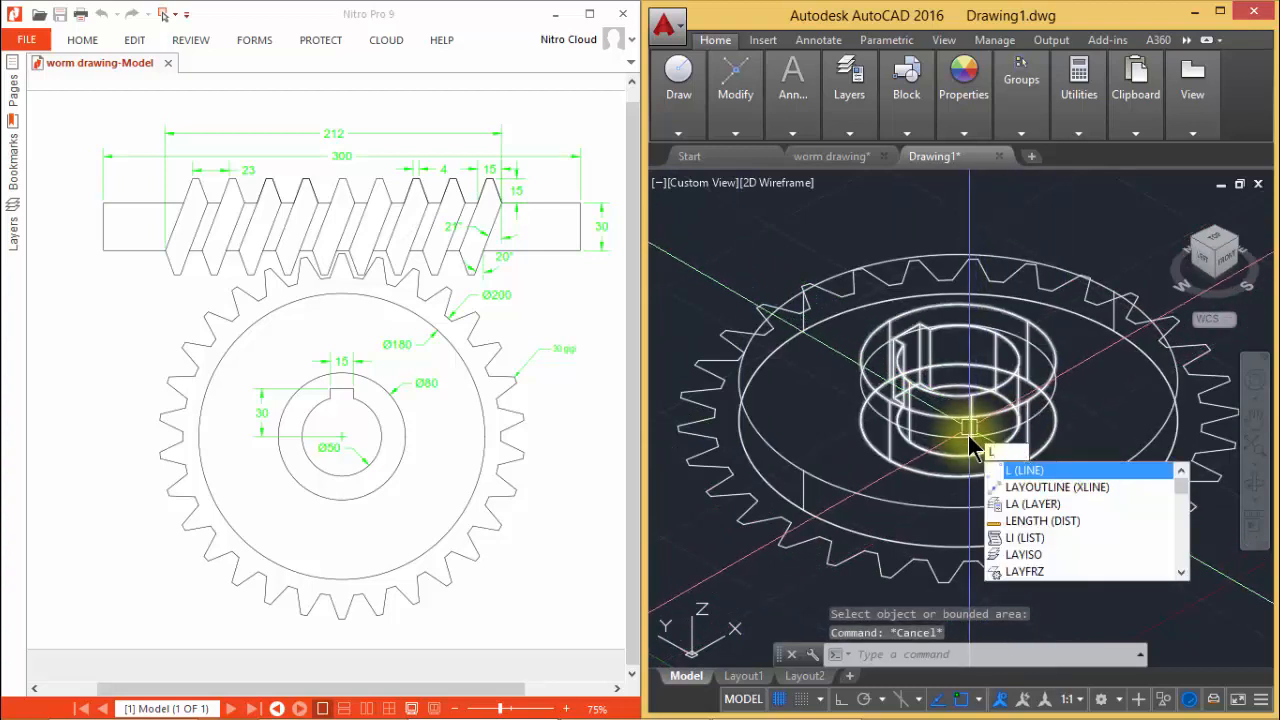
{"action": "key", "text": "Return"}
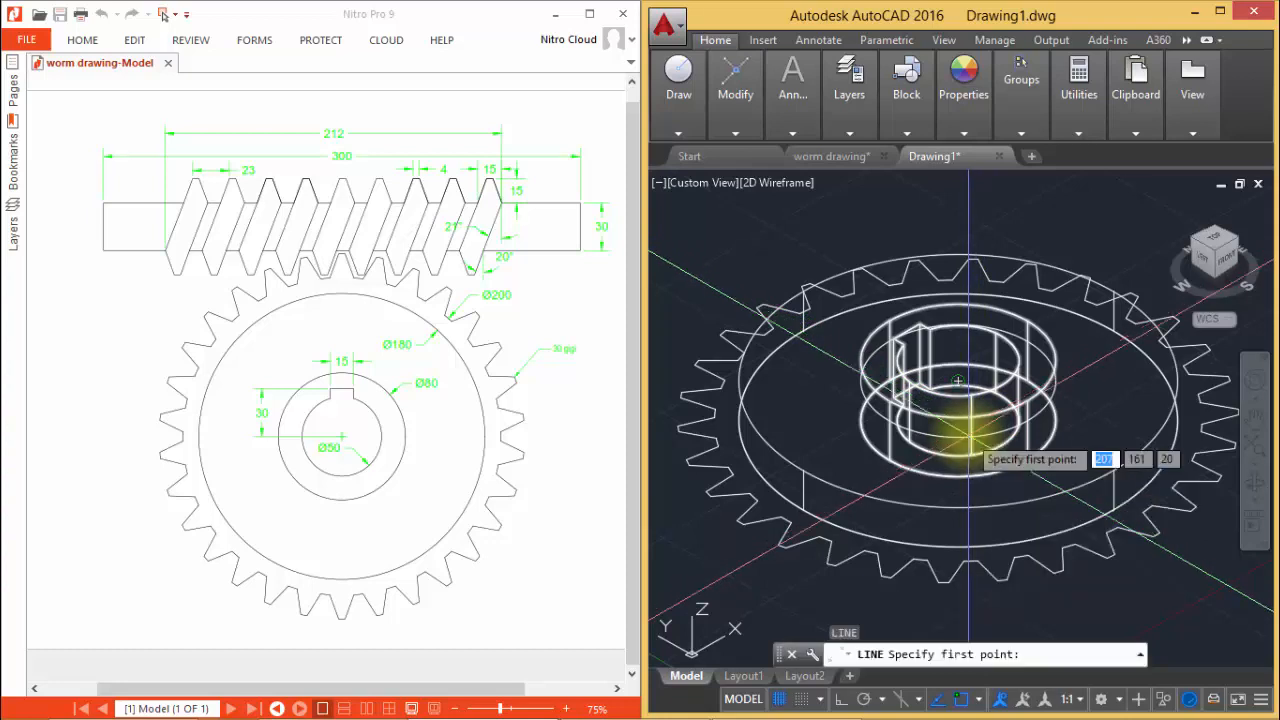
{"action": "scroll", "coordinate": [970, 430], "scroll_direction": "up", "scroll_amount": 5}
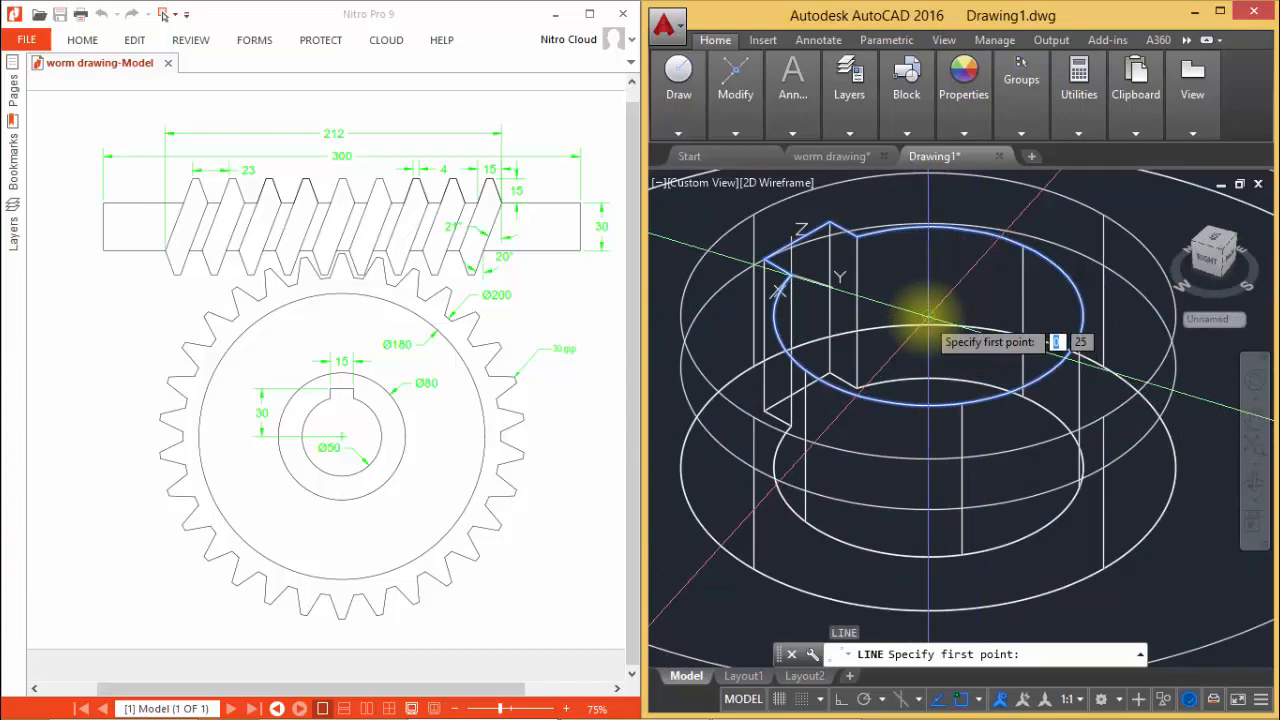
{"action": "left_click", "coordinate": [928, 316]}
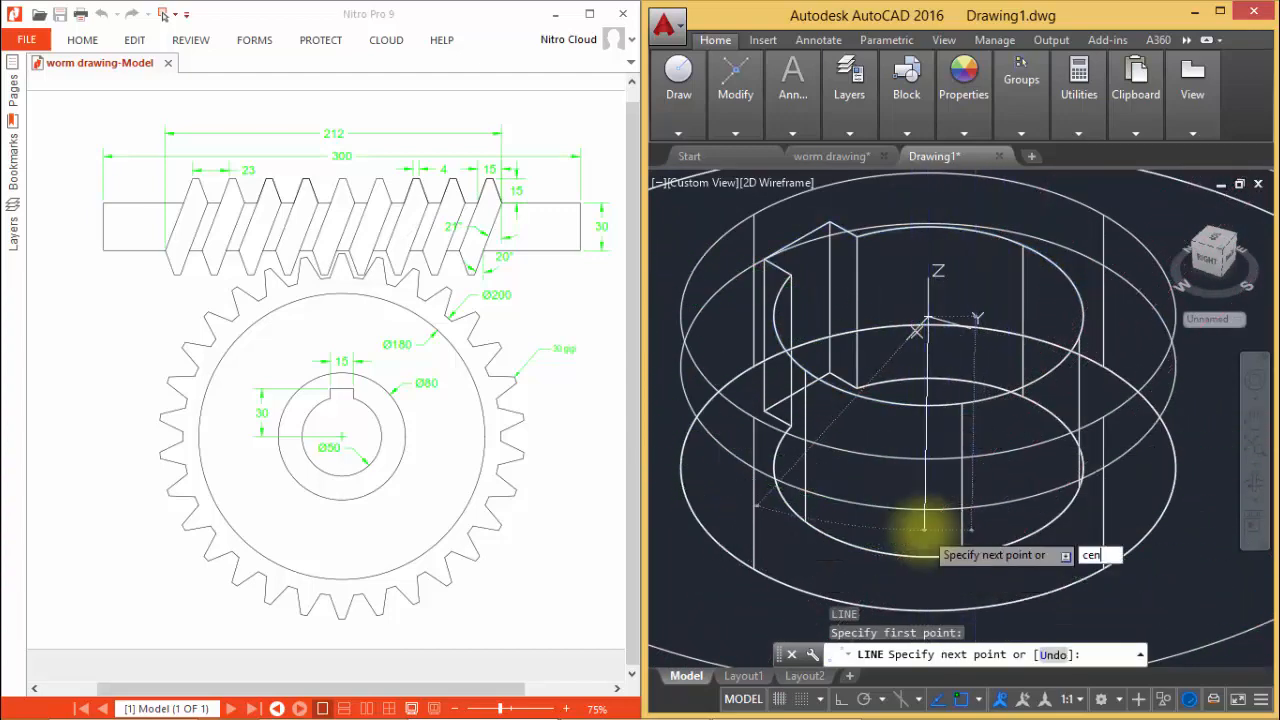
{"action": "key", "text": "Return"}
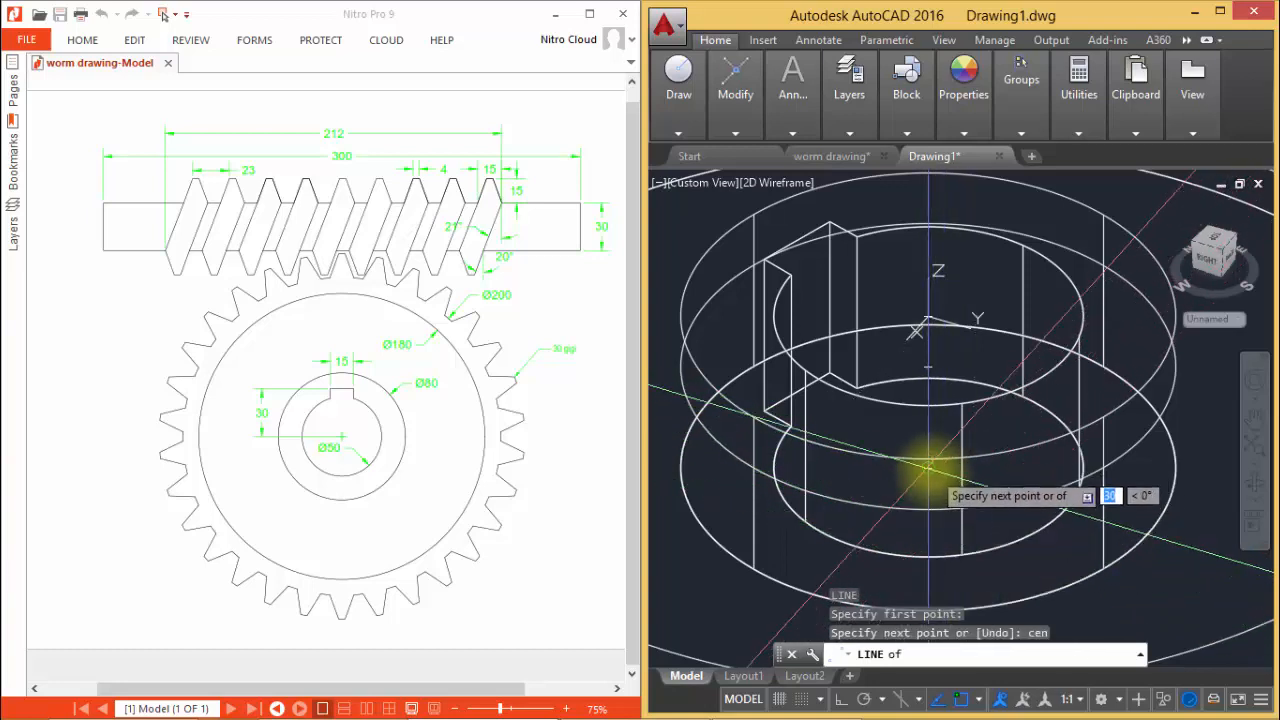
{"action": "left_click", "coordinate": [930, 470]}
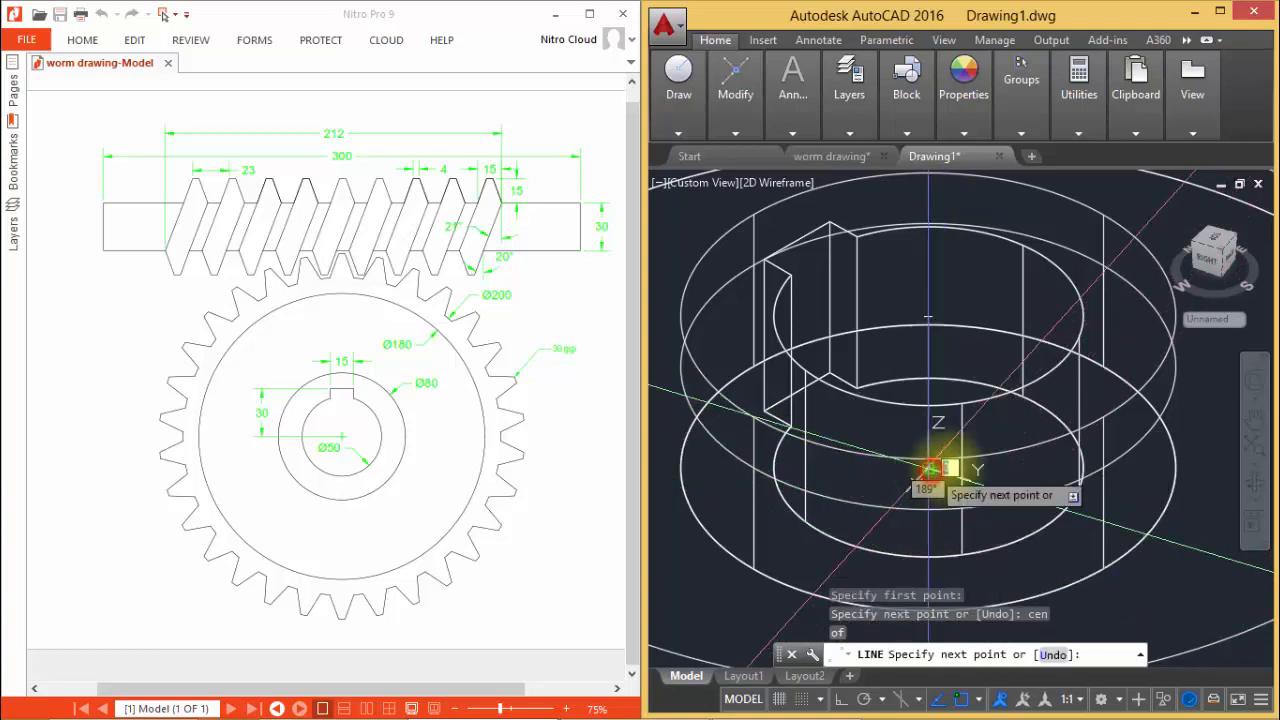
{"action": "scroll", "coordinate": [950, 397], "scroll_direction": "down", "scroll_amount": 2}
{"action": "scroll", "coordinate": [950, 397], "scroll_direction": "down", "scroll_amount": 2}
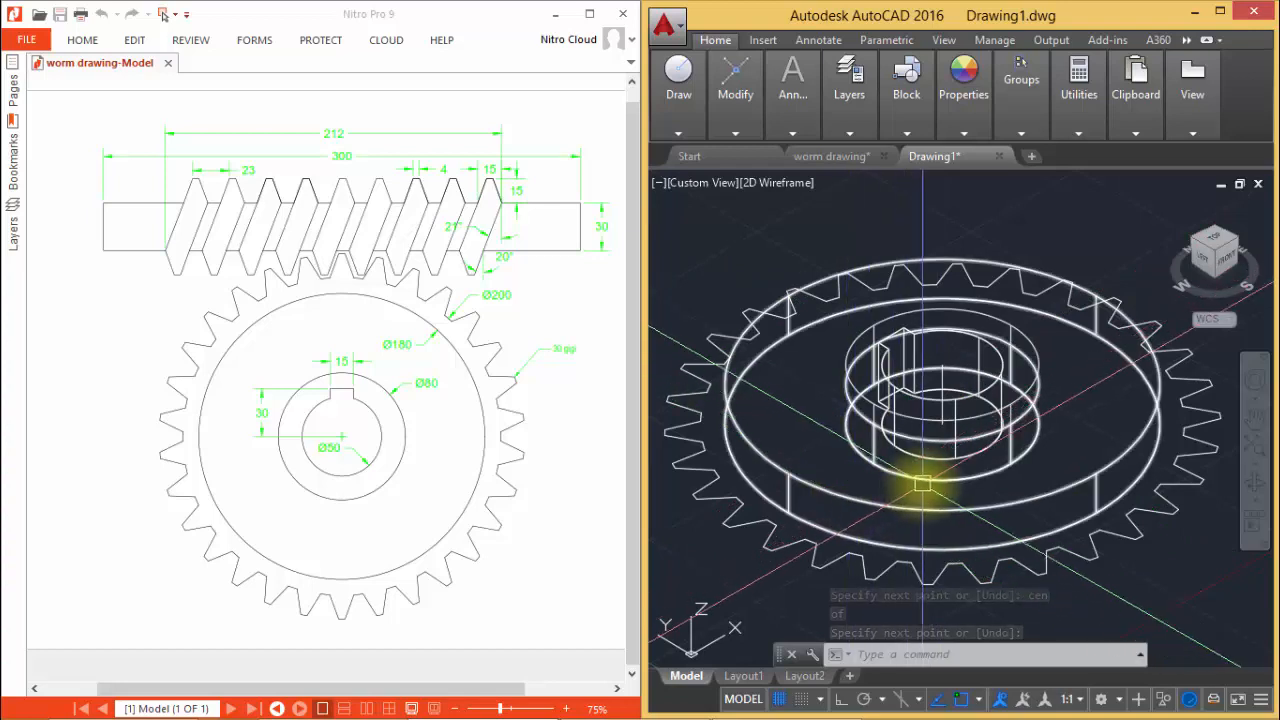
Sweep the toothed outline region along the vertical axis line with a twist angle of 21 degrees
{"action": "type", "text": "swe"}
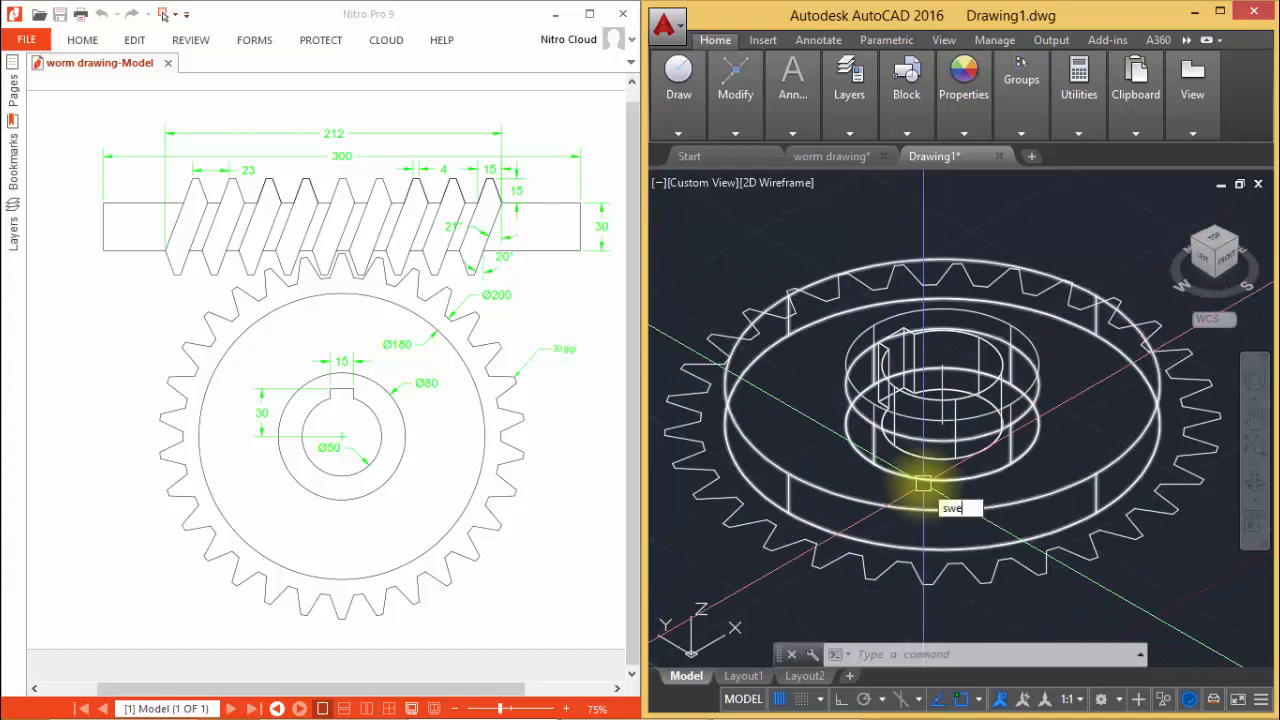
{"action": "type", "text": "ep"}
{"action": "key", "text": "Return"}
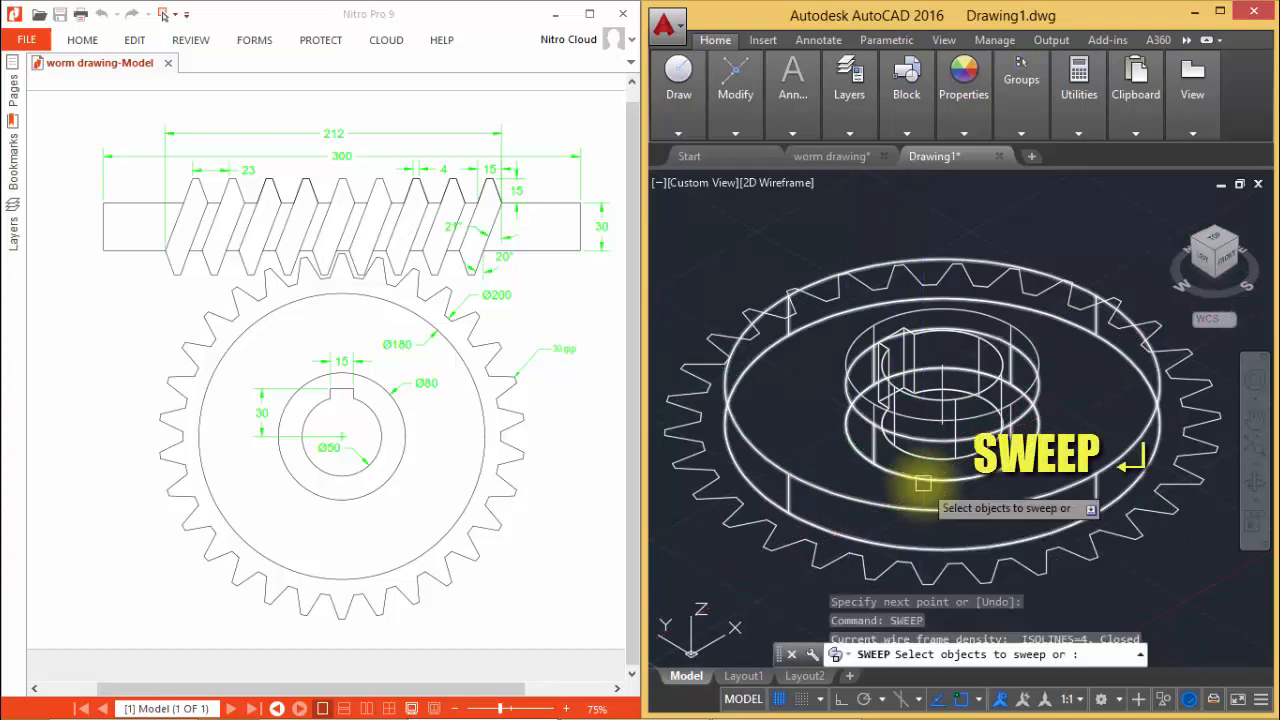
{"action": "left_click", "coordinate": [728, 499]}
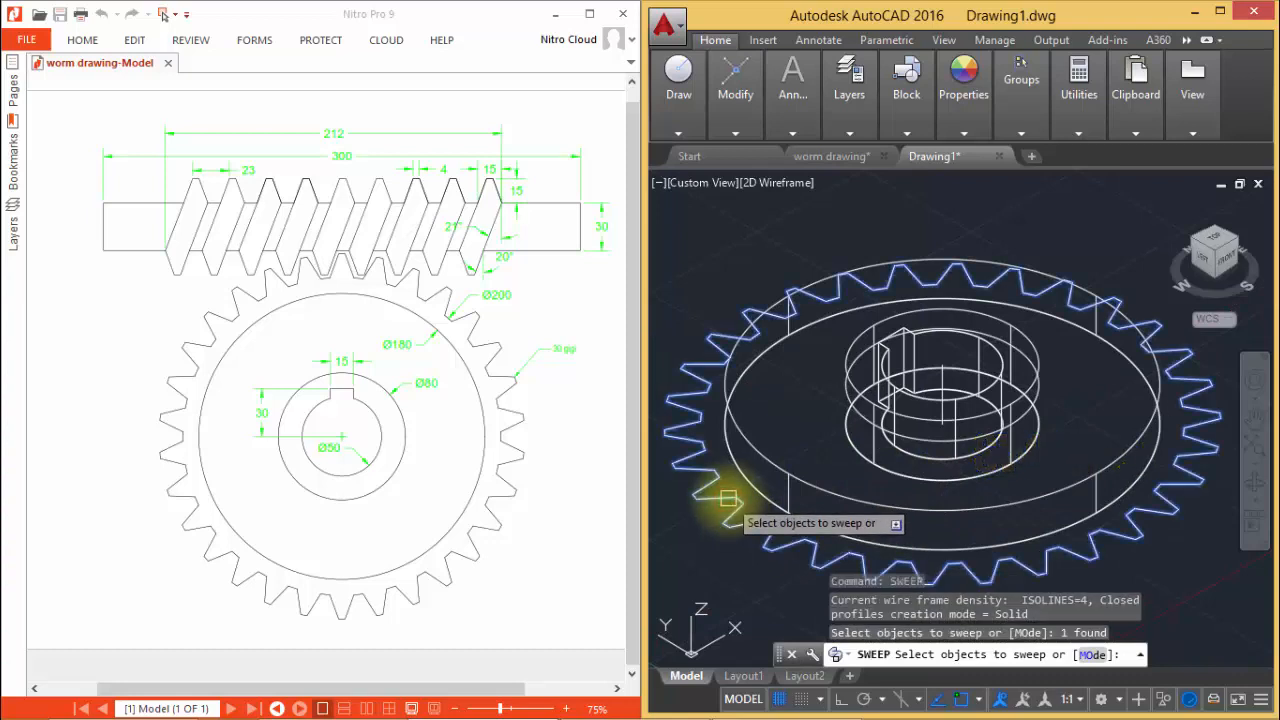
{"action": "key", "text": "Return"}
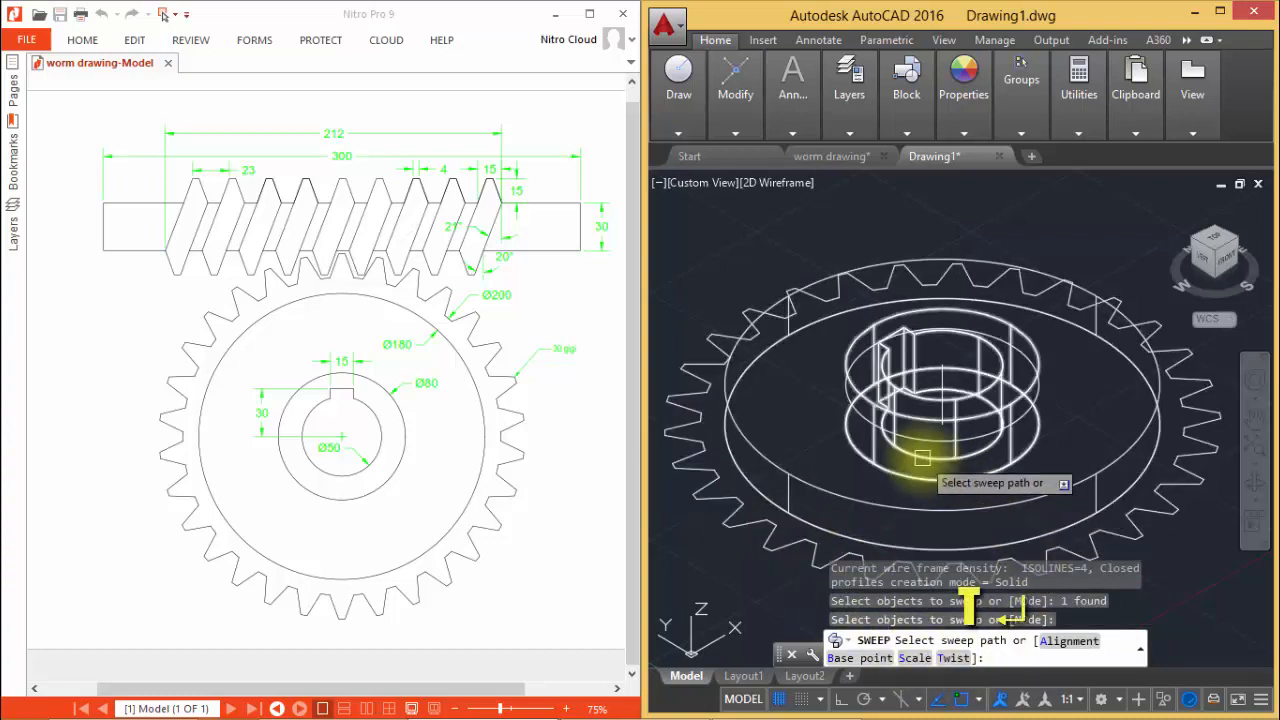
{"action": "key", "text": "Return"}
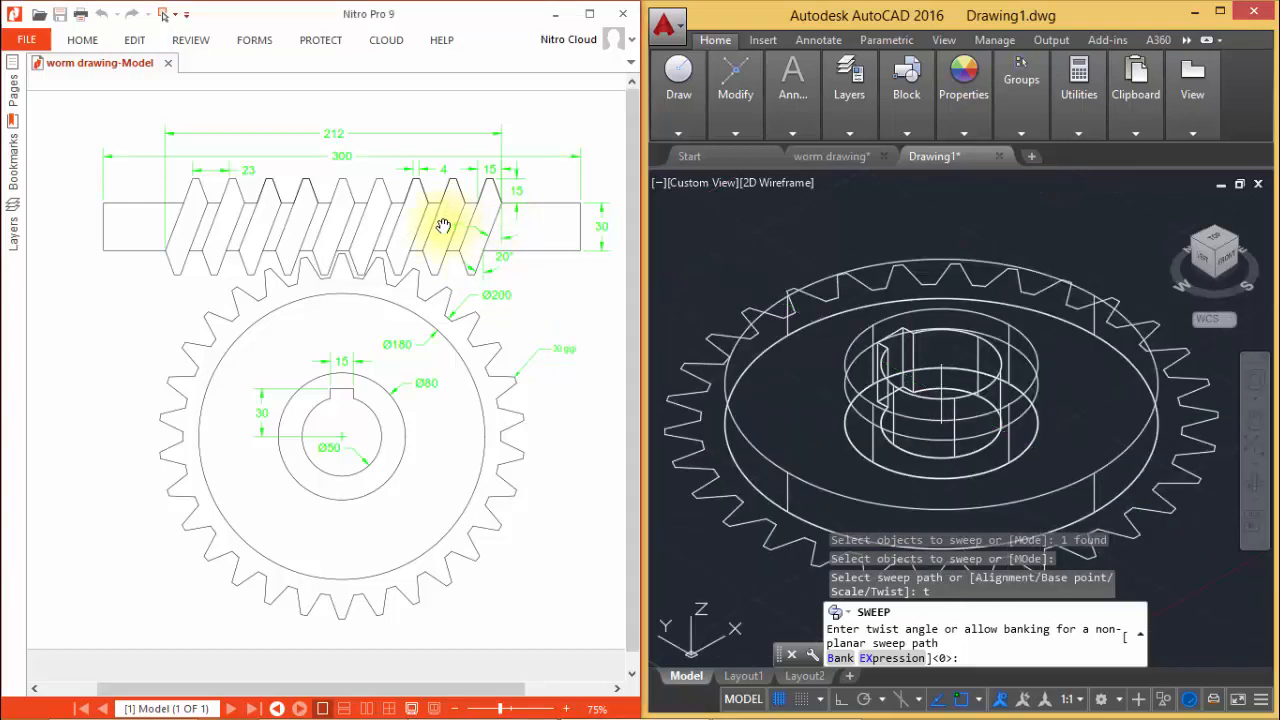
{"action": "scroll", "coordinate": [443, 225], "scroll_direction": "up", "scroll_amount": 5, "text": "ctrl"}
{"action": "scroll", "coordinate": [495, 260], "scroll_direction": "down", "scroll_amount": 1, "text": "ctrl"}
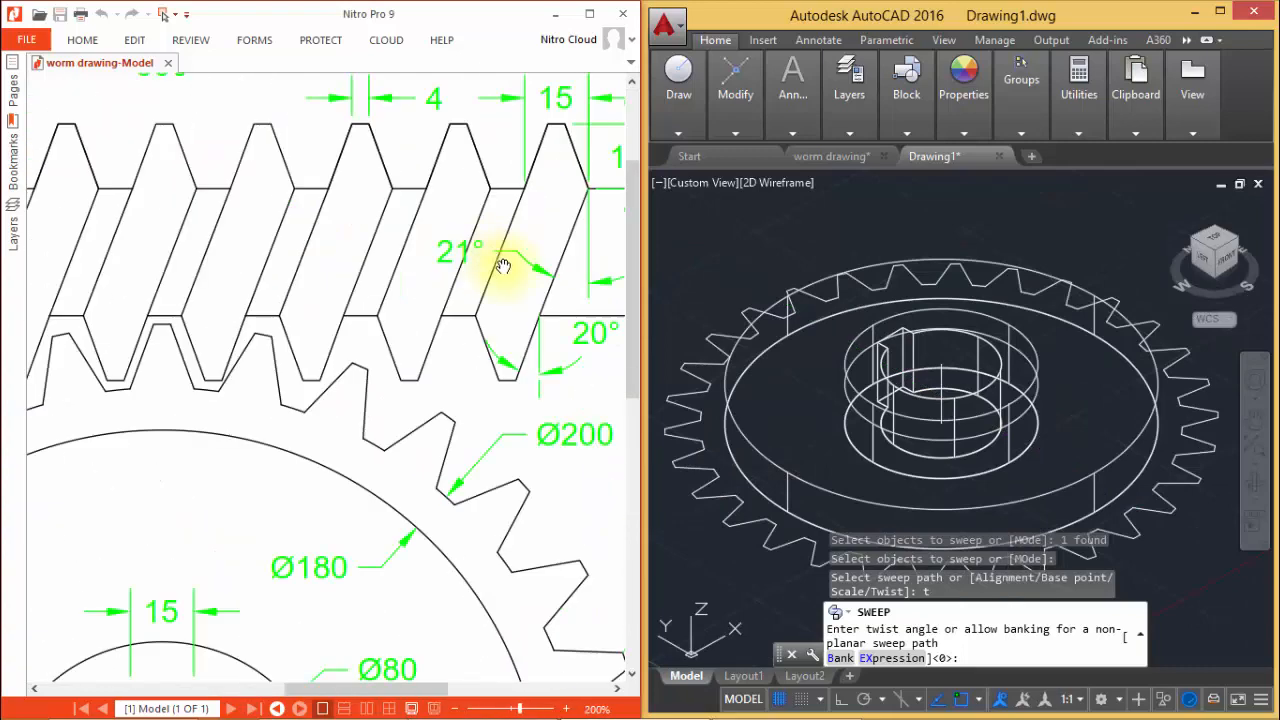
{"action": "scroll", "coordinate": [503, 266], "scroll_direction": "down", "scroll_amount": 4, "text": "ctrl"}
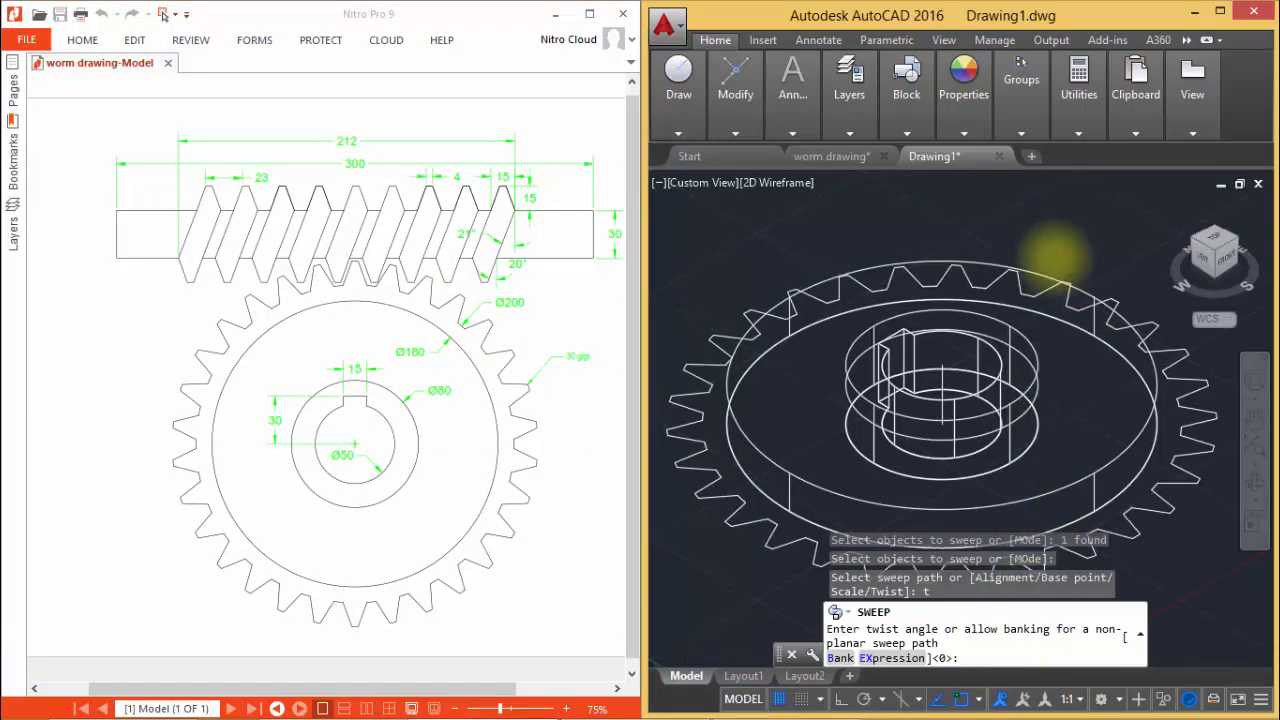
{"action": "scroll", "coordinate": [1018, 430], "scroll_direction": "up", "scroll_amount": 5}
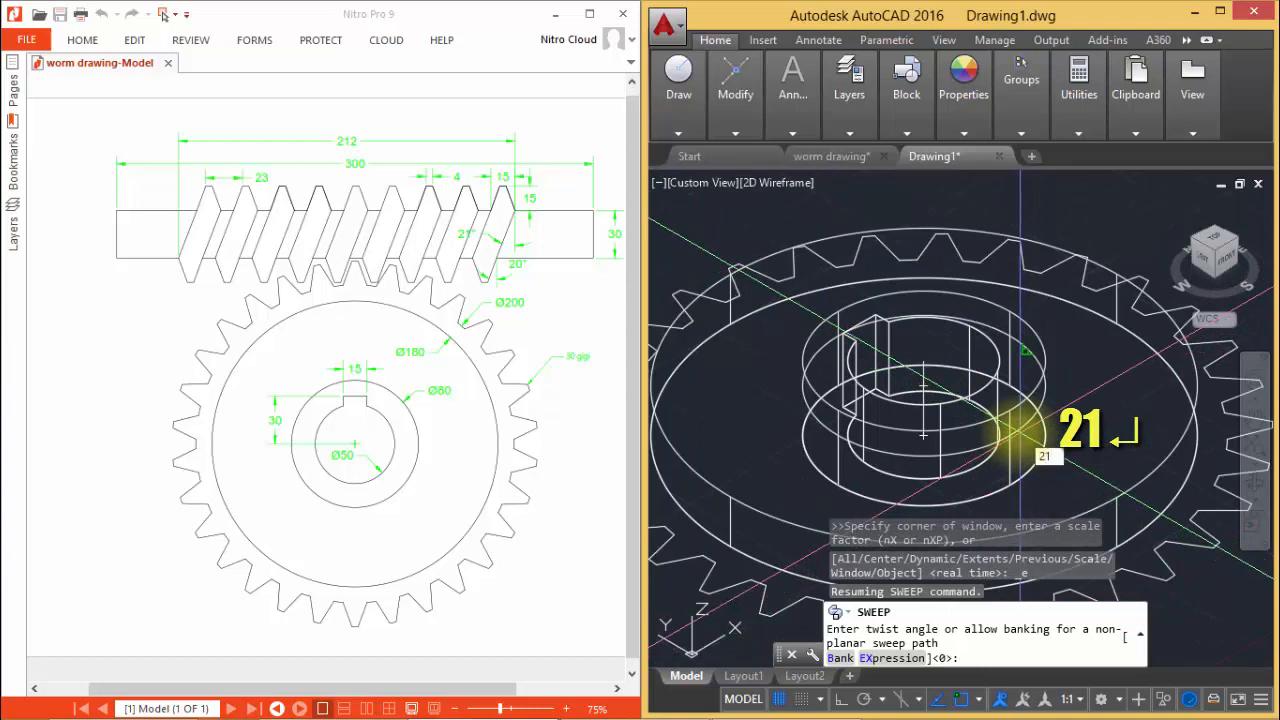
{"action": "key", "text": "Return"}
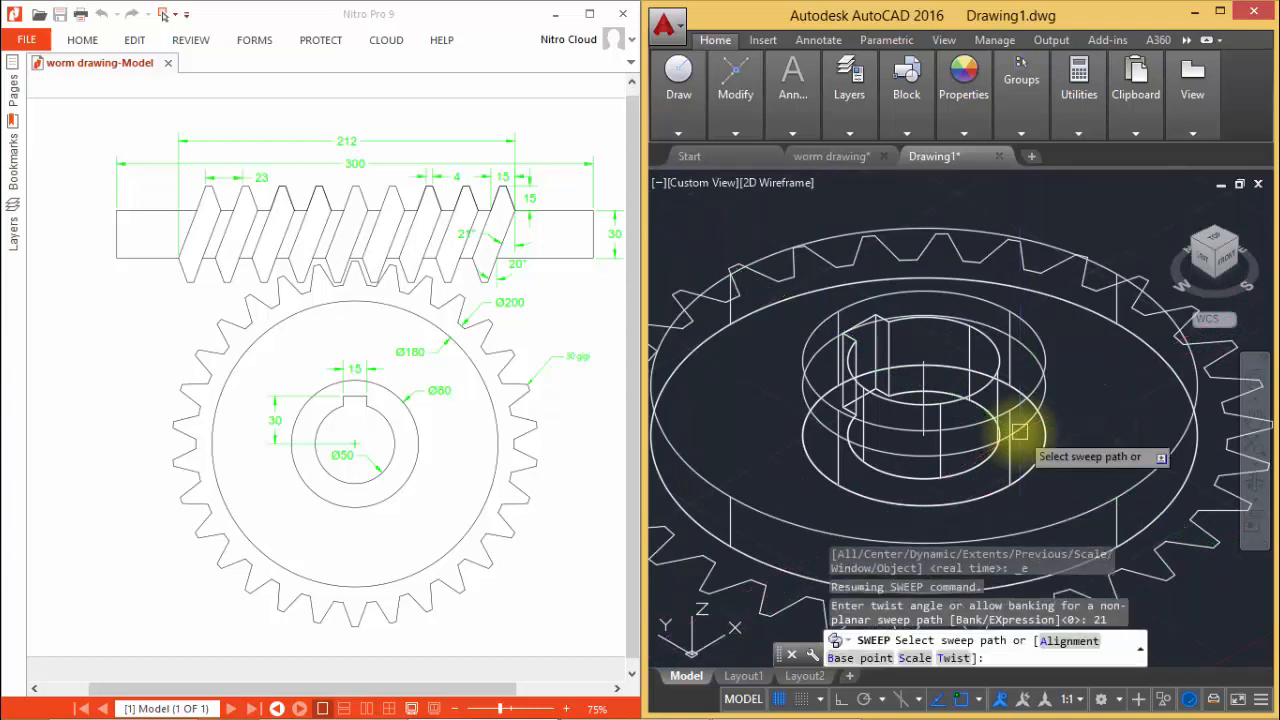
{"action": "scroll", "coordinate": [970, 415], "scroll_direction": "down", "scroll_amount": 2}
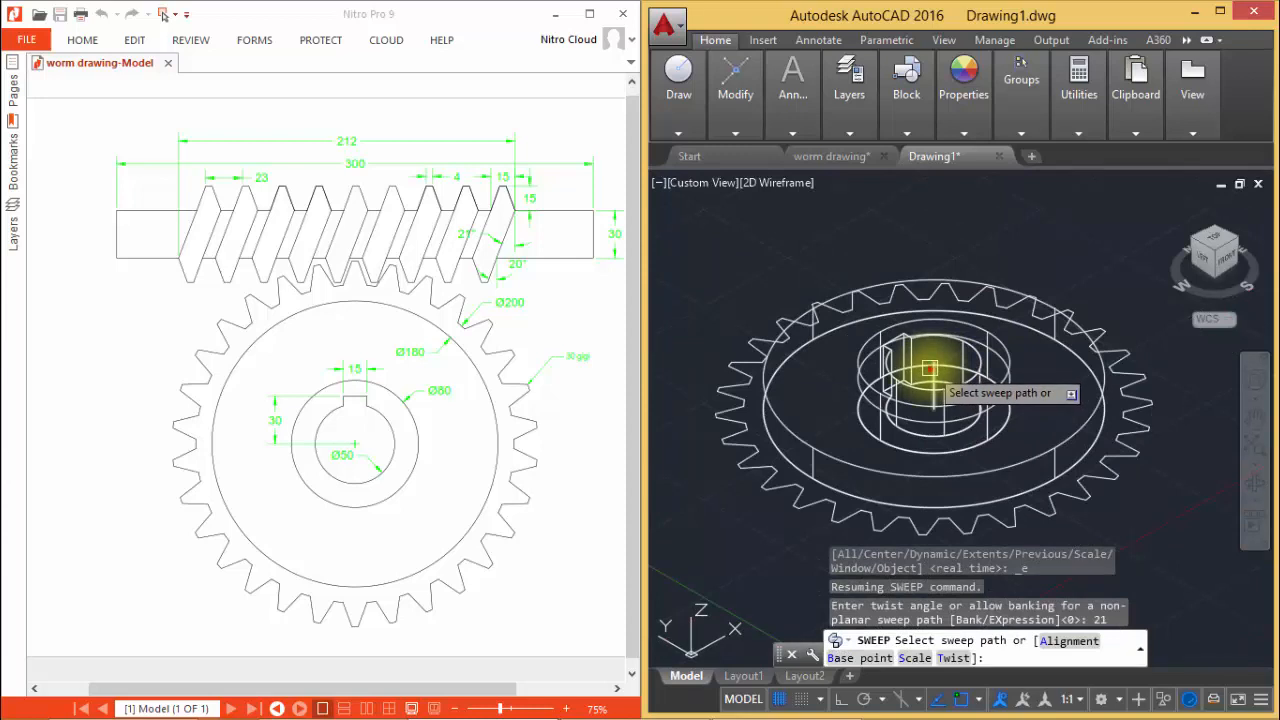
{"action": "left_click", "coordinate": [929, 370]}
{"action": "key", "text": "Return"}
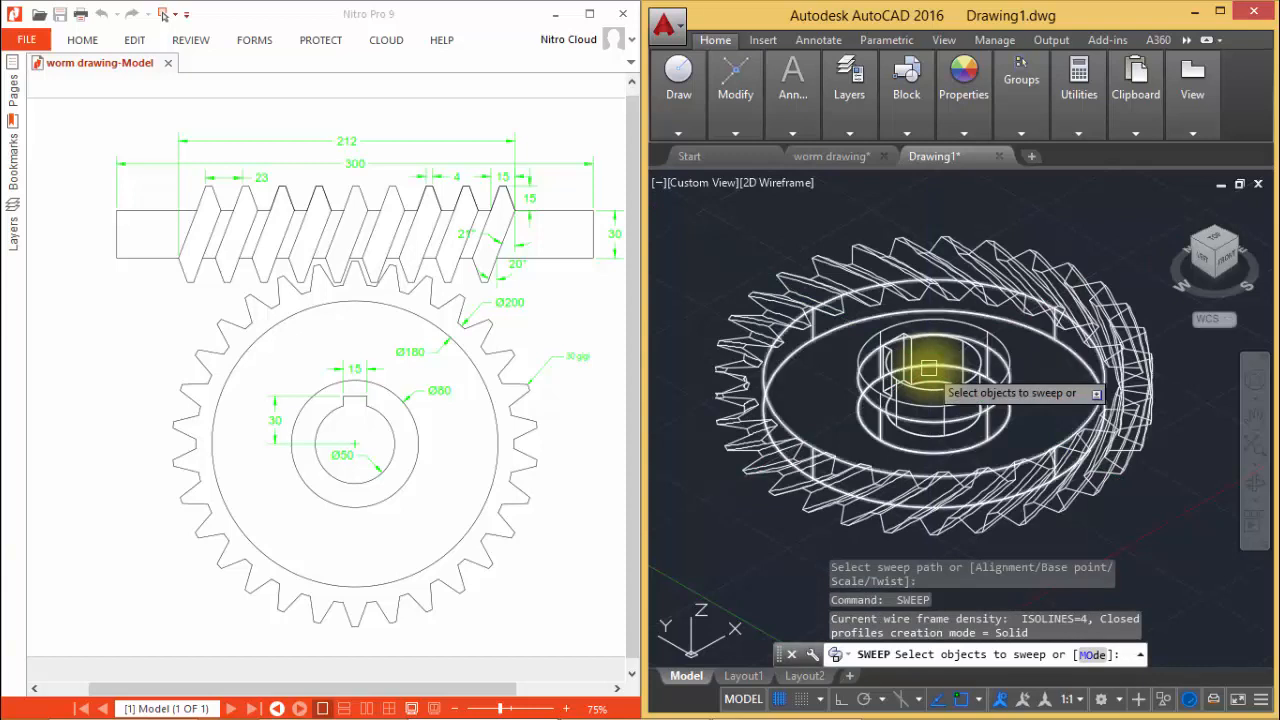
{"action": "key", "text": "Return"}
{"action": "middle_click_drag", "start_coordinate": [929, 370], "coordinate": [940, 355], "text": "shift"}
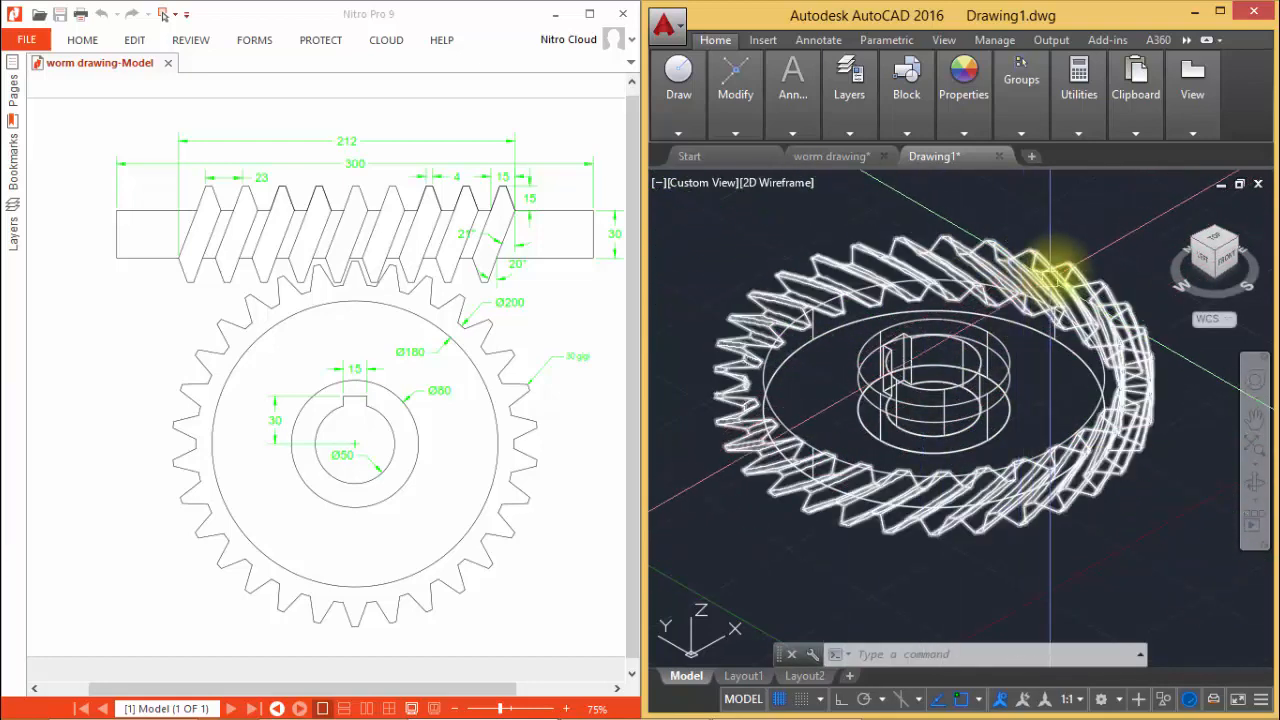
Draw a cylinder centred on the hub's lower face with a base radius of 90 and a height of 30
{"action": "scroll", "coordinate": [912, 420], "scroll_direction": "up", "scroll_amount": 5}
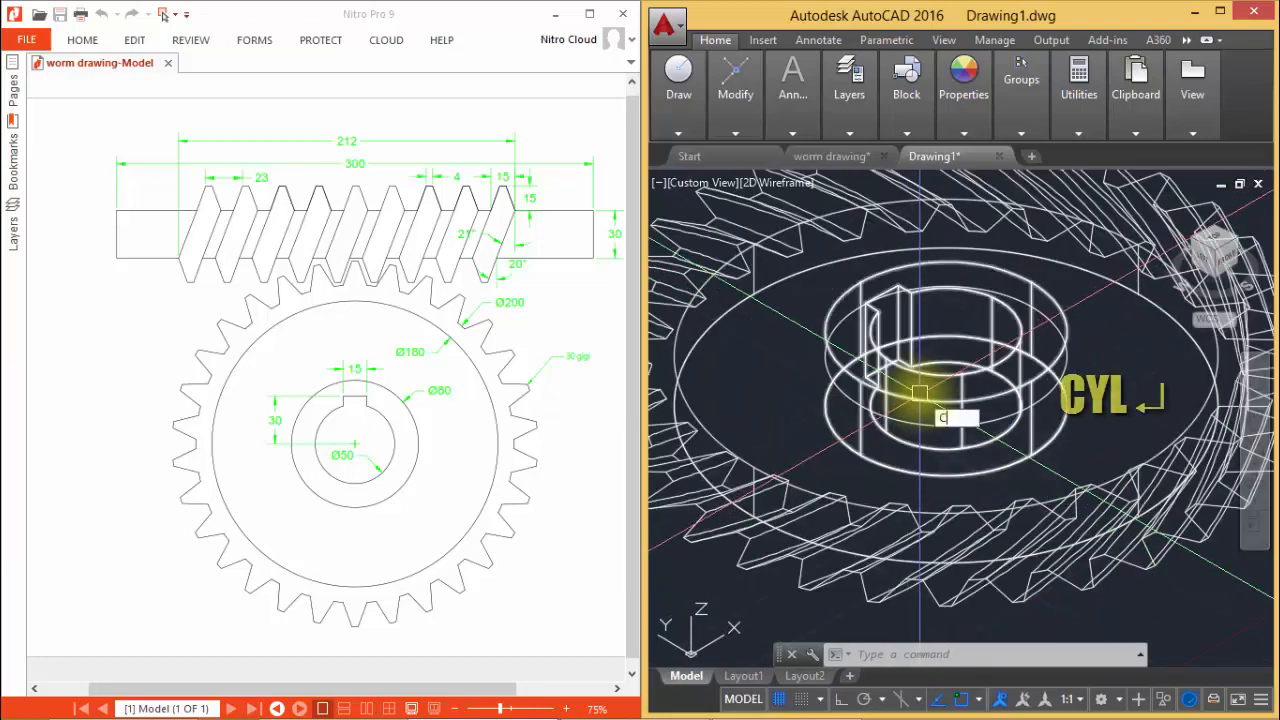
{"action": "type", "text": "yl"}
{"action": "key", "text": "Return"}
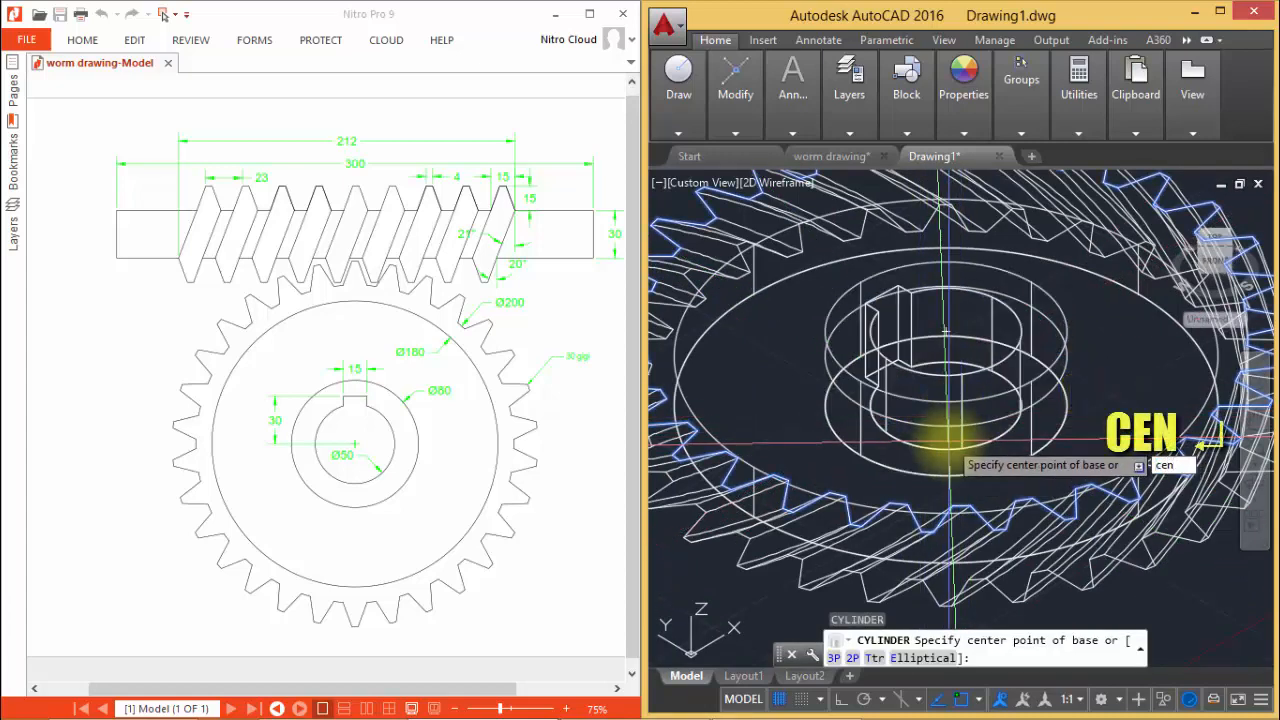
{"action": "type", "text": "cen"}
{"action": "key", "text": "Return"}
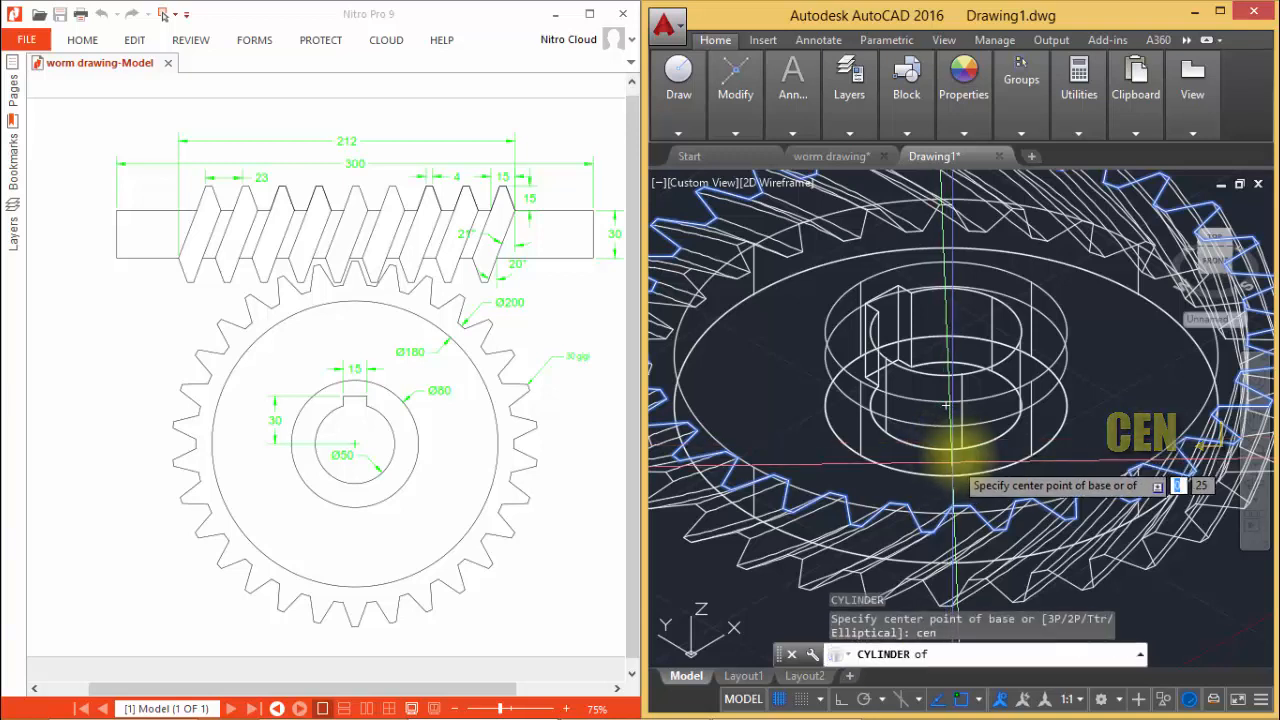
{"action": "left_click", "coordinate": [947, 410]}
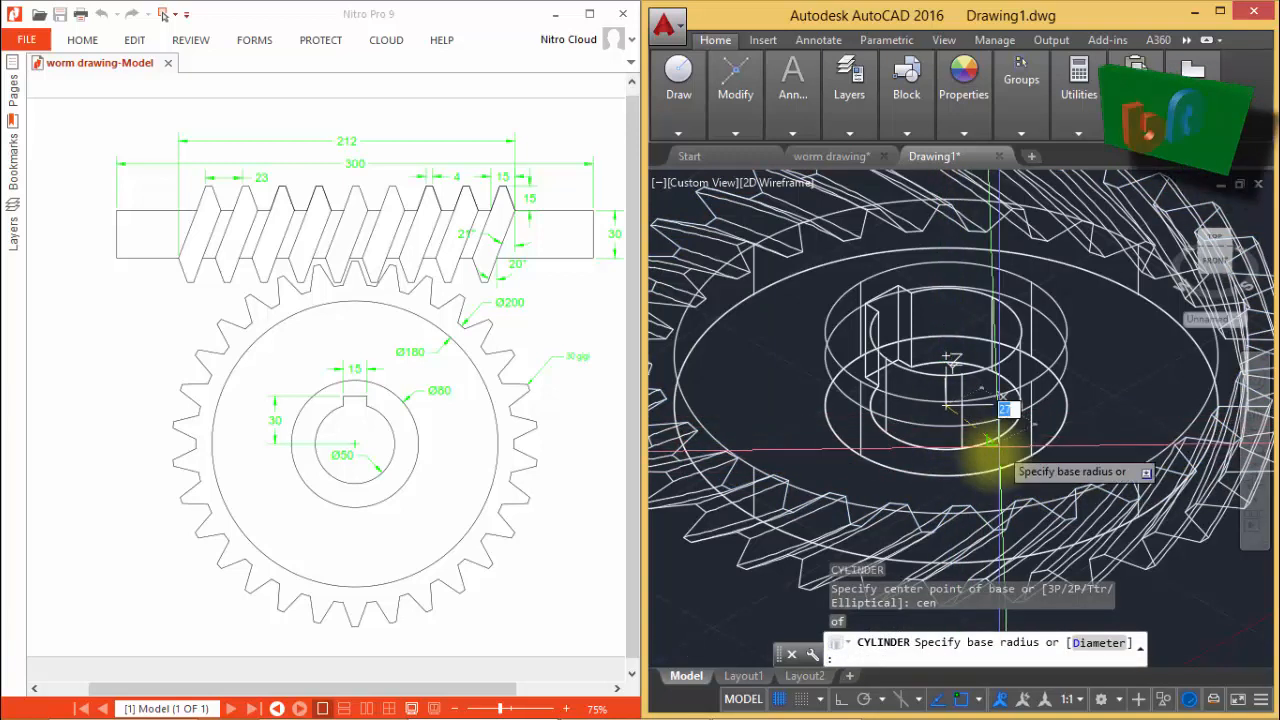
{"action": "scroll", "coordinate": [960, 455], "scroll_direction": "up", "scroll_amount": 3}
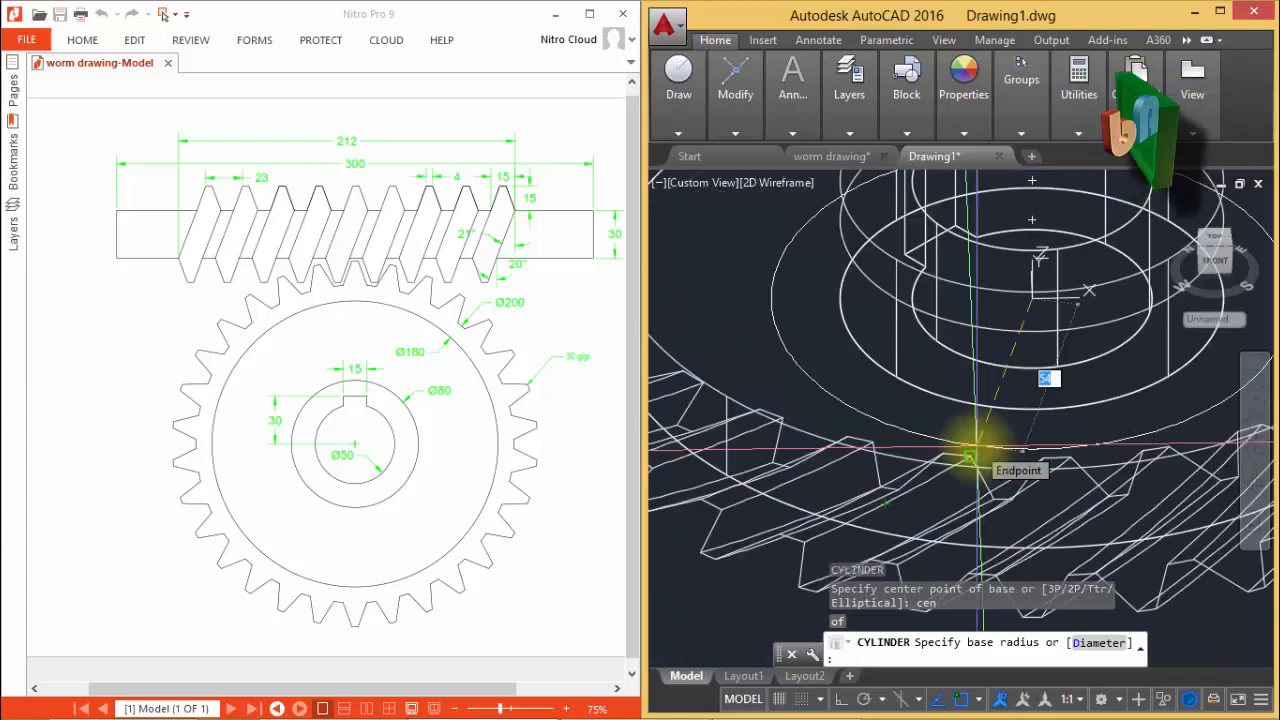
{"action": "type", "text": "9"}
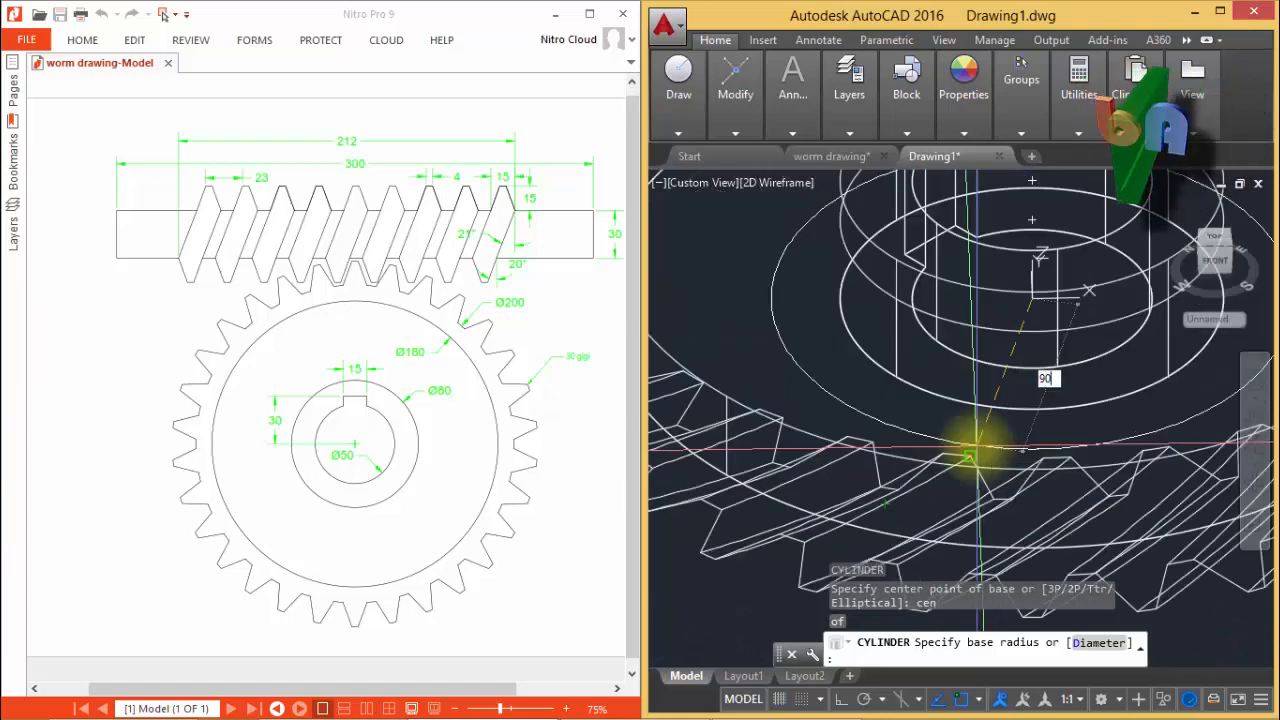
{"action": "type", "text": "0"}
{"action": "key", "text": "Return"}
{"action": "scroll", "coordinate": [985, 432], "scroll_direction": "down", "scroll_amount": 2}
{"action": "scroll", "coordinate": [985, 420], "scroll_direction": "down", "scroll_amount": 3}
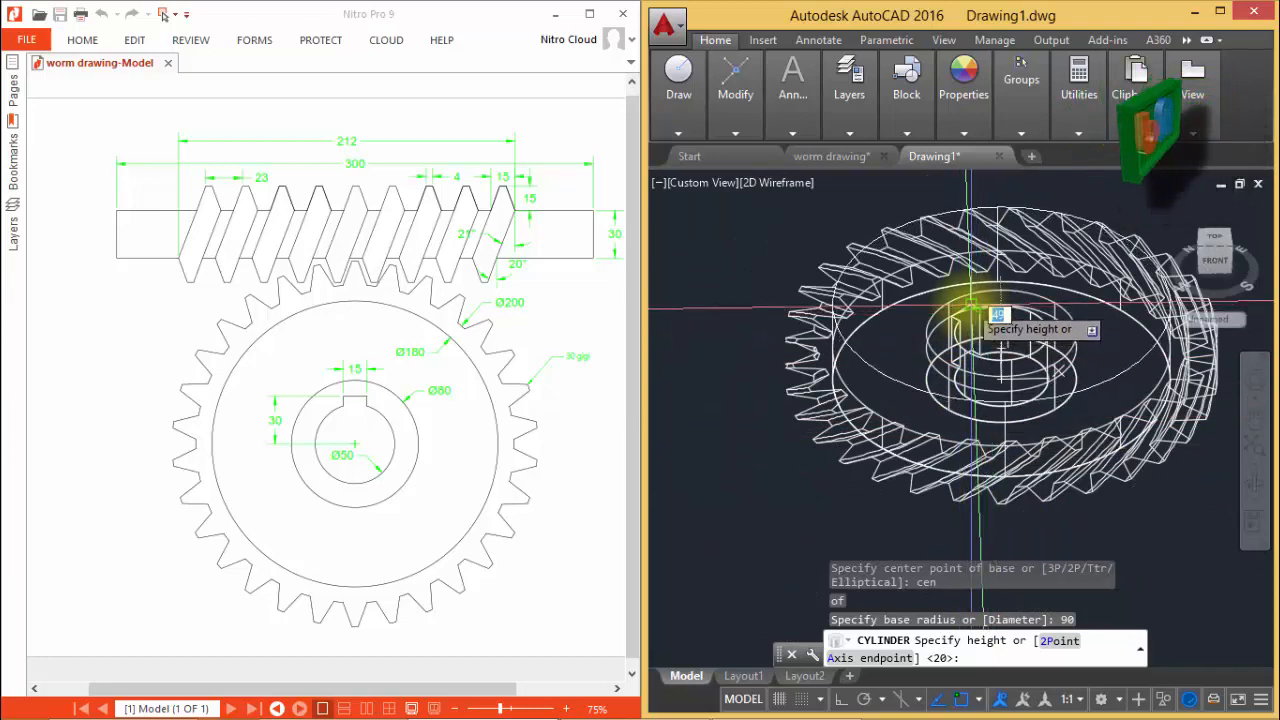
{"action": "type", "text": "30"}
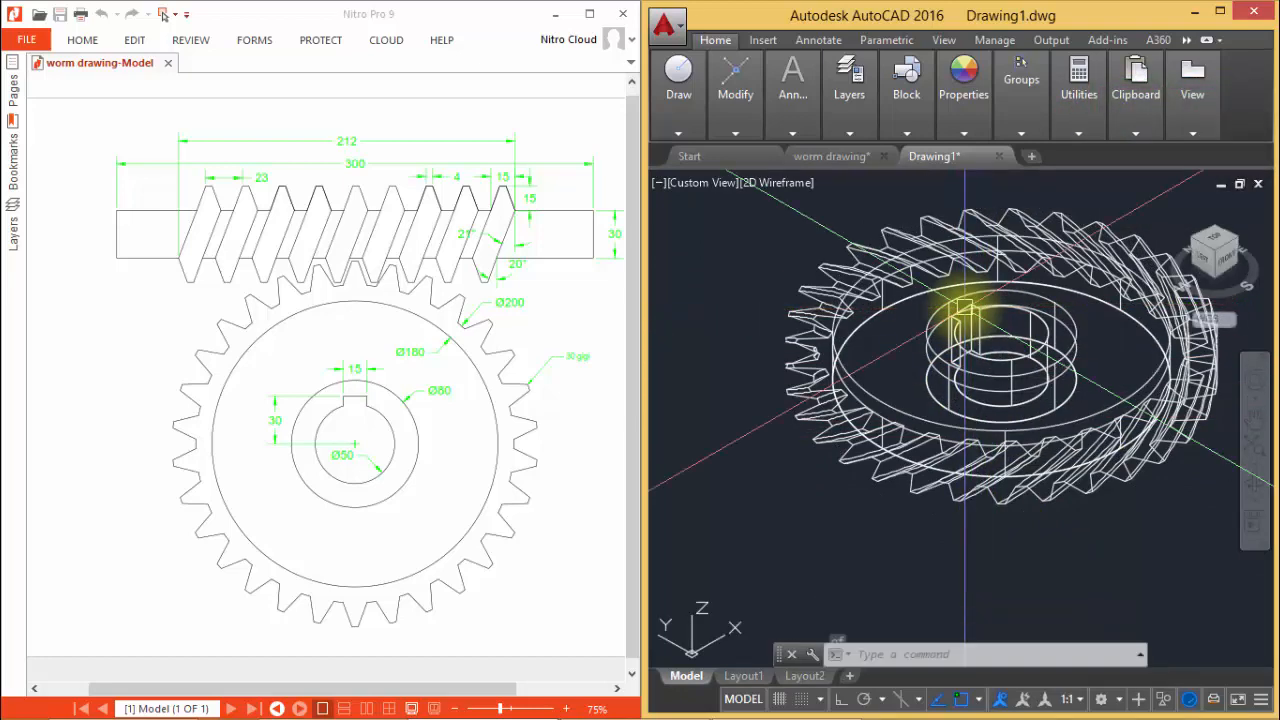
{"action": "key", "text": "Return"}
Subtract the radius 90 cylinder from the twisted toothed solid
{"action": "middle_click_drag", "start_coordinate": [1103, 410], "coordinate": [1054, 449], "text": "shift"}
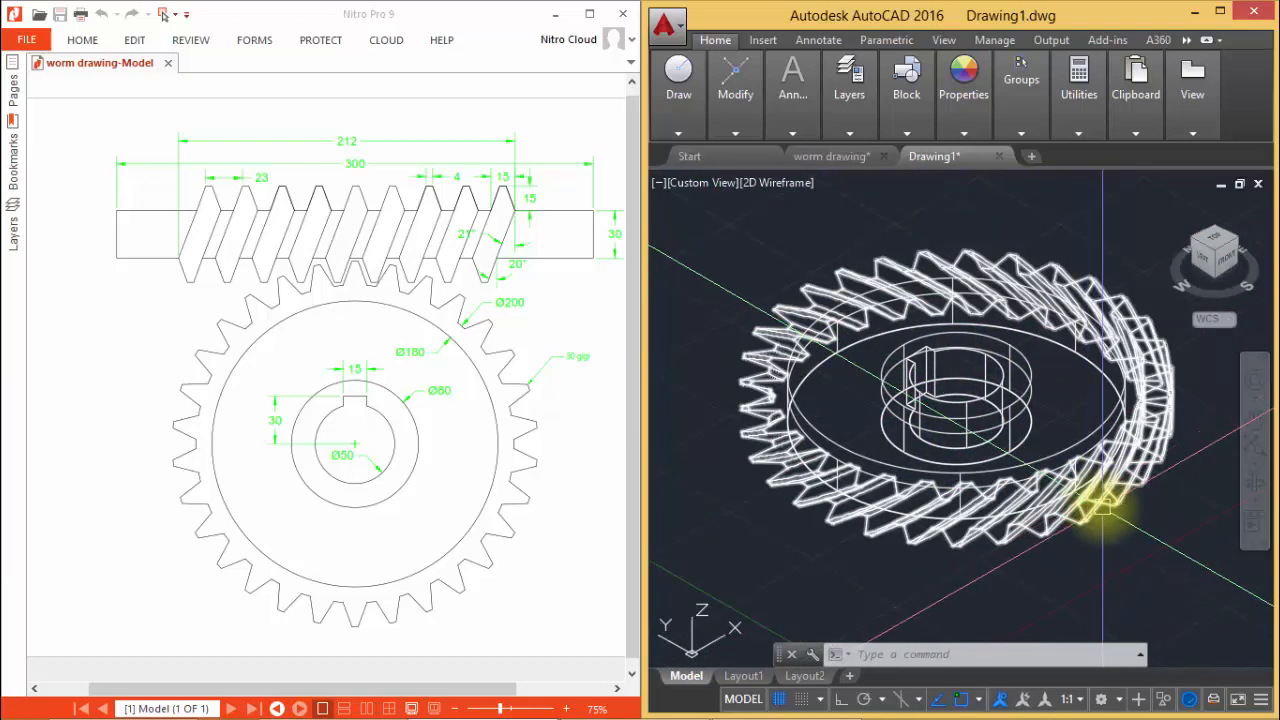
{"action": "mouse_move", "coordinate": [1103, 508]}
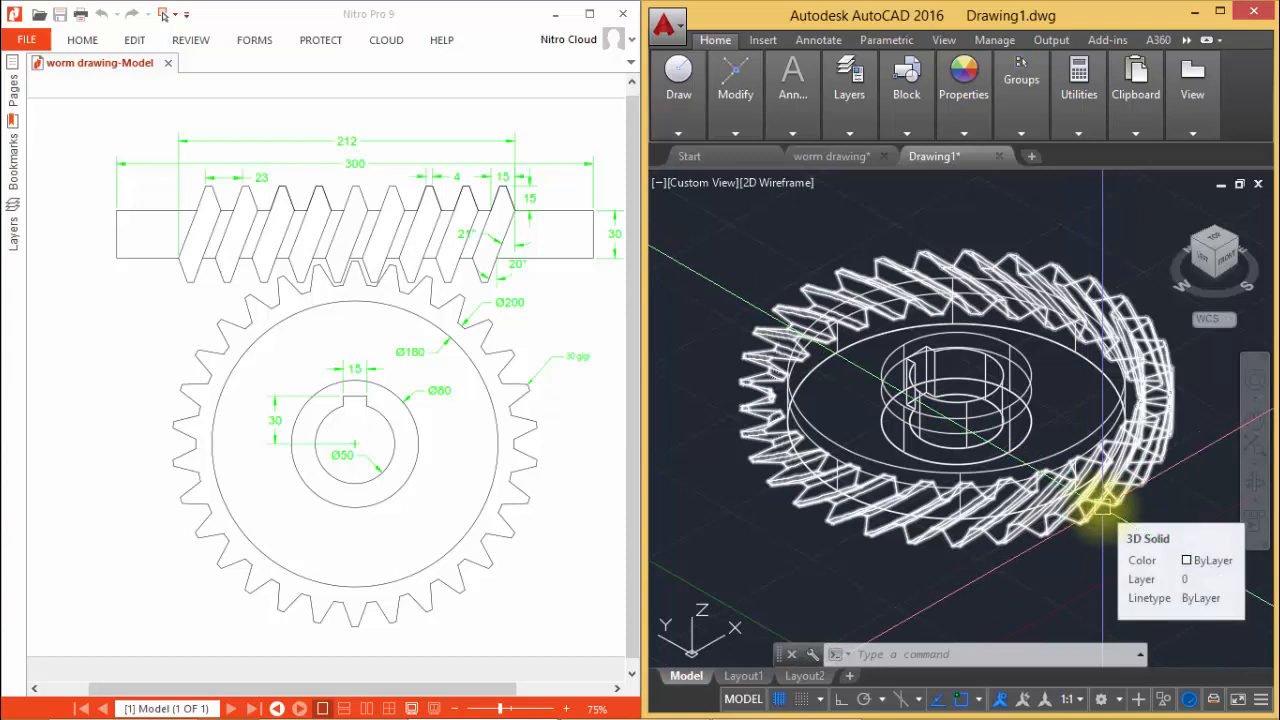
{"action": "type", "text": "su"}
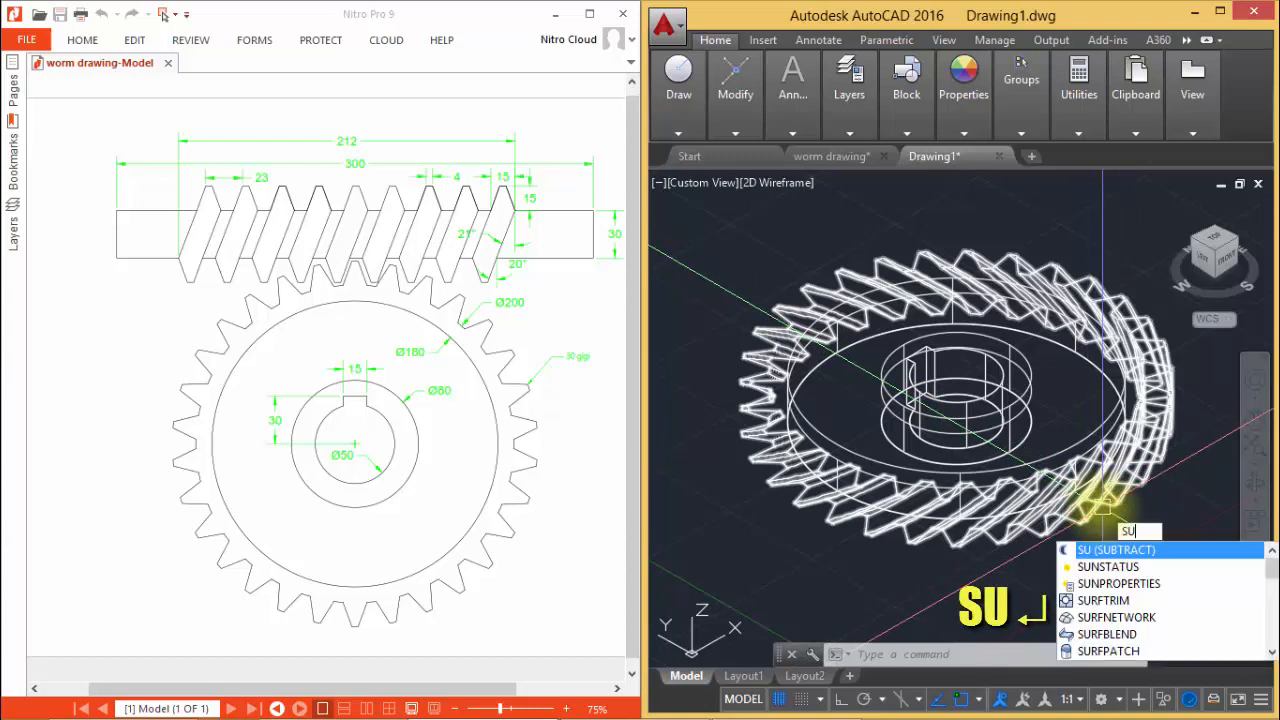
{"action": "key", "text": "Return"}
{"action": "scroll", "coordinate": [1080, 495], "scroll_direction": "up", "scroll_amount": 3}
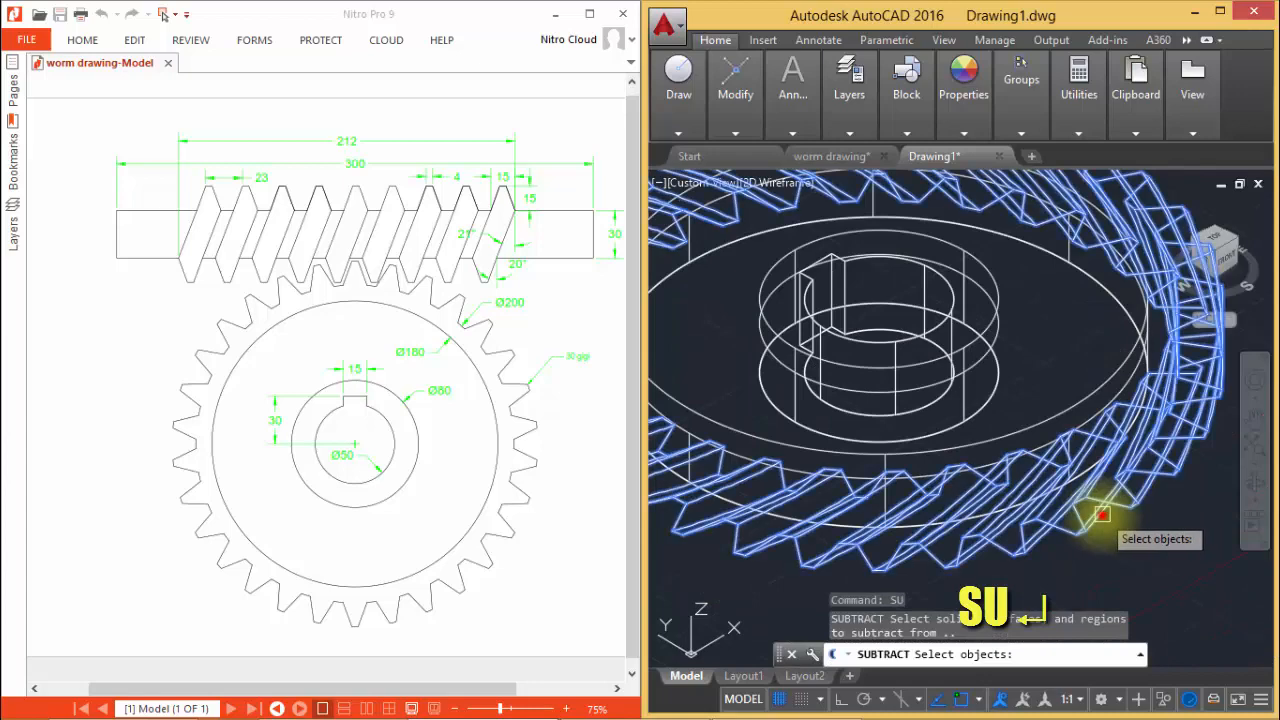
{"action": "left_click", "coordinate": [1101, 514]}
{"action": "key", "text": "Return"}
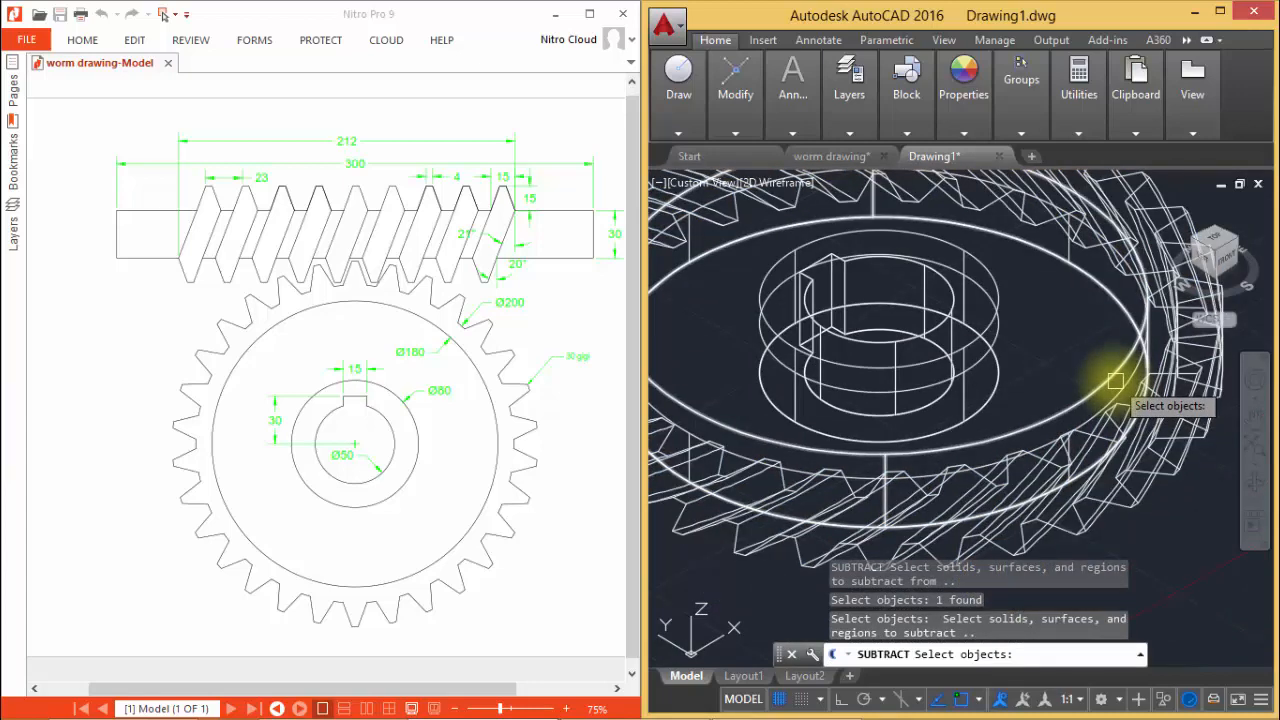
{"action": "left_click", "coordinate": [1113, 378]}
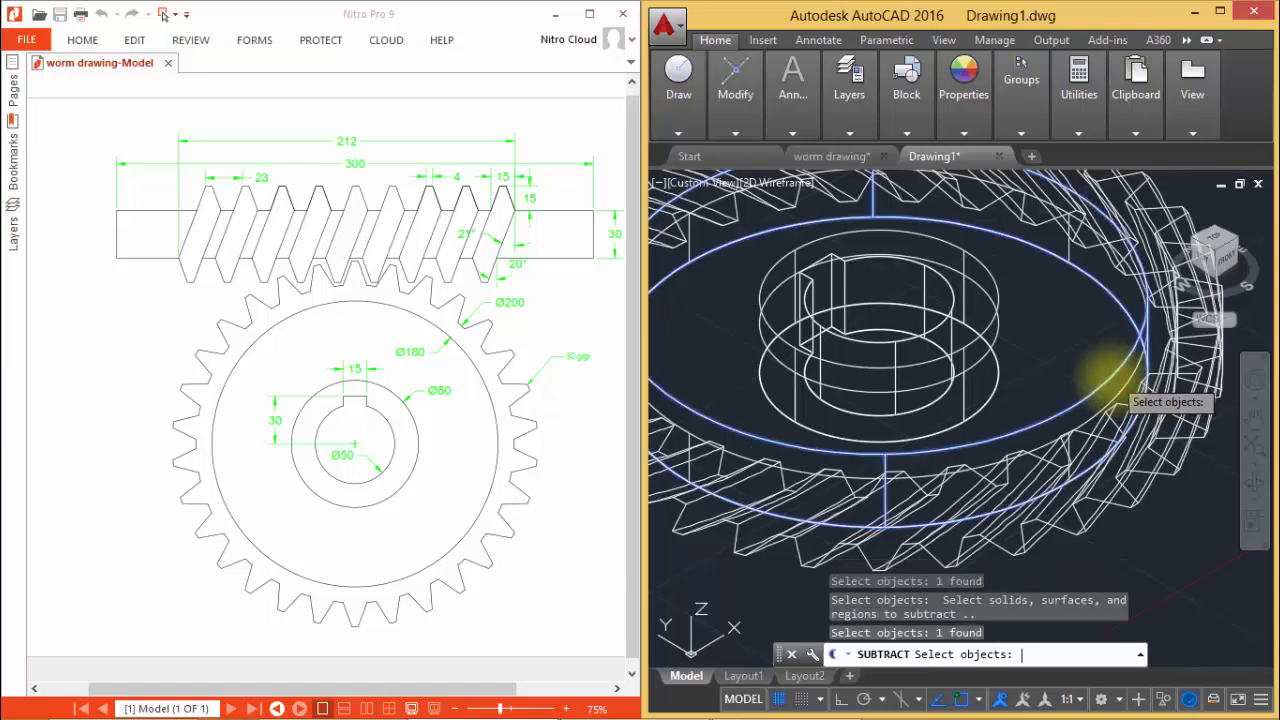
{"action": "key", "text": "Return"}
Change the visual style to Conceptual
{"action": "scroll", "coordinate": [1020, 345], "scroll_direction": "down", "scroll_amount": 5}
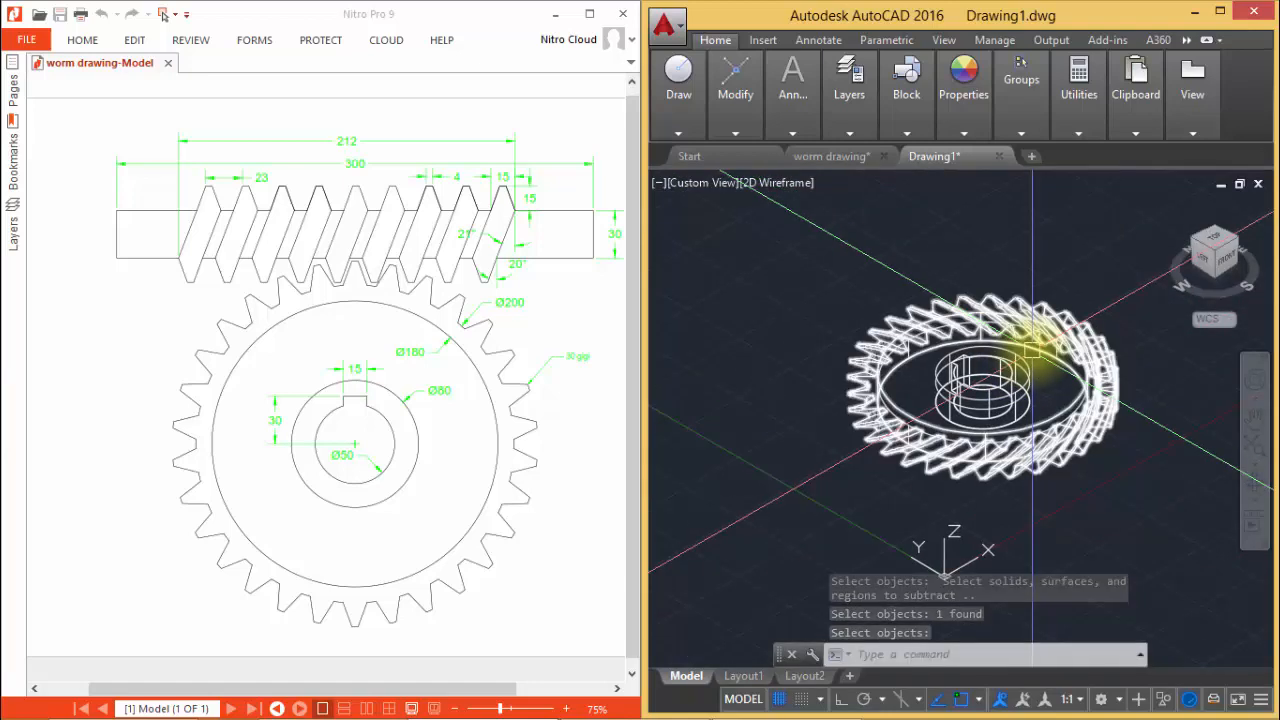
{"action": "left_click", "coordinate": [790, 184]}
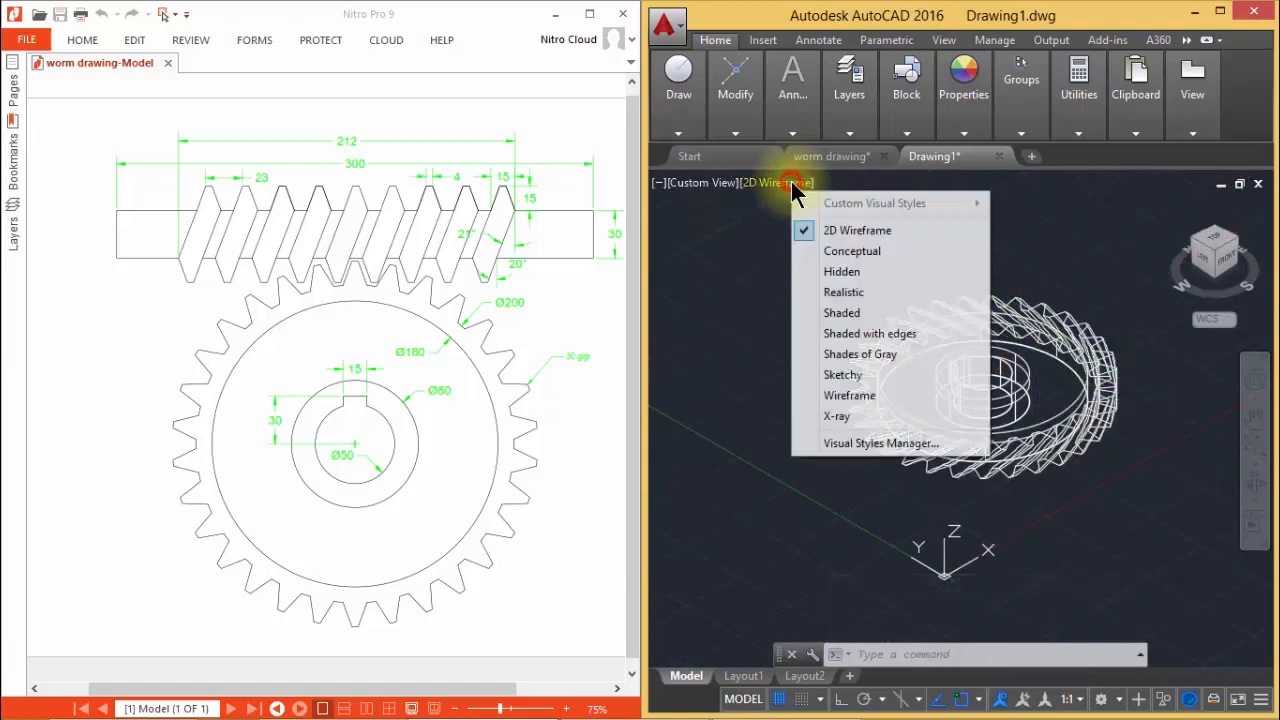
{"action": "left_click", "coordinate": [868, 252]}
{"action": "scroll", "coordinate": [1017, 377], "scroll_direction": "up", "scroll_amount": 5}
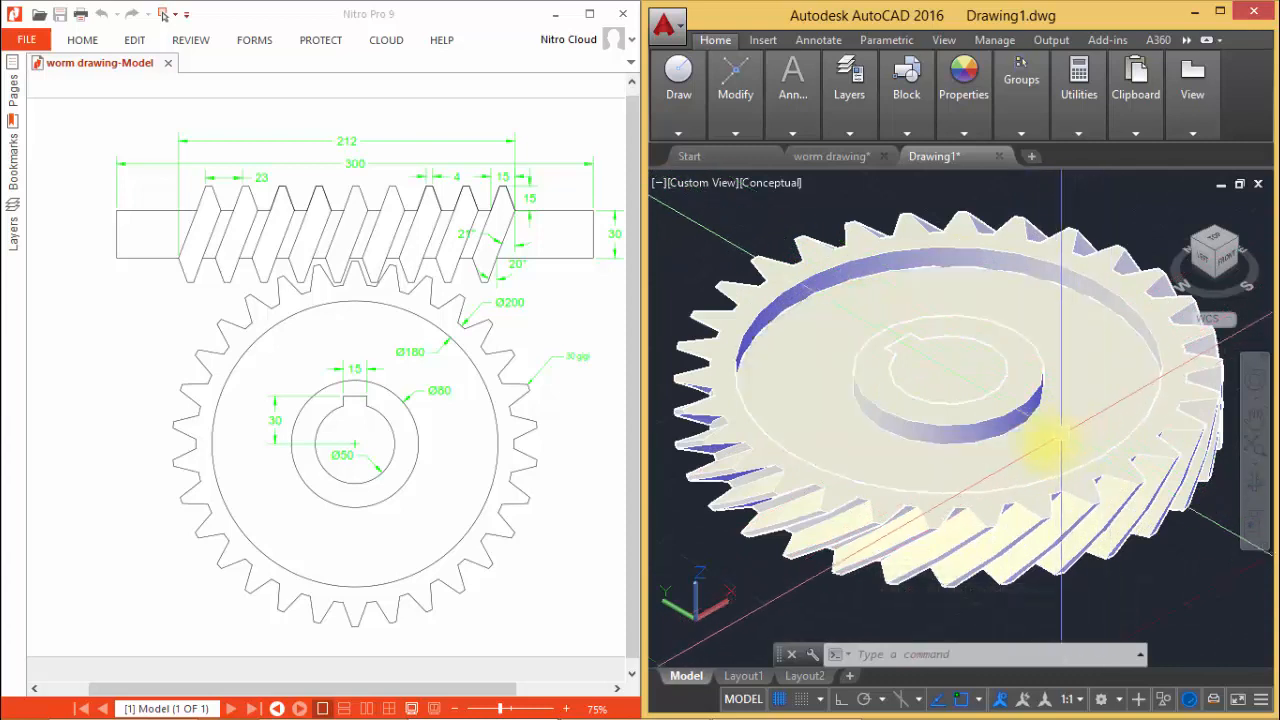
Unite the toothed ring, the web and the hub into one solid, leaving out the keyed bore body
{"action": "type", "text": "uni"}
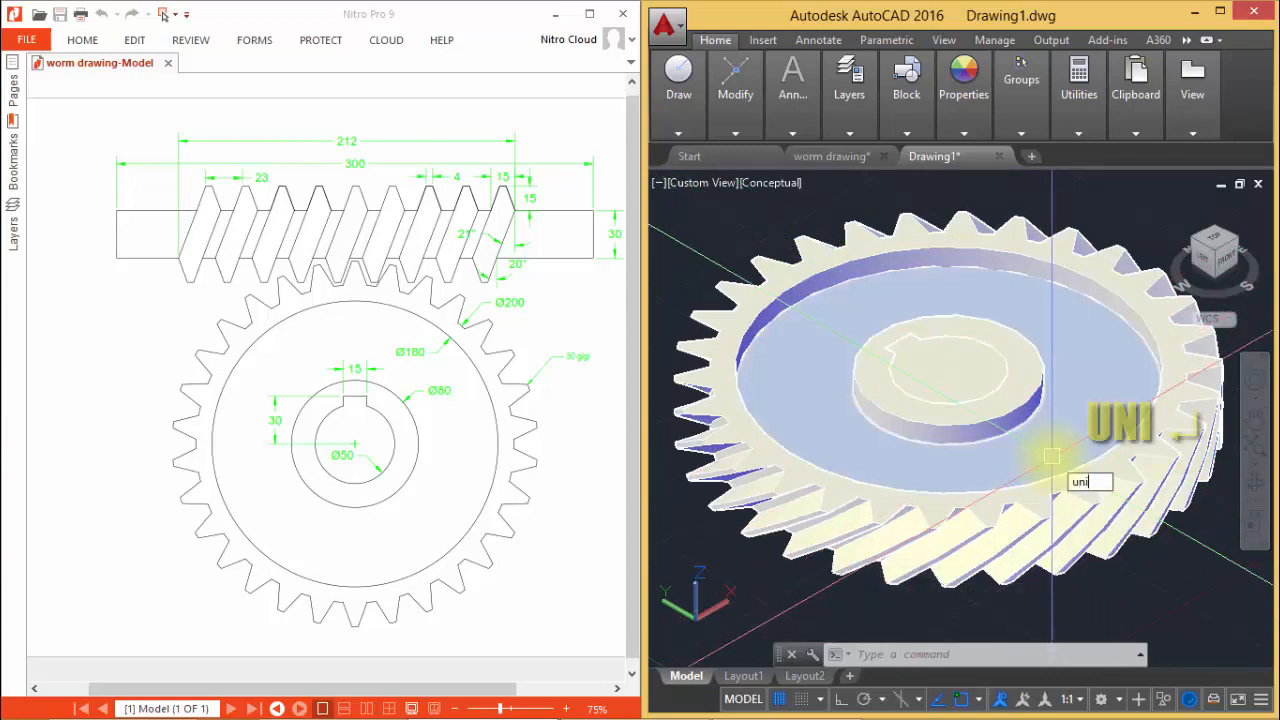
{"action": "key", "text": "Return"}
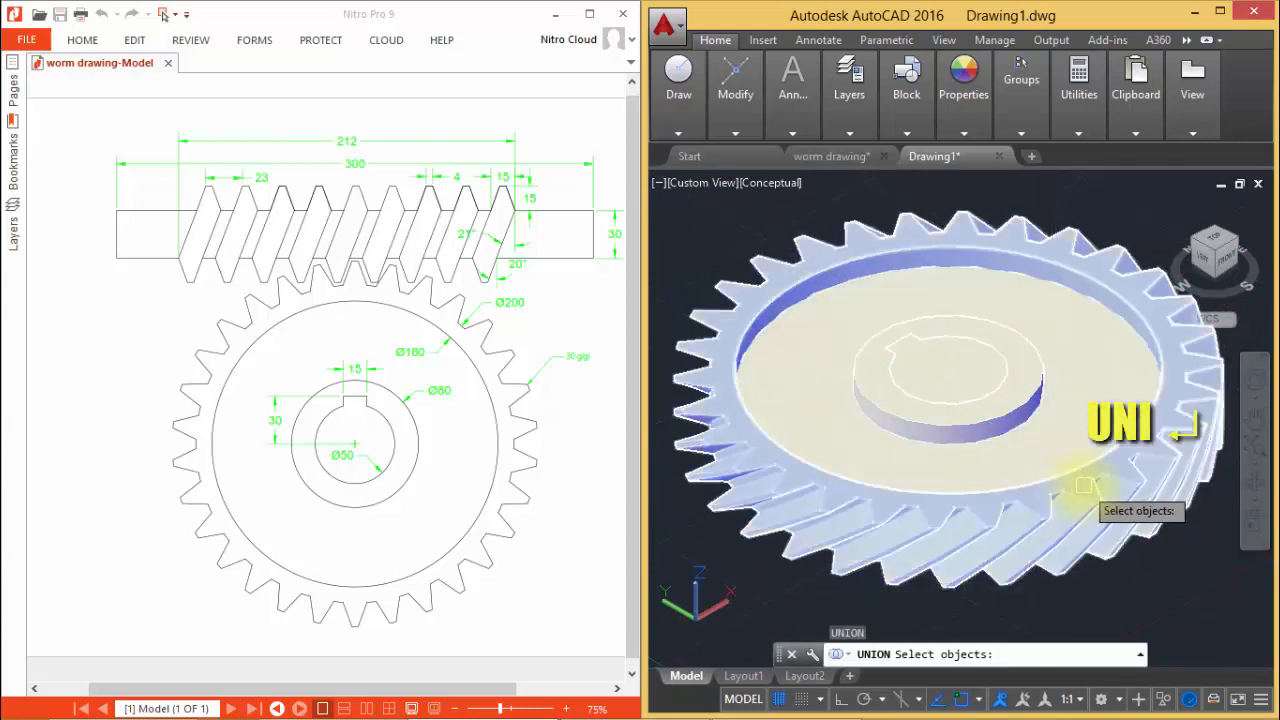
{"action": "left_click", "coordinate": [1086, 486]}
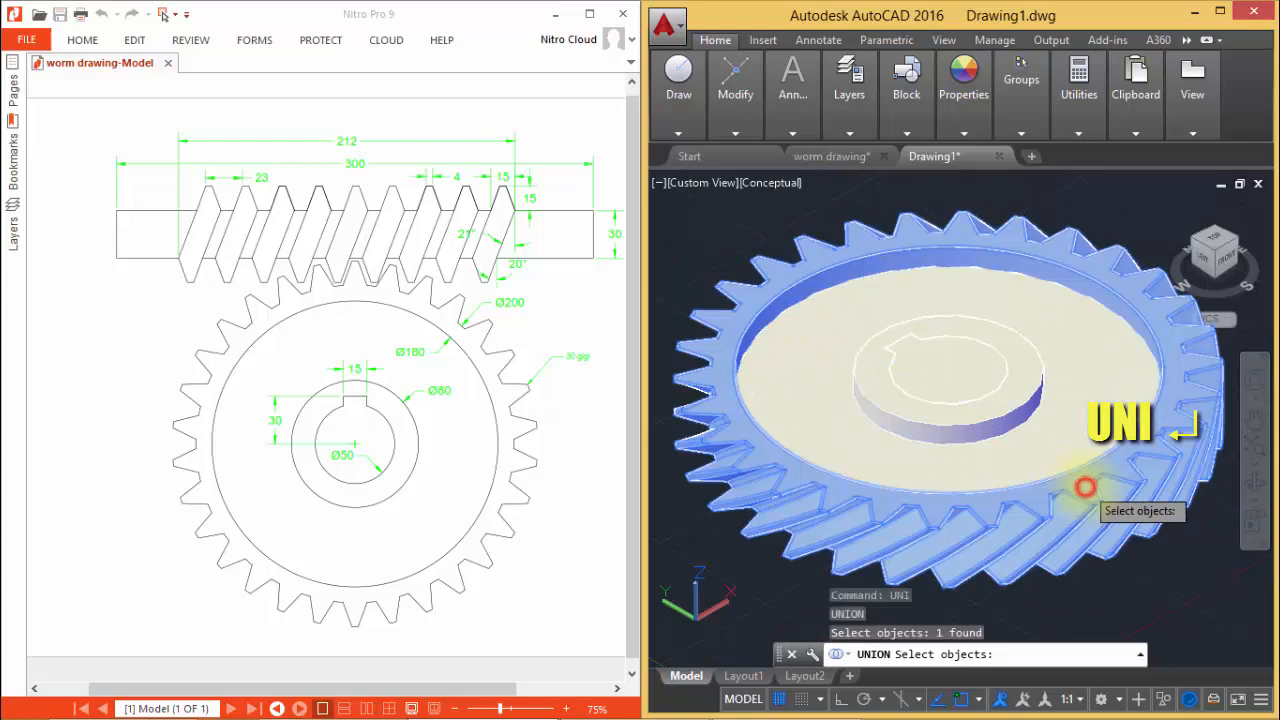
{"action": "left_click", "coordinate": [1076, 403]}
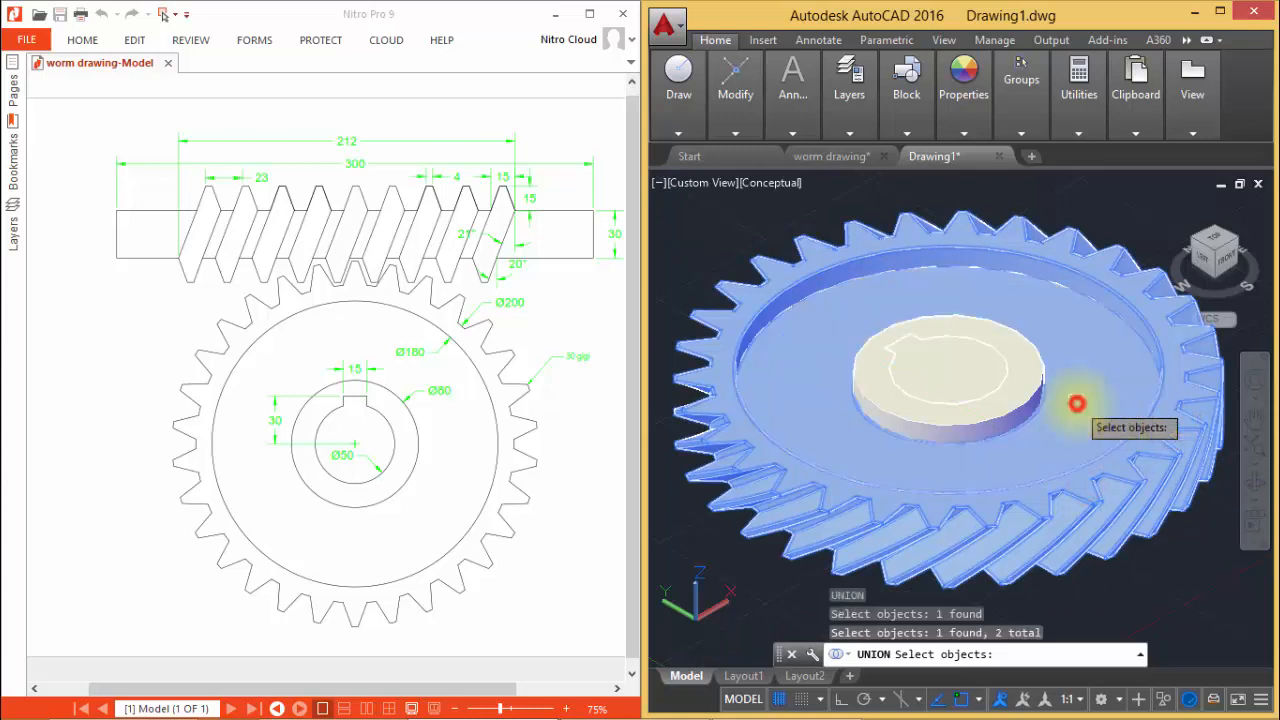
{"action": "left_click", "coordinate": [1032, 370]}
{"action": "key", "text": "Return"}
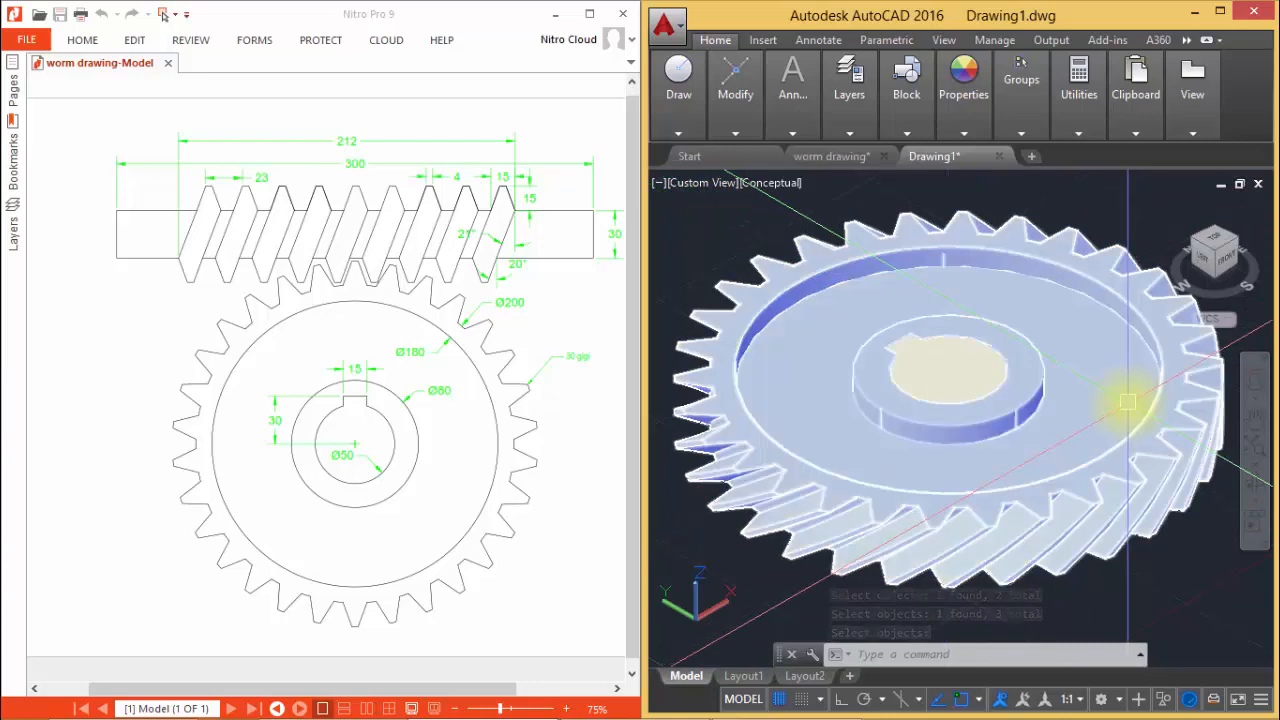
Subtract the keyed bore body from the united gear solid
{"action": "type", "text": "SU"}
{"action": "key", "text": "Return"}
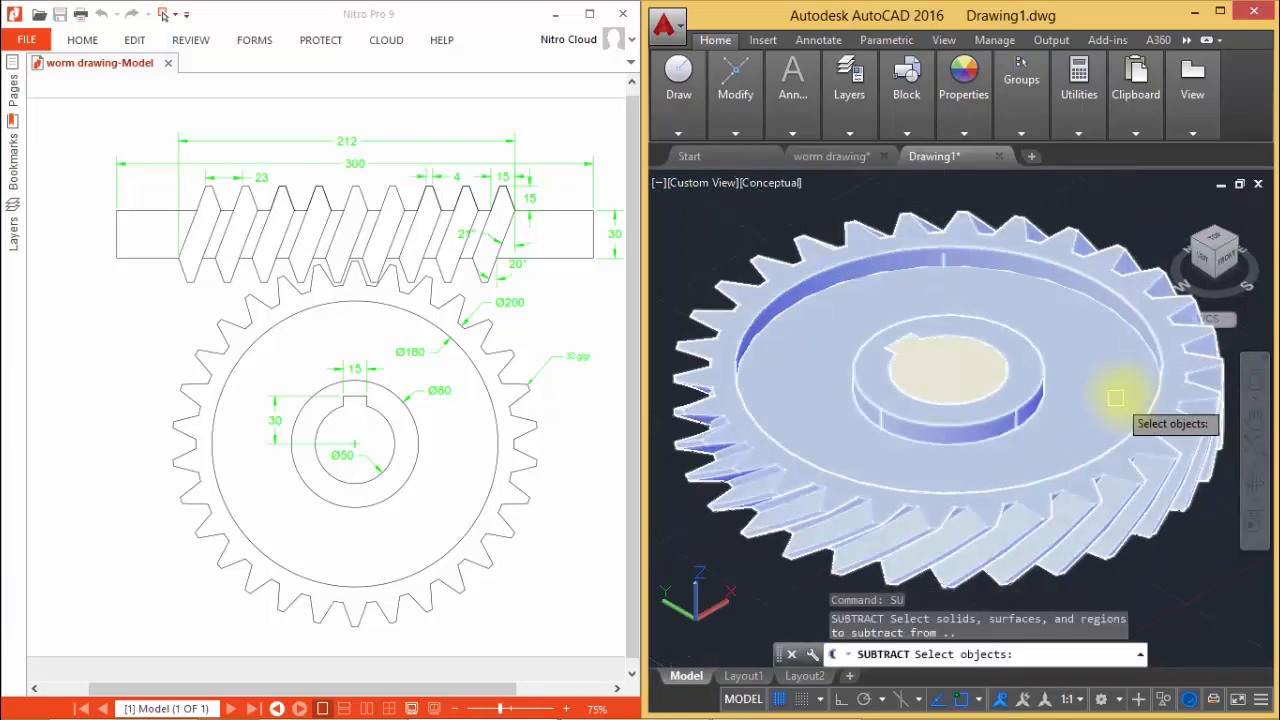
{"action": "left_click", "coordinate": [1161, 359]}
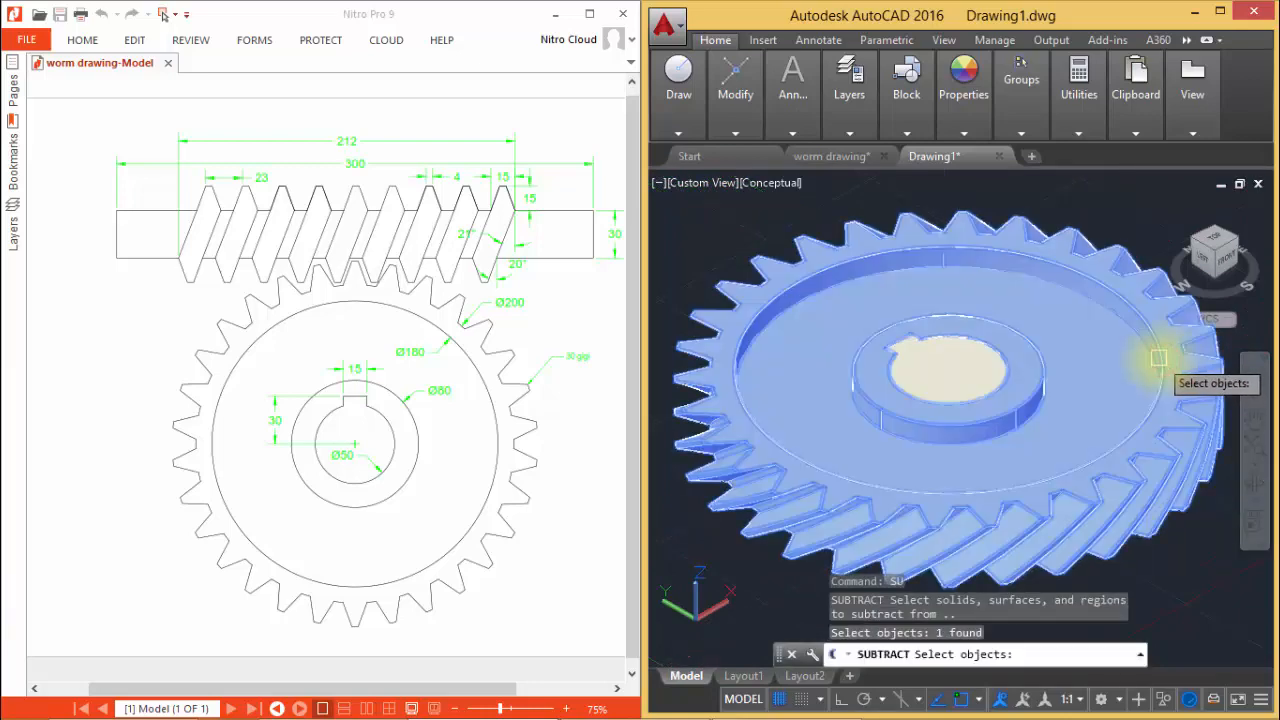
{"action": "key", "text": "Return"}
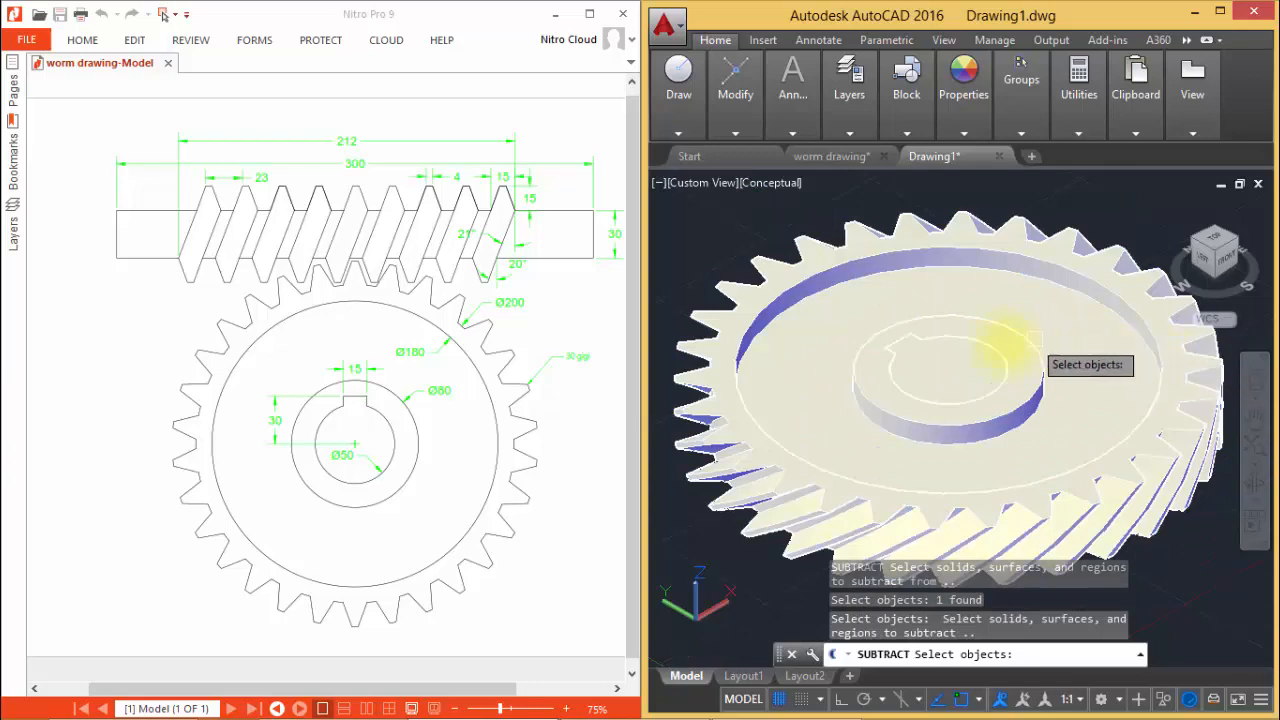
{"action": "left_click", "coordinate": [944, 372]}
{"action": "key", "text": "Return"}
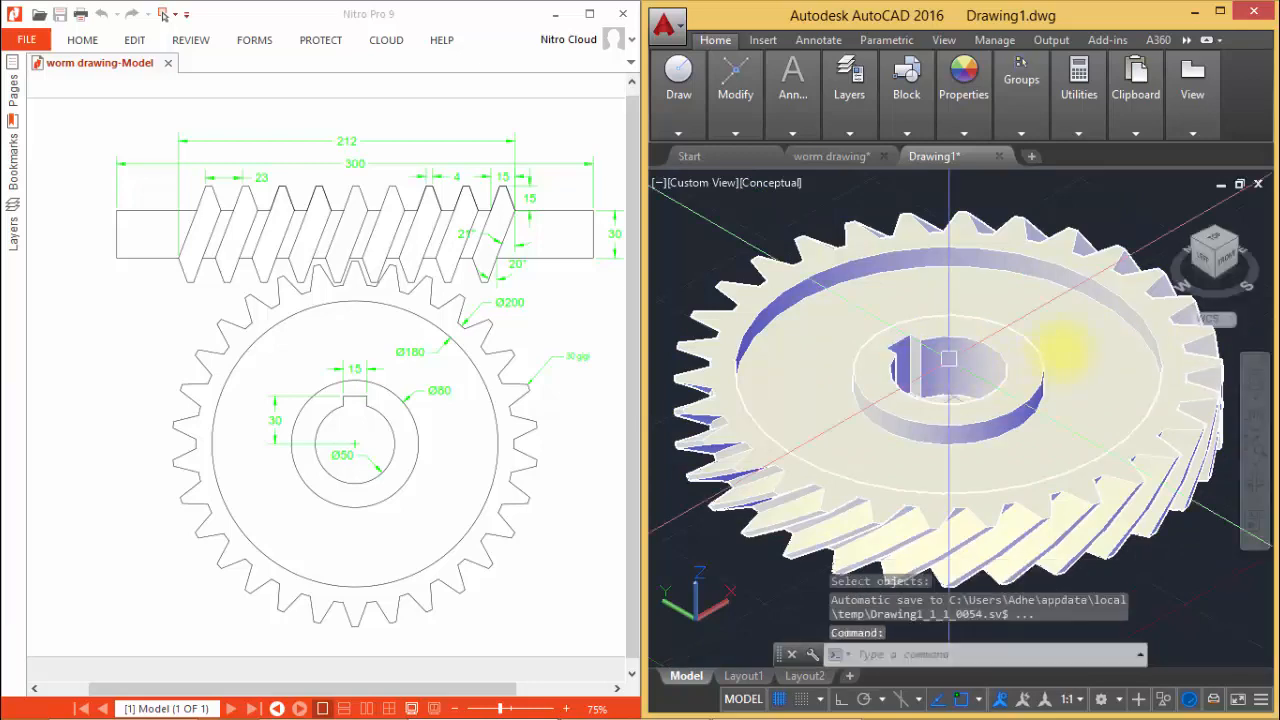
Examine the gear's underside, keyed bore and twisted teeth from below and above
{"action": "mouse_move", "coordinate": [1063, 337]}
{"action": "middle_mouse_down", "text": "shift"}
{"action": "mouse_move", "coordinate": [1003, 474]}
{"action": "mouse_move", "coordinate": [1071, 426]}
{"action": "mouse_move", "coordinate": [1000, 391]}
{"action": "middle_mouse_up", "text": "shift"}
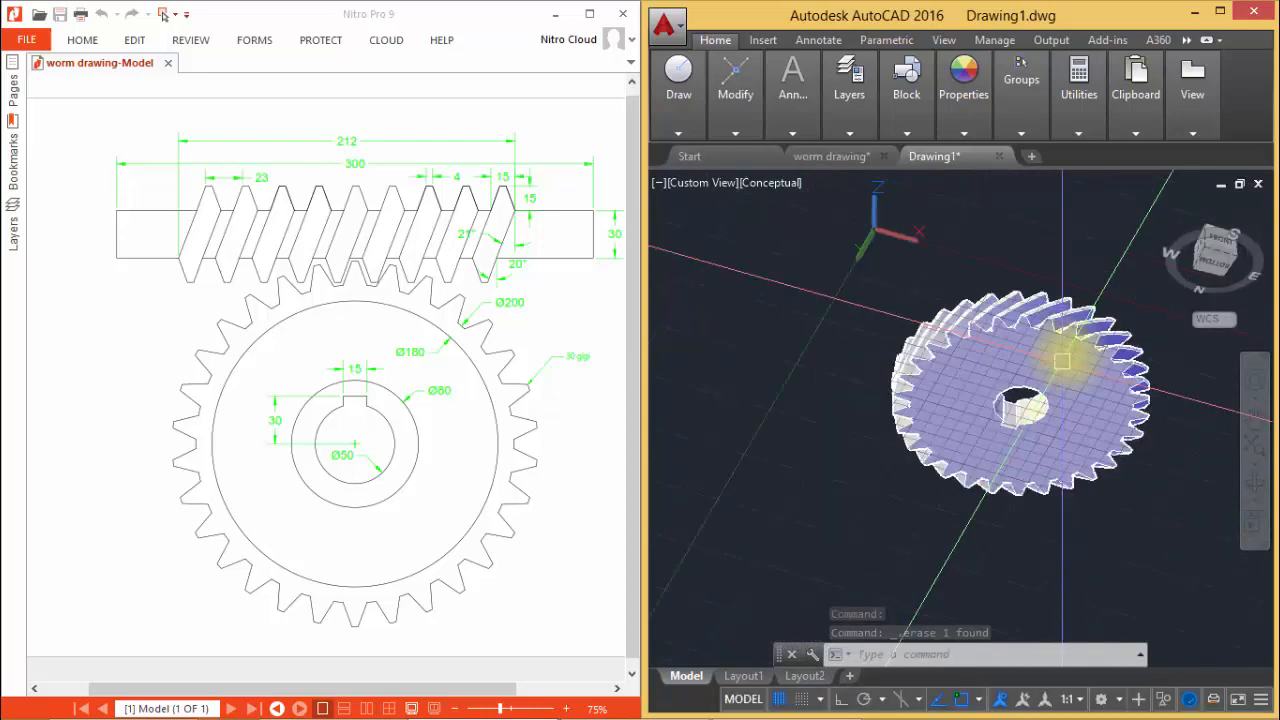
{"action": "mouse_move", "coordinate": [1066, 360]}
{"action": "middle_mouse_down", "text": "shift"}
{"action": "mouse_move", "coordinate": [1080, 375]}
{"action": "mouse_move", "coordinate": [1046, 569]}
{"action": "mouse_move", "coordinate": [1114, 531]}
{"action": "mouse_move", "coordinate": [1147, 458]}
{"action": "mouse_move", "coordinate": [1111, 517]}
{"action": "middle_mouse_up", "text": "shift"}
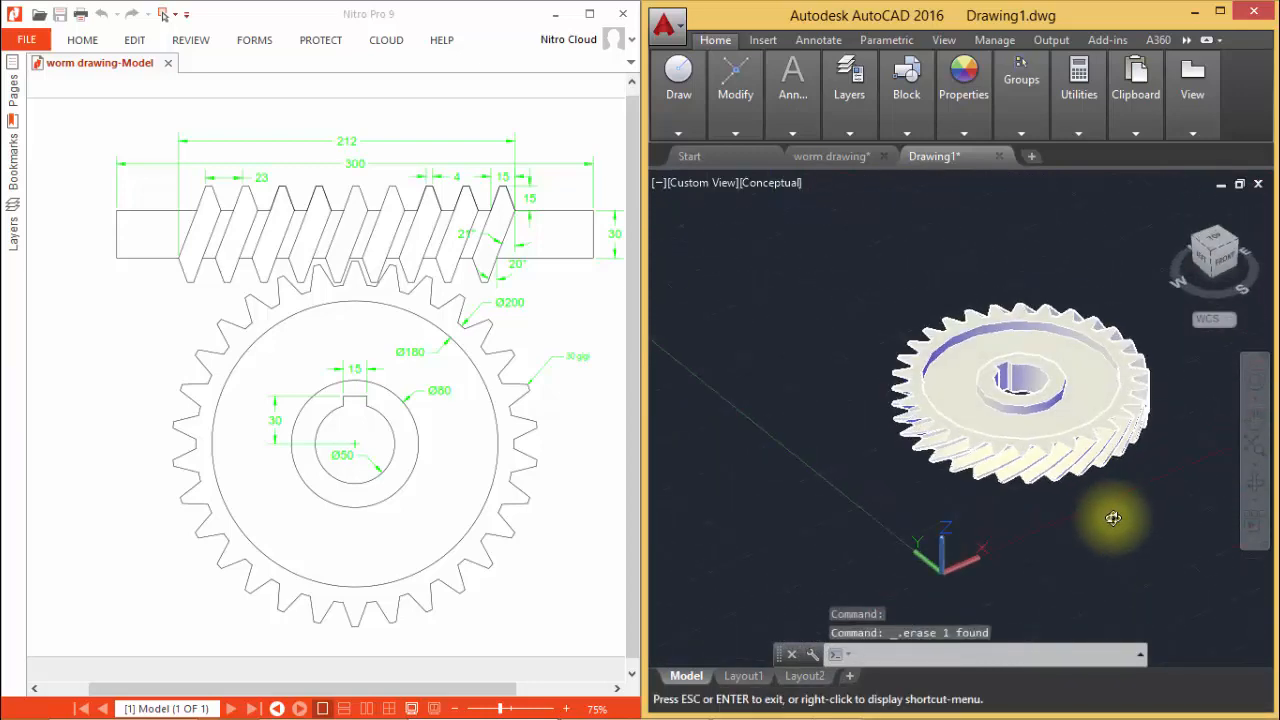
{"action": "scroll", "coordinate": [1014, 406], "scroll_direction": "up", "scroll_amount": 5}
{"action": "scroll", "coordinate": [1077, 377], "scroll_direction": "down", "scroll_amount": 3}
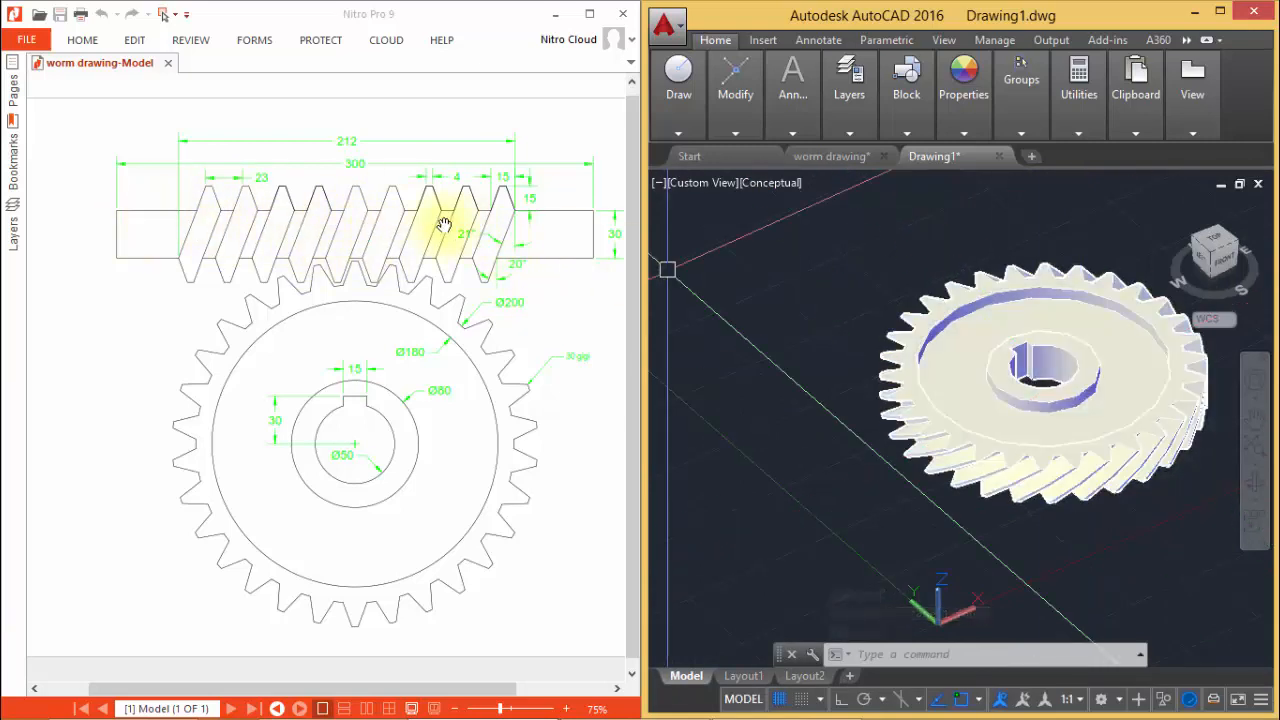
{"action": "middle_click_drag", "start_coordinate": [1123, 342], "coordinate": [1129, 414]}
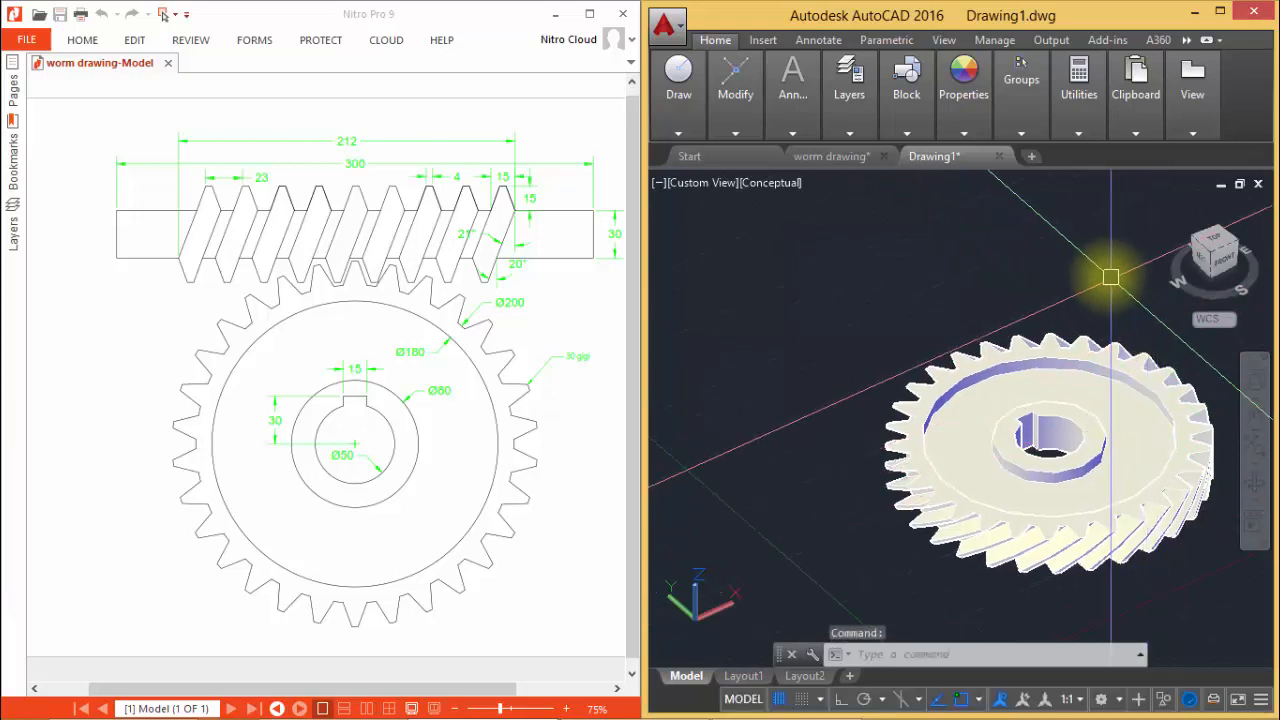
Switch to the Left view of the gear and align the UCS with that view
{"action": "left_click", "coordinate": [1206, 268]}
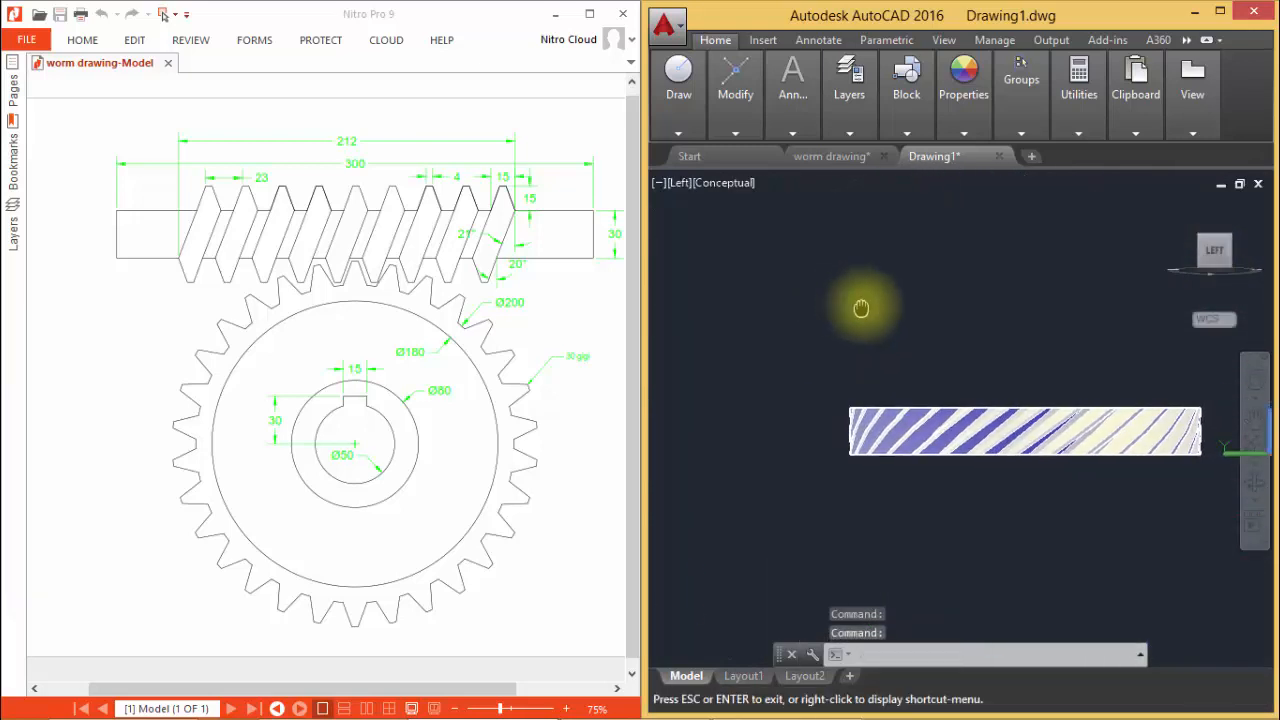
{"action": "left_click_drag", "start_coordinate": [861, 308], "coordinate": [786, 343]}
{"action": "key", "text": "Escape"}
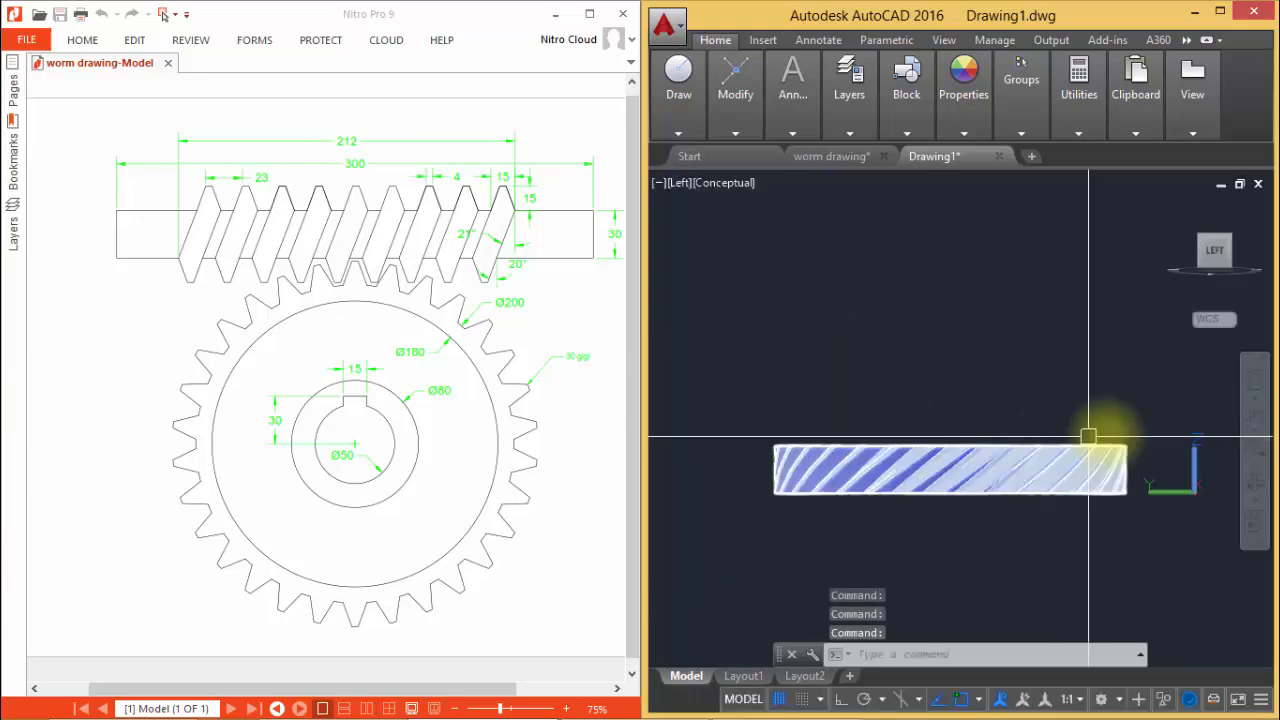
{"action": "type", "text": "UCS"}
{"action": "key", "text": "Return"}
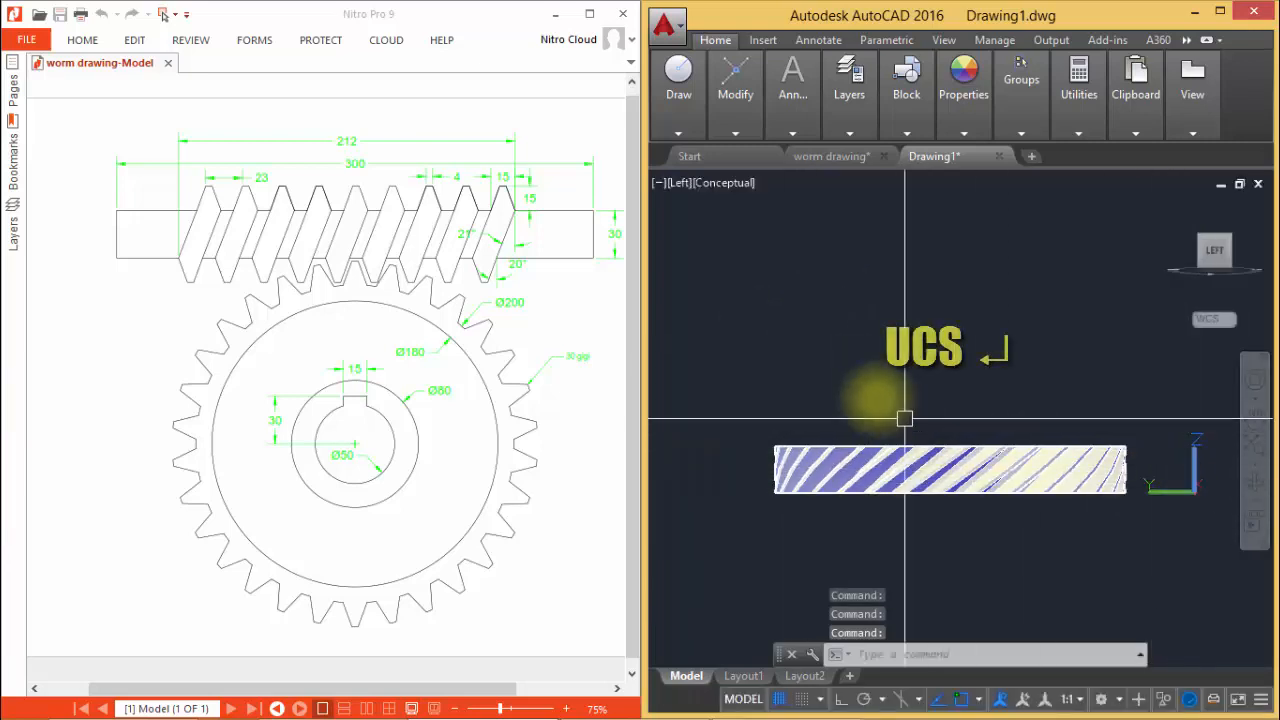
{"action": "middle_click_drag", "start_coordinate": [847, 405], "coordinate": [863, 397]}
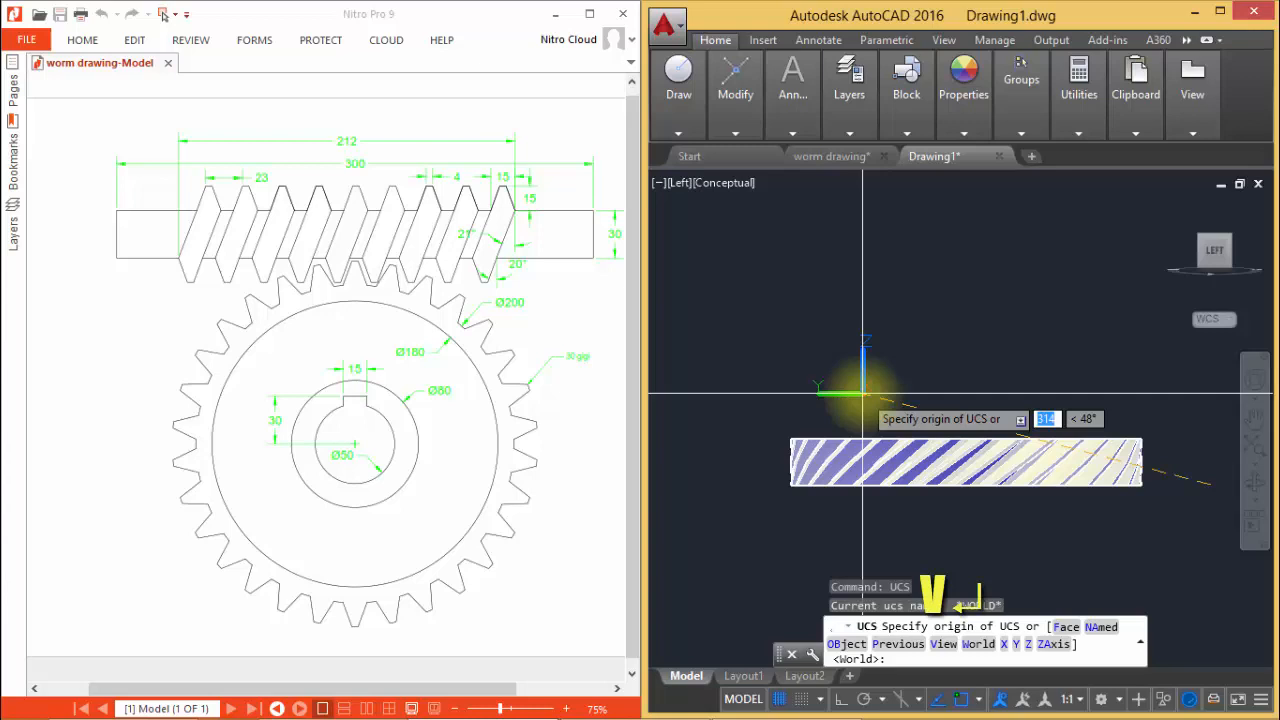
{"action": "key", "text": "Return"}
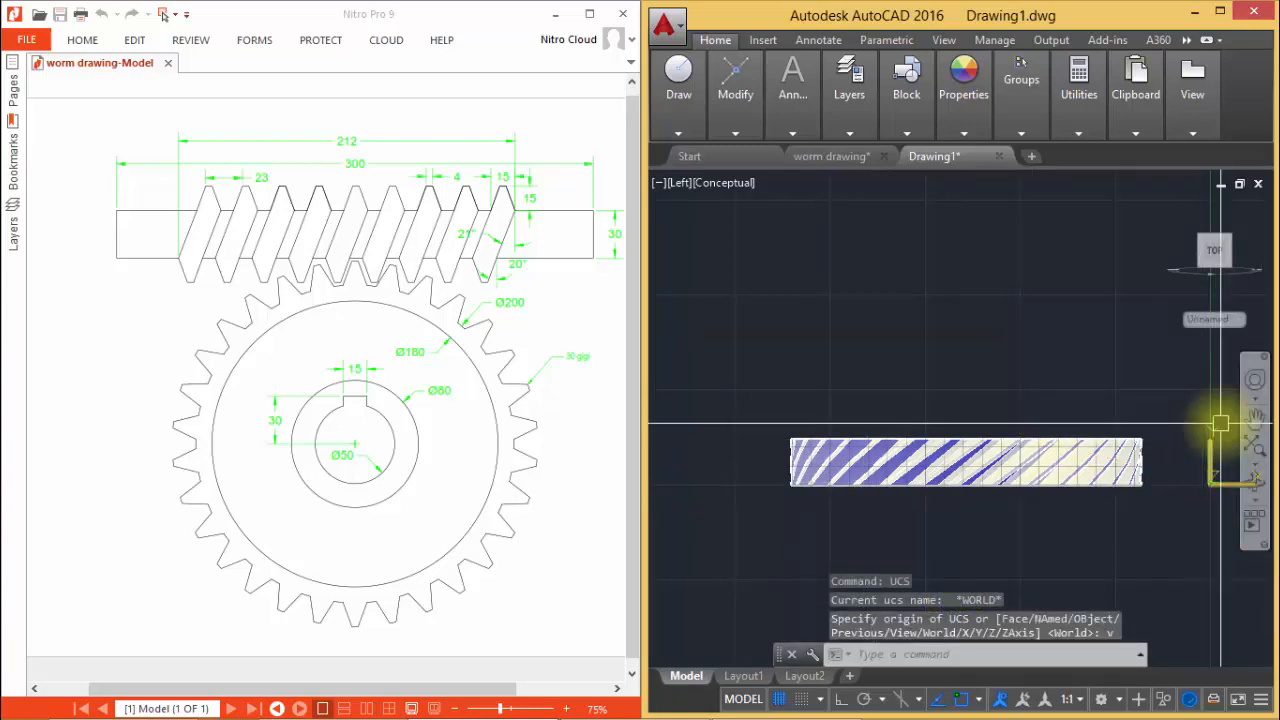
Model the worm shaft as a cylinder of radius 15 and height 300 beside the gear's toothed rim
{"action": "middle_click_drag", "start_coordinate": [777, 449], "coordinate": [871, 468]}
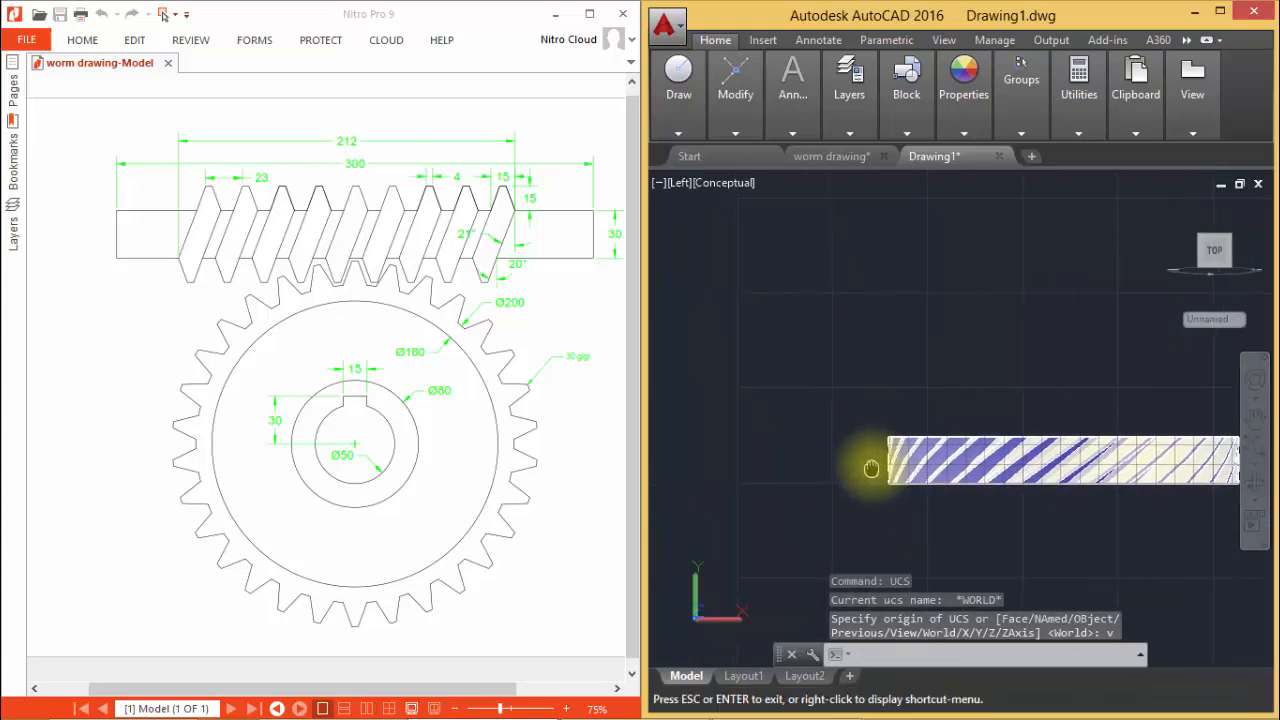
{"action": "key", "text": "Escape"}
{"action": "mouse_move", "coordinate": [1195, 210]}
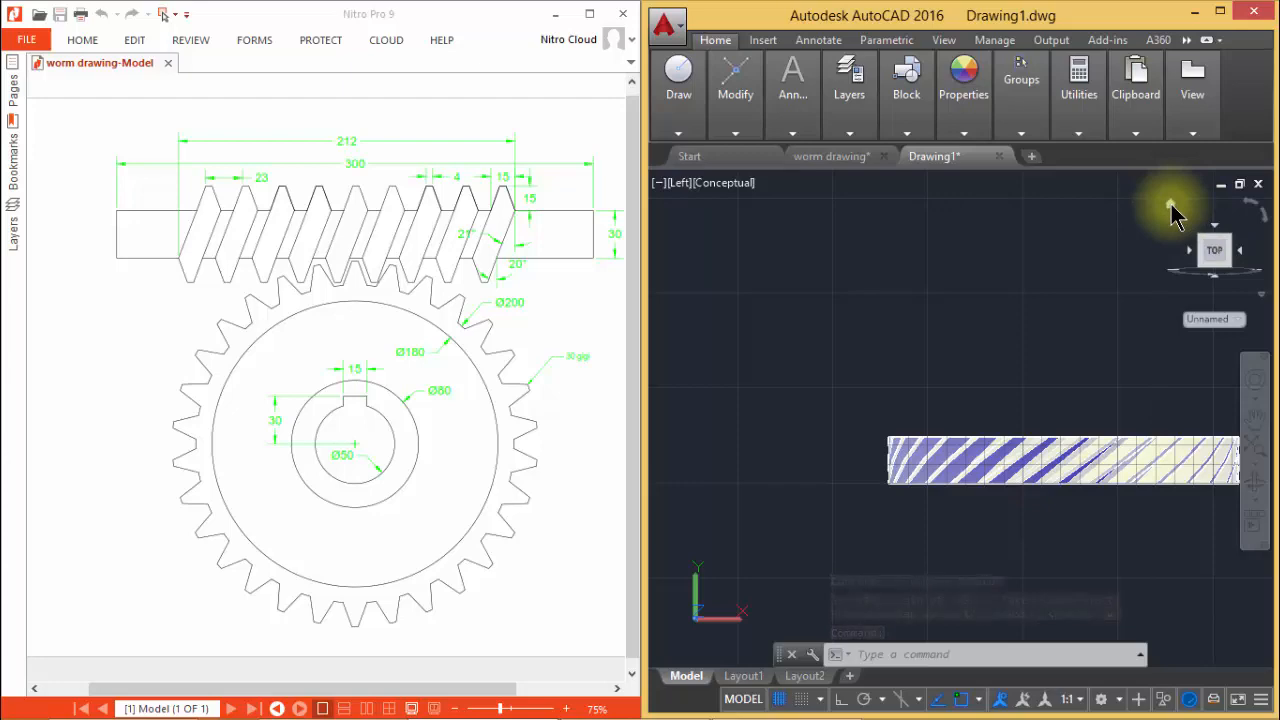
{"action": "left_click", "coordinate": [1171, 206]}
{"action": "middle_click_drag", "start_coordinate": [886, 371], "coordinate": [960, 405], "text": "shift"}
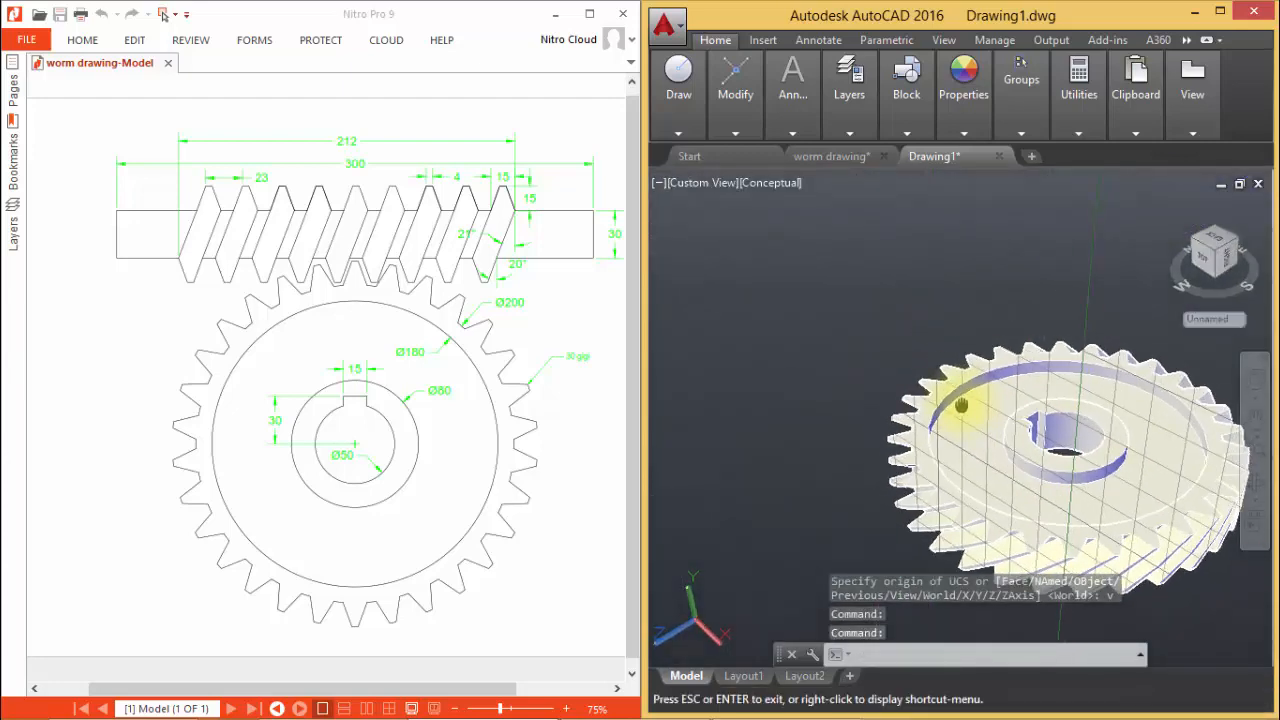
{"action": "type", "text": "c"}
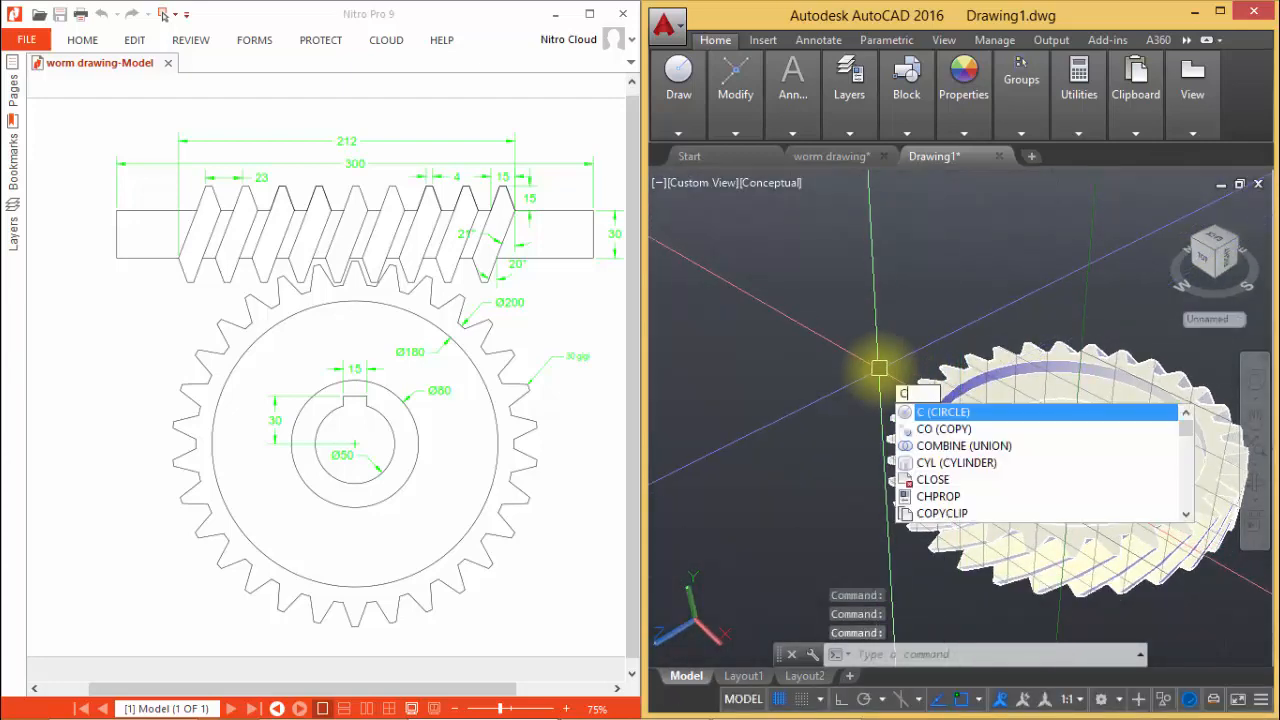
{"action": "type", "text": "yl"}
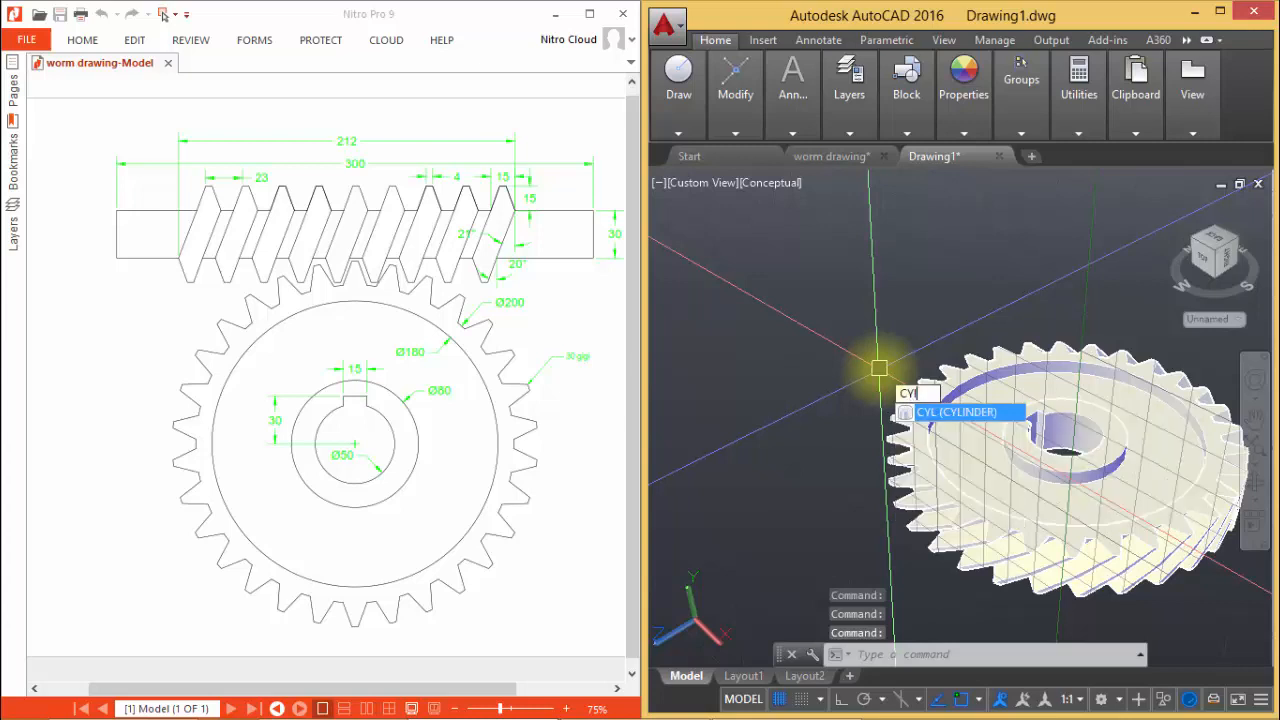
{"action": "key", "text": "Return"}
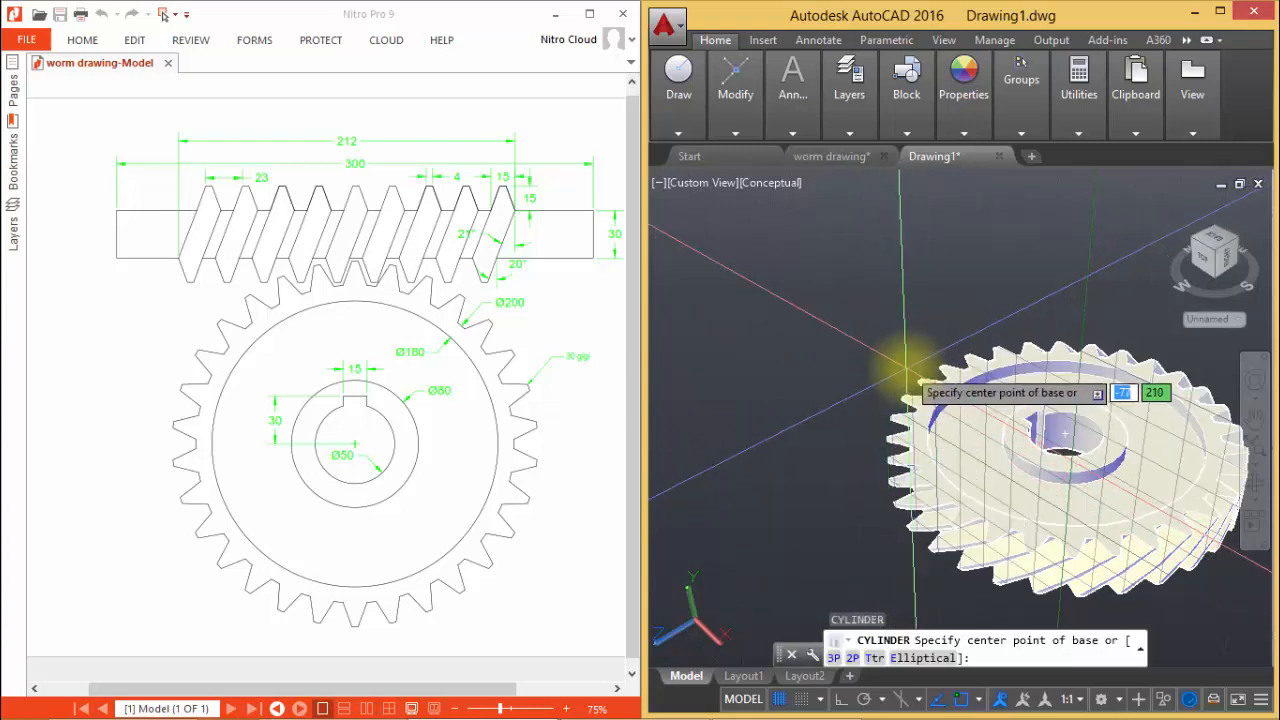
{"action": "left_click", "coordinate": [918, 383]}
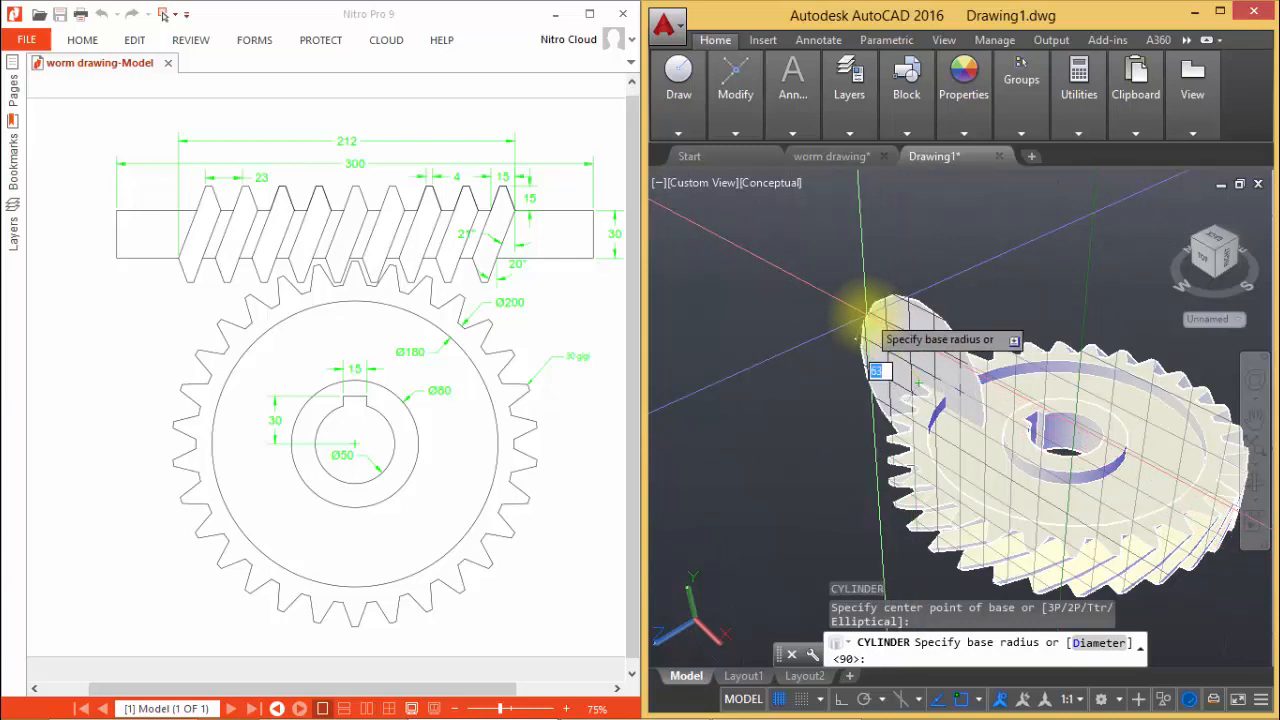
{"action": "type", "text": "15"}
{"action": "key", "text": "Return"}
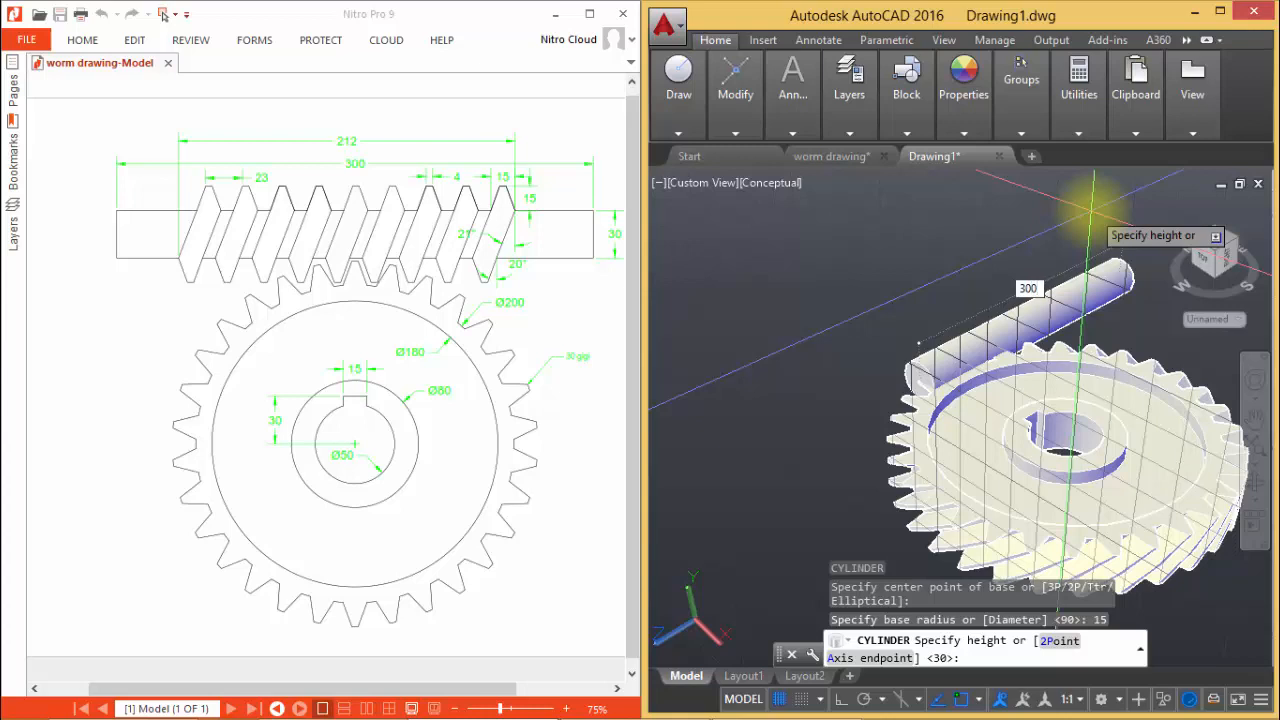
{"action": "key", "text": "Return"}
Move the shaft cylinder about 152 units along its own axis so it extends past both sides of the gear
{"action": "middle_click_drag", "start_coordinate": [1062, 303], "coordinate": [976, 336]}
{"action": "left_click", "coordinate": [981, 319]}
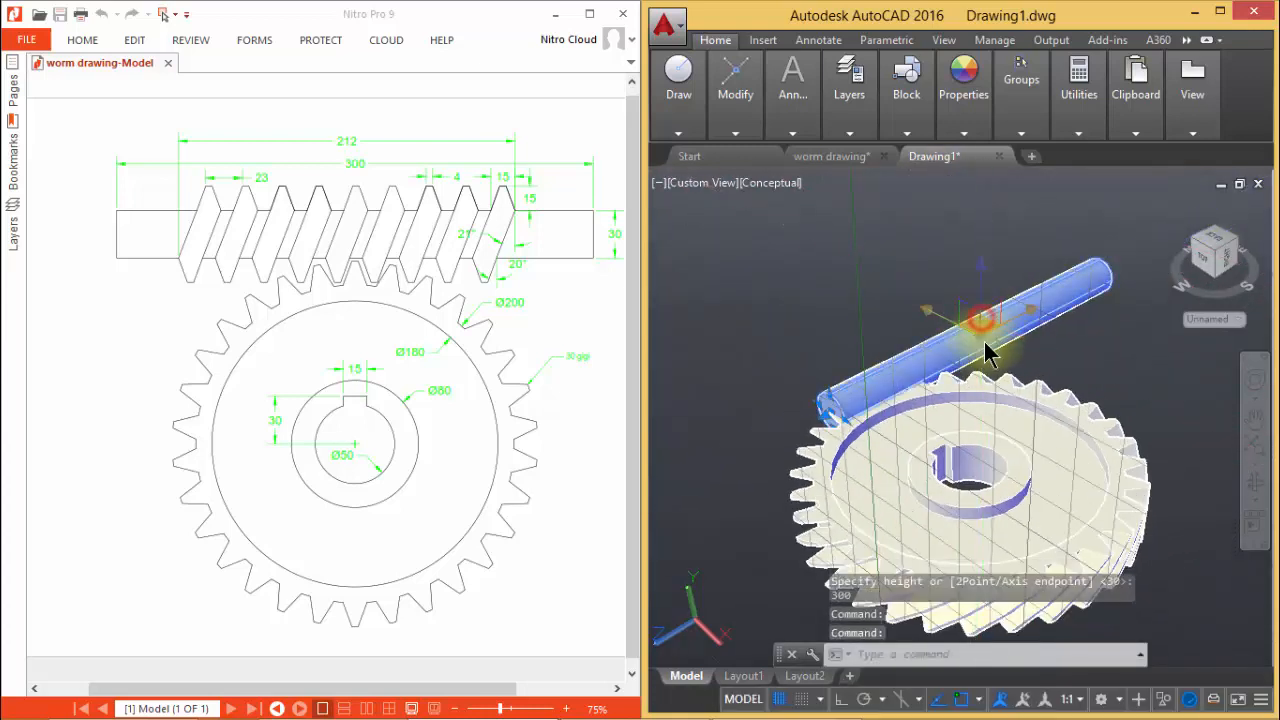
{"action": "left_click", "coordinate": [1035, 318]}
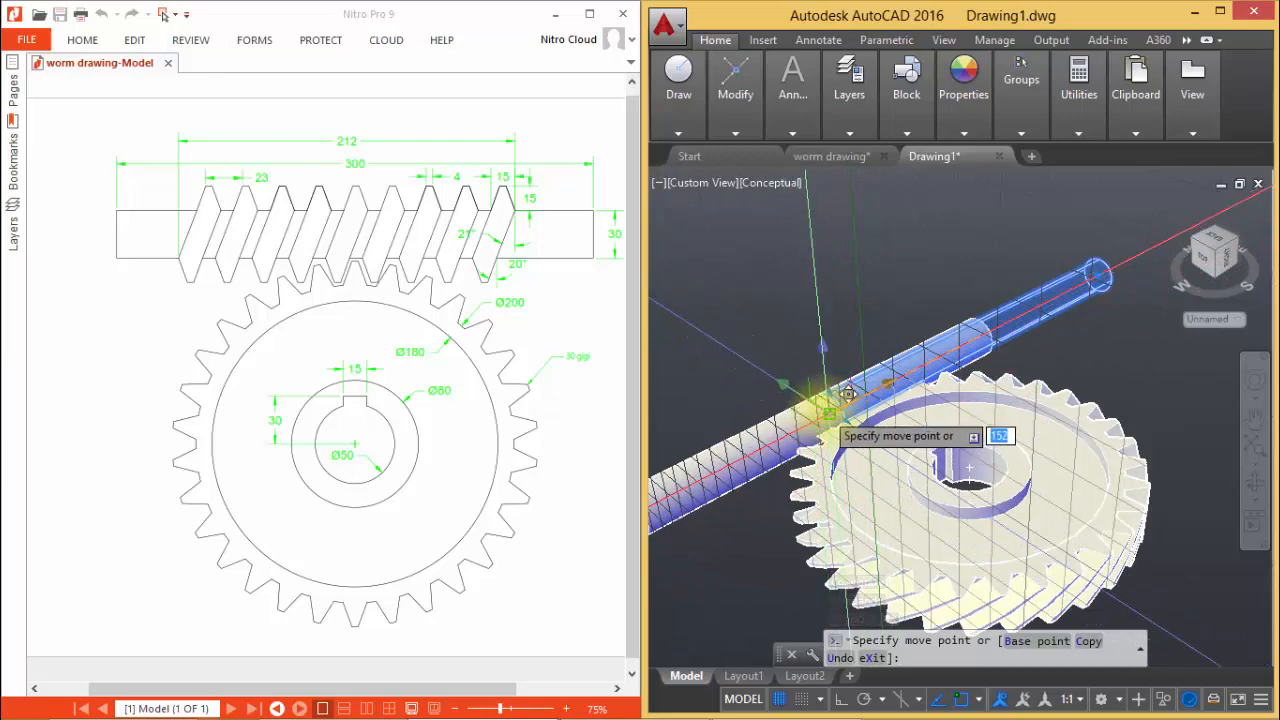
{"action": "left_click", "coordinate": [834, 406]}
{"action": "key", "text": "Escape"}
{"action": "middle_click_drag", "start_coordinate": [746, 386], "coordinate": [909, 341]}
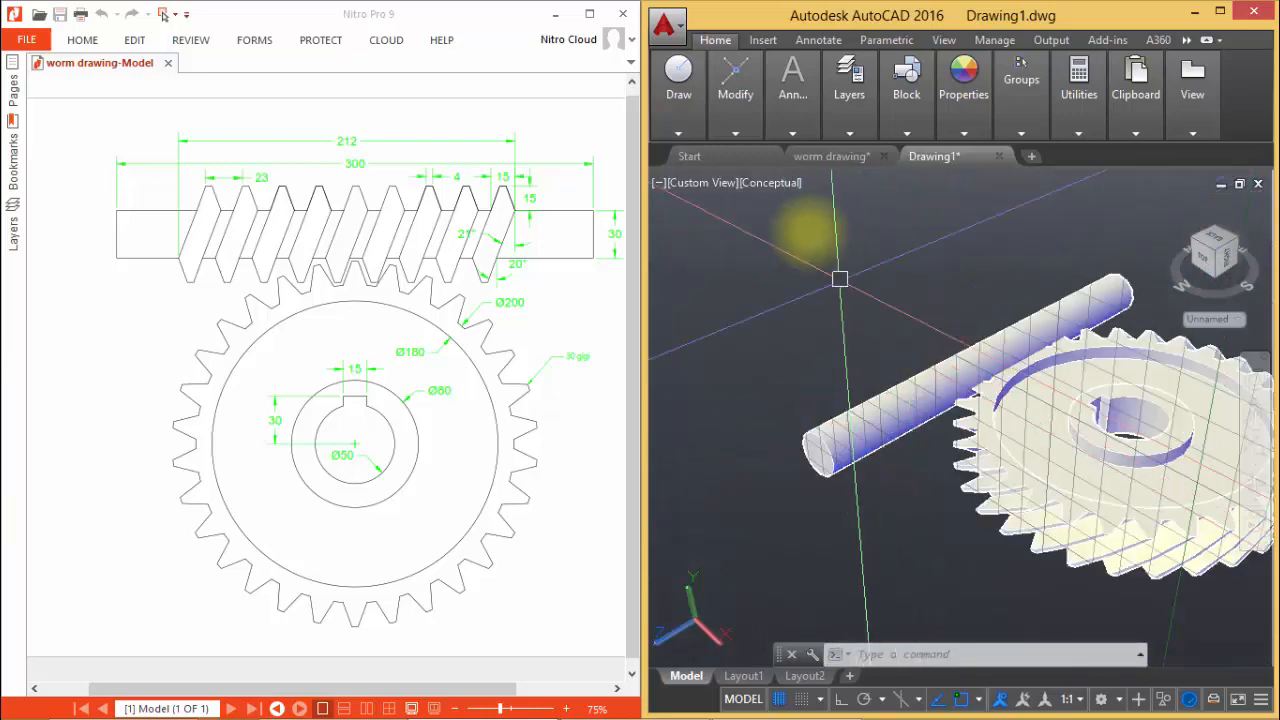
Set the visual style to 2D Wireframe and turn off the grid display
{"action": "left_click", "coordinate": [762, 186]}
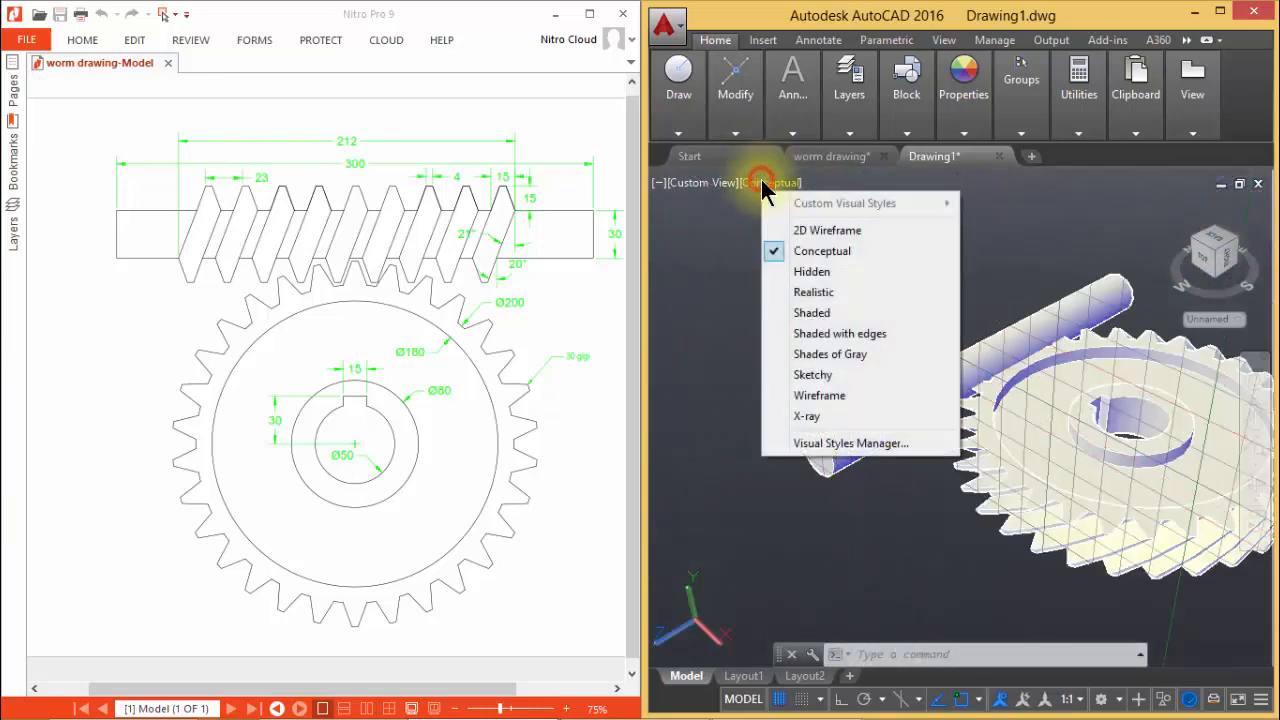
{"action": "left_click", "coordinate": [825, 232]}
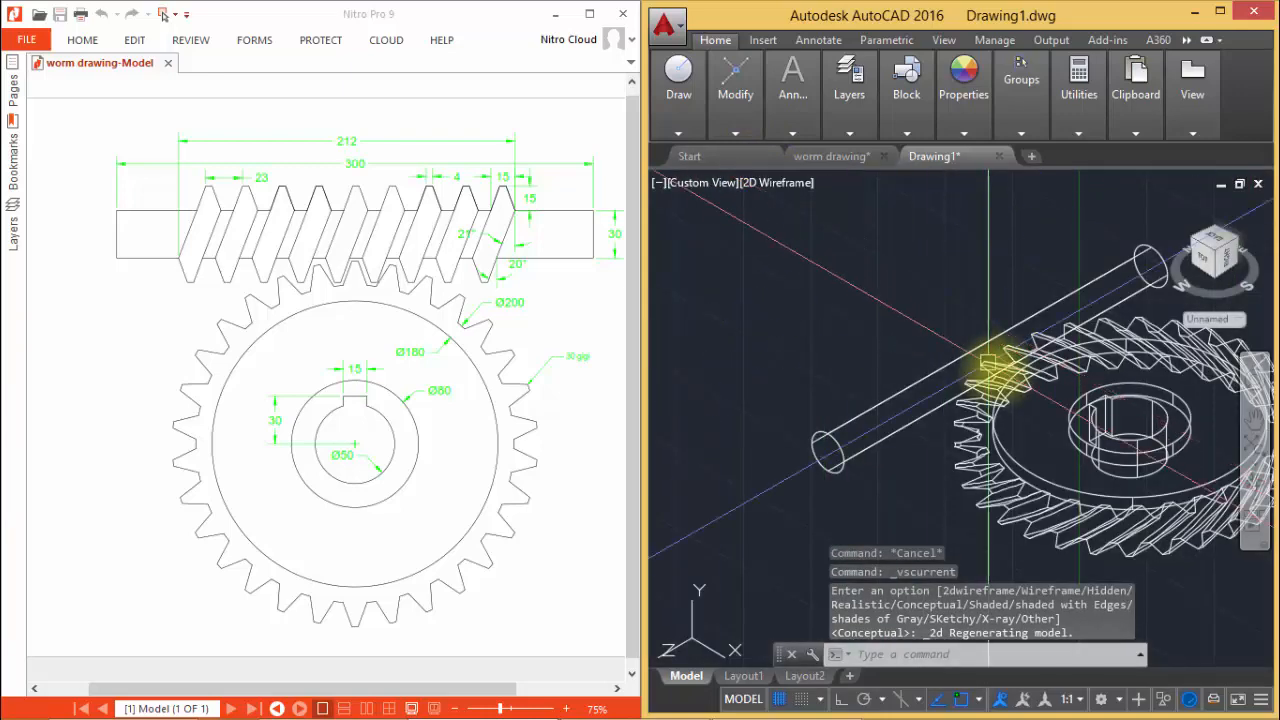
{"action": "middle_click_drag", "start_coordinate": [991, 373], "coordinate": [960, 368]}
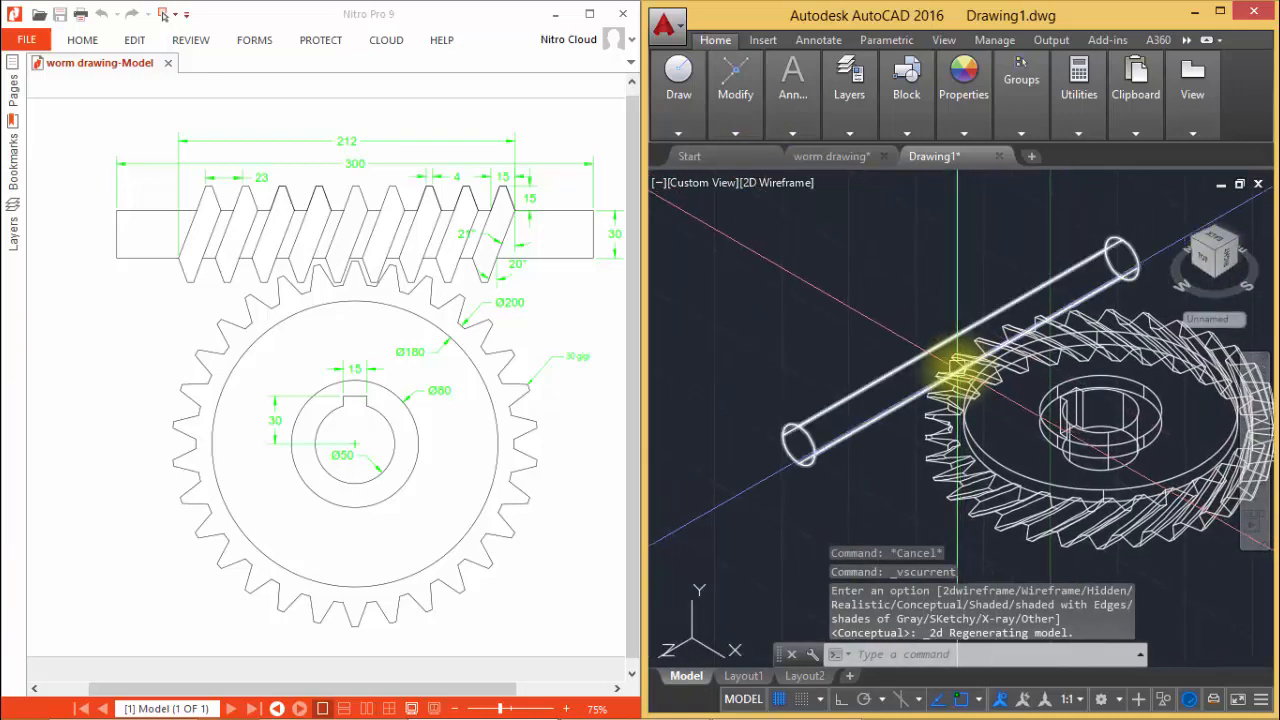
{"action": "key", "text": "F7"}
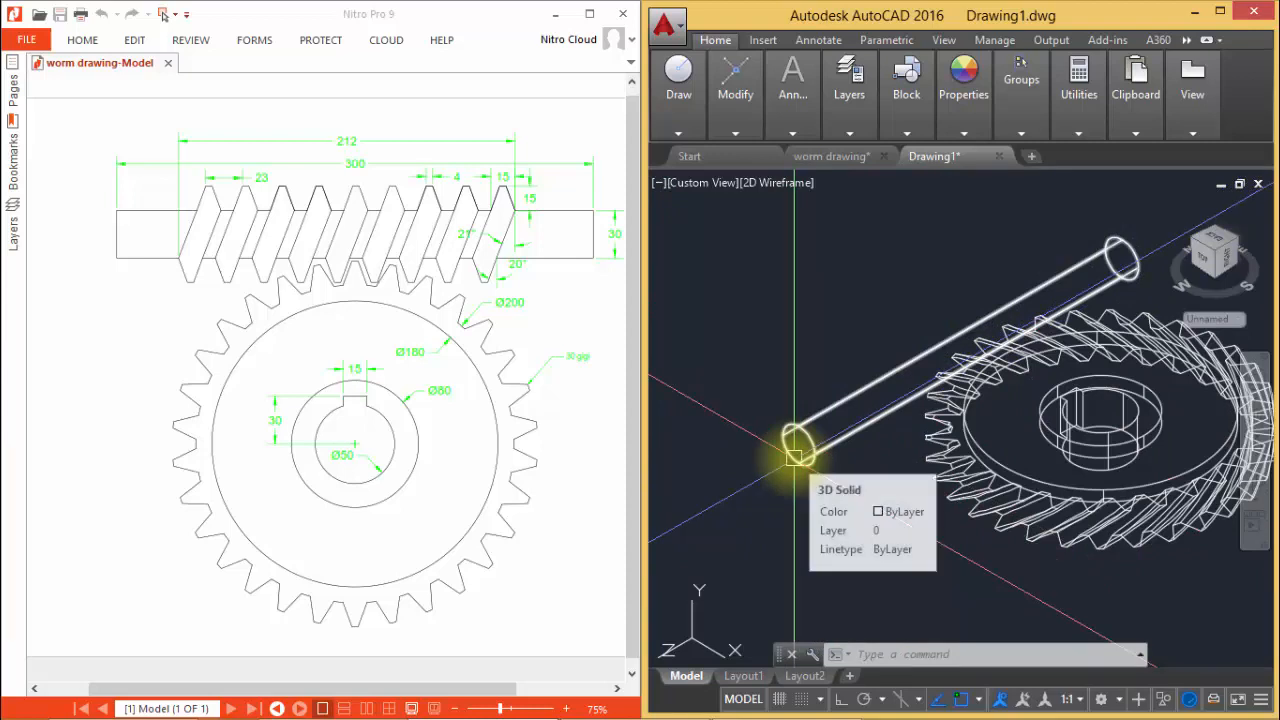
Start a helix centred on the shaft's near end face, with base and top radii of 15
{"action": "type", "text": "hel"}
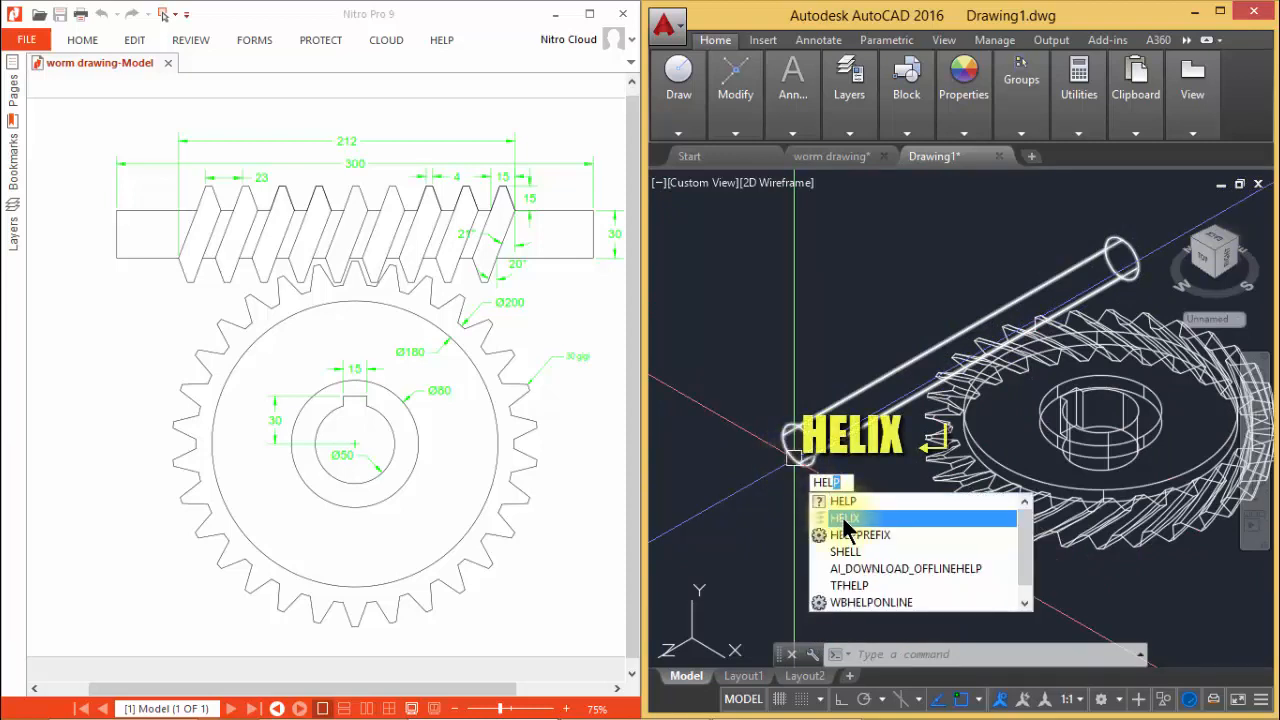
{"action": "left_click", "coordinate": [845, 519]}
{"action": "scroll", "coordinate": [822, 560], "scroll_direction": "up", "scroll_amount": 3}
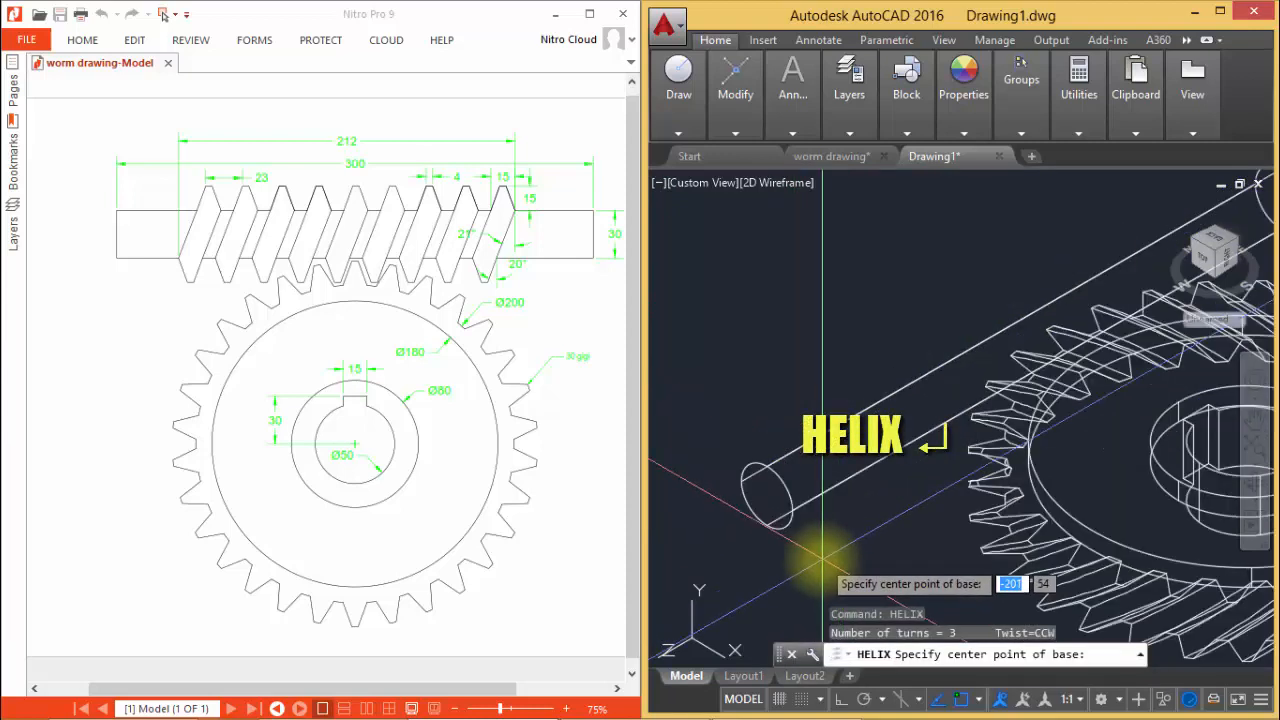
{"action": "left_click", "coordinate": [767, 493]}
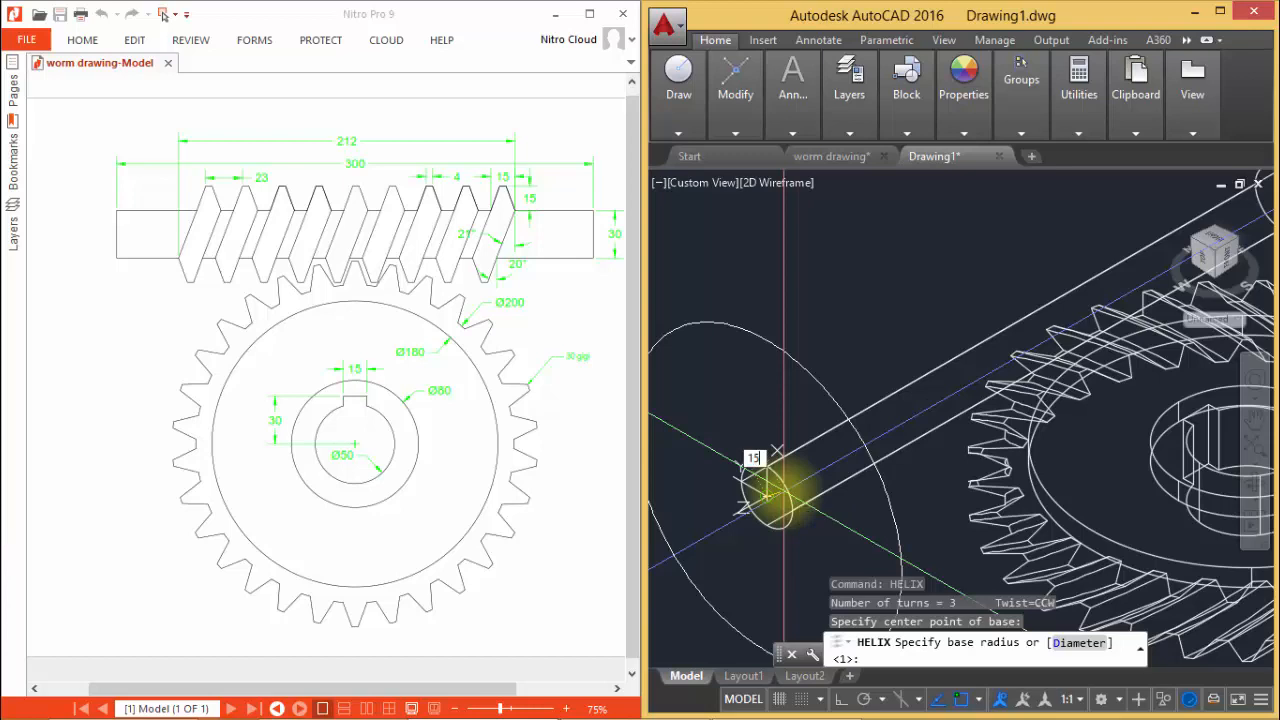
{"action": "key", "text": "Return"}
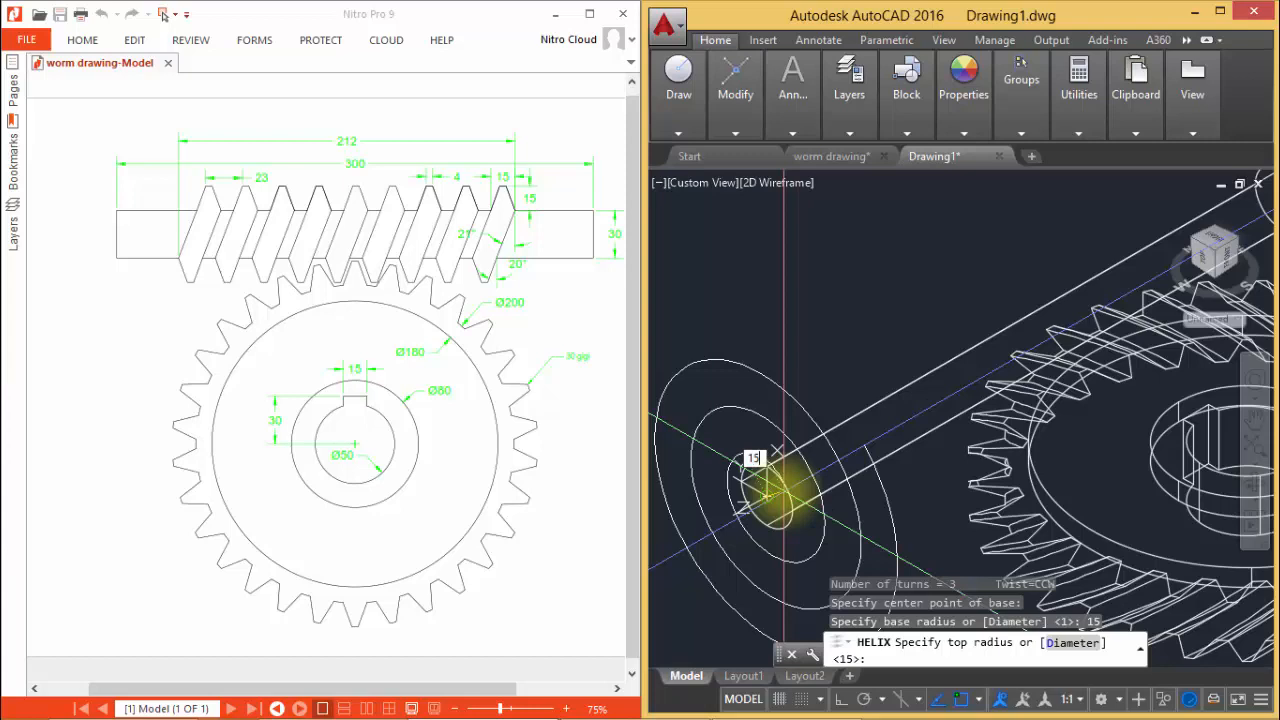
{"action": "type", "text": "15"}
{"action": "key", "text": "Return"}
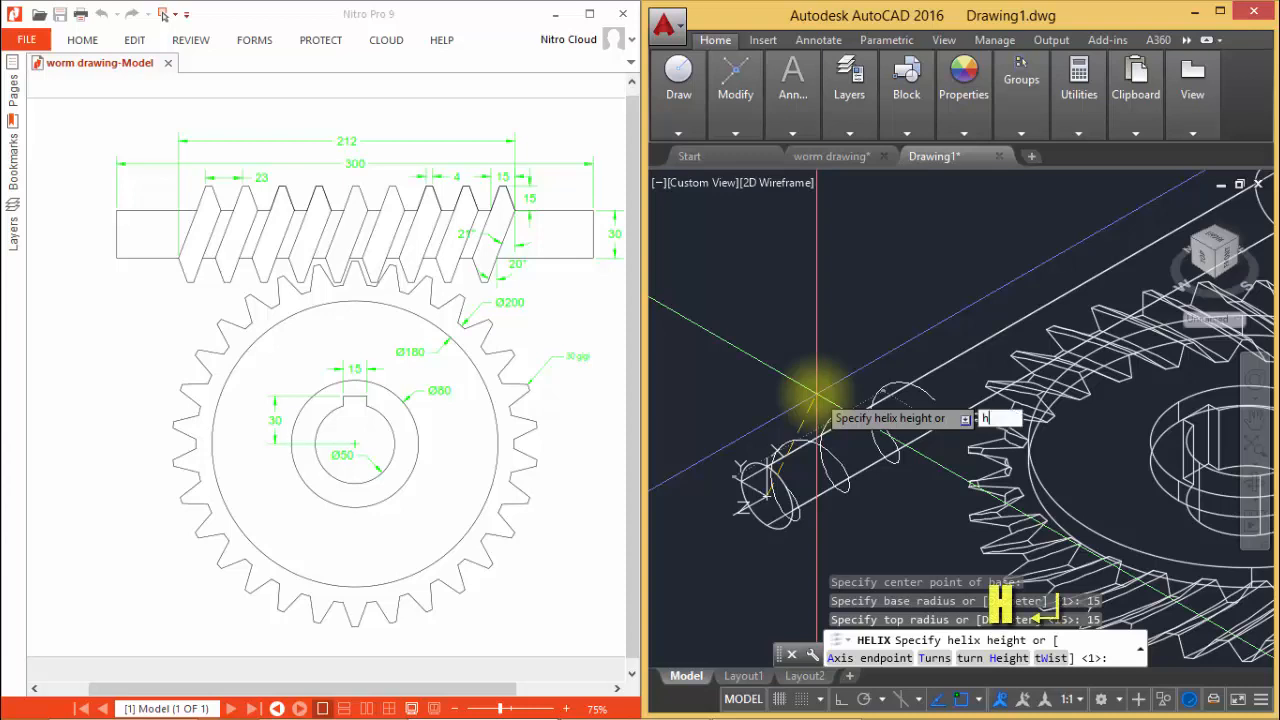
Give the helix a turn height of 23 and a total height of 300 along the shaft
{"action": "key", "text": "Return"}
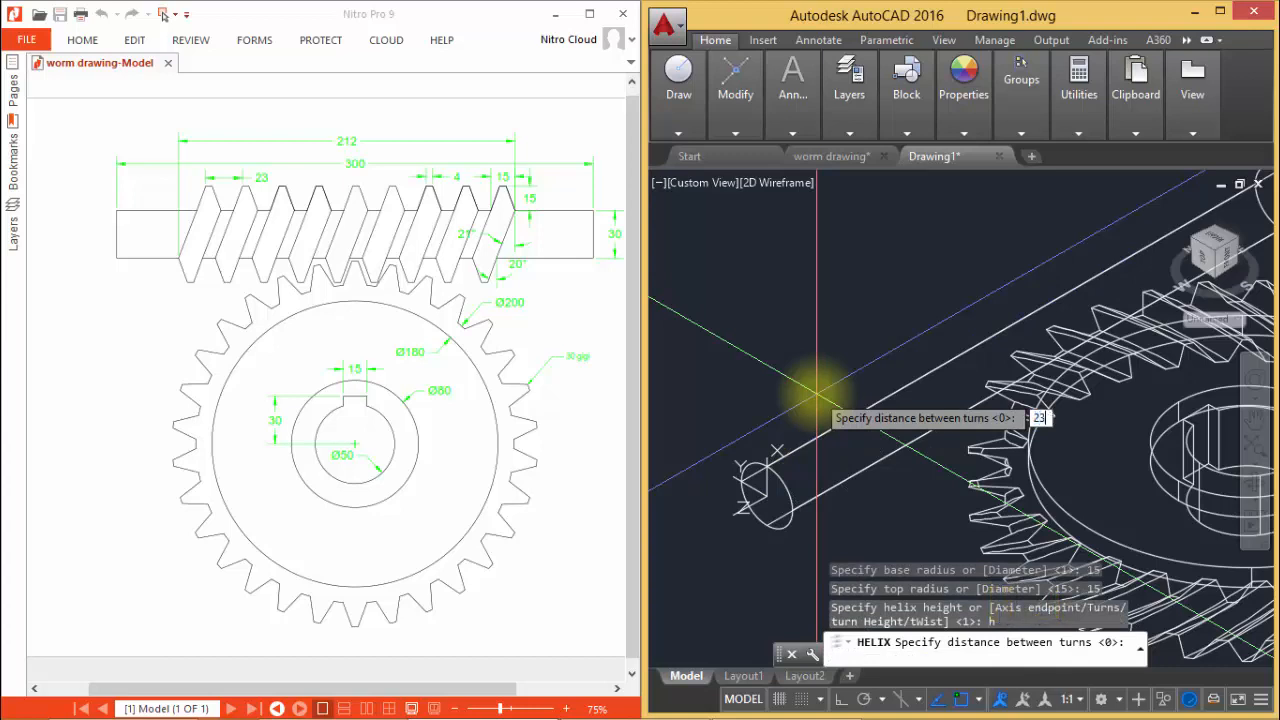
{"action": "key", "text": "Return"}
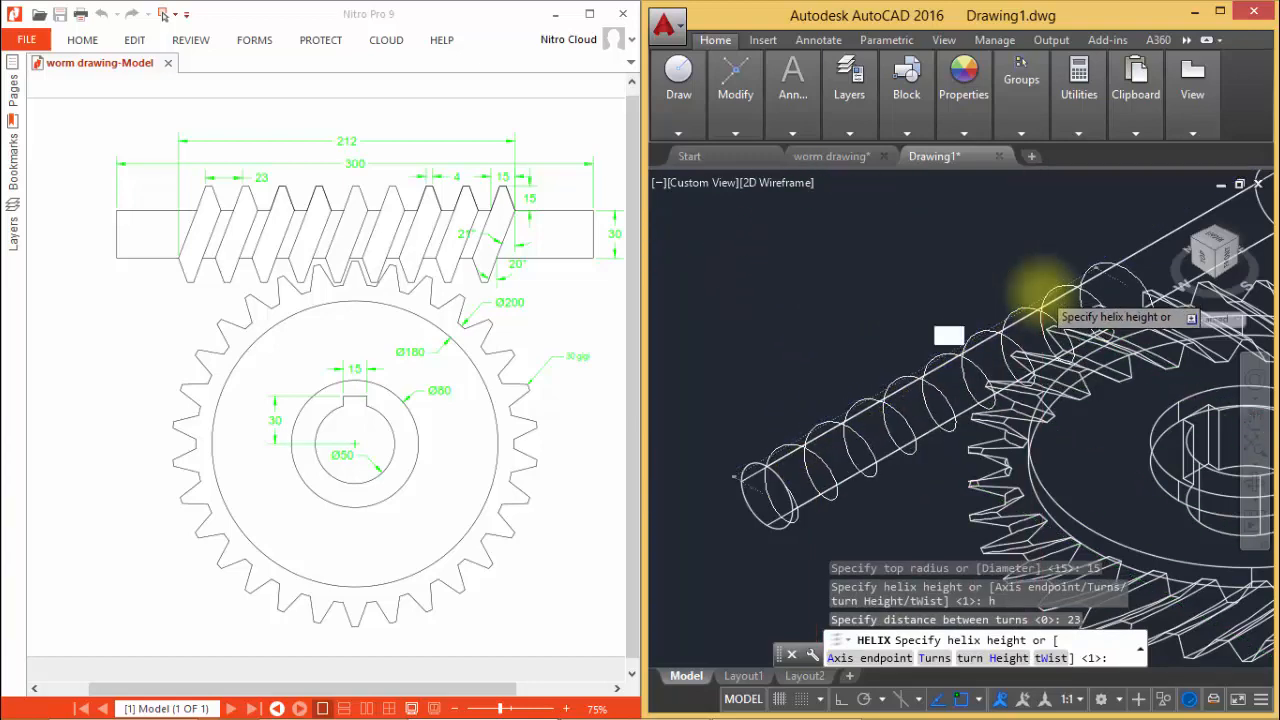
{"action": "scroll", "coordinate": [1075, 280], "scroll_direction": "down", "scroll_amount": 2}
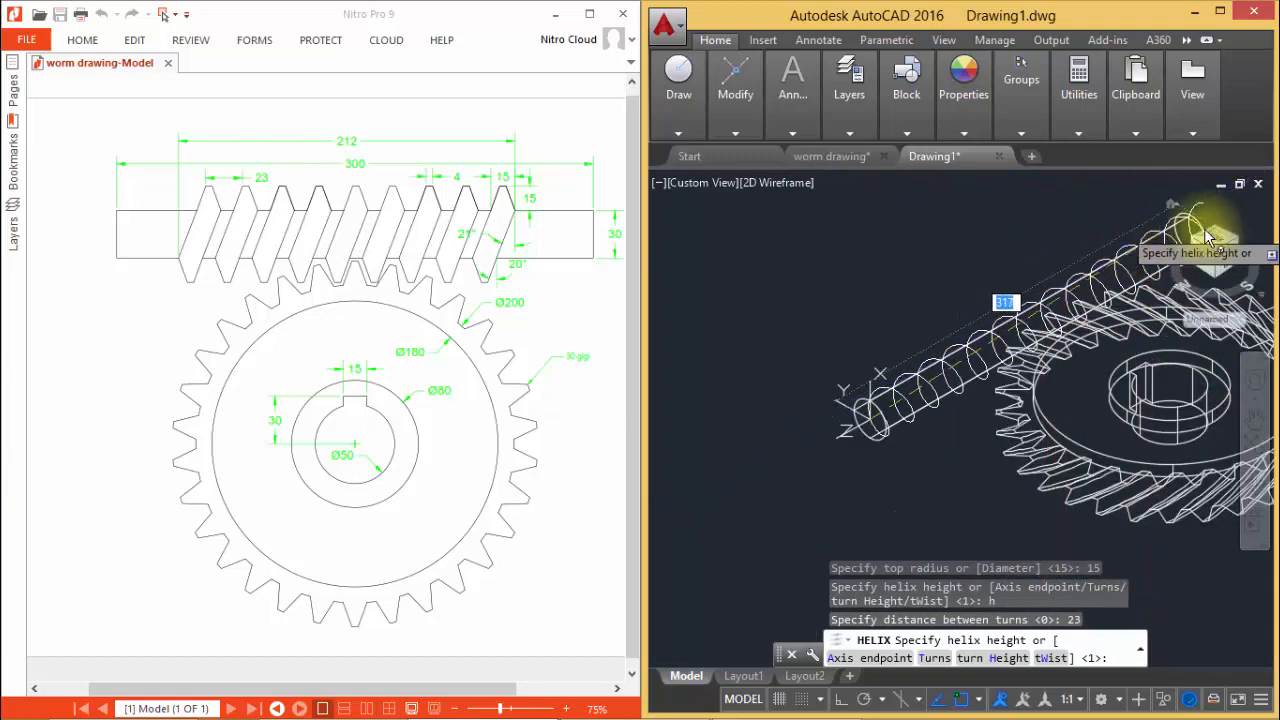
{"action": "type", "text": "300"}
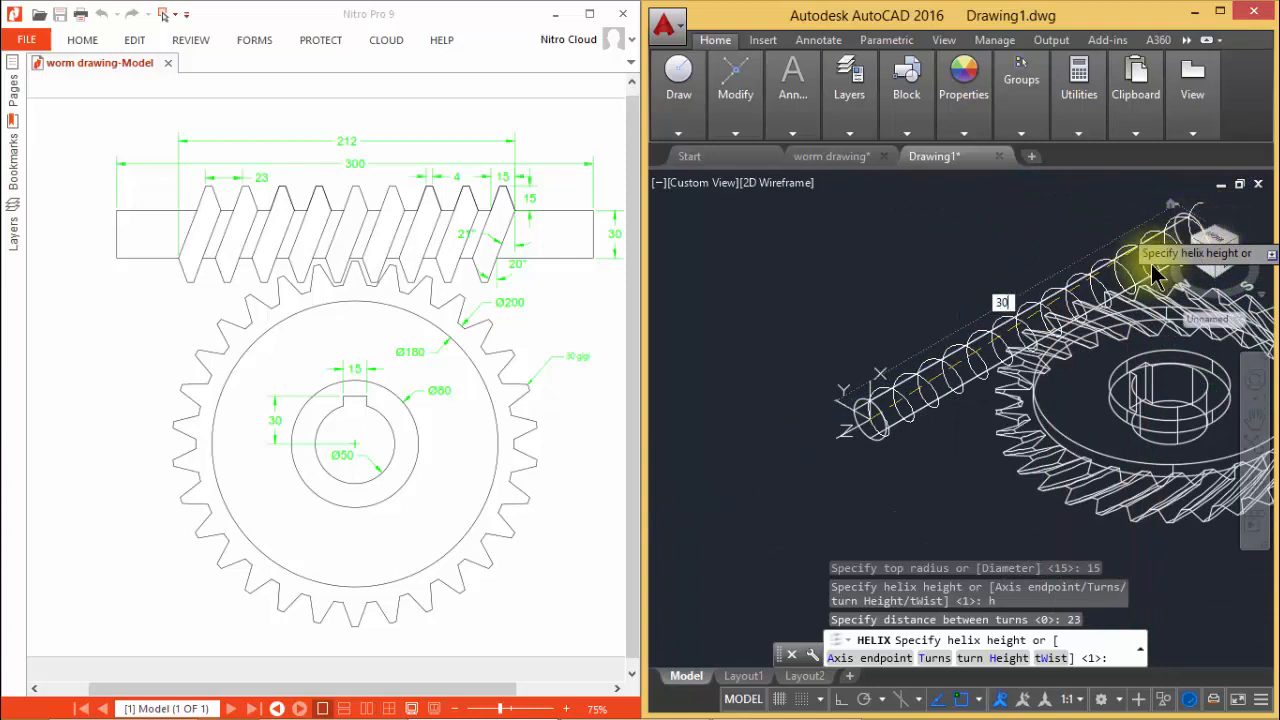
{"action": "key", "text": "Return"}
{"action": "middle_click_drag", "start_coordinate": [1097, 243], "coordinate": [1054, 225]}
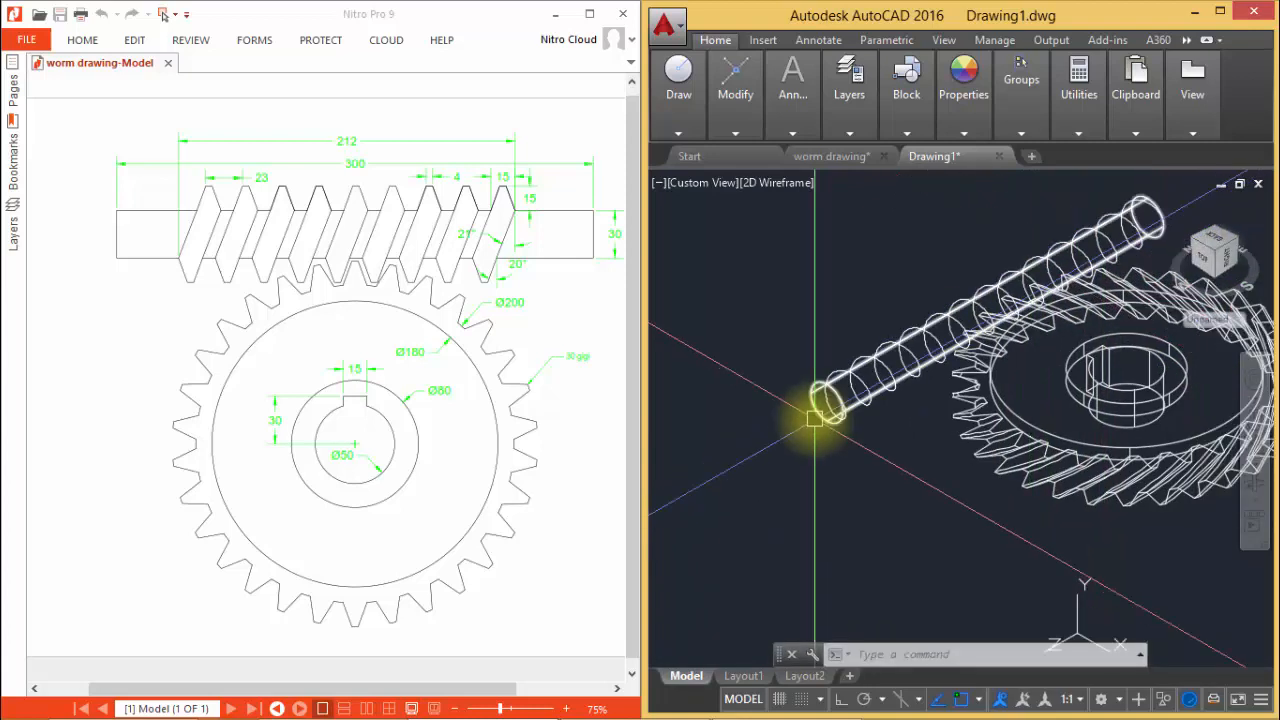
In the Left view with the shaft lying horizontally, draw a horizontal line 4 long beyond the shaft's end, with Ortho on
{"action": "left_click", "coordinate": [1208, 268]}
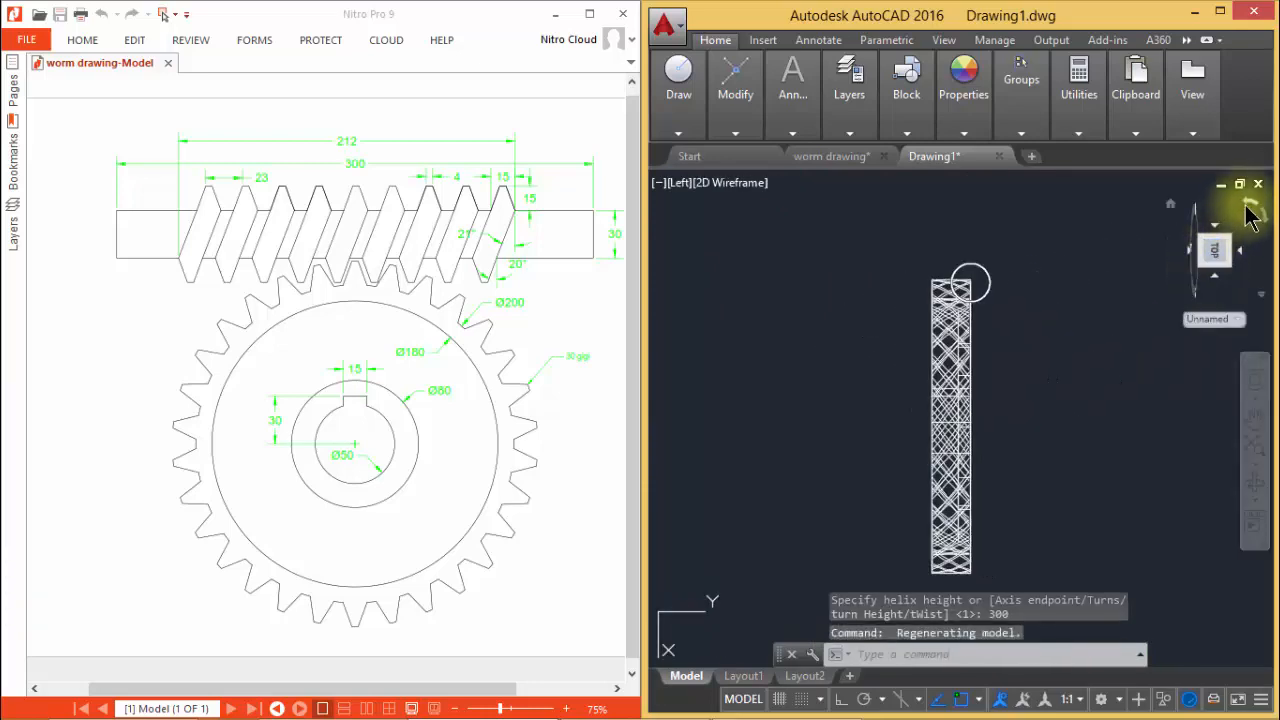
{"action": "left_click", "coordinate": [1248, 210]}
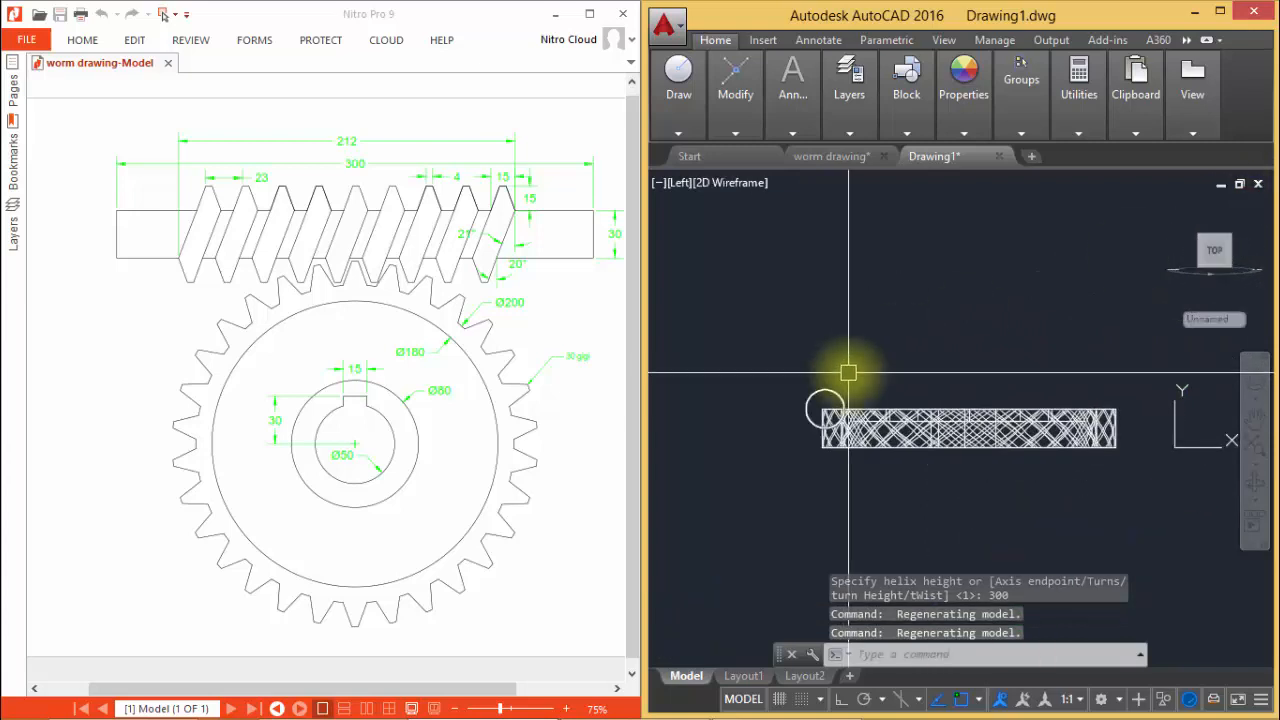
{"action": "scroll", "coordinate": [781, 397], "scroll_direction": "up", "scroll_amount": 3}
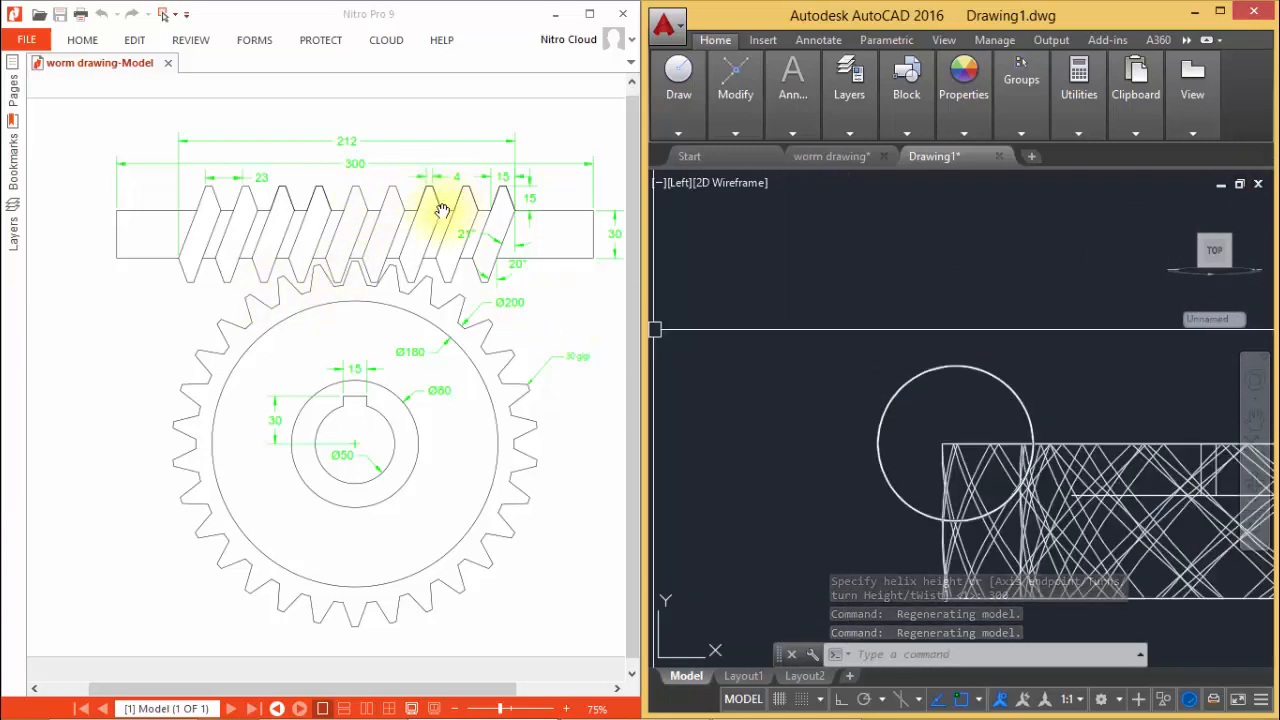
{"action": "middle_click_drag", "start_coordinate": [817, 403], "coordinate": [868, 423]}
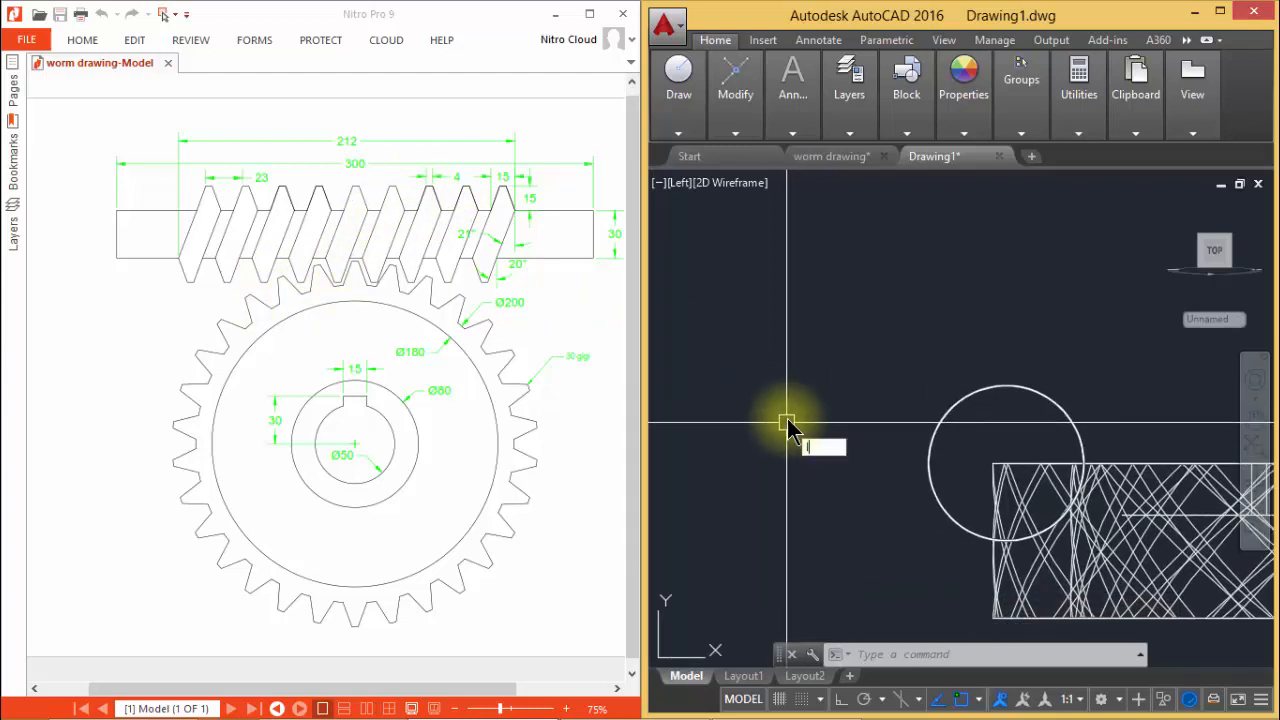
{"action": "key", "text": "Return"}
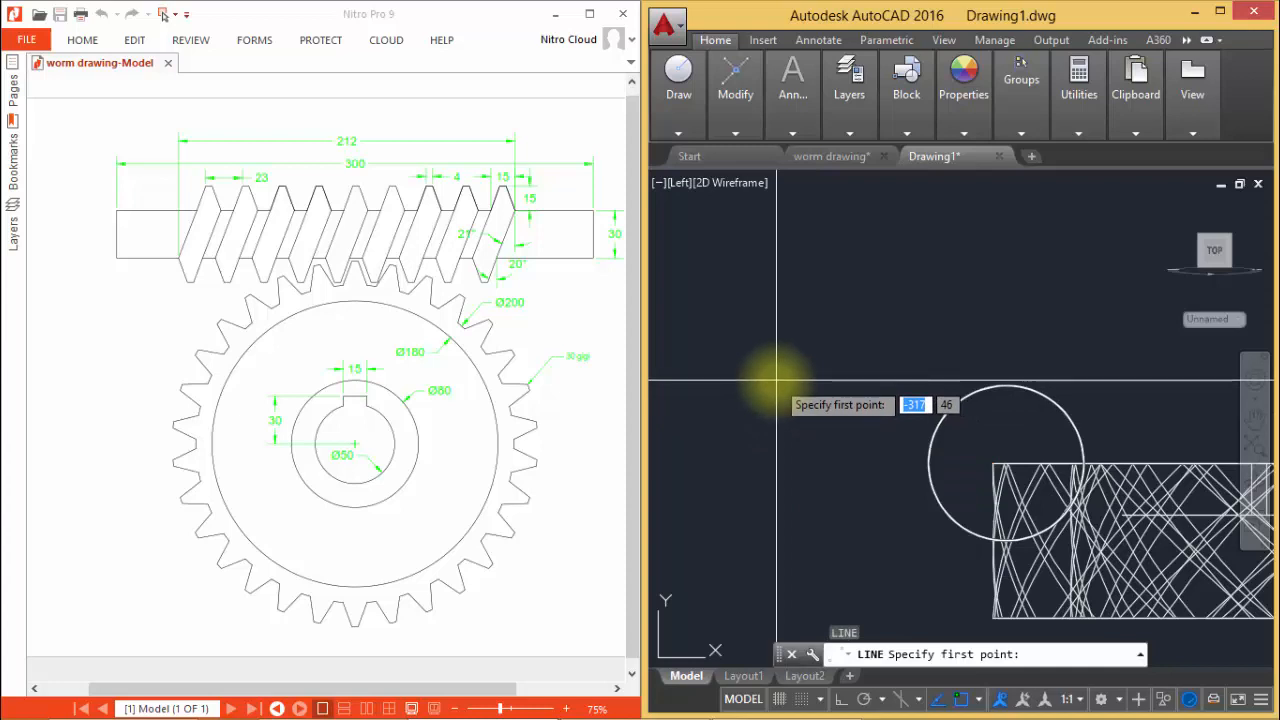
{"action": "key", "text": "F8"}
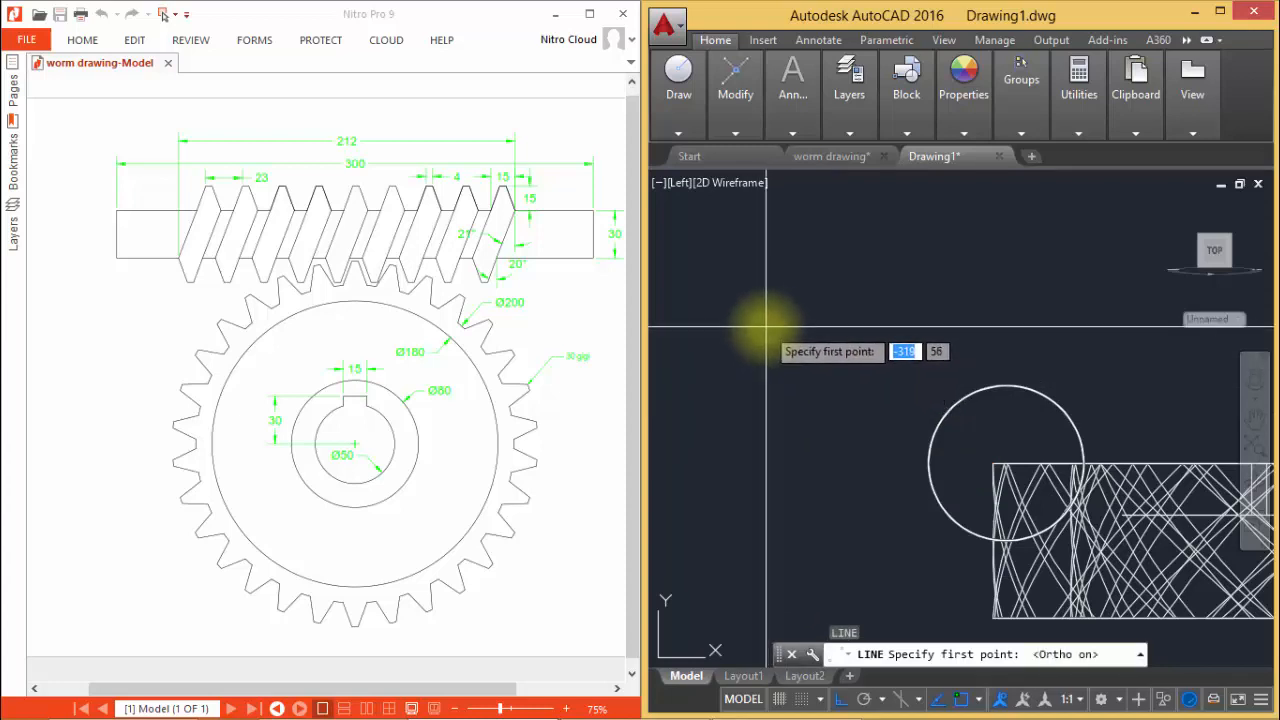
{"action": "left_click", "coordinate": [762, 331]}
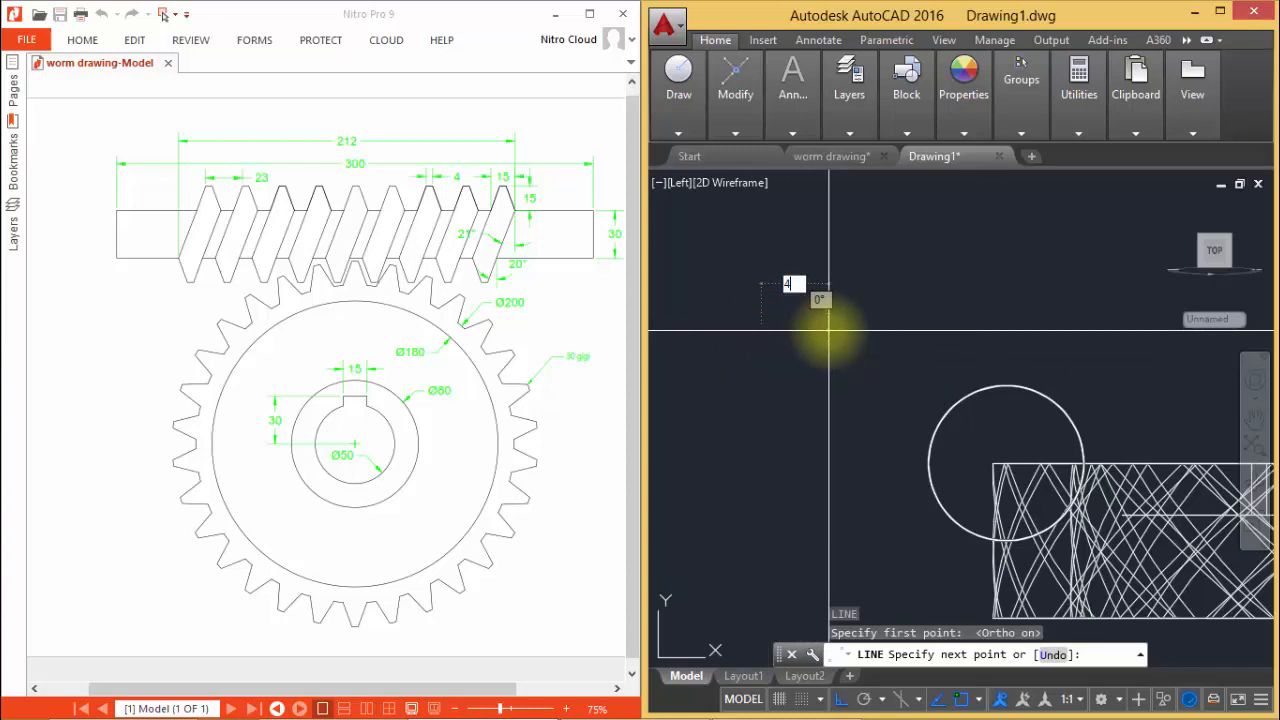
{"action": "key", "text": "Return"}
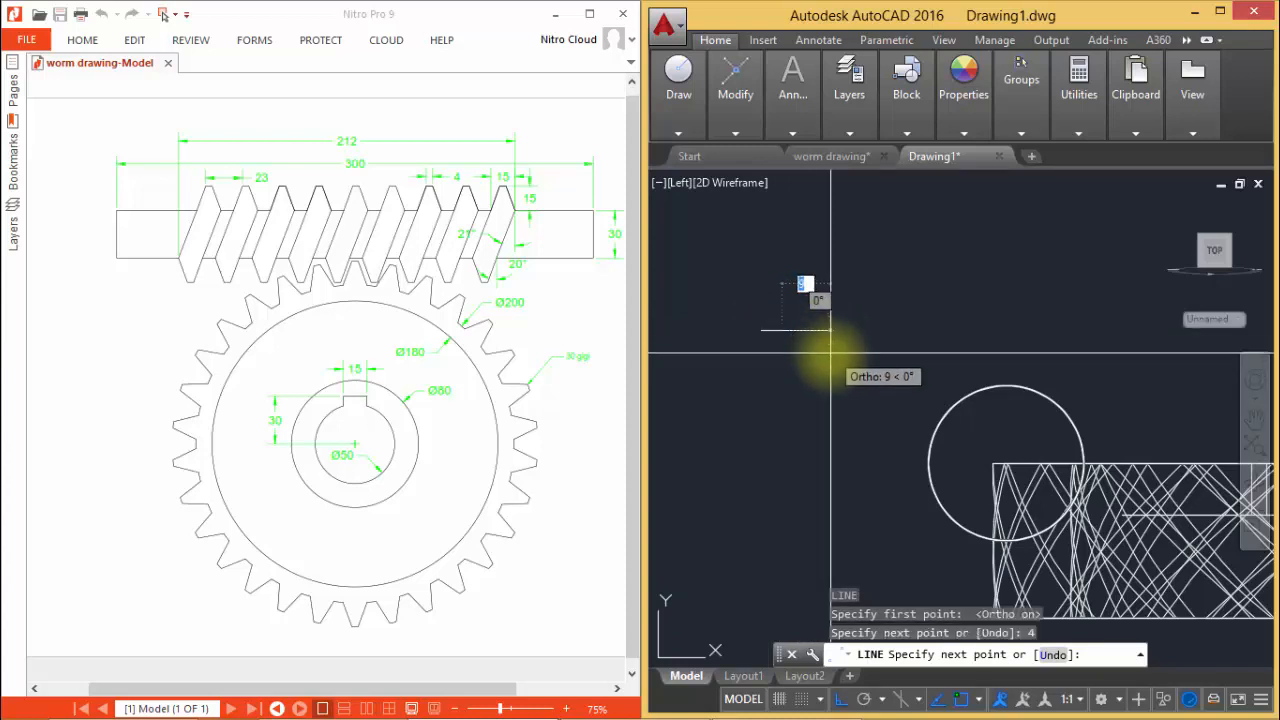
{"action": "key", "text": "Return"}
{"action": "middle_click_drag", "start_coordinate": [787, 374], "coordinate": [796, 379]}
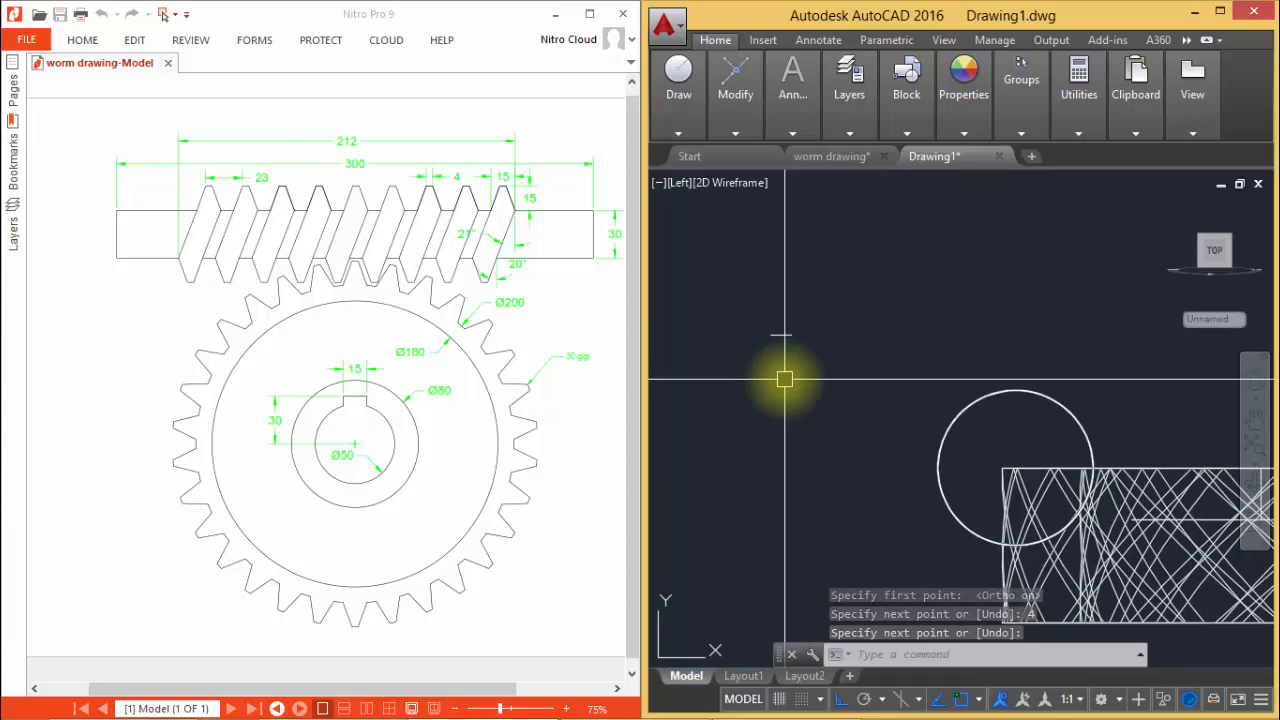
Draw a vertical line 15 long downward from the midpoint of the short horizontal line
{"action": "type", "text": "l"}
{"action": "key", "text": "Return"}
{"action": "scroll", "coordinate": [778, 336], "scroll_direction": "up", "scroll_amount": 2}
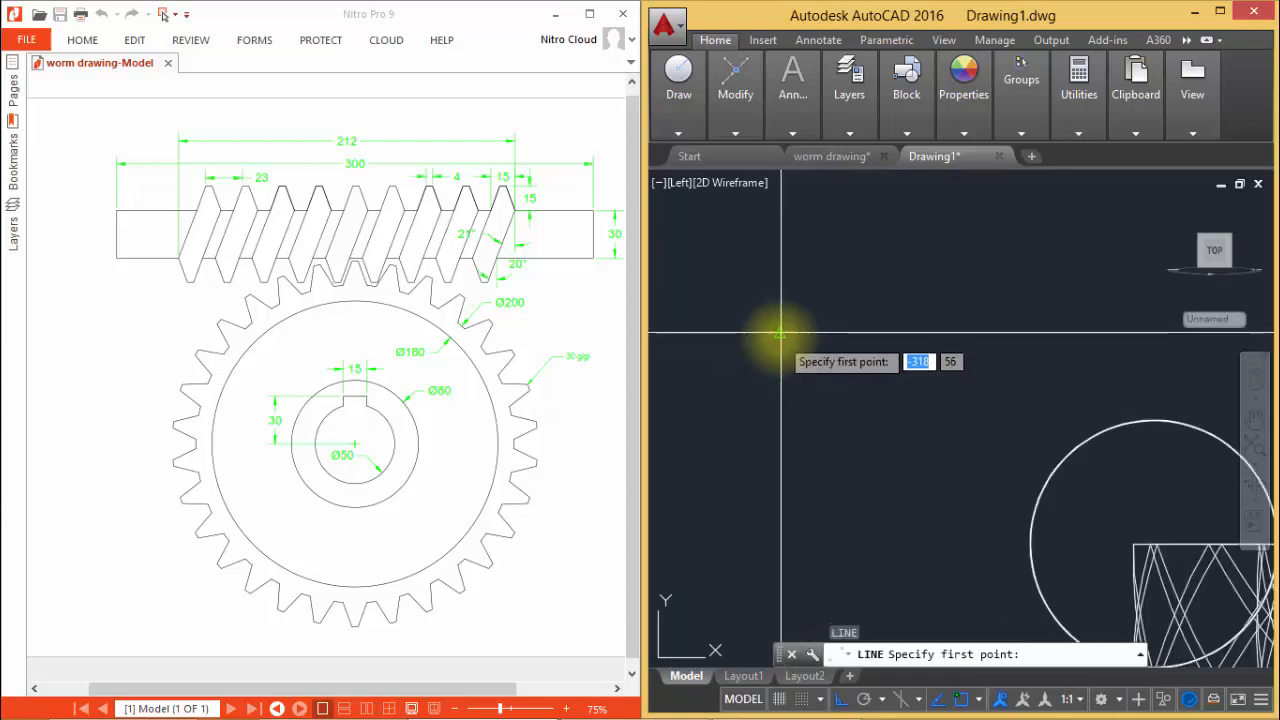
{"action": "left_click", "coordinate": [780, 332]}
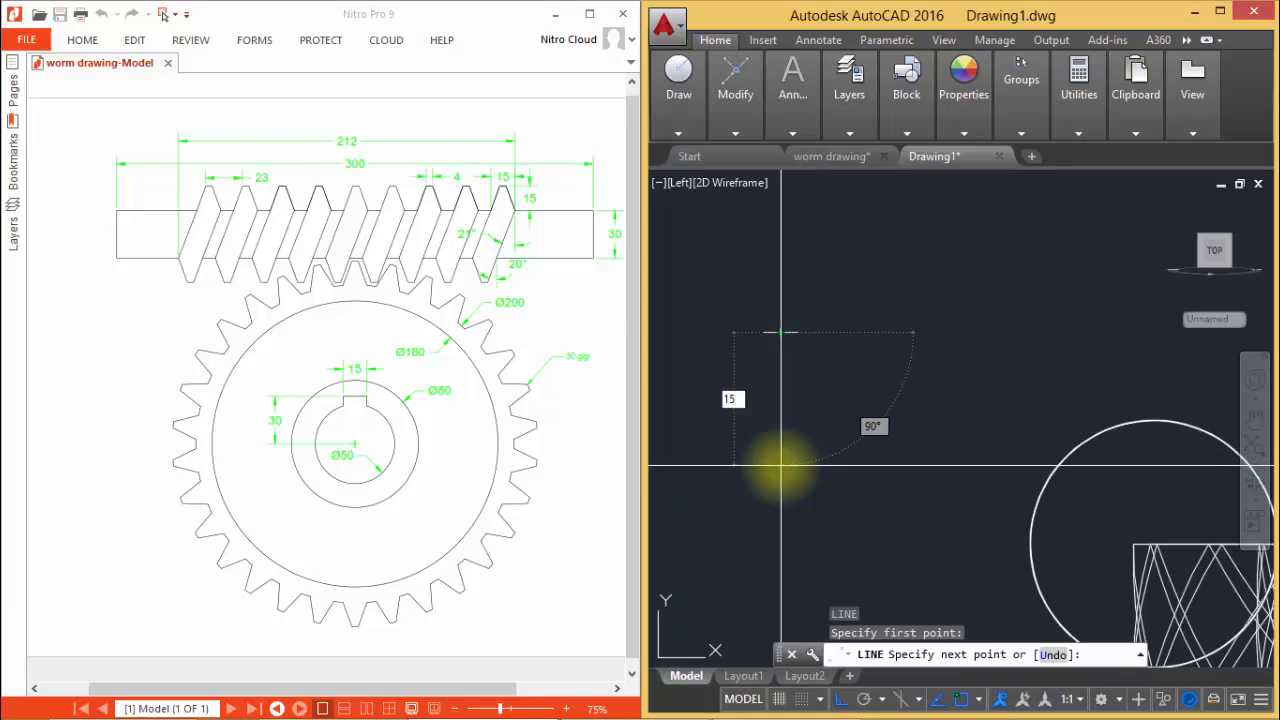
{"action": "type", "text": "15"}
{"action": "key", "text": "Return"}
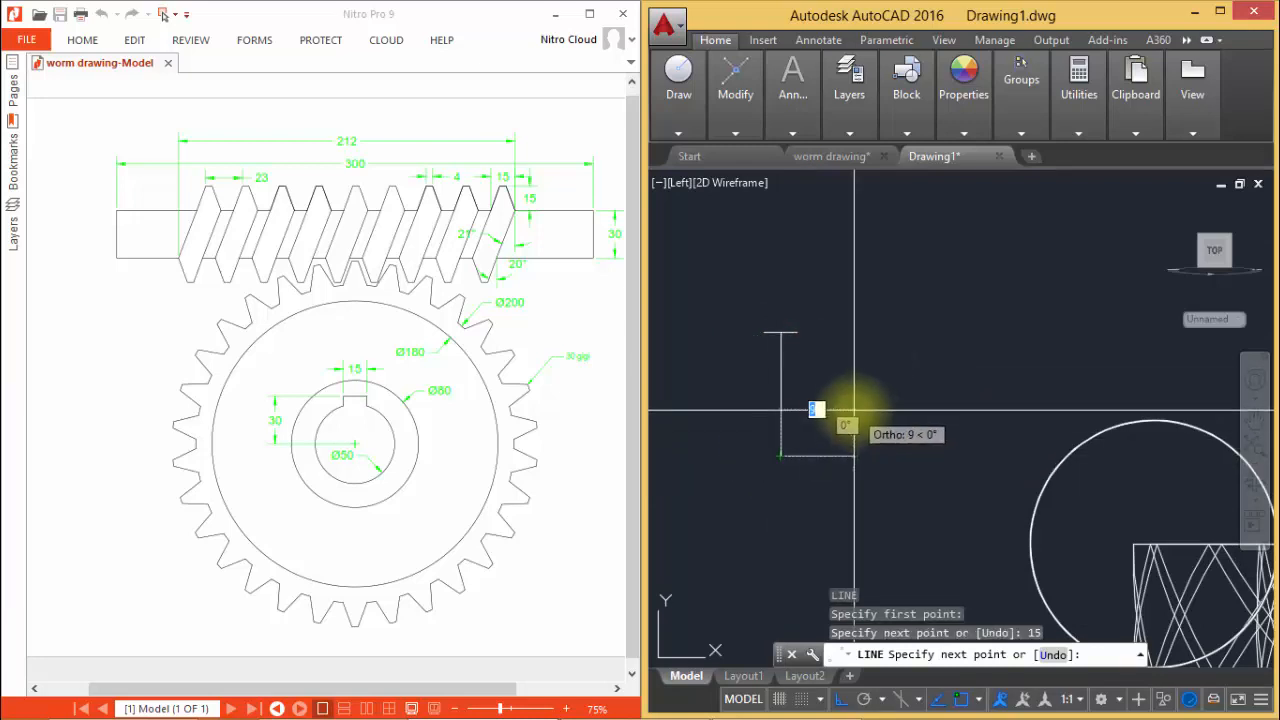
{"action": "key", "text": "Return"}
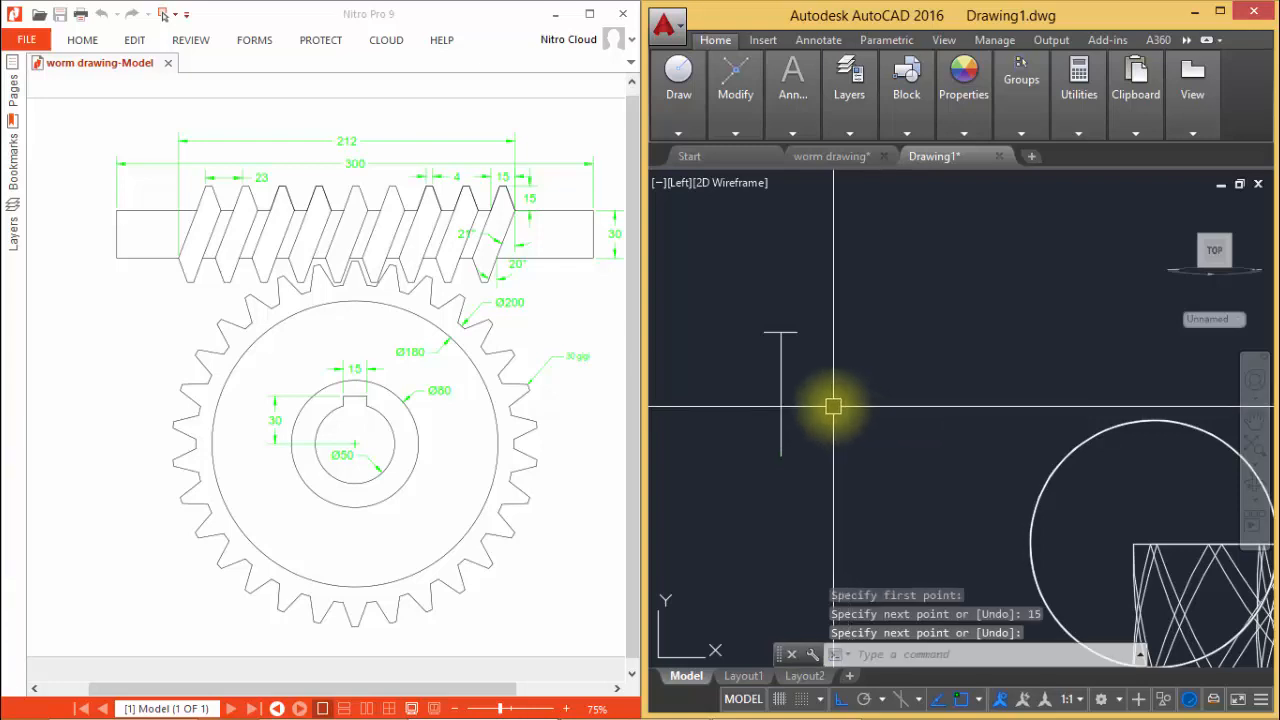
{"action": "left_click", "coordinate": [832, 406]}
{"action": "left_click", "coordinate": [832, 406]}
Draw the tooth's slanted flank from the short line's right end, 18 long at an angle of -70 degrees
{"action": "key", "text": "Return"}
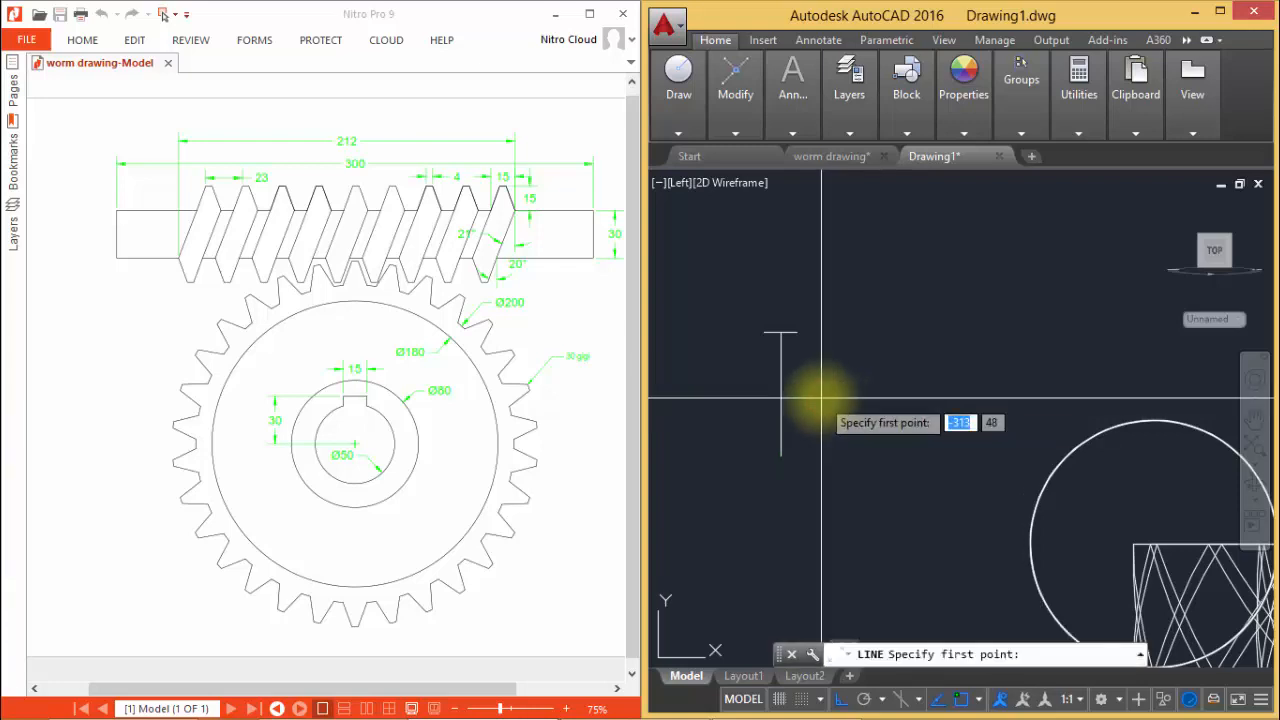
{"action": "left_click", "coordinate": [796, 333]}
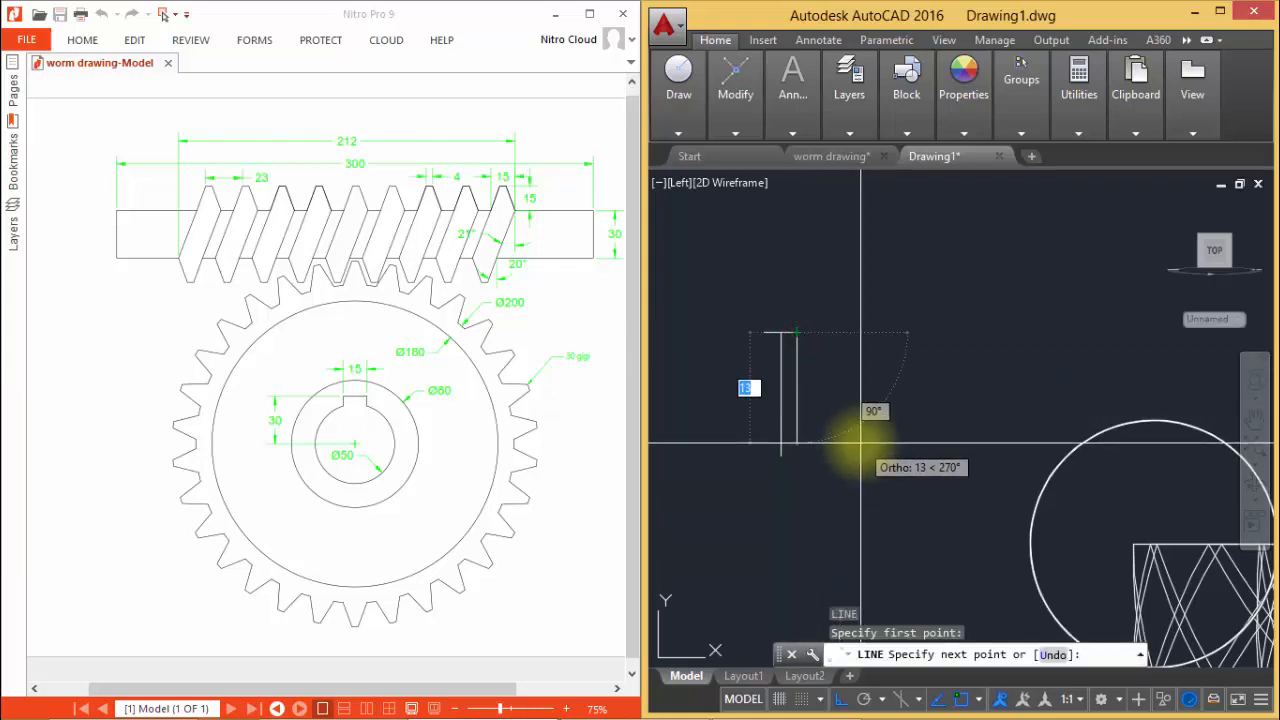
{"action": "type", "text": "18"}
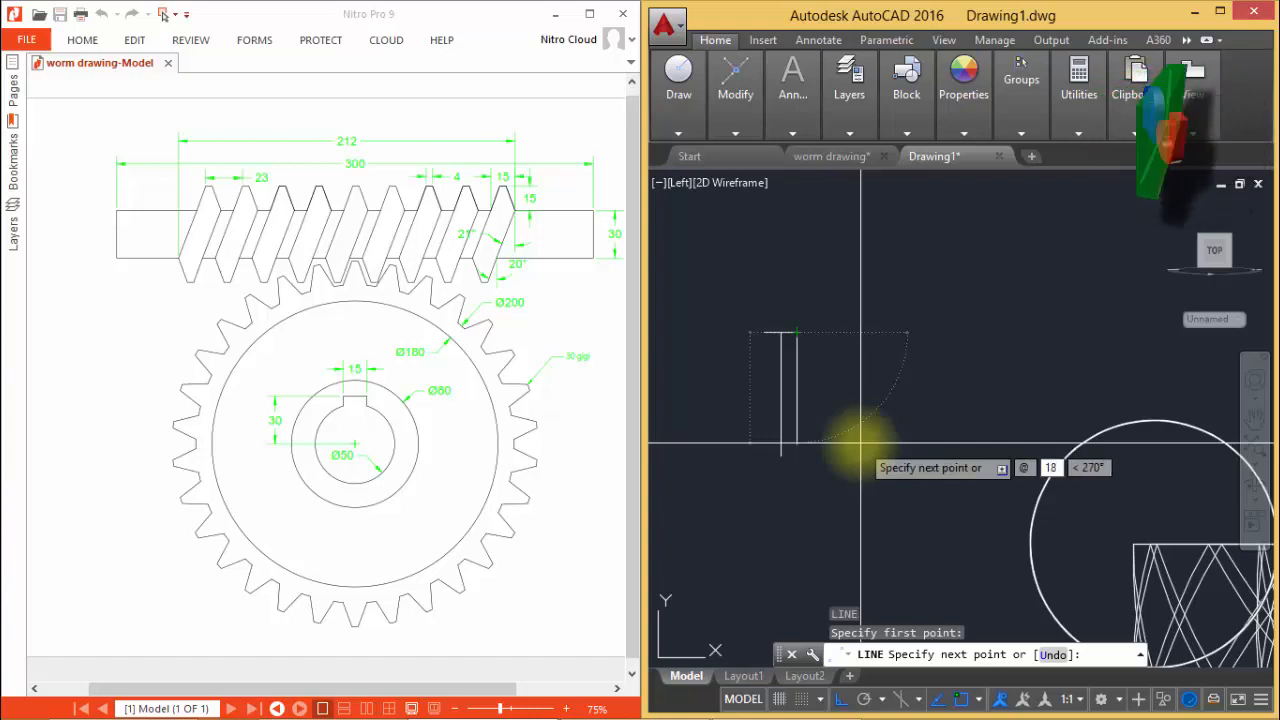
{"action": "key", "text": "Tab"}
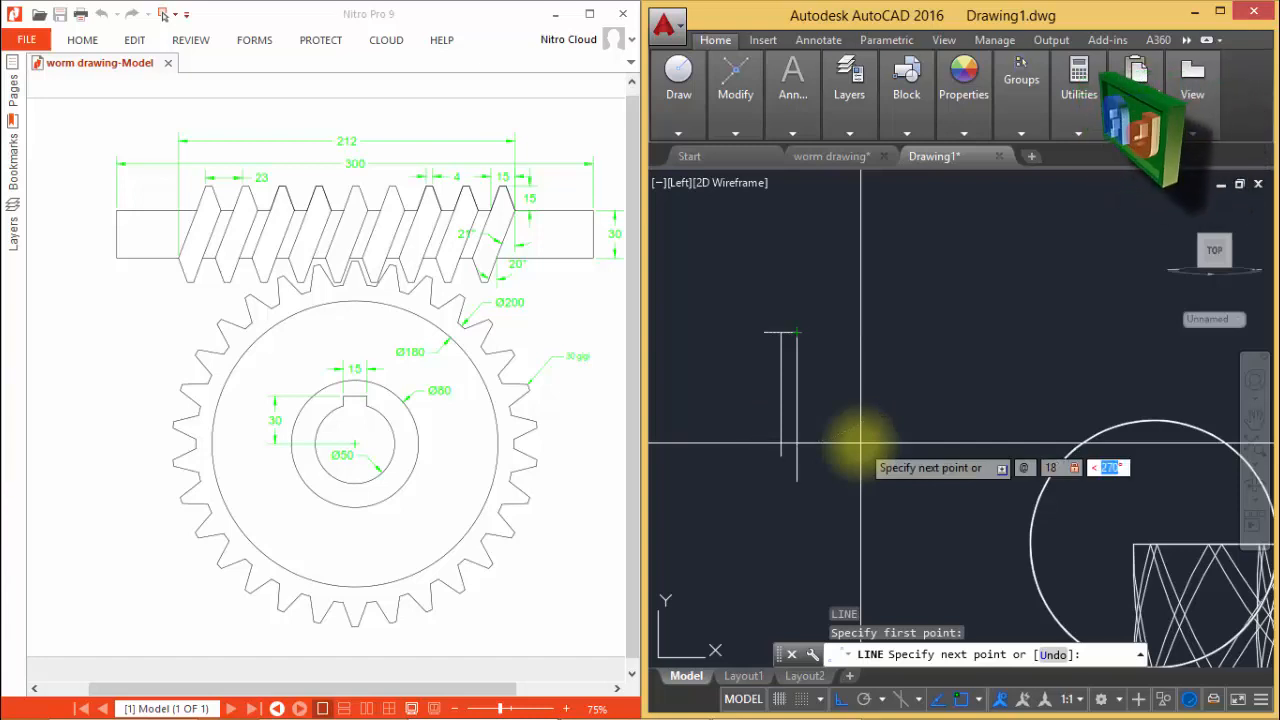
{"action": "type", "text": "-70"}
{"action": "key", "text": "Return"}
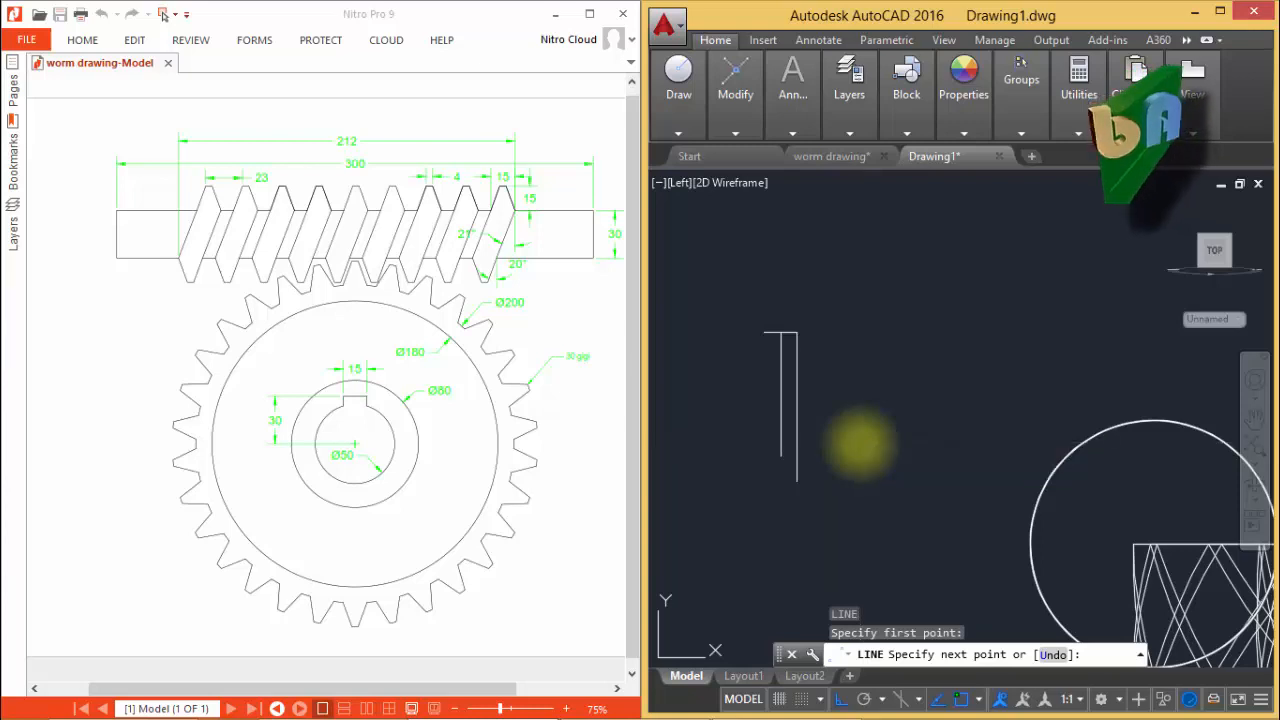
{"action": "key", "text": "Return"}
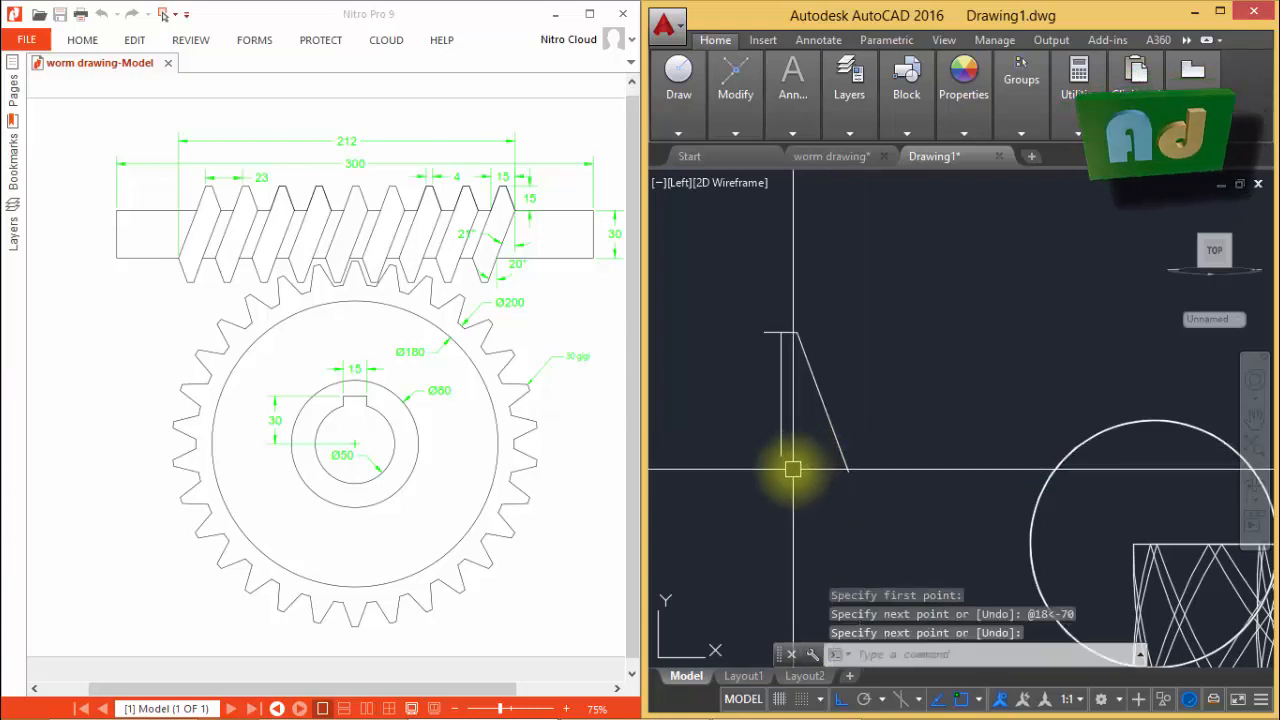
Draw a horizontal base line from the vertical line's lower end to beyond the slanted flank
{"action": "key", "text": "Return"}
{"action": "left_click", "coordinate": [781, 455]}
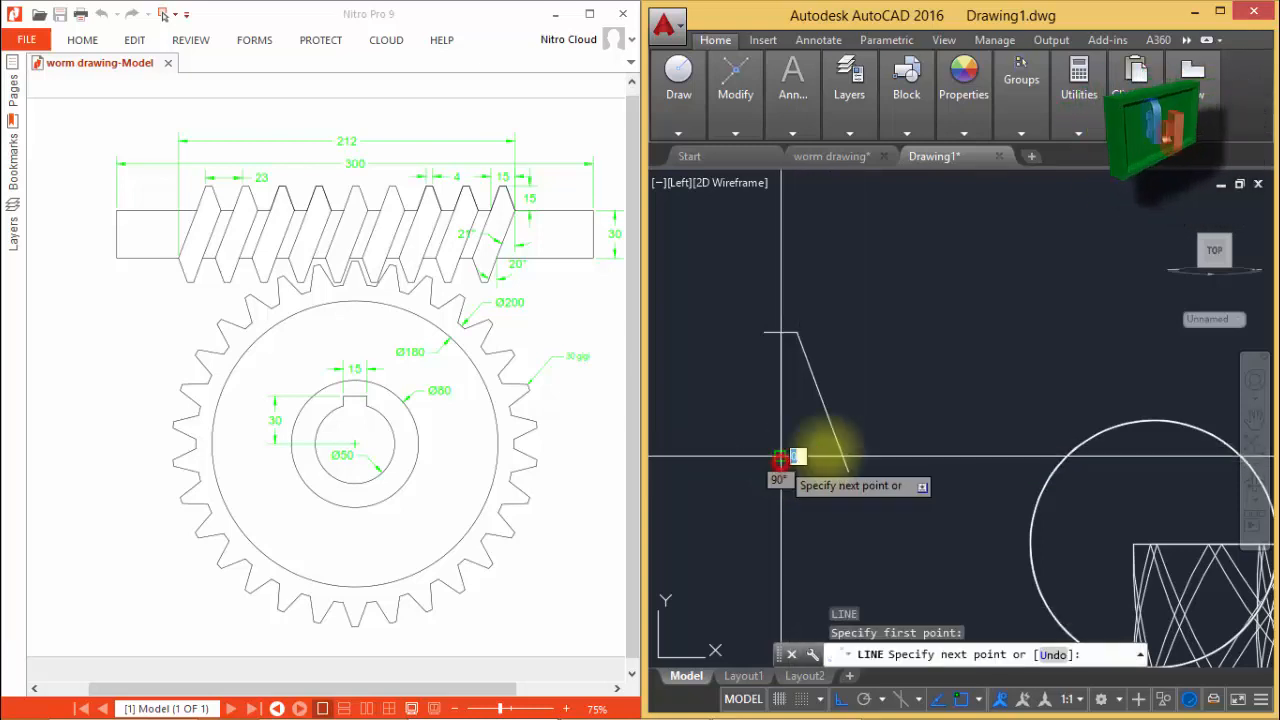
{"action": "left_click", "coordinate": [877, 449]}
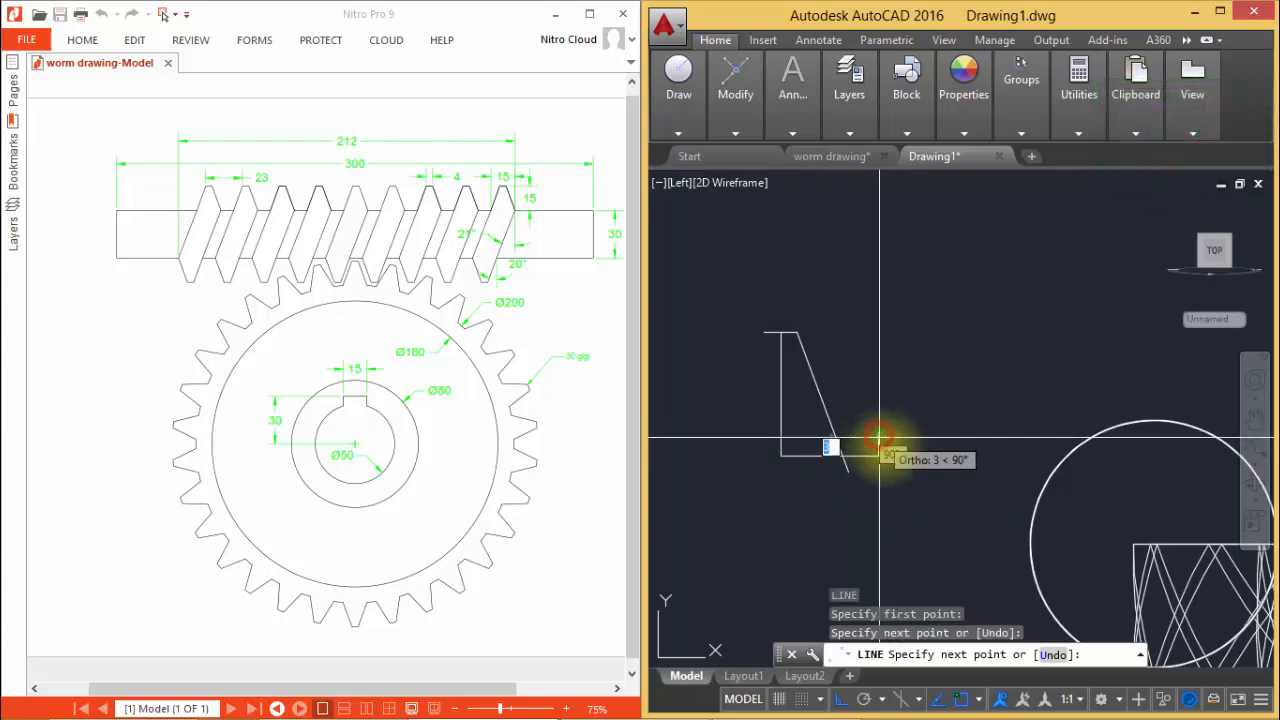
{"action": "key", "text": "Return"}
Trim the overhanging ends of the slanted flank and the base line where they cross
{"action": "scroll", "coordinate": [855, 485], "scroll_direction": "up", "scroll_amount": 2}
{"action": "type", "text": "tr"}
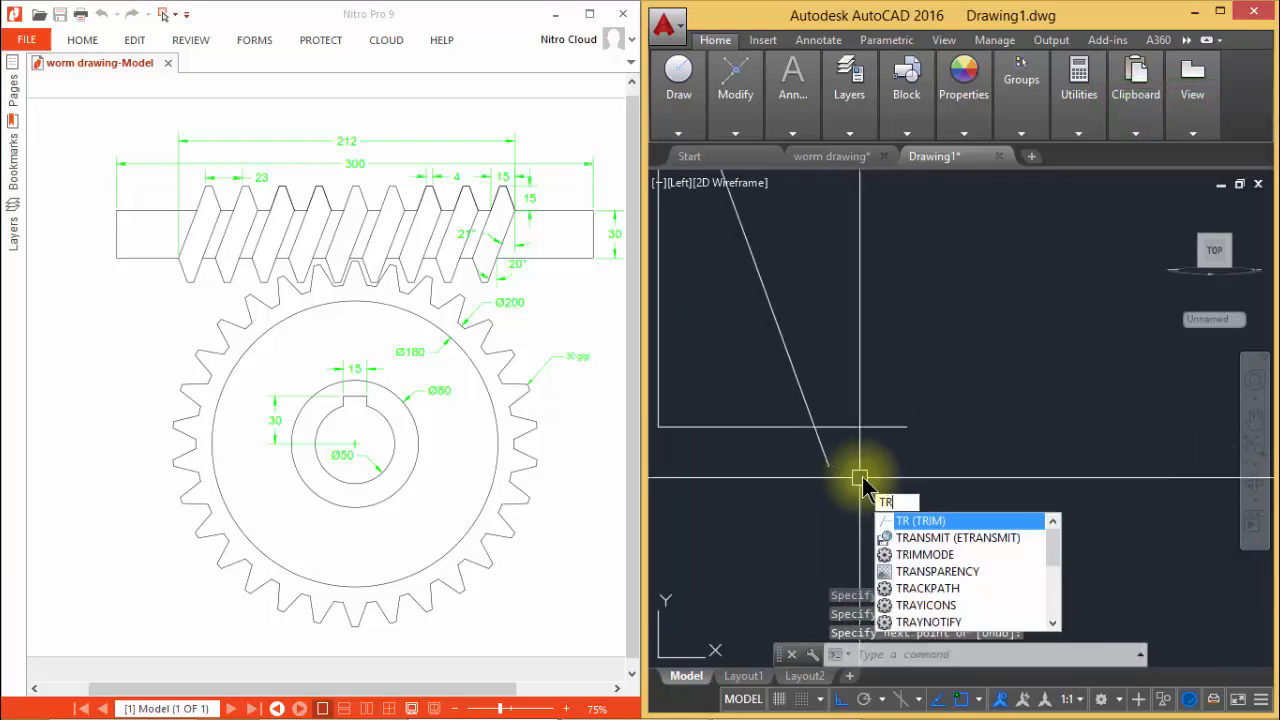
{"action": "key", "text": "Return"}
{"action": "key", "text": "Return"}
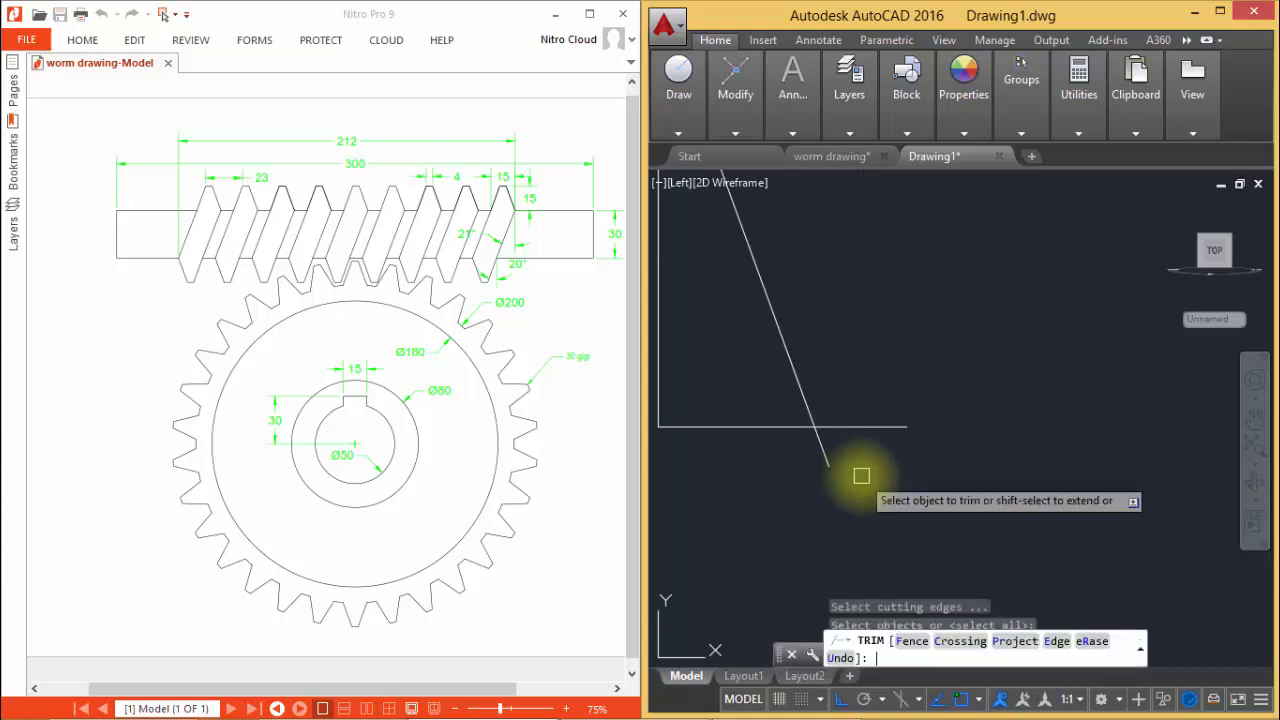
{"action": "left_click", "coordinate": [860, 471]}
{"action": "left_click", "coordinate": [817, 449]}
{"action": "left_click", "coordinate": [893, 455]}
{"action": "left_click", "coordinate": [869, 401]}
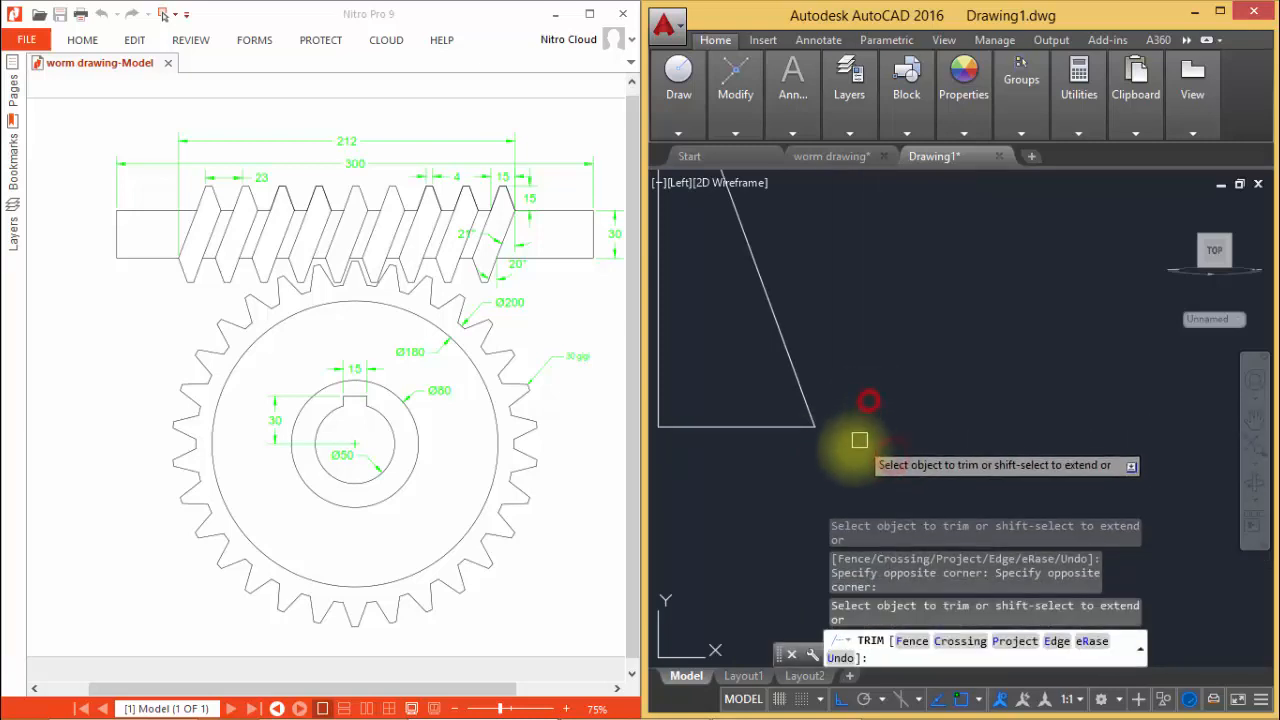
{"action": "middle_click_drag", "start_coordinate": [850, 457], "coordinate": [952, 502]}
{"action": "key", "text": "Return"}
{"action": "scroll", "coordinate": [956, 421], "scroll_direction": "down", "scroll_amount": 2}
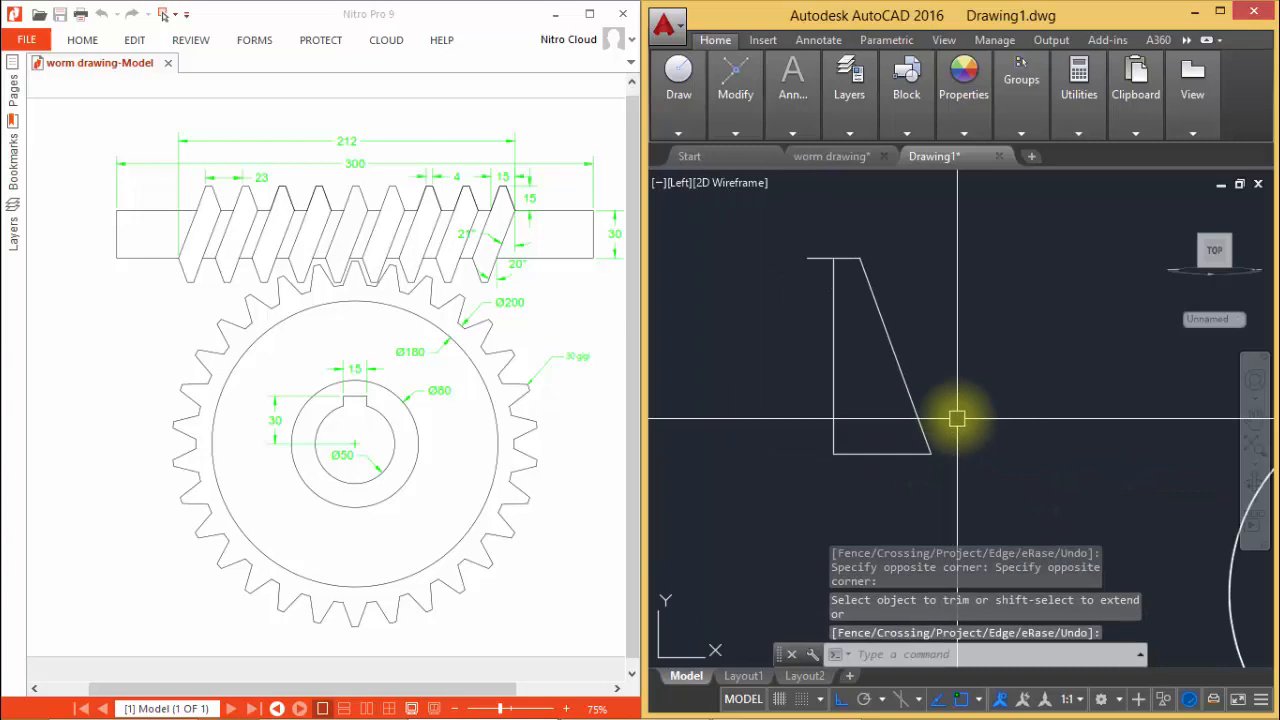
{"action": "left_click", "coordinate": [848, 381]}
{"action": "left_click", "coordinate": [803, 361]}
{"action": "key", "text": "Escape"}
{"action": "key", "text": "Escape"}
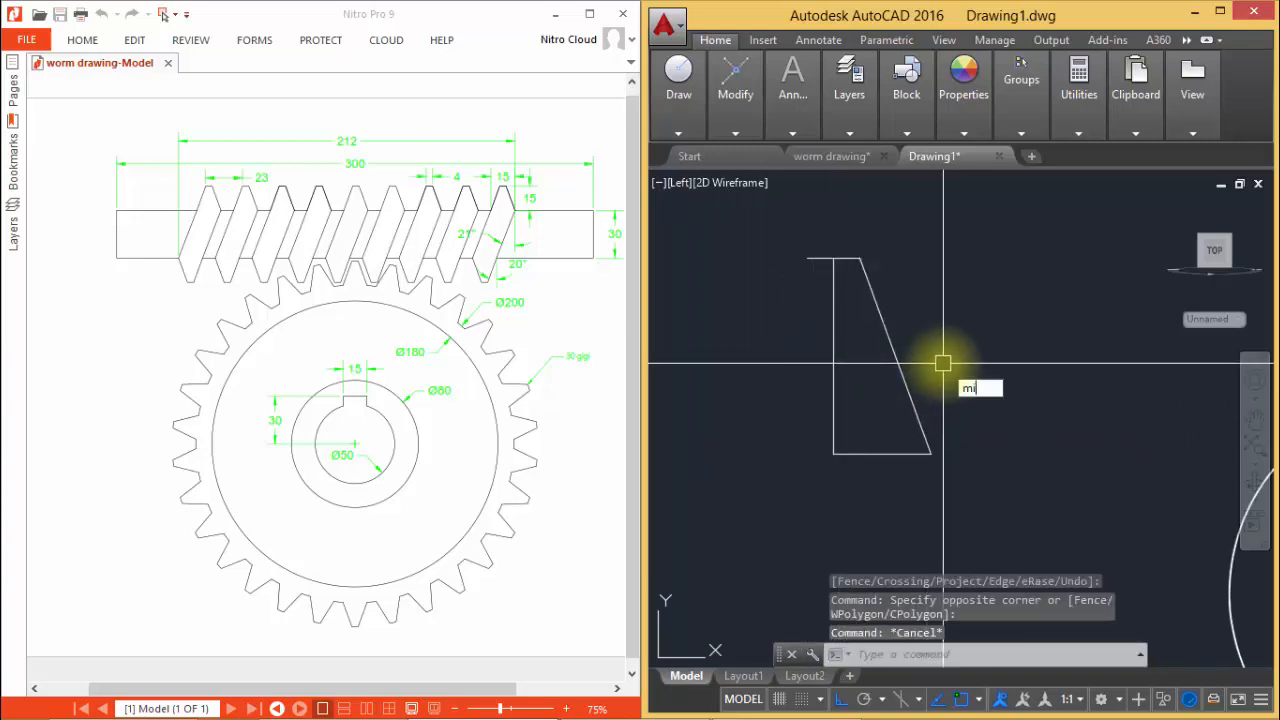
Mirror the slanted flank and base line about the vertical centre line, keeping the source objects
{"action": "type", "text": "mi"}
{"action": "key", "text": "Return"}
{"action": "left_click", "coordinate": [971, 488]}
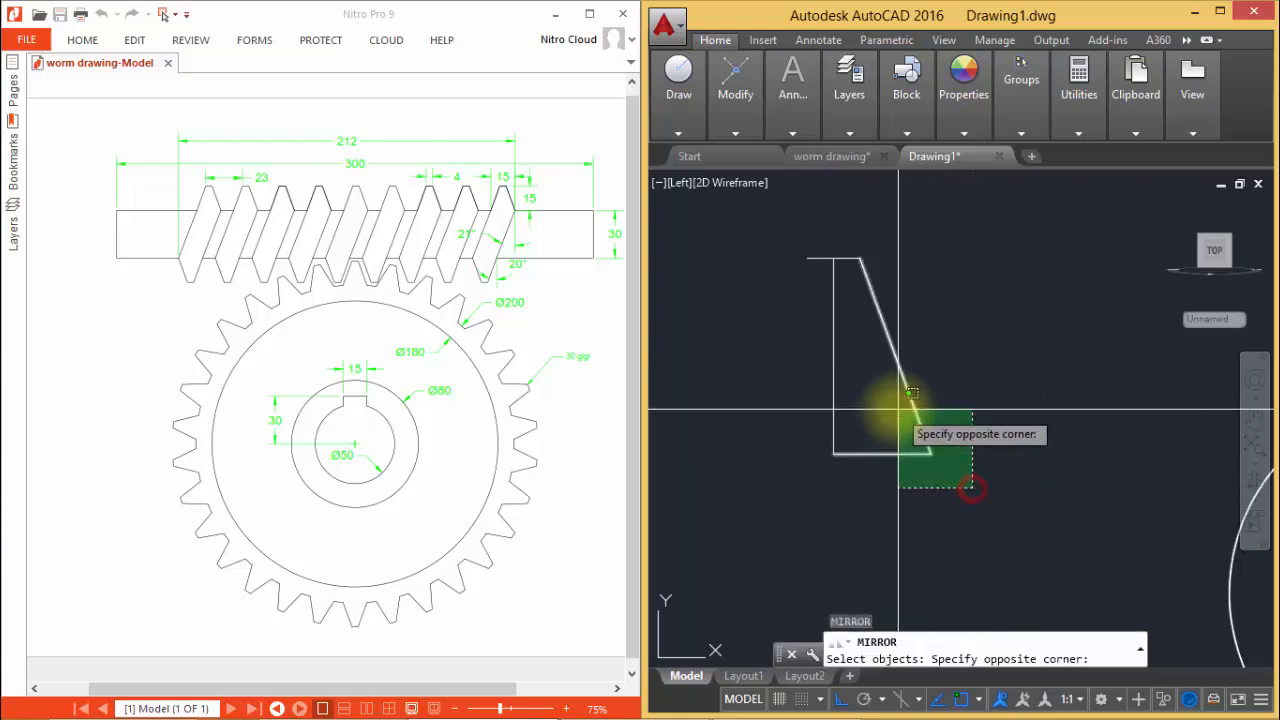
{"action": "left_click", "coordinate": [910, 393]}
{"action": "key", "text": "Return"}
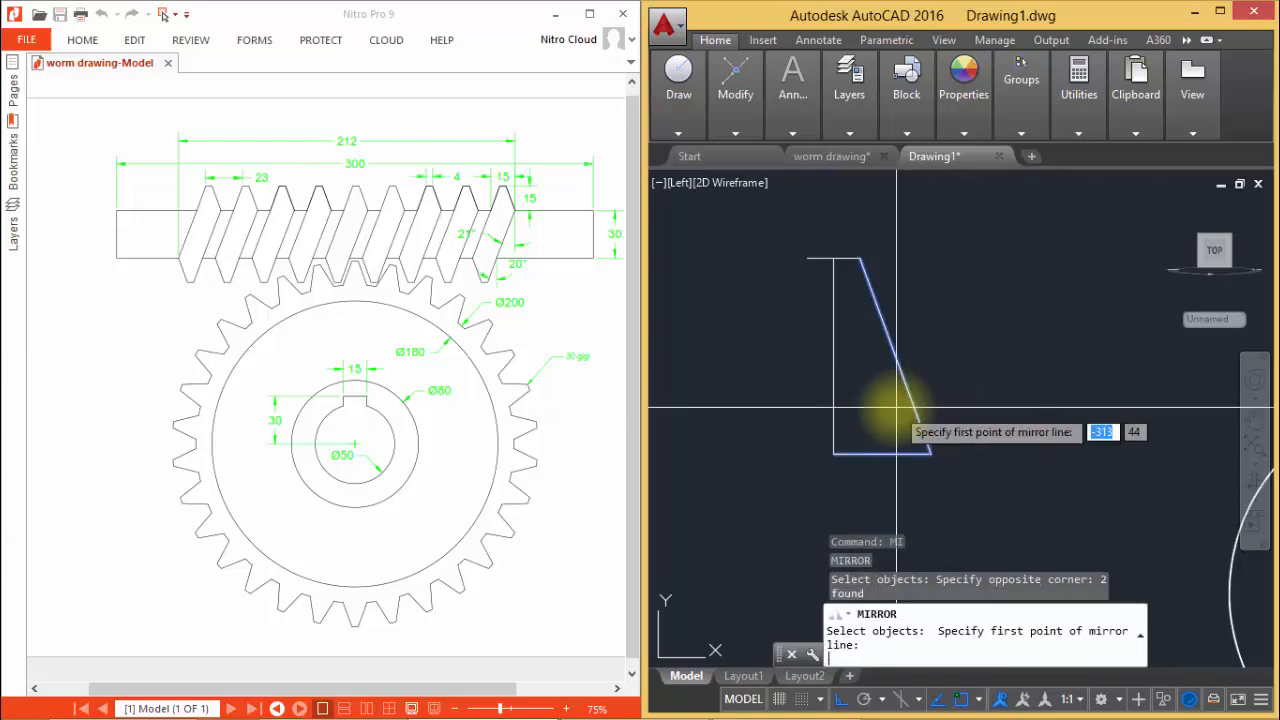
{"action": "left_click", "coordinate": [833, 455]}
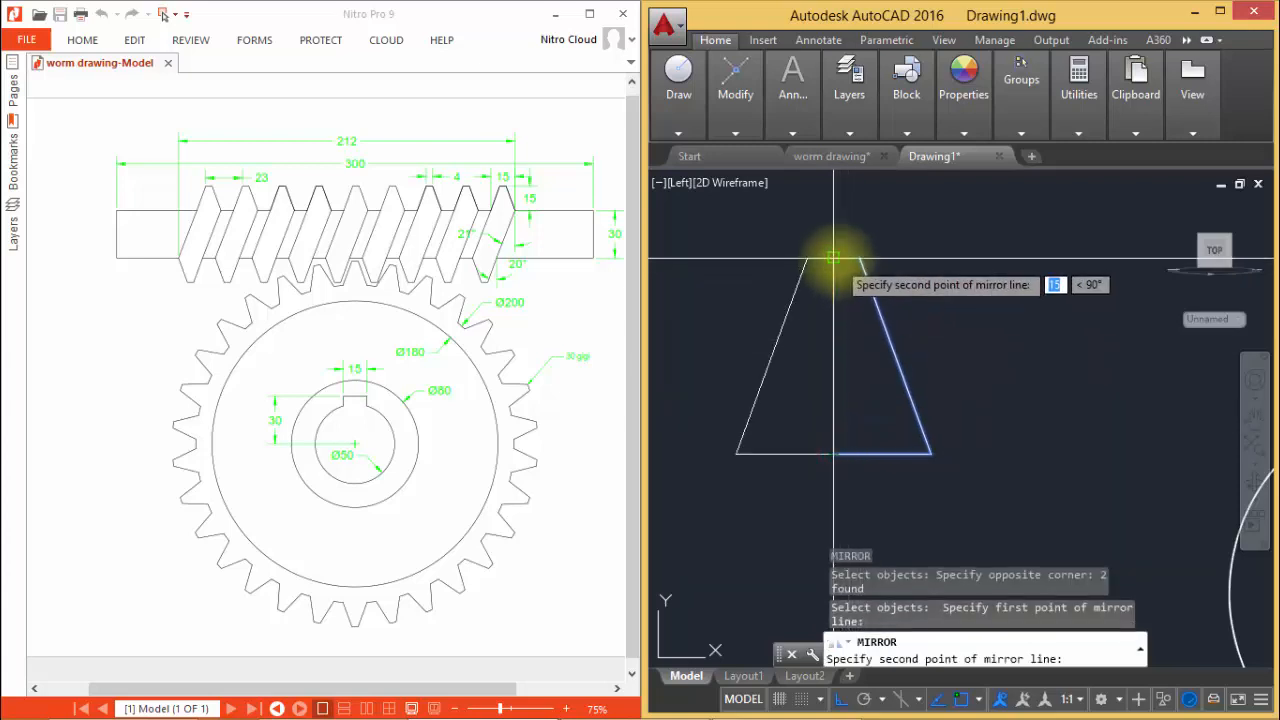
{"action": "left_click", "coordinate": [836, 261]}
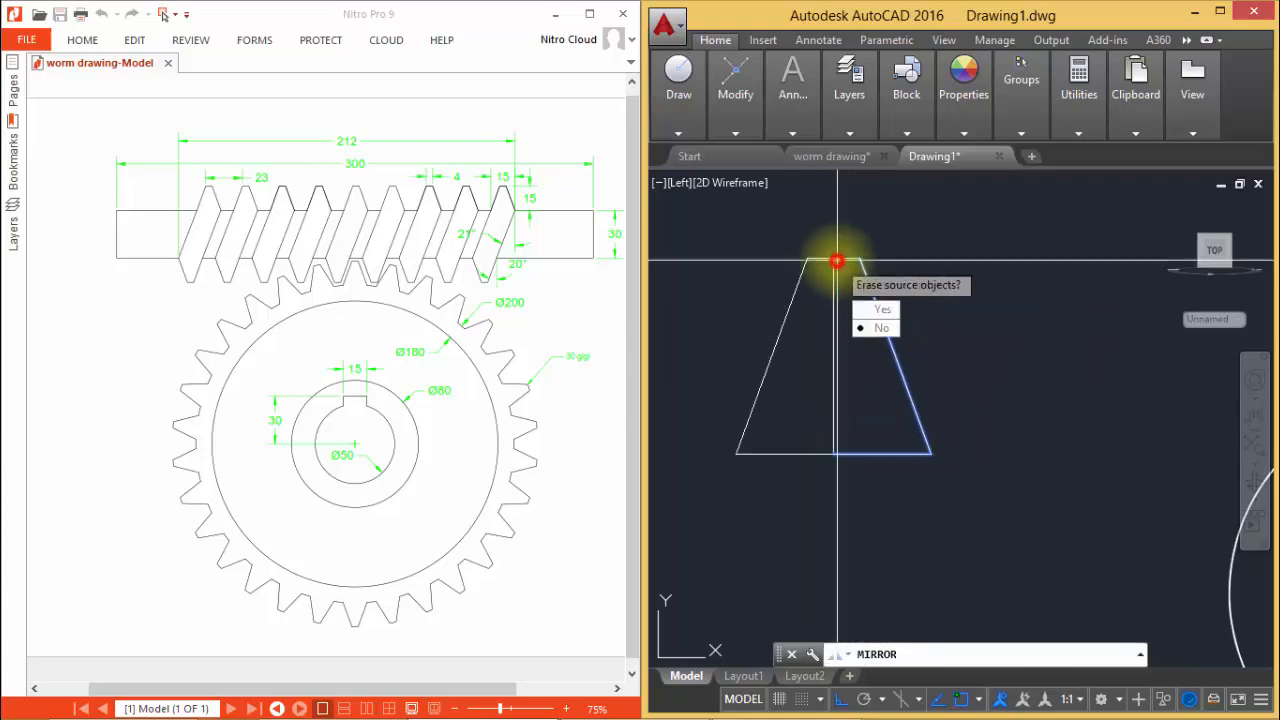
{"action": "left_click", "coordinate": [878, 330]}
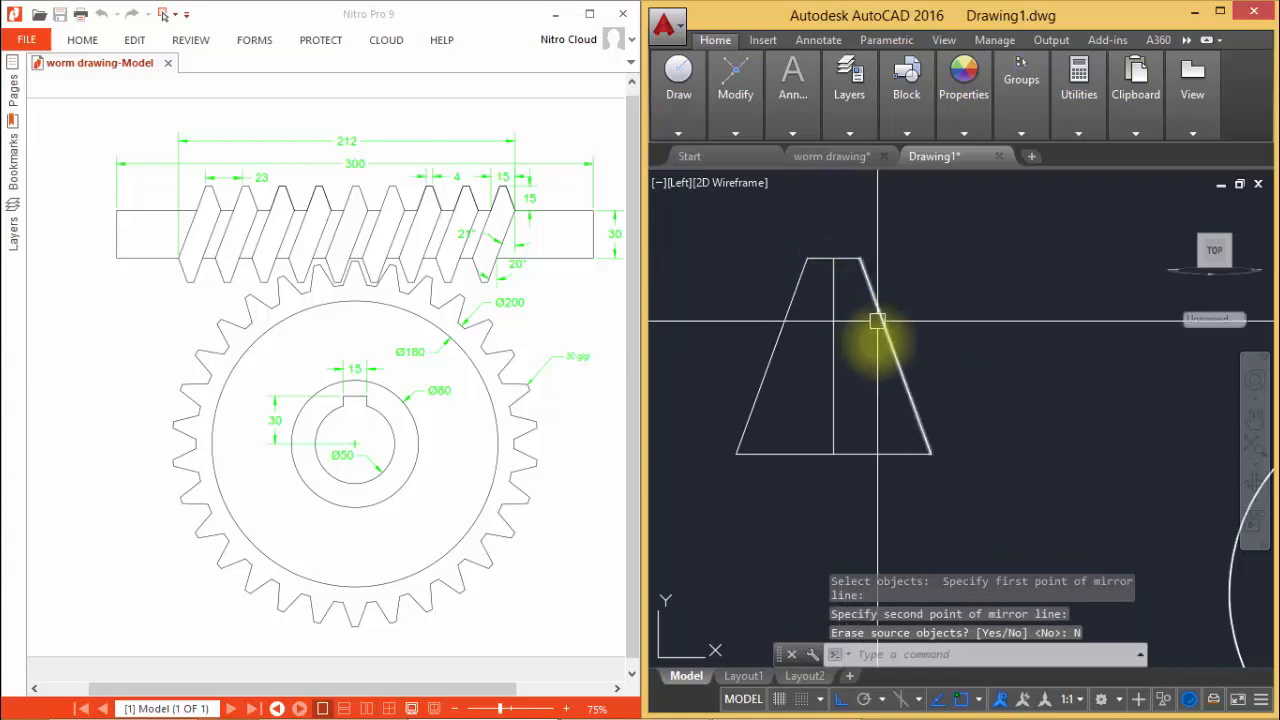
Delete the vertical centre line and both base line halves from the tooth profile
{"action": "left_click", "coordinate": [856, 480]}
{"action": "left_click", "coordinate": [808, 423]}
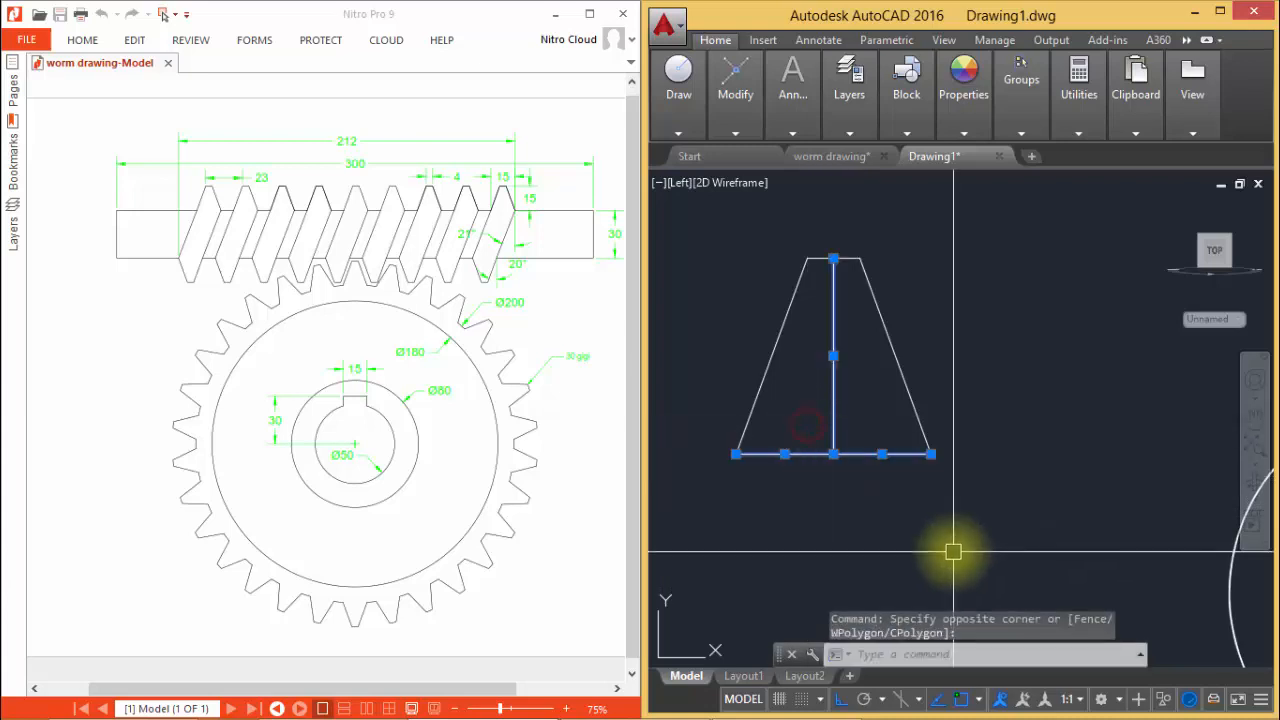
{"action": "key", "text": "Delete"}
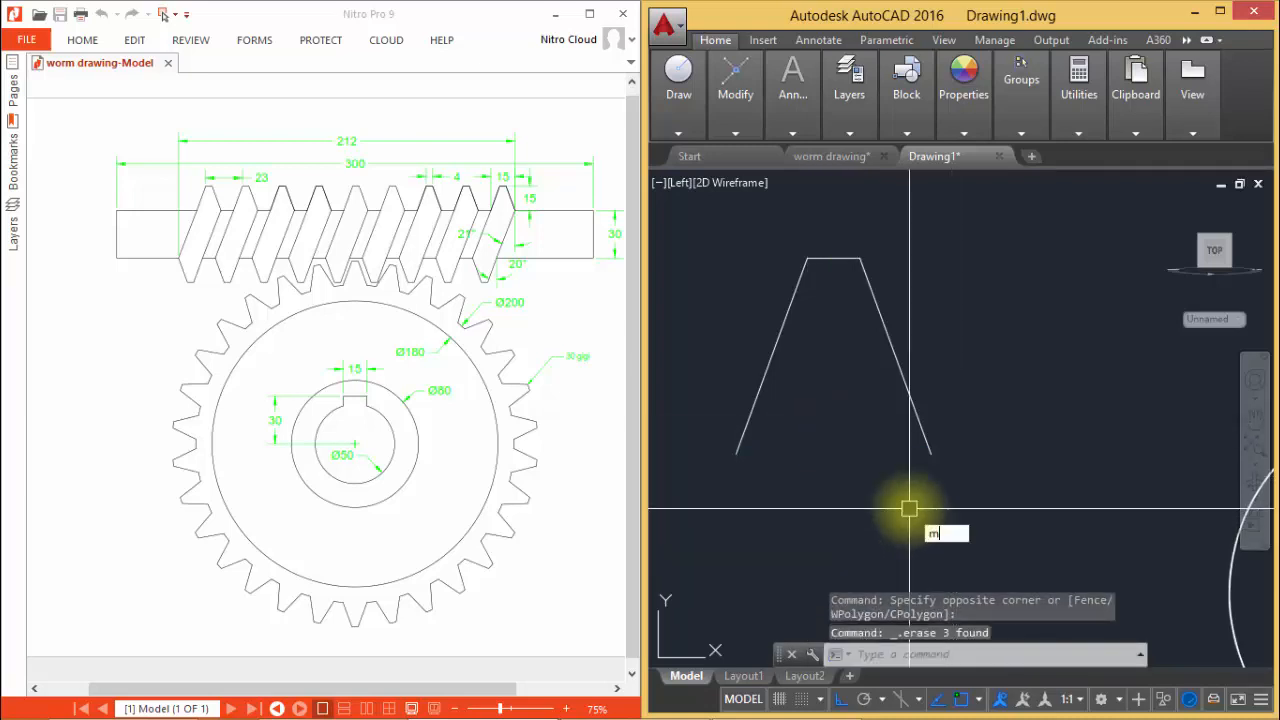
Mirror the tooth's top edge and both flanks about the line through the flanks' lower ends, keeping the source objects
{"action": "type", "text": "mi"}
{"action": "key", "text": "Return"}
{"action": "left_click", "coordinate": [937, 338]}
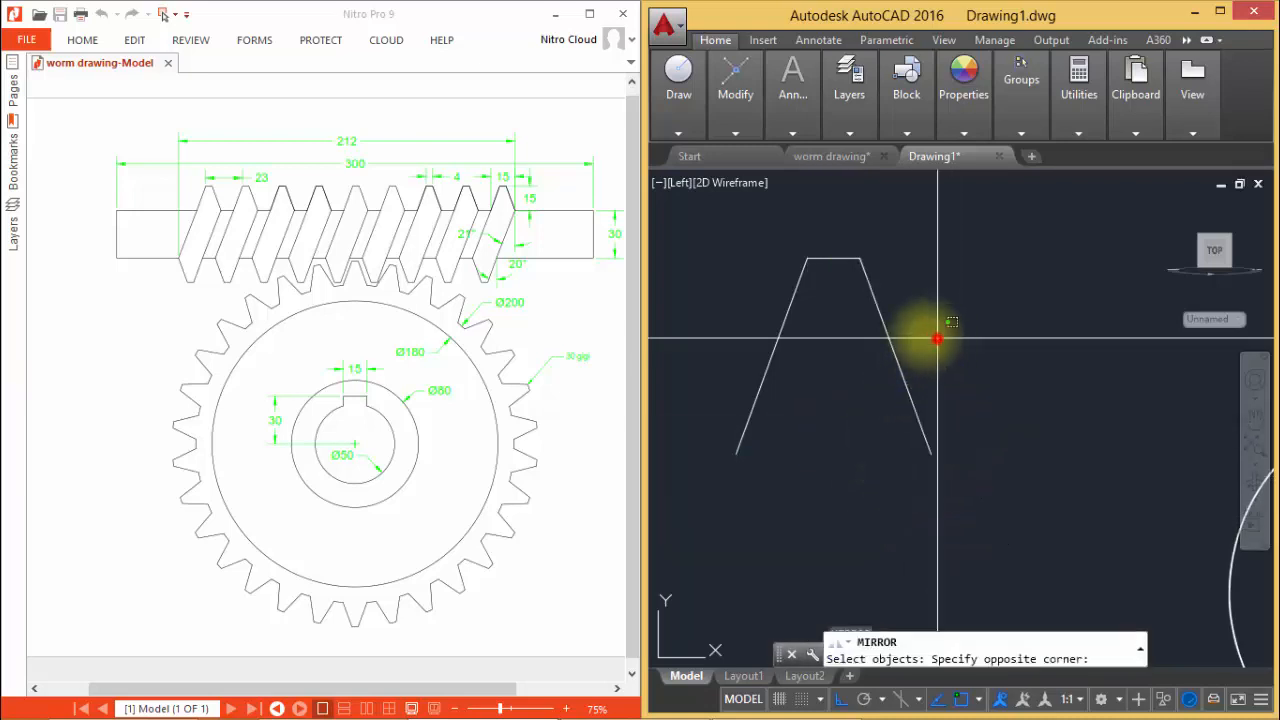
{"action": "left_click", "coordinate": [772, 234]}
{"action": "key", "text": "Return"}
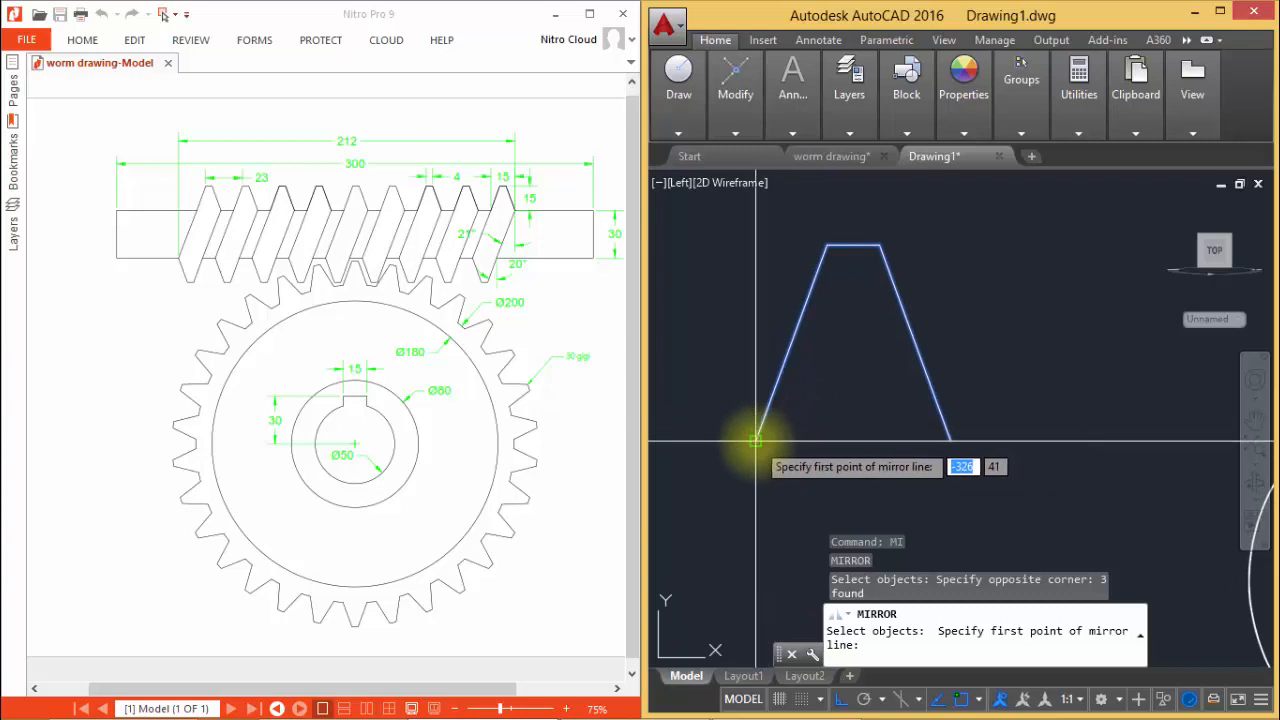
{"action": "left_click", "coordinate": [756, 440]}
{"action": "left_click", "coordinate": [950, 440]}
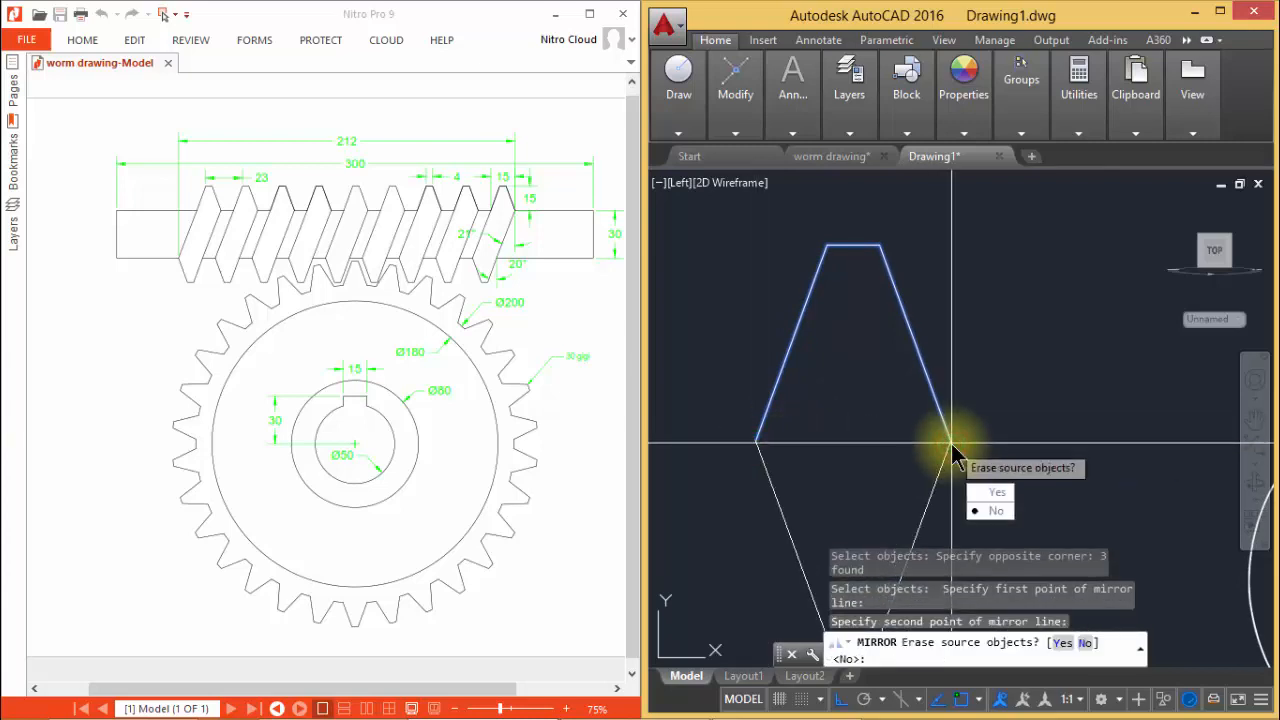
{"action": "key", "text": "Return"}
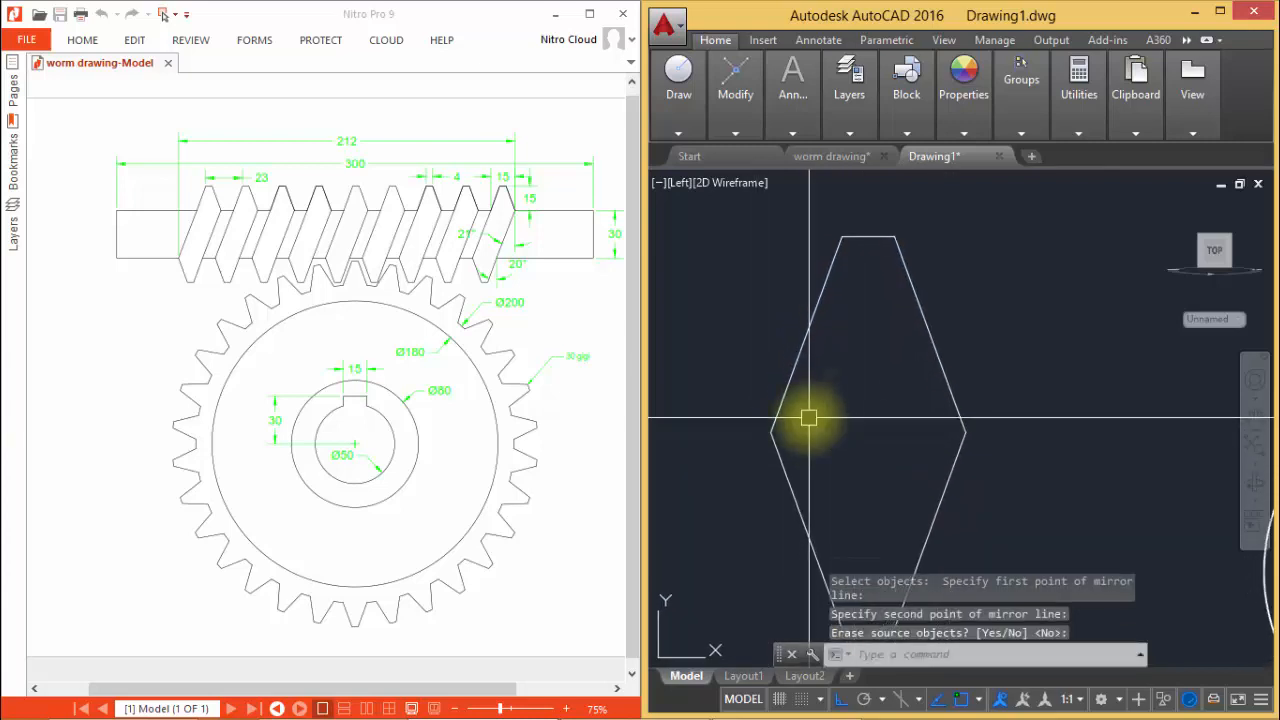
Fillet the left and right corners of the profile, where the upper and lower flanks meet, with radius 10
{"action": "key", "text": "Return"}
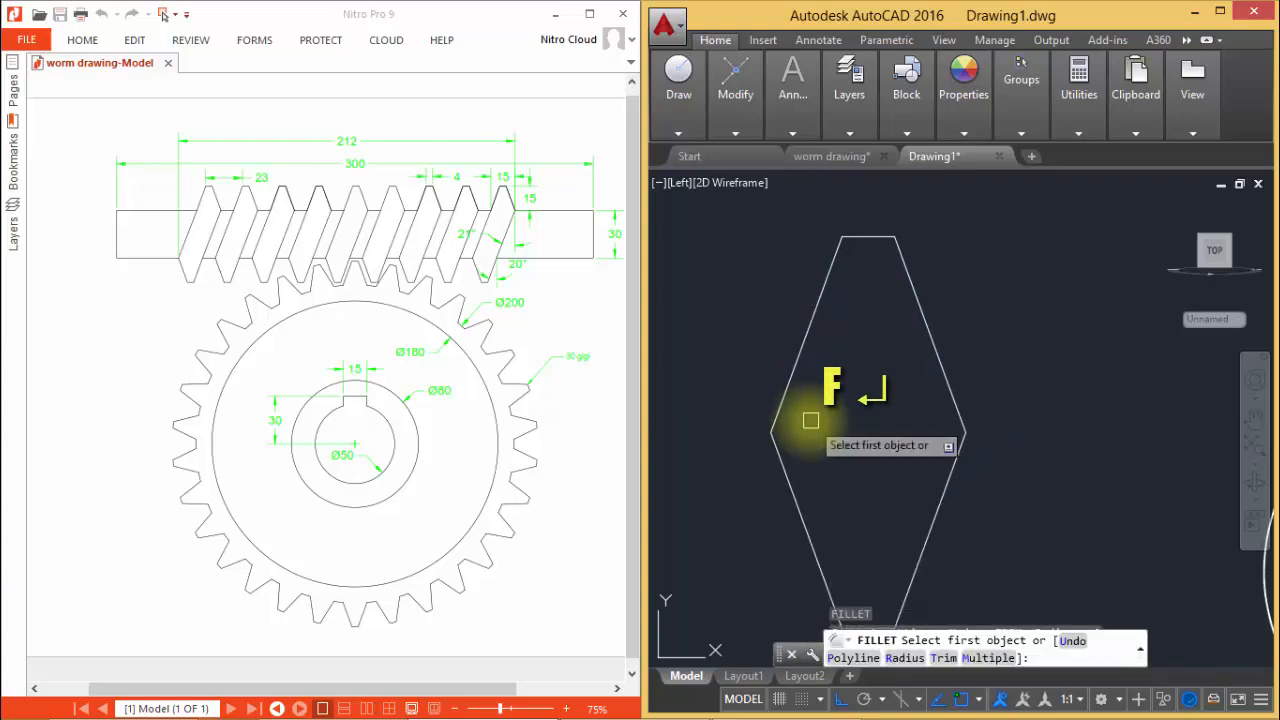
{"action": "type", "text": "r"}
{"action": "key", "text": "Return"}
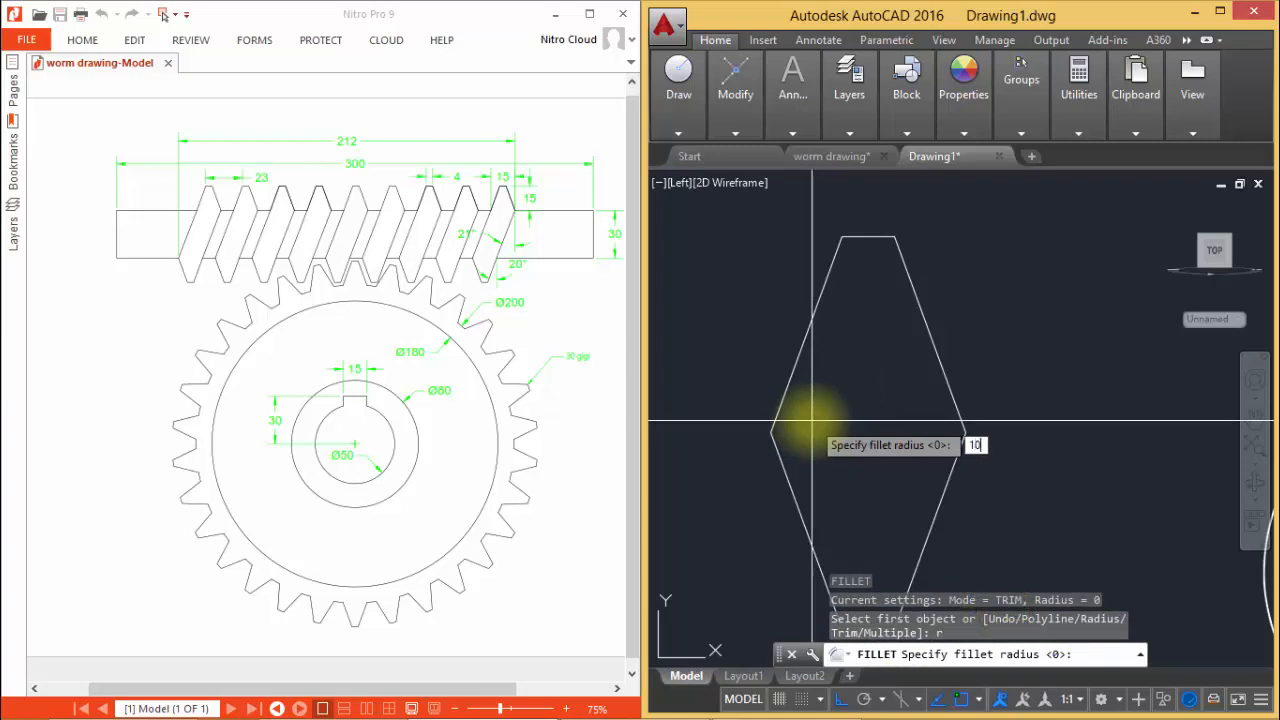
{"action": "key", "text": "Return"}
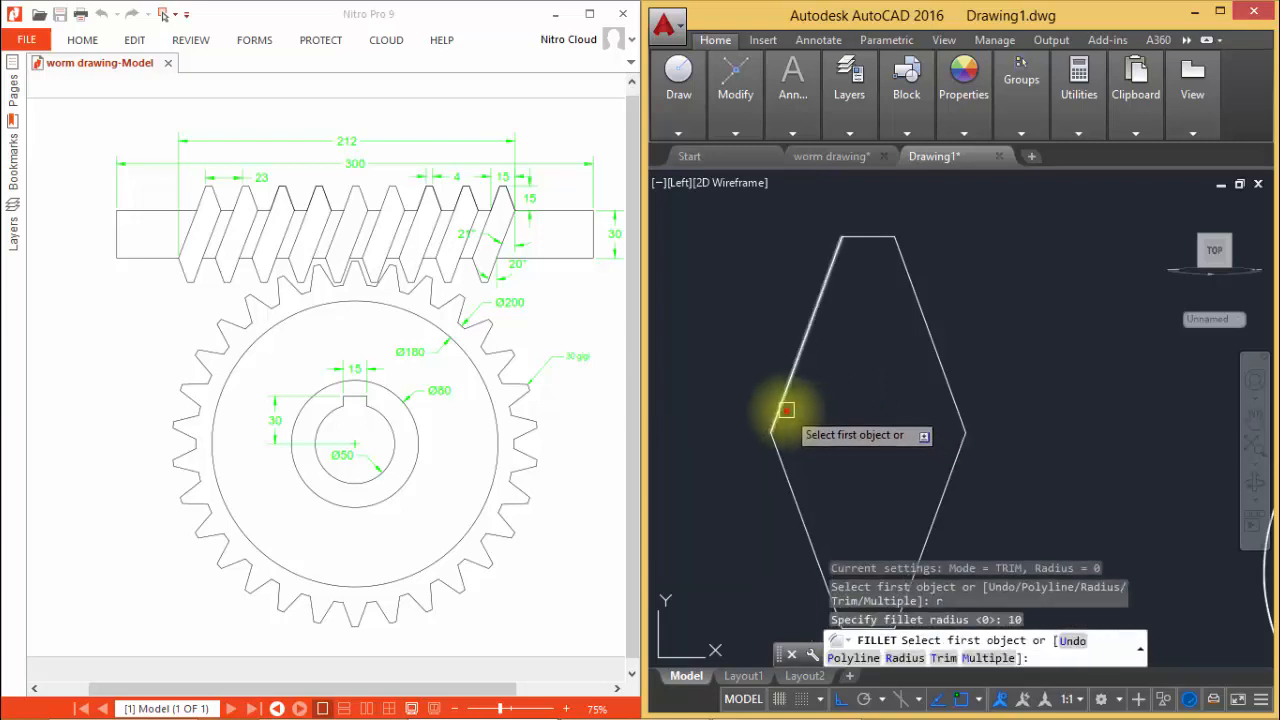
{"action": "left_click", "coordinate": [786, 410]}
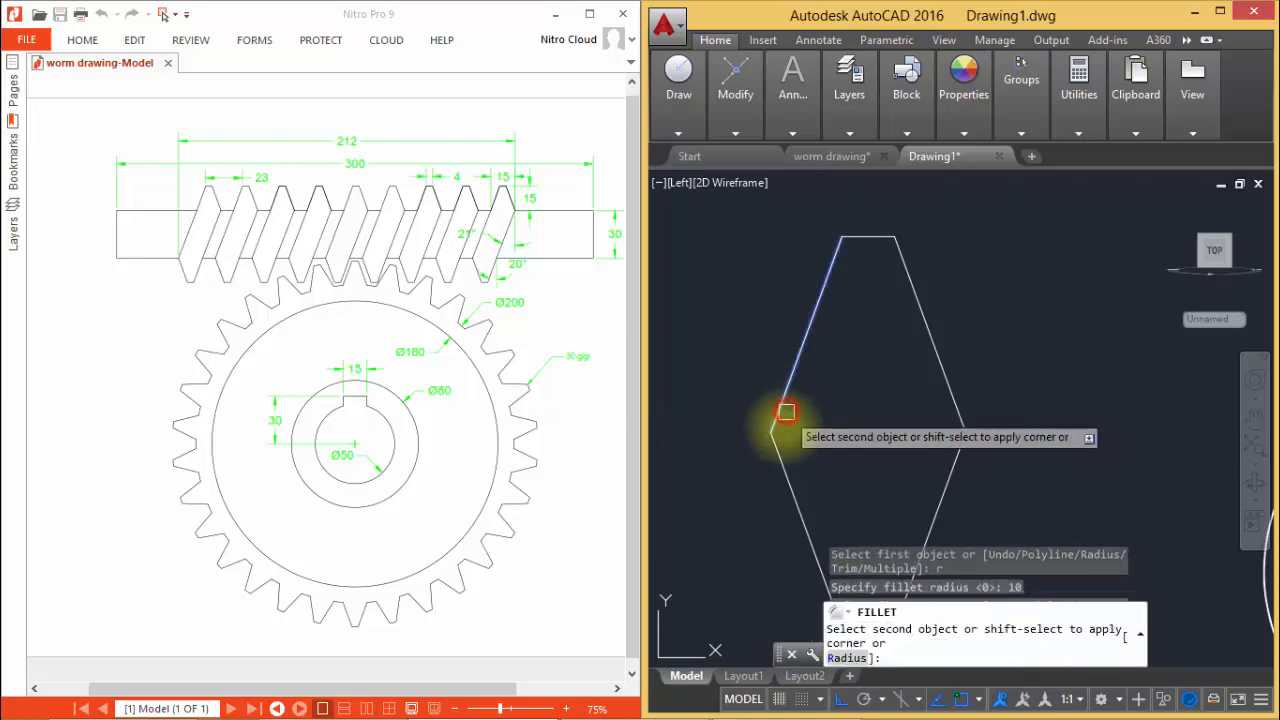
{"action": "left_click", "coordinate": [785, 469]}
{"action": "key", "text": "space"}
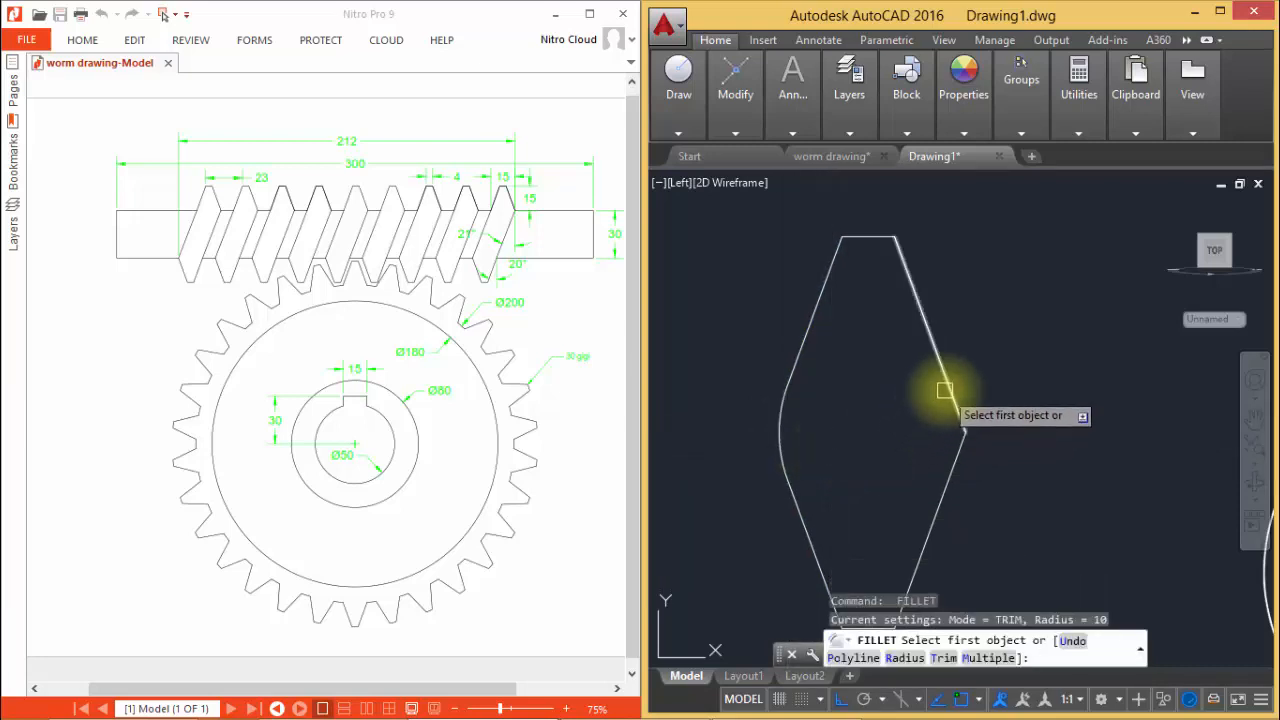
{"action": "left_click", "coordinate": [944, 390]}
{"action": "left_click", "coordinate": [948, 458]}
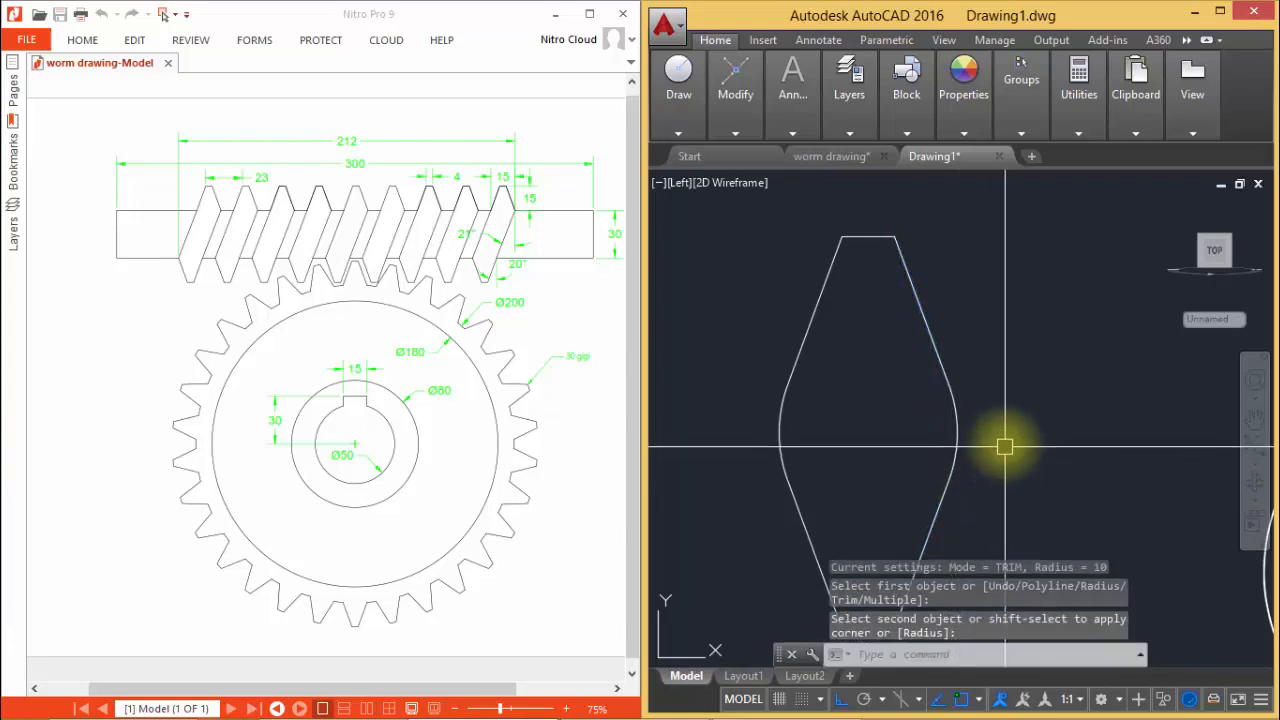
{"action": "scroll", "coordinate": [1004, 446], "scroll_direction": "down", "scroll_amount": 3}
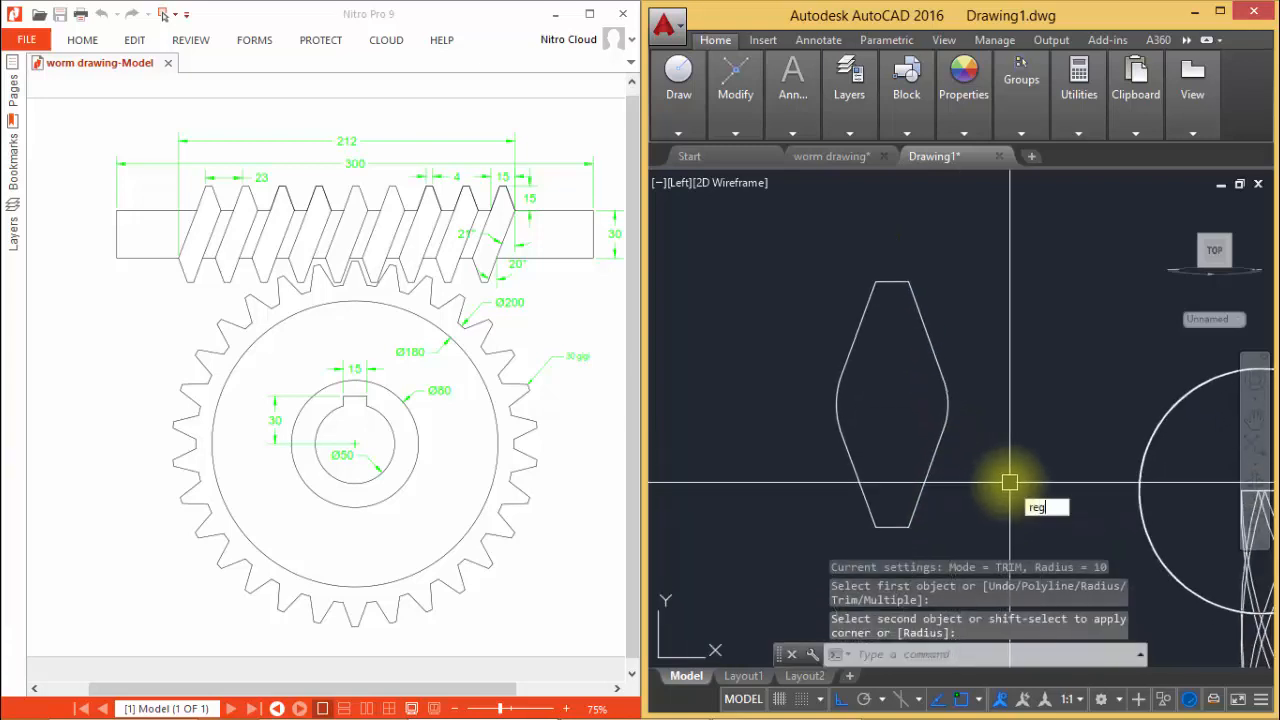
Convert the closed worm tooth profile into a region and return to the isometric home view
{"action": "key", "text": "Return"}
{"action": "left_click", "coordinate": [979, 553]}
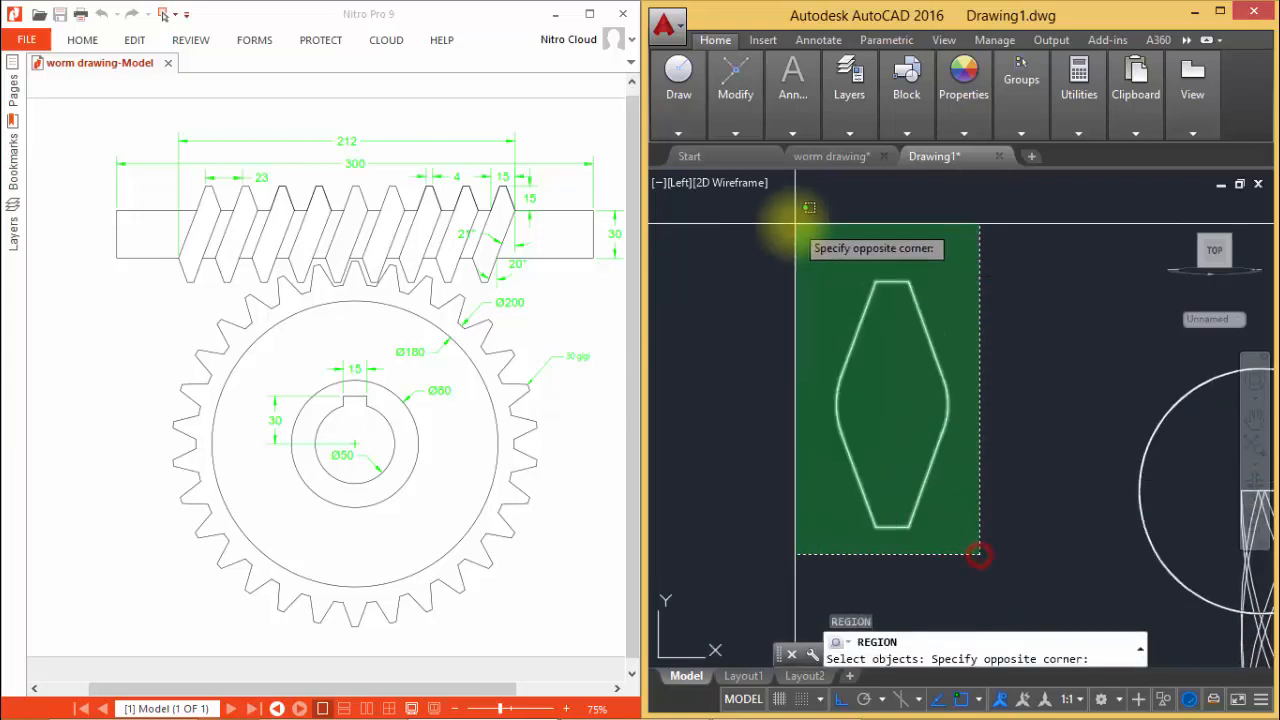
{"action": "left_click", "coordinate": [791, 224]}
{"action": "key", "text": "Return"}
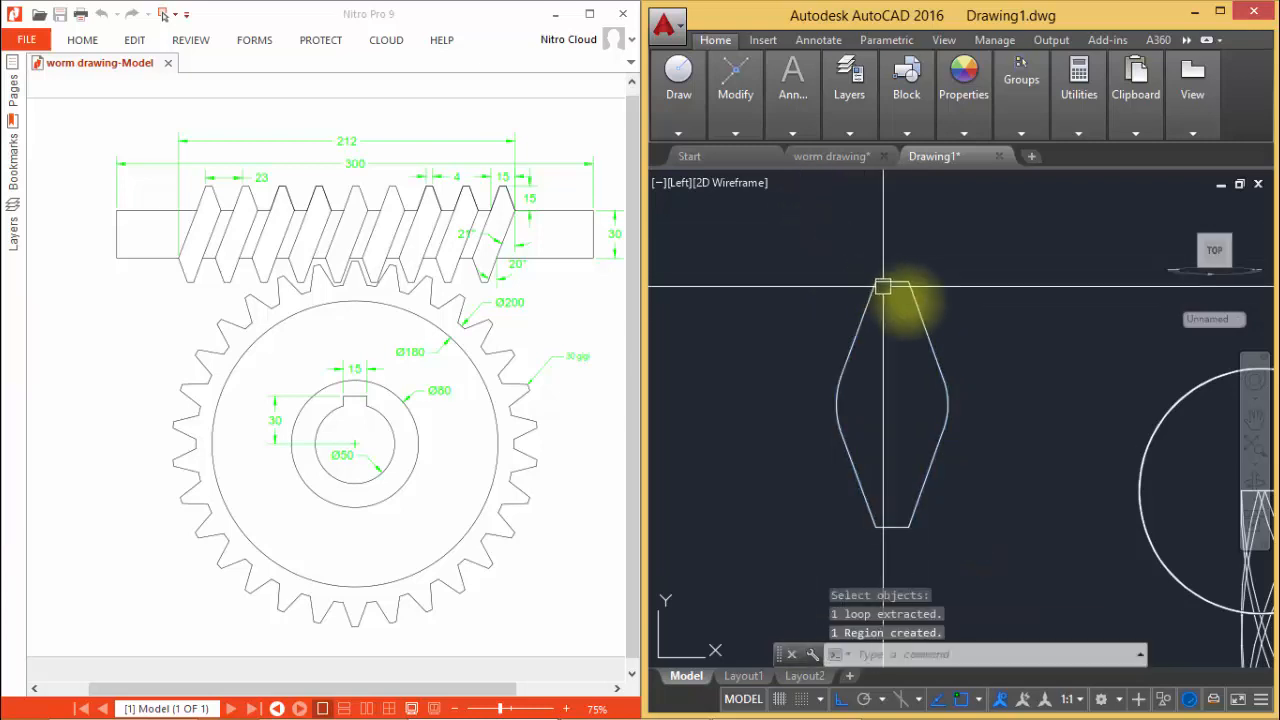
{"action": "scroll", "coordinate": [925, 295], "scroll_direction": "down", "scroll_amount": 4}
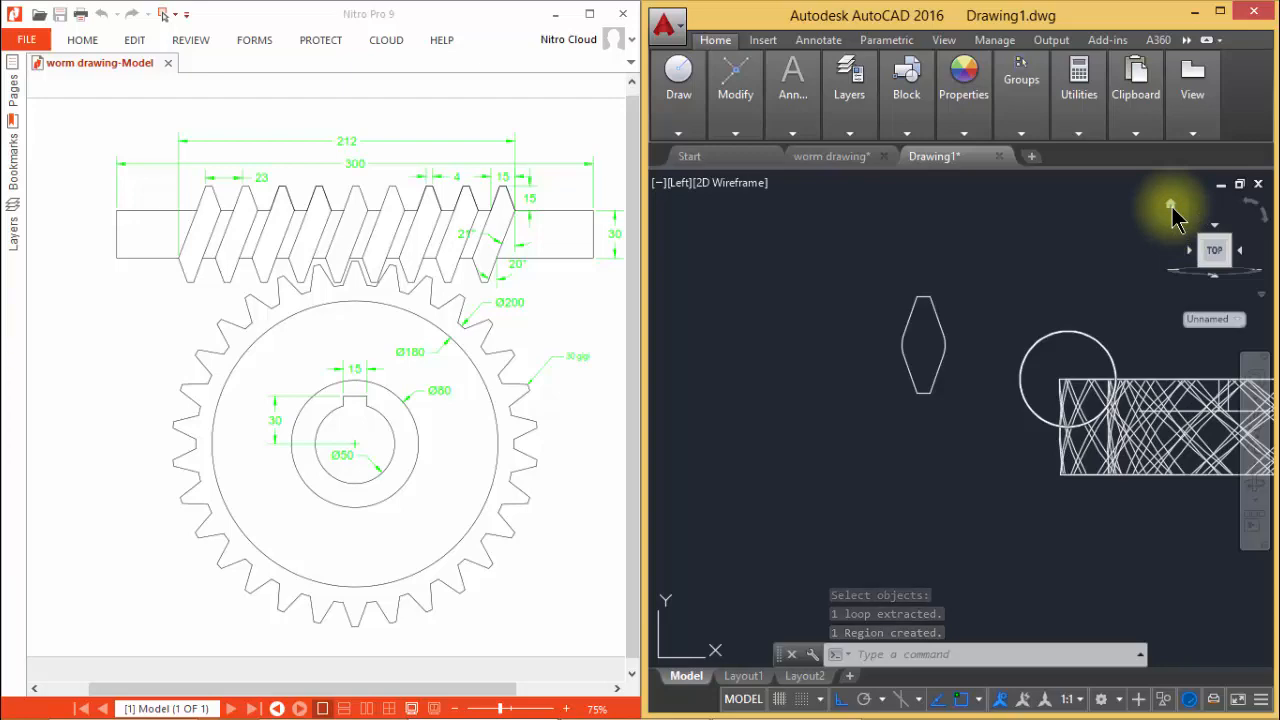
{"action": "left_click", "coordinate": [1172, 209]}
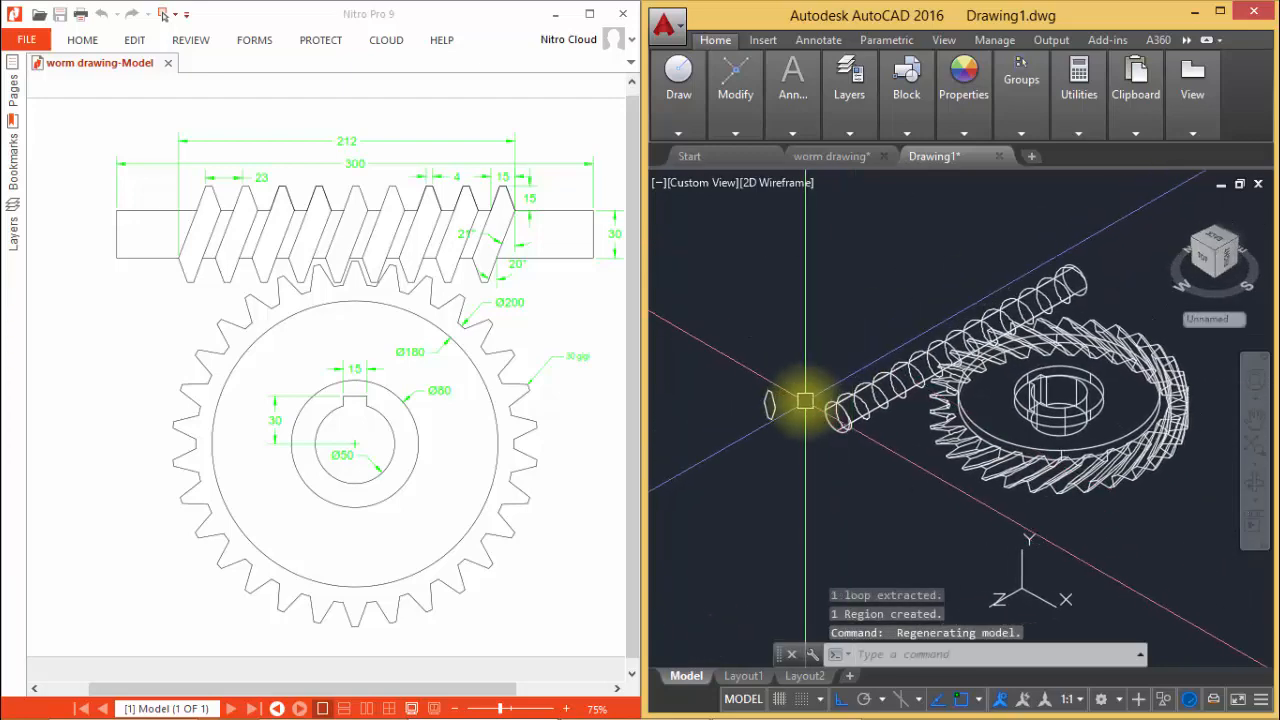
Try to sweep the upright tooth profile region along the helix around the worm shaft
{"action": "scroll", "coordinate": [805, 401], "scroll_direction": "up", "scroll_amount": 4}
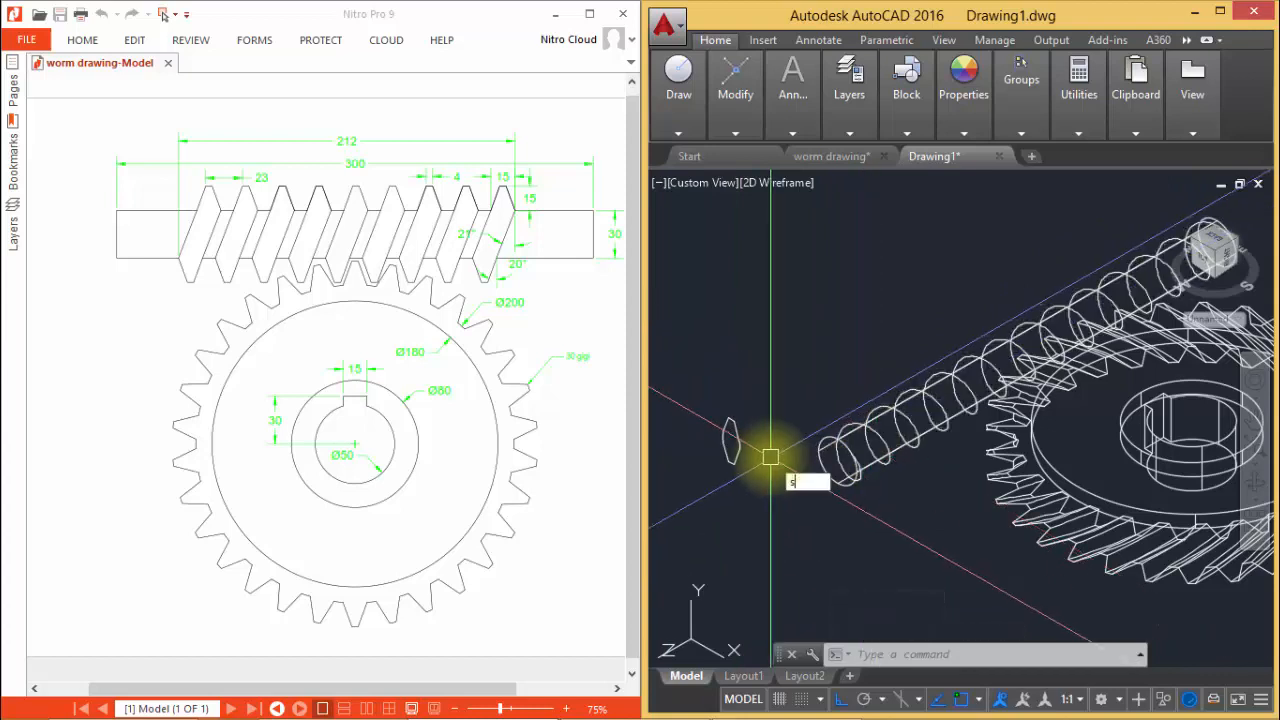
{"action": "key", "text": "Return"}
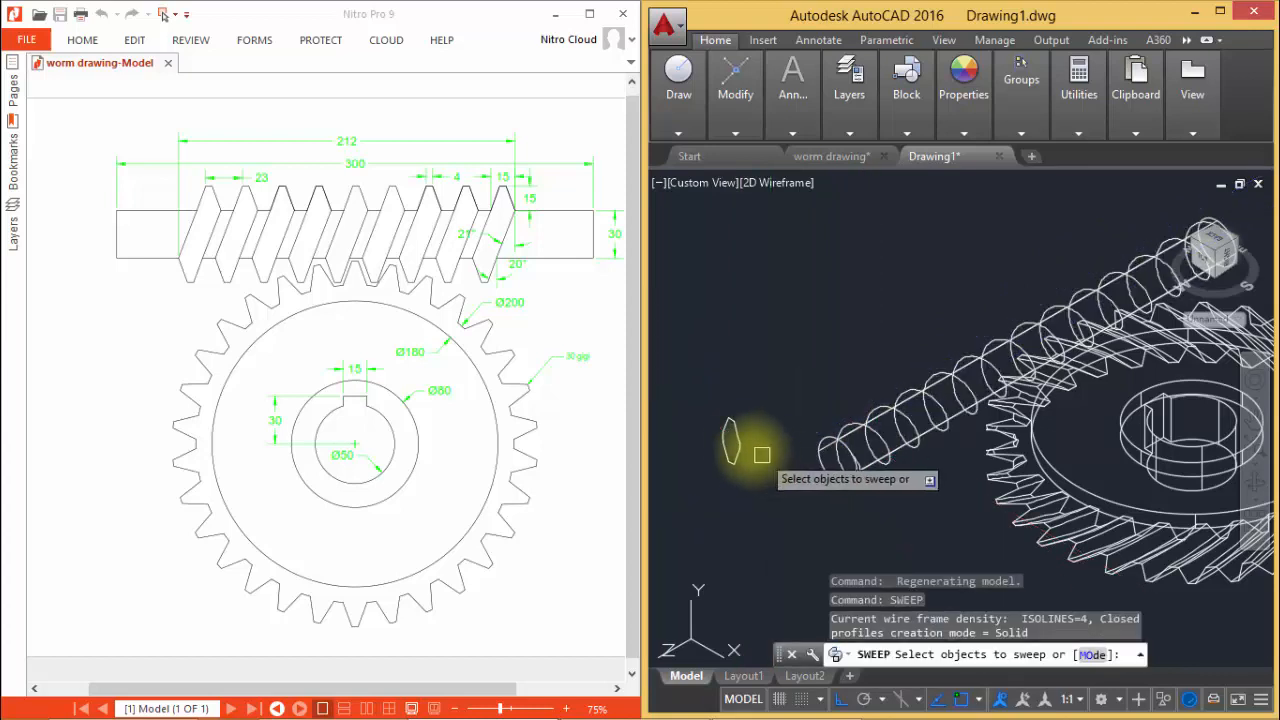
{"action": "left_click", "coordinate": [738, 442]}
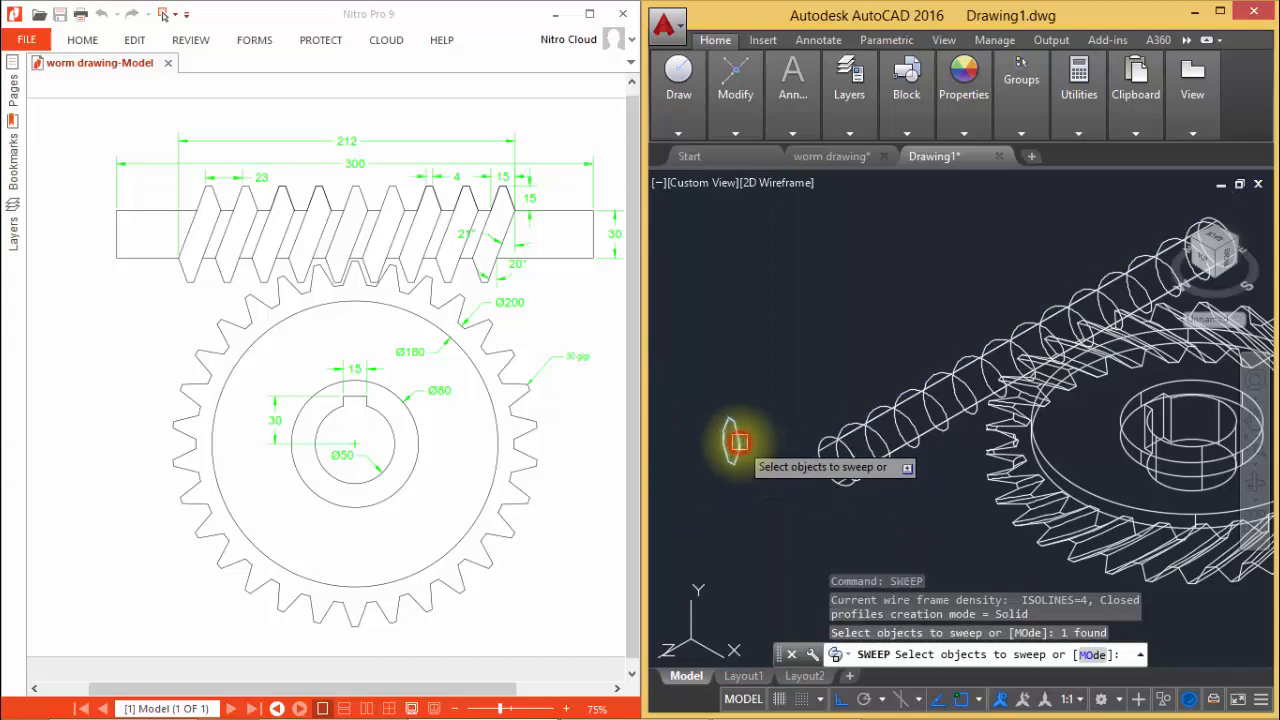
{"action": "key", "text": "Return"}
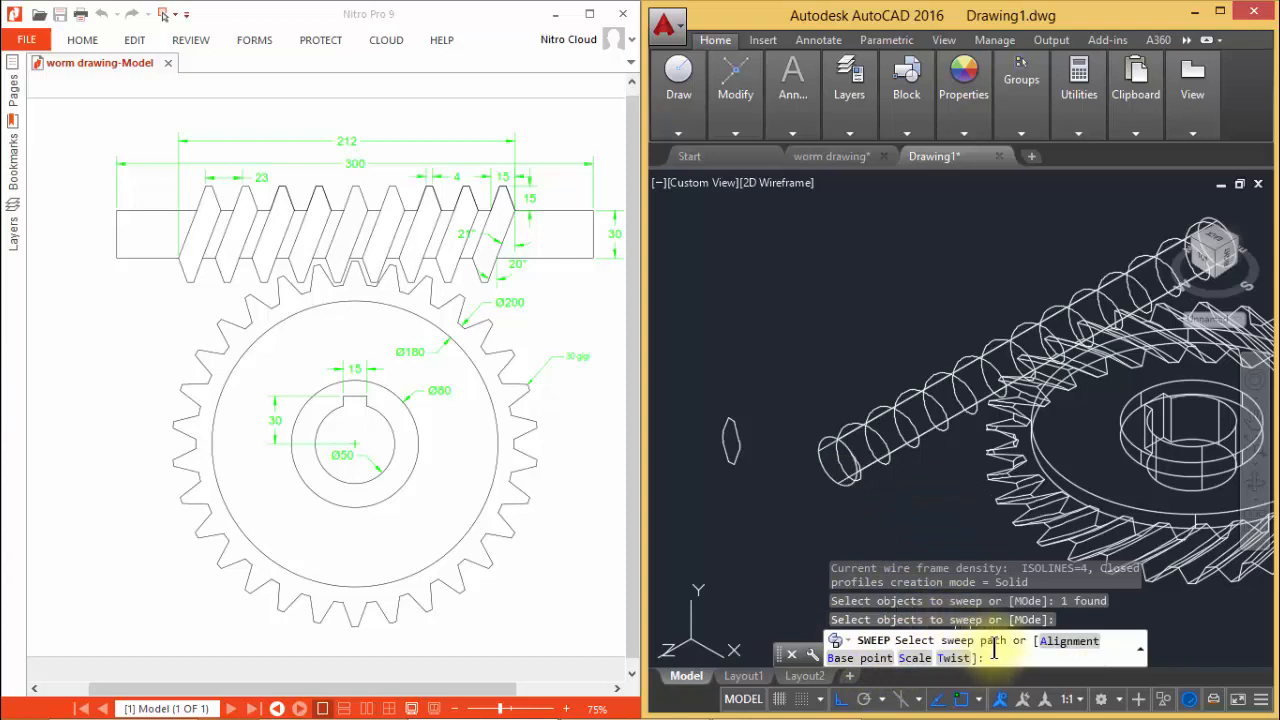
{"action": "scroll", "coordinate": [880, 444], "scroll_direction": "up", "scroll_amount": 2}
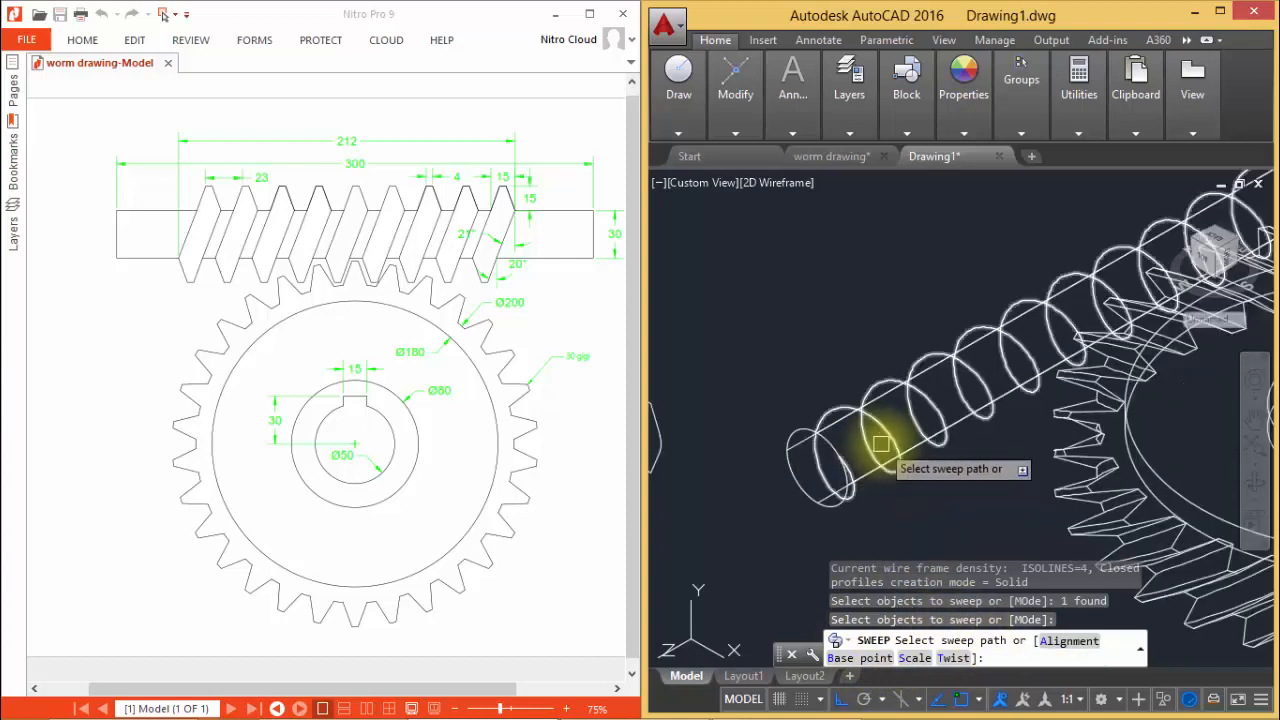
{"action": "left_click", "coordinate": [887, 440]}
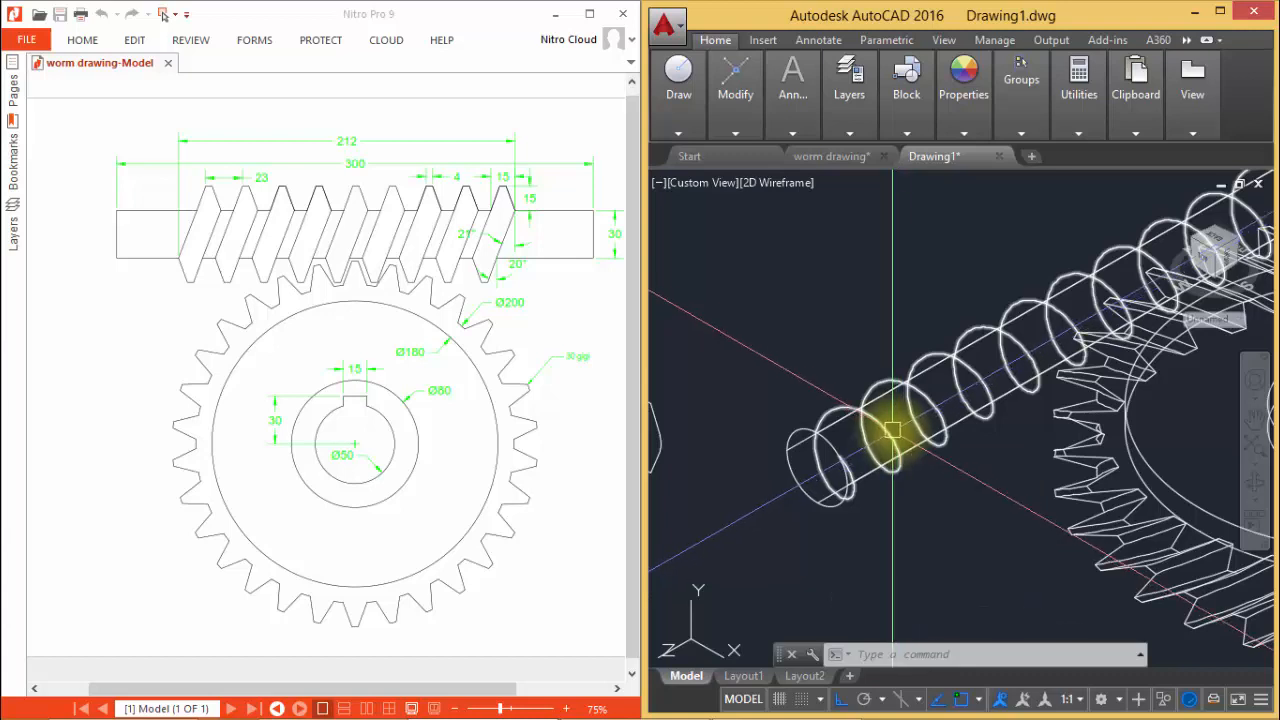
Rotate the tooth profile region by 90 degrees about a point on its side
{"action": "scroll", "coordinate": [868, 432], "scroll_direction": "down", "scroll_amount": 3}
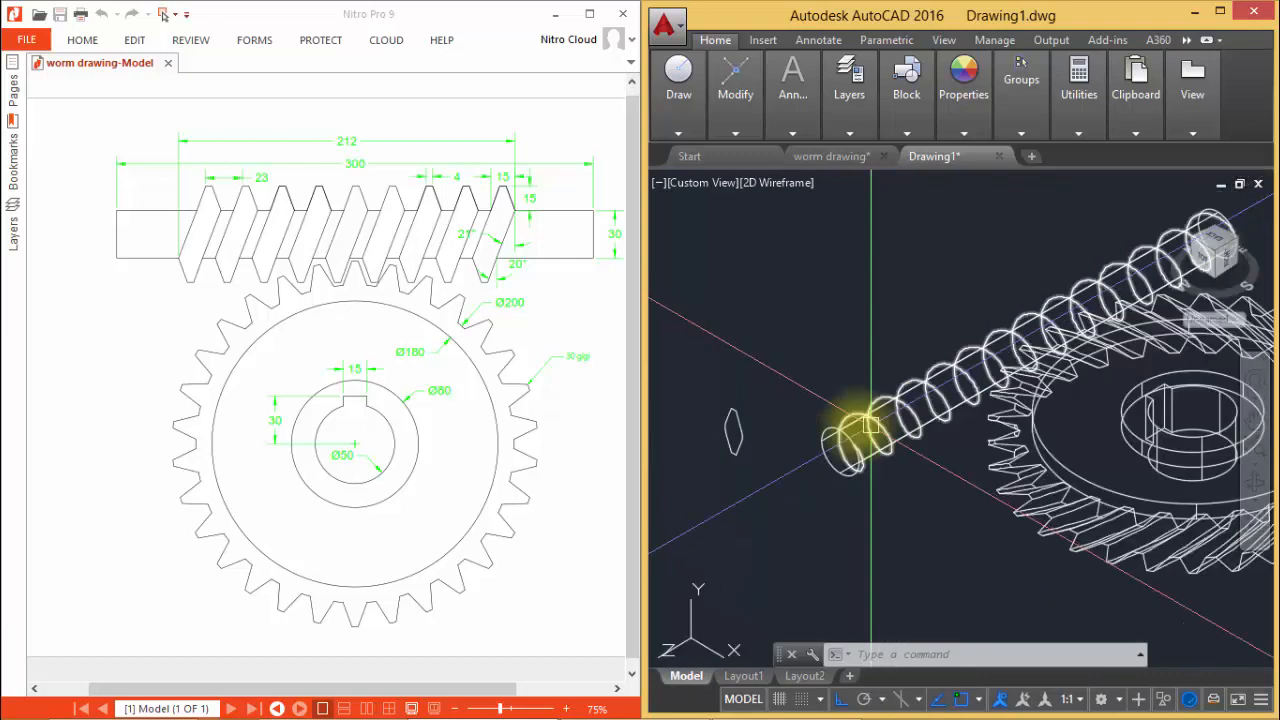
{"action": "scroll", "coordinate": [789, 468], "scroll_direction": "up", "scroll_amount": 3}
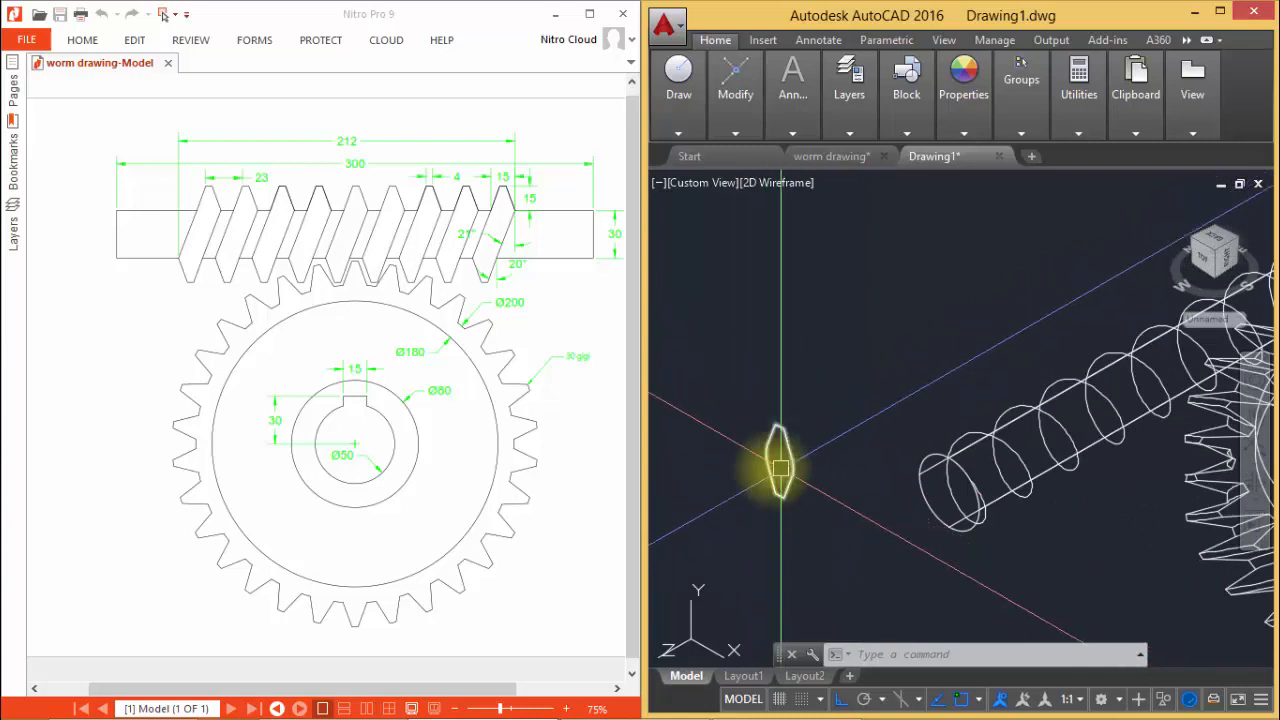
{"action": "type", "text": "ro"}
{"action": "key", "text": "Return"}
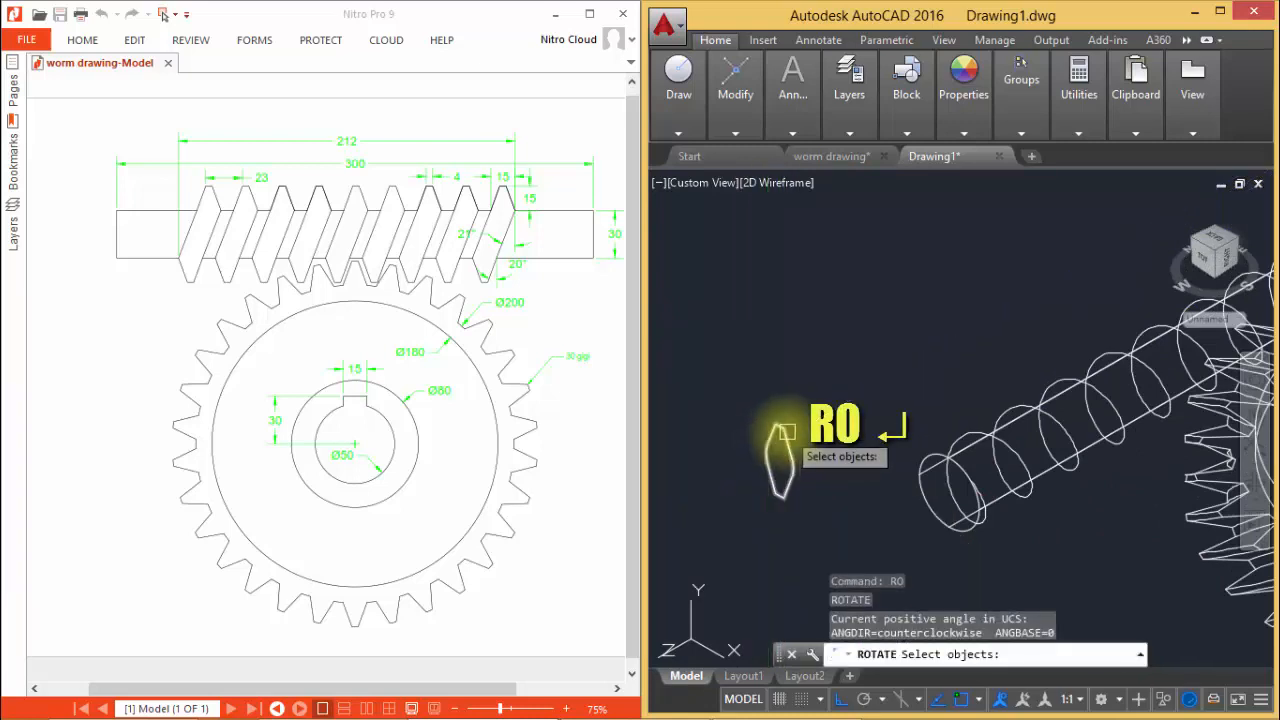
{"action": "left_click", "coordinate": [787, 432]}
{"action": "key", "text": "Return"}
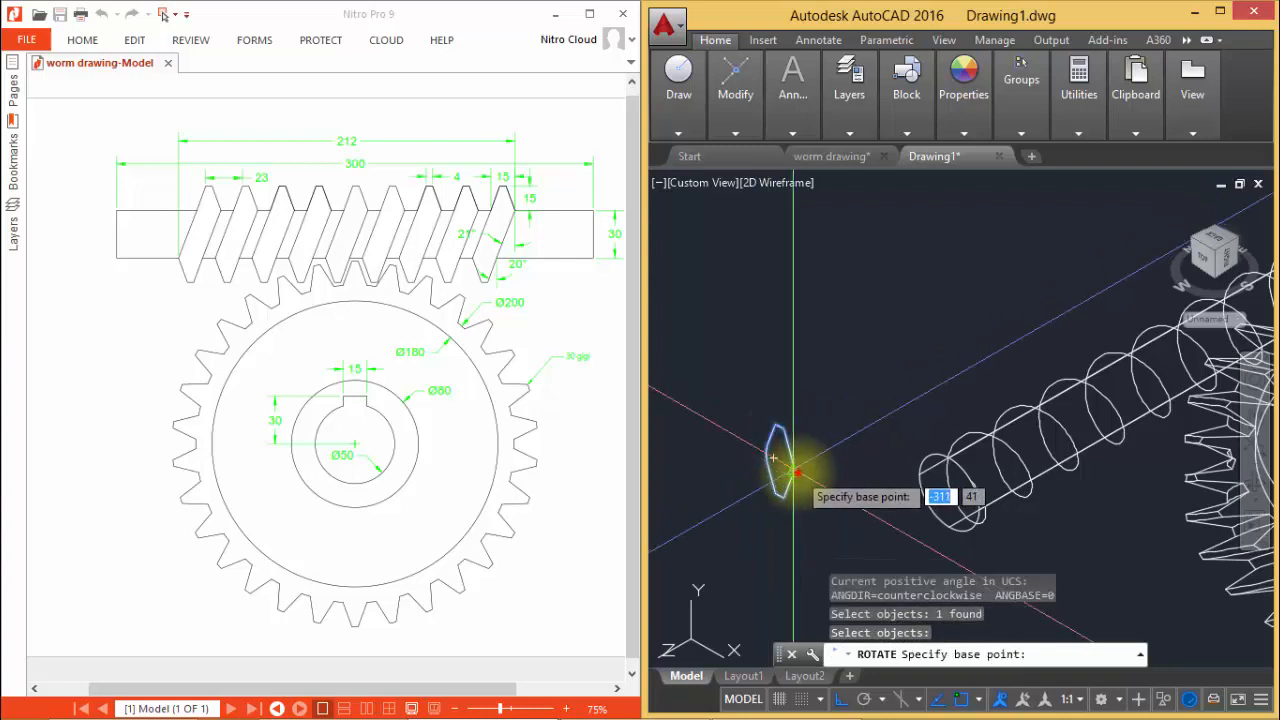
{"action": "left_click", "coordinate": [808, 478]}
{"action": "type", "text": "90"}
{"action": "key", "text": "Return"}
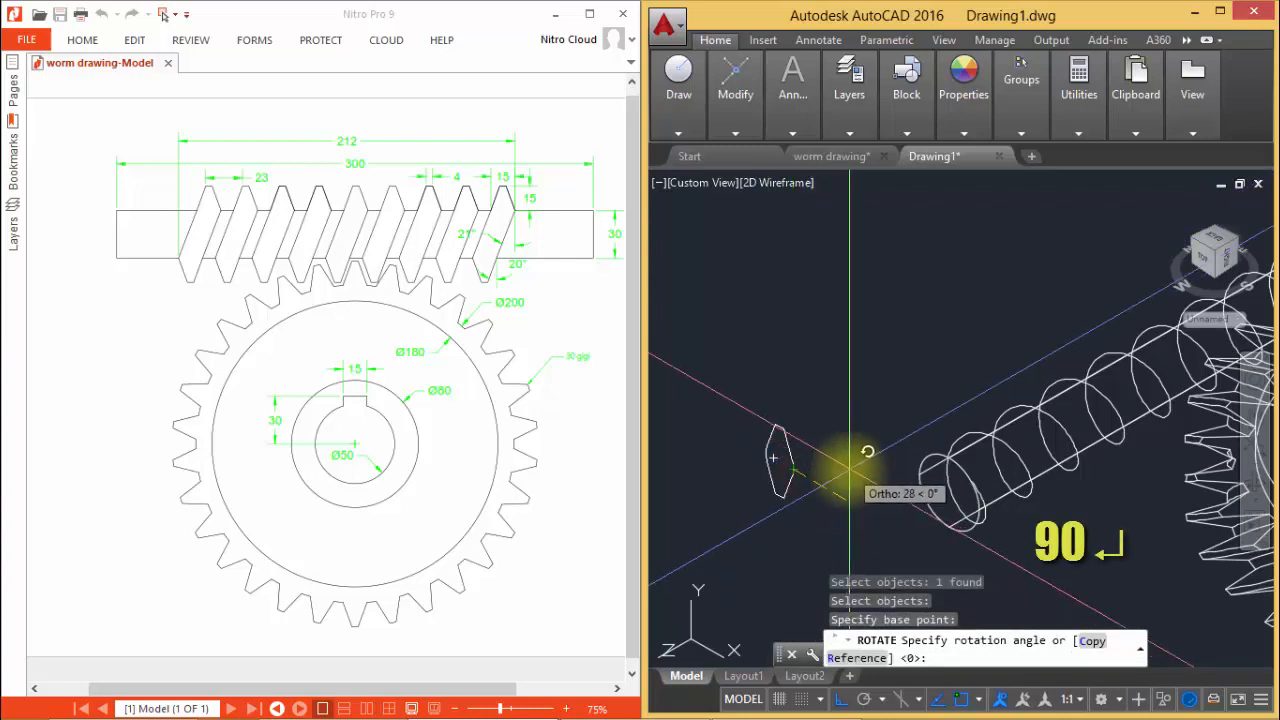
{"action": "key", "text": "Return"}
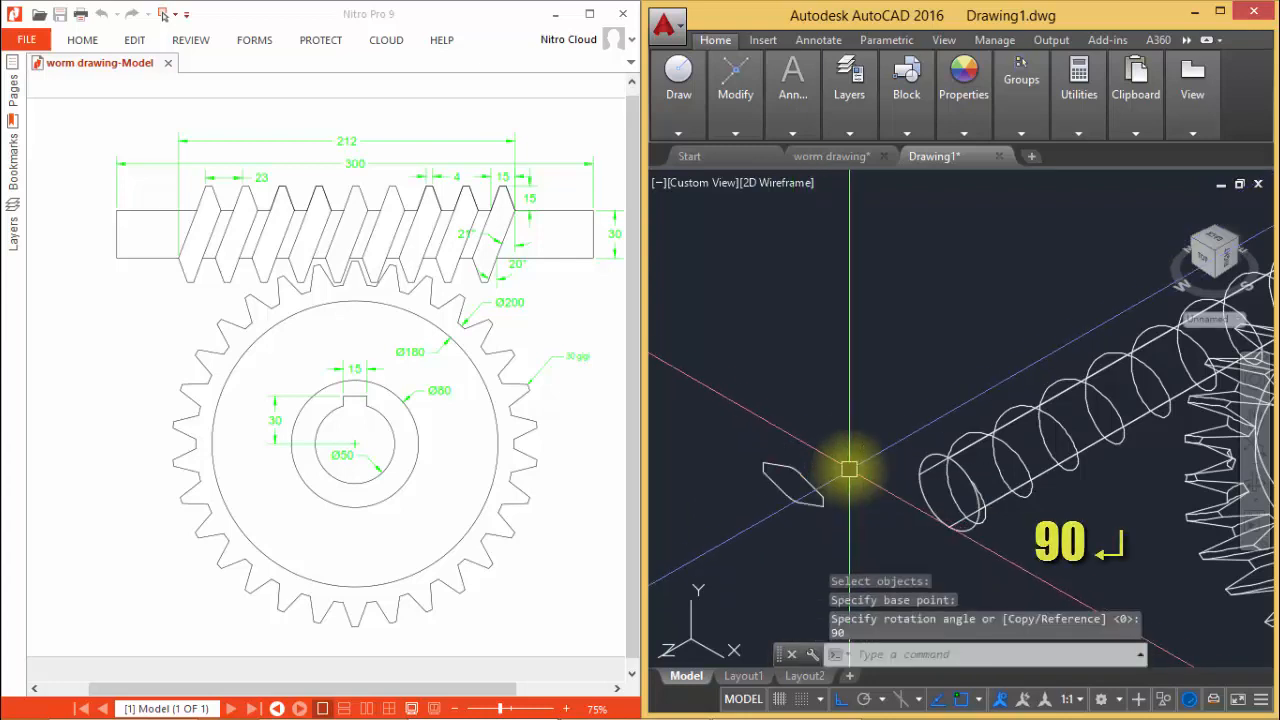
Sweep the rotated tooth profile region along the helix around the worm shaft
{"action": "middle_click_drag", "start_coordinate": [931, 527], "coordinate": [901, 451]}
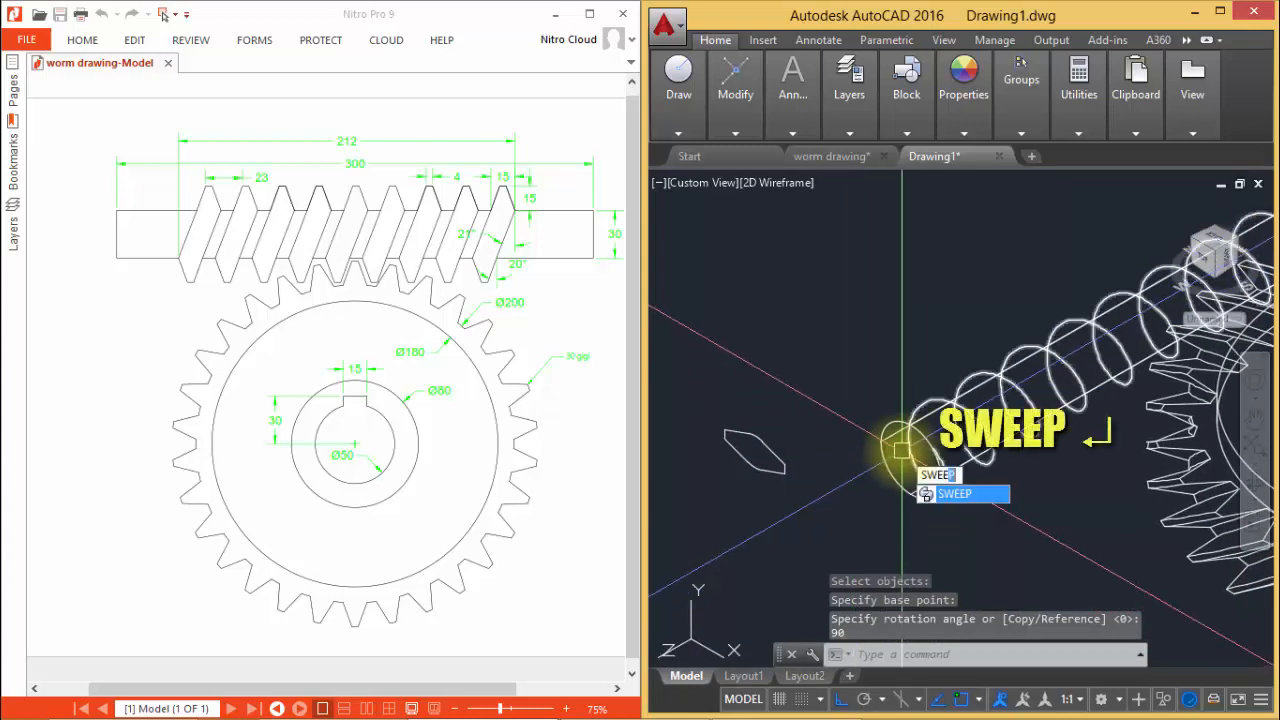
{"action": "type", "text": "SWEEP"}
{"action": "key", "text": "Return"}
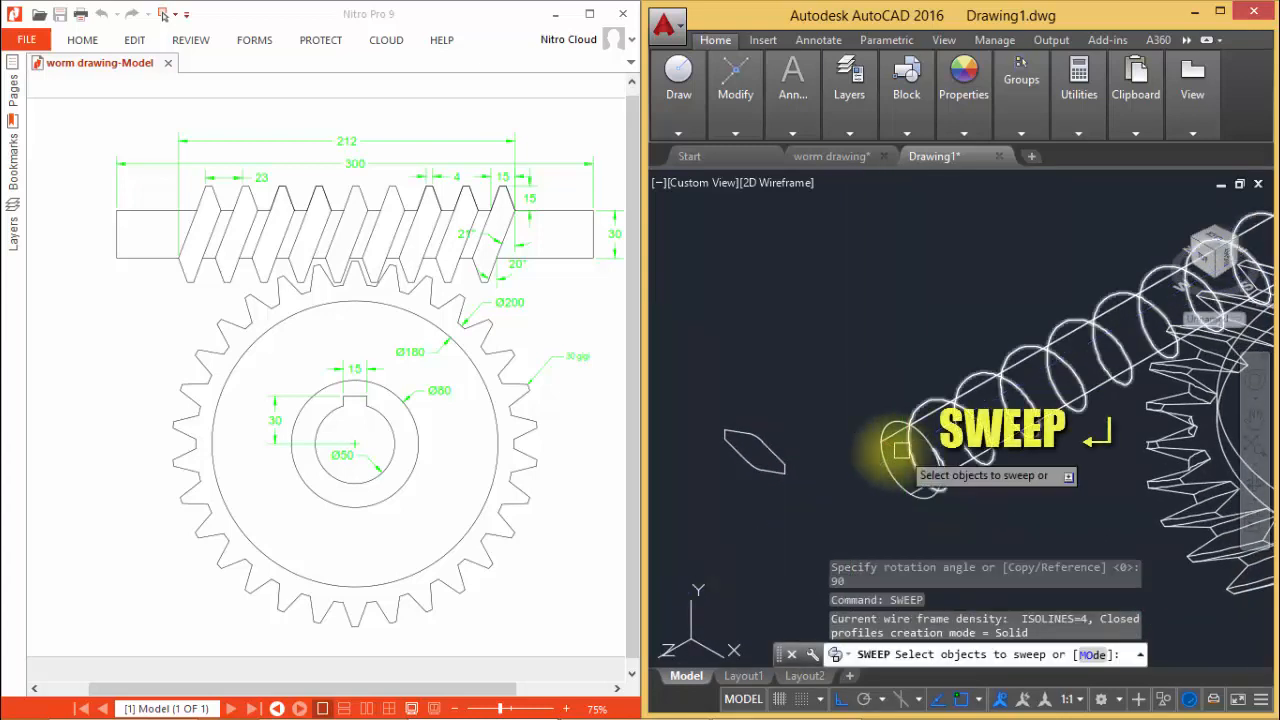
{"action": "left_click", "coordinate": [771, 456]}
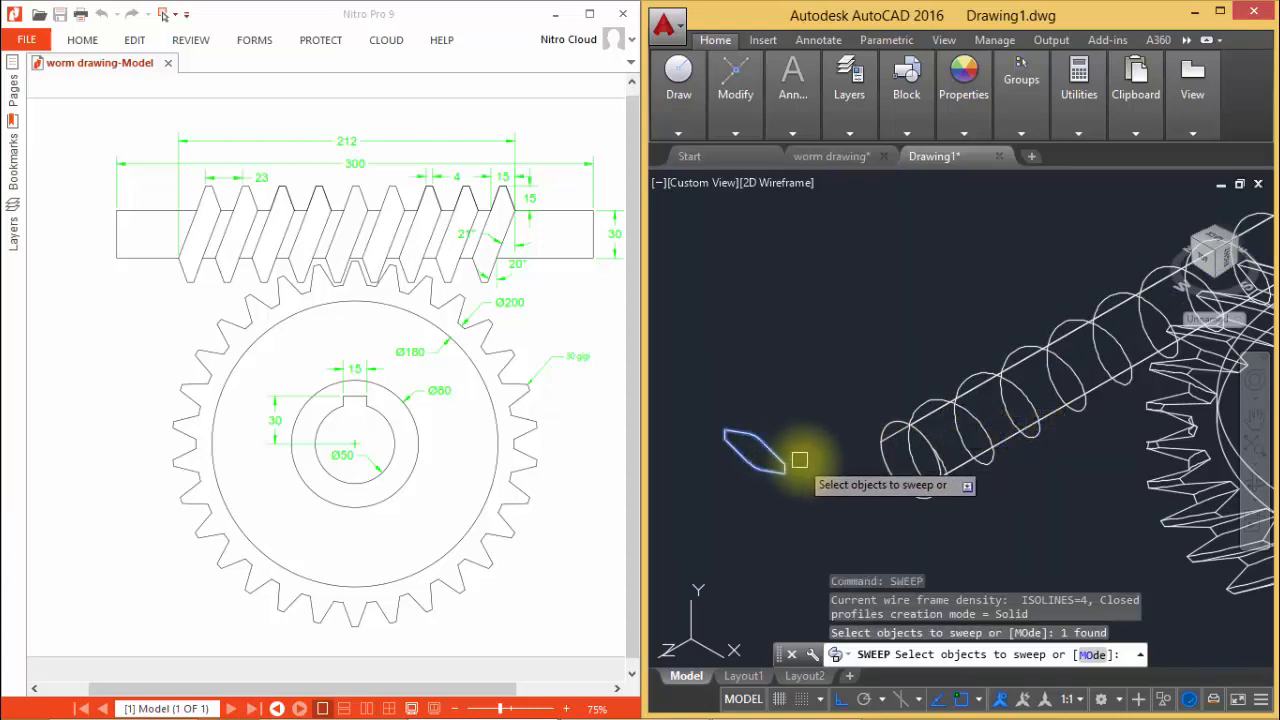
{"action": "key", "text": "Return"}
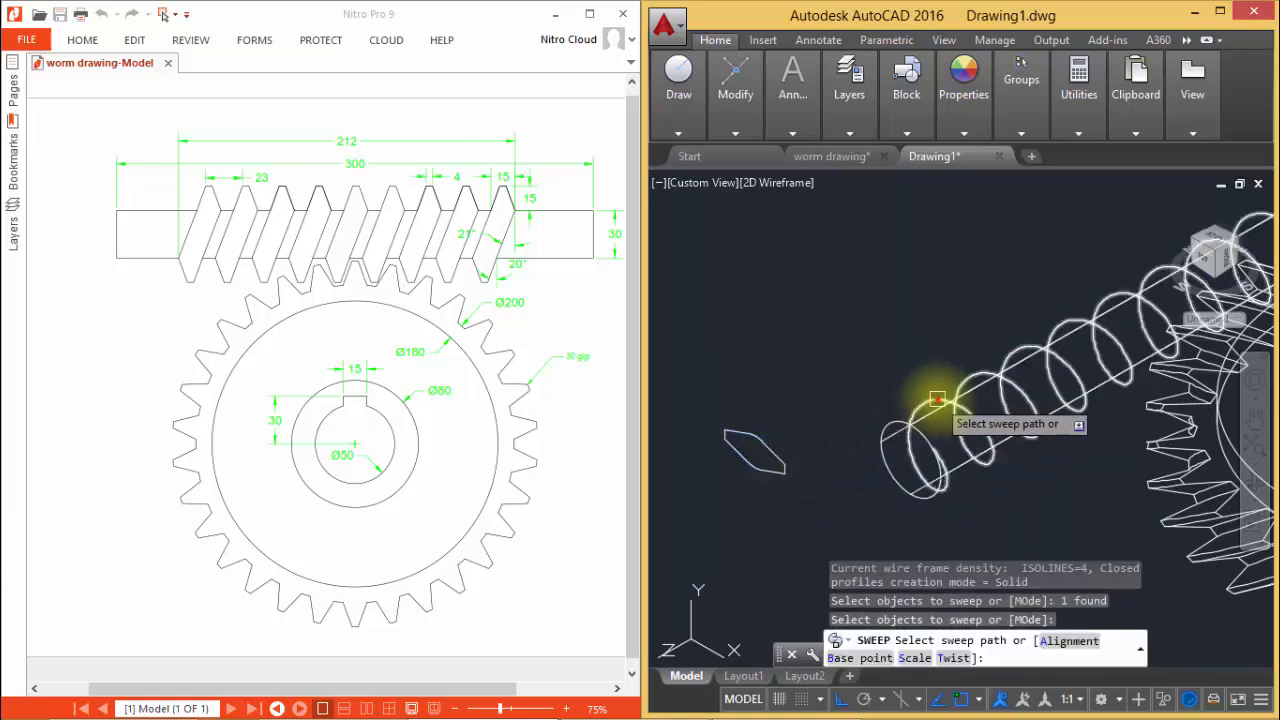
{"action": "left_click", "coordinate": [937, 400]}
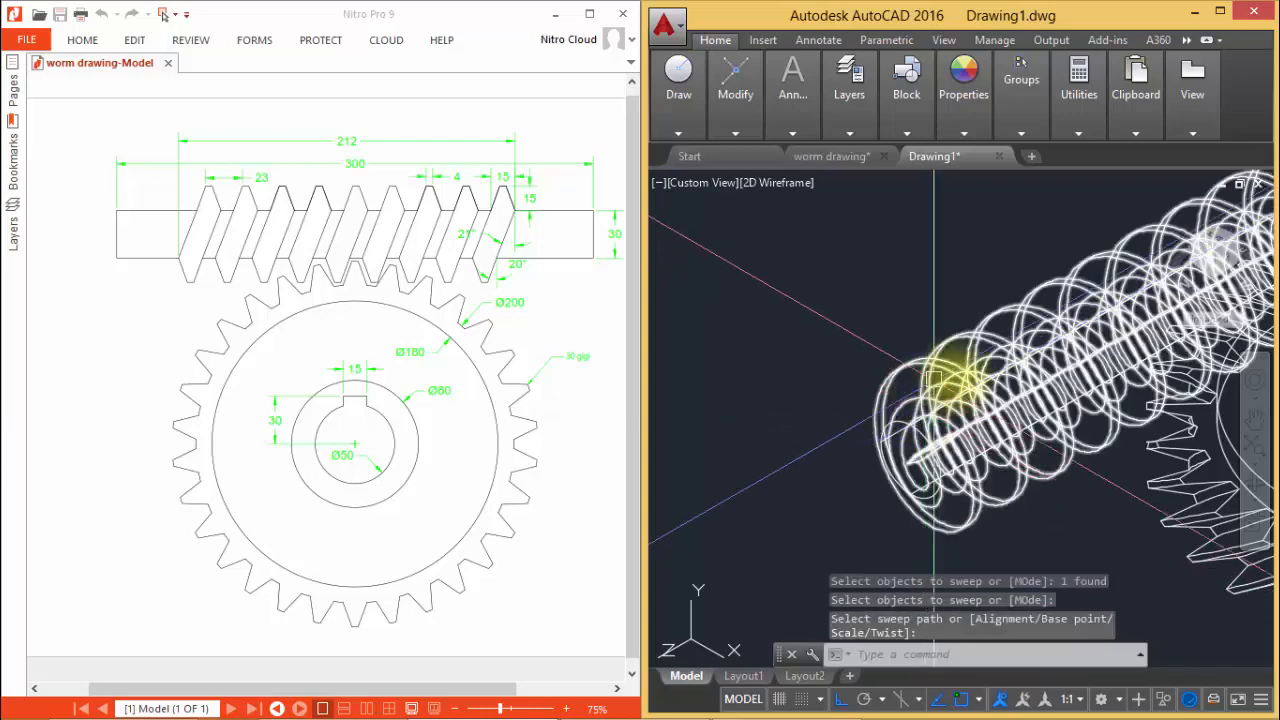
Set the visual style of the model view to Conceptual
{"action": "middle_click_drag", "start_coordinate": [1051, 360], "coordinate": [976, 388]}
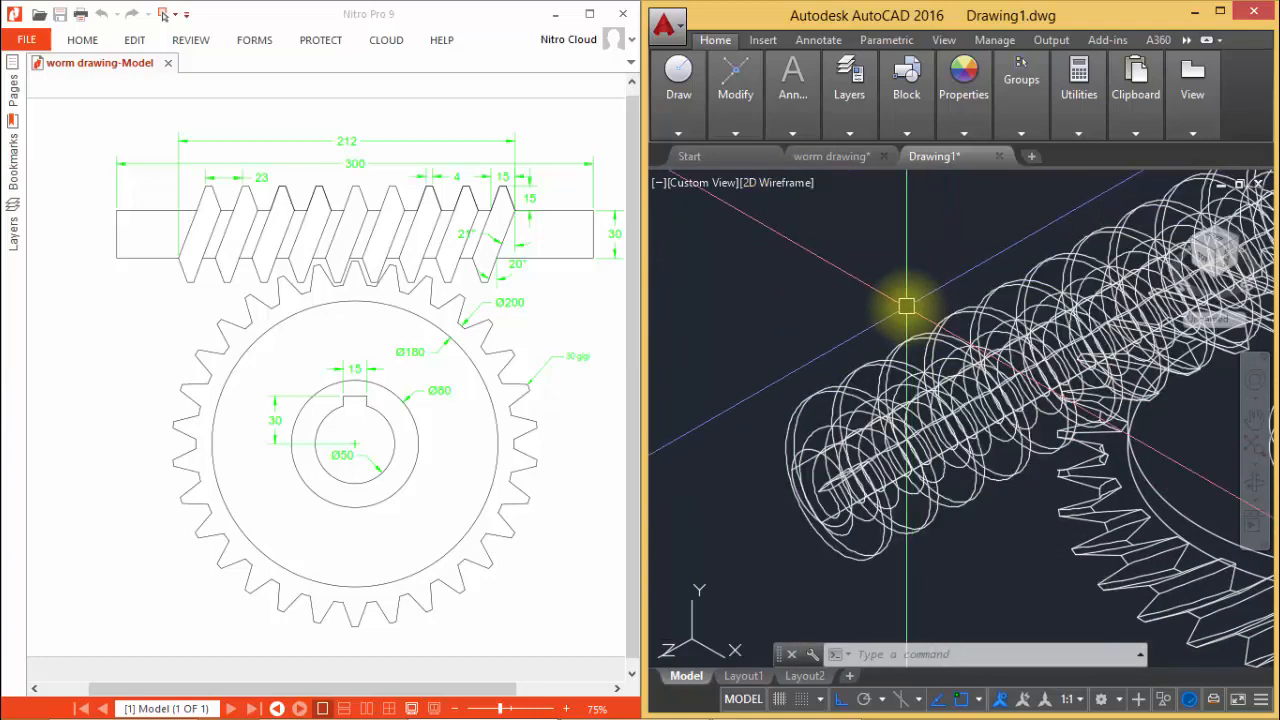
{"action": "left_click", "coordinate": [792, 184]}
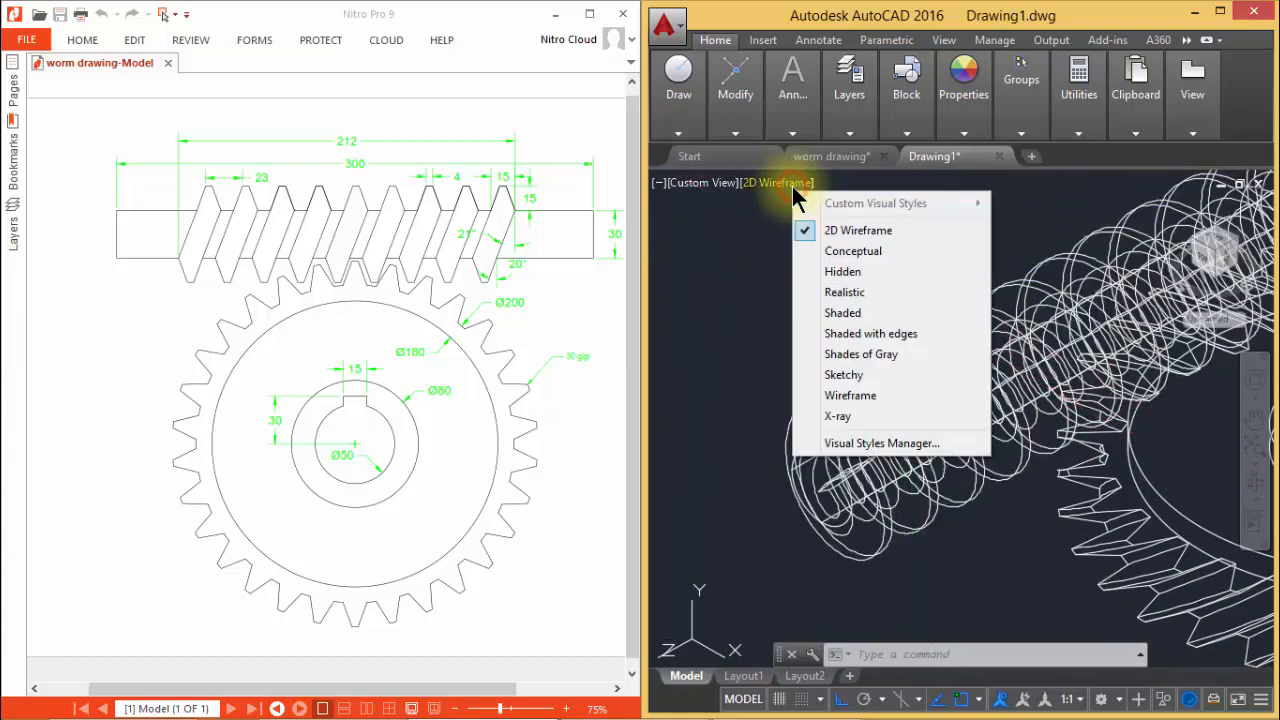
{"action": "left_click", "coordinate": [865, 254]}
{"action": "scroll", "coordinate": [885, 275], "scroll_direction": "down", "scroll_amount": 2}
{"action": "mouse_move", "coordinate": [925, 480]}
{"action": "middle_mouse_down"}
{"action": "mouse_move", "coordinate": [862, 509]}
{"action": "mouse_move", "coordinate": [814, 414]}
{"action": "mouse_move", "coordinate": [871, 509]}
{"action": "mouse_move", "coordinate": [852, 490]}
{"action": "middle_mouse_up"}
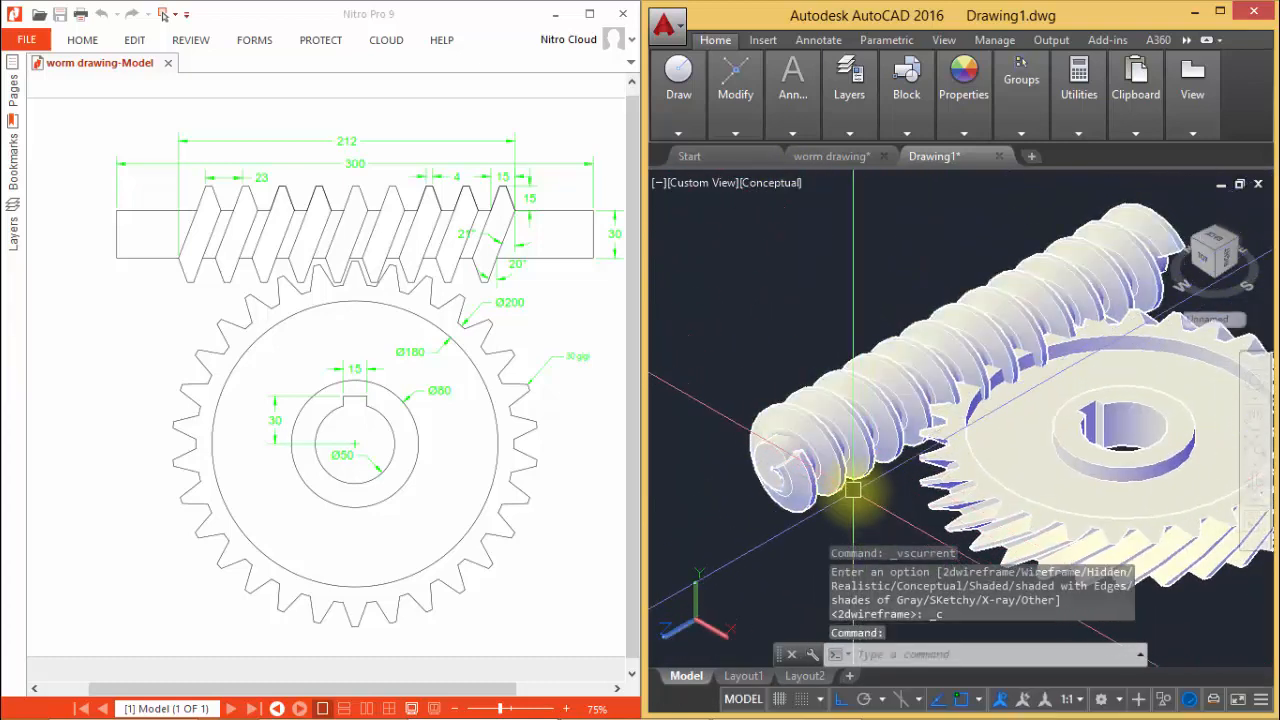
Union the swept worm thread and the worm shaft into one solid
{"action": "key", "text": "Return"}
{"action": "left_click", "coordinate": [836, 537]}
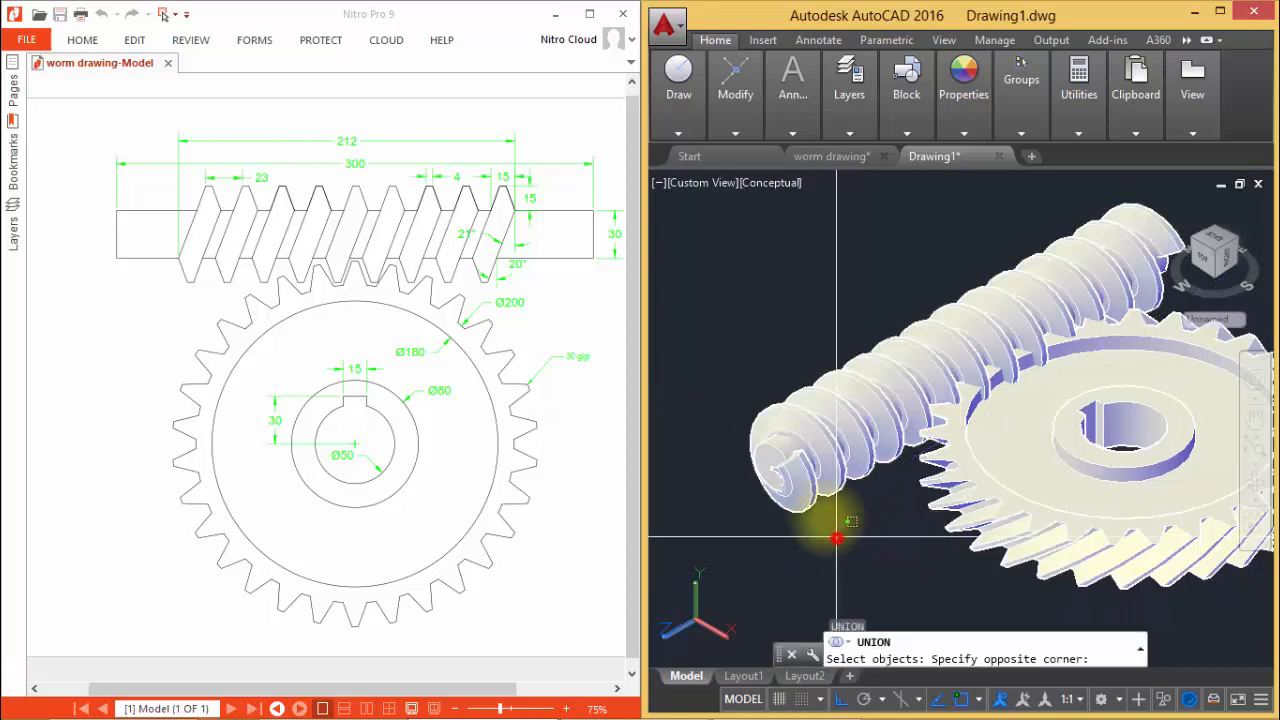
{"action": "left_click", "coordinate": [767, 434]}
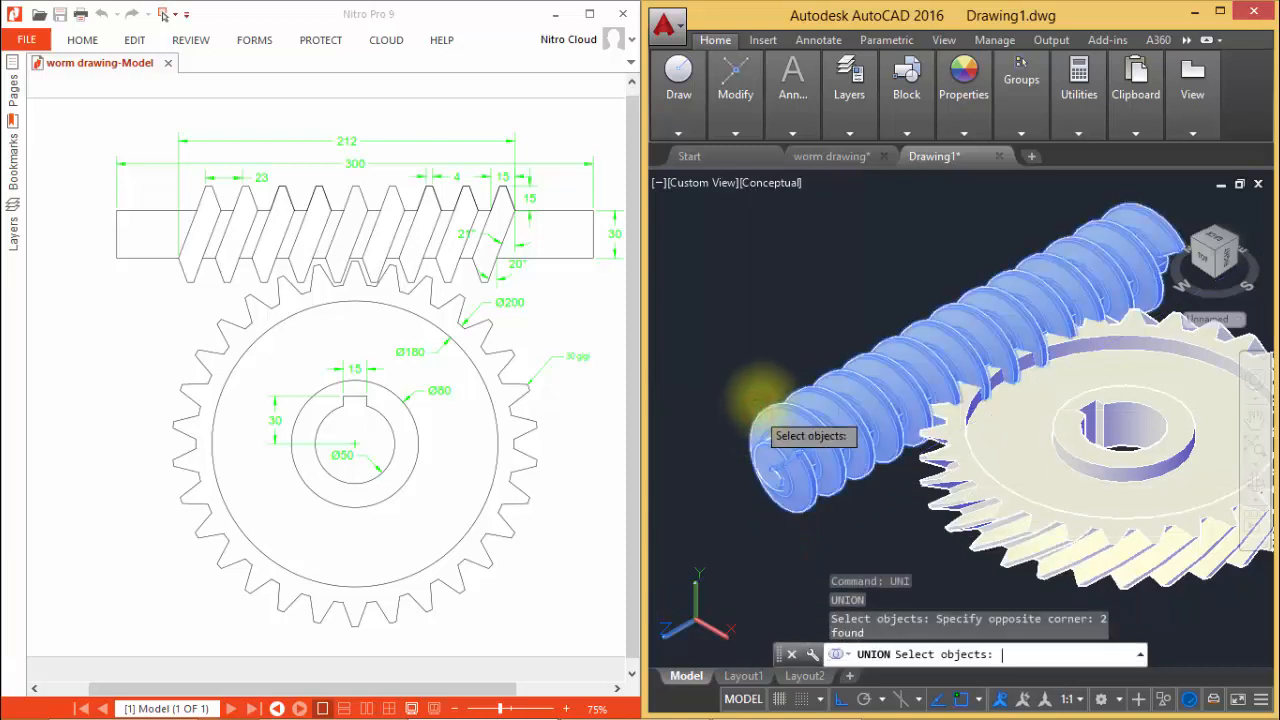
{"action": "key", "text": "Return"}
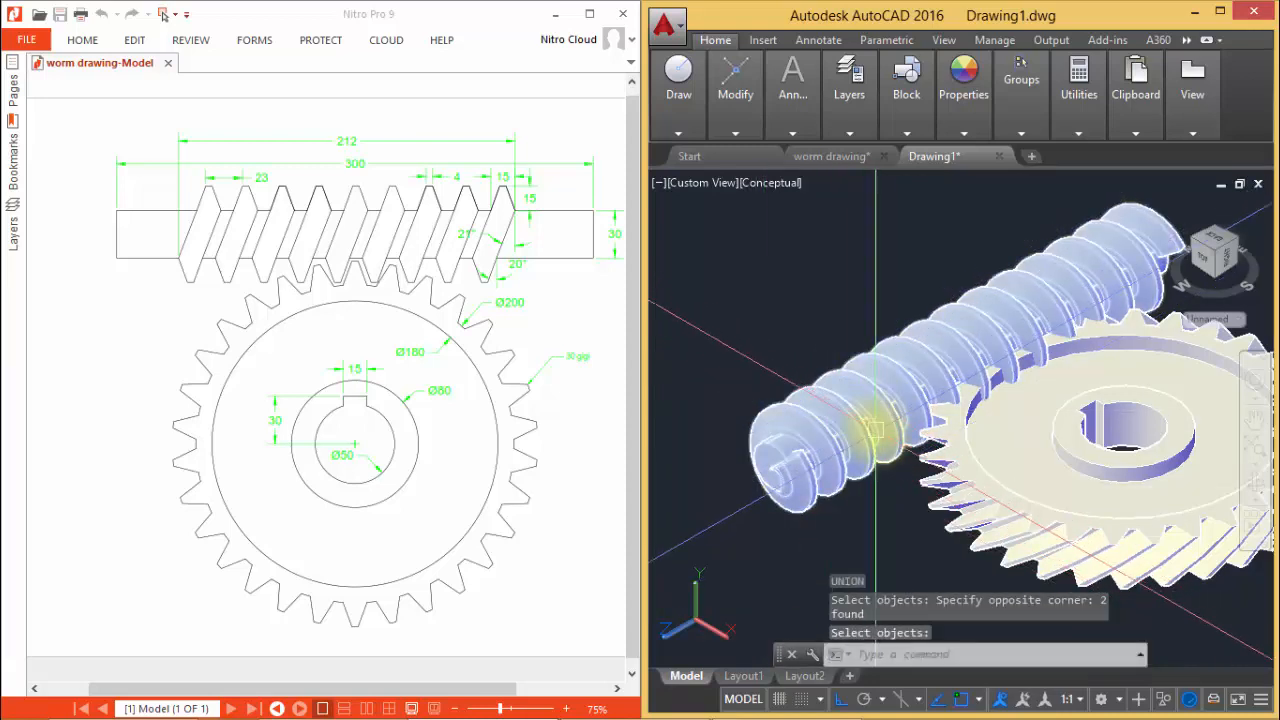
Move the united worm about 16 units away from the gear, constrained to the green axis
{"action": "middle_click_drag", "start_coordinate": [876, 429], "coordinate": [897, 414]}
{"action": "left_click", "coordinate": [898, 402]}
{"action": "scroll", "coordinate": [967, 332], "scroll_direction": "up", "scroll_amount": 2}
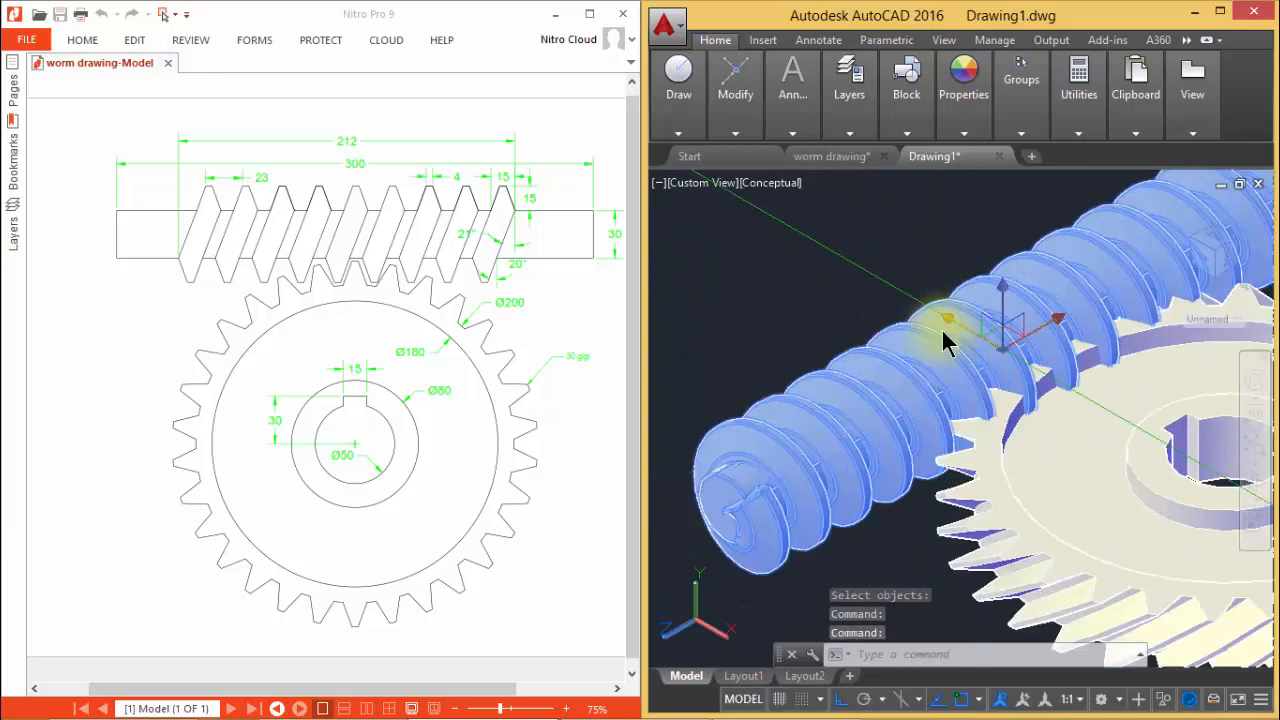
{"action": "left_click", "coordinate": [948, 322]}
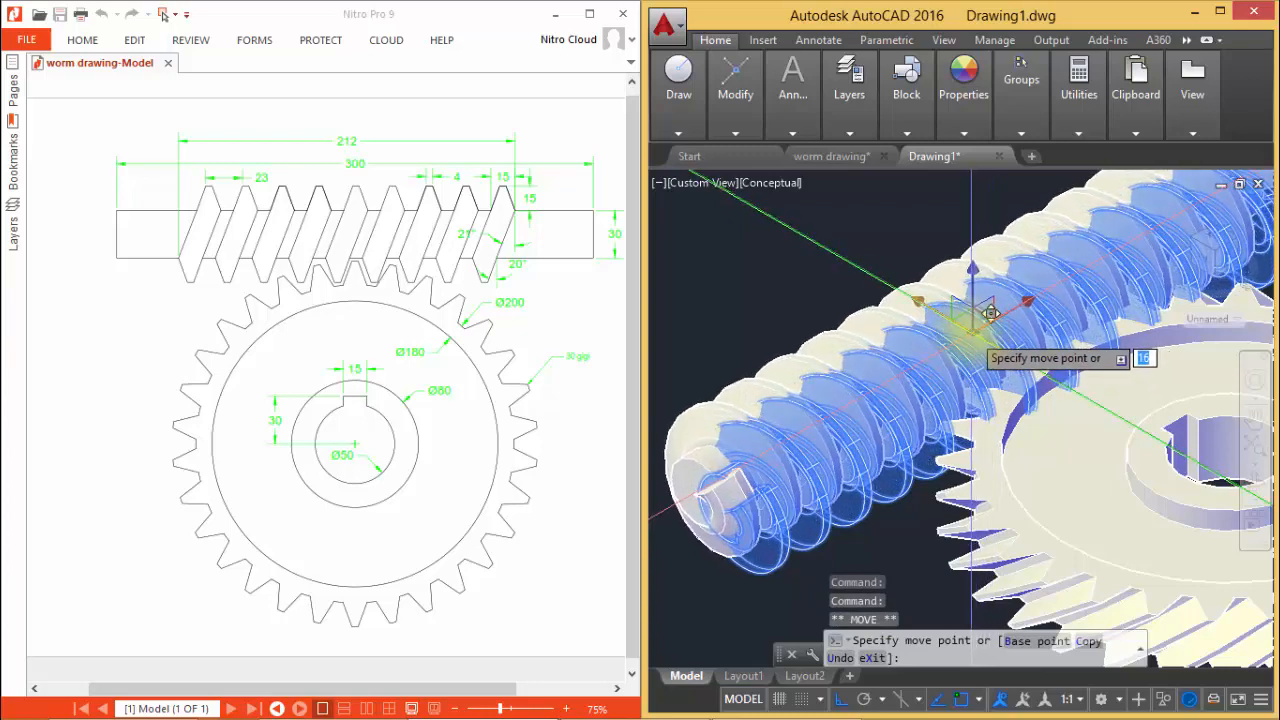
{"action": "left_click", "coordinate": [962, 334]}
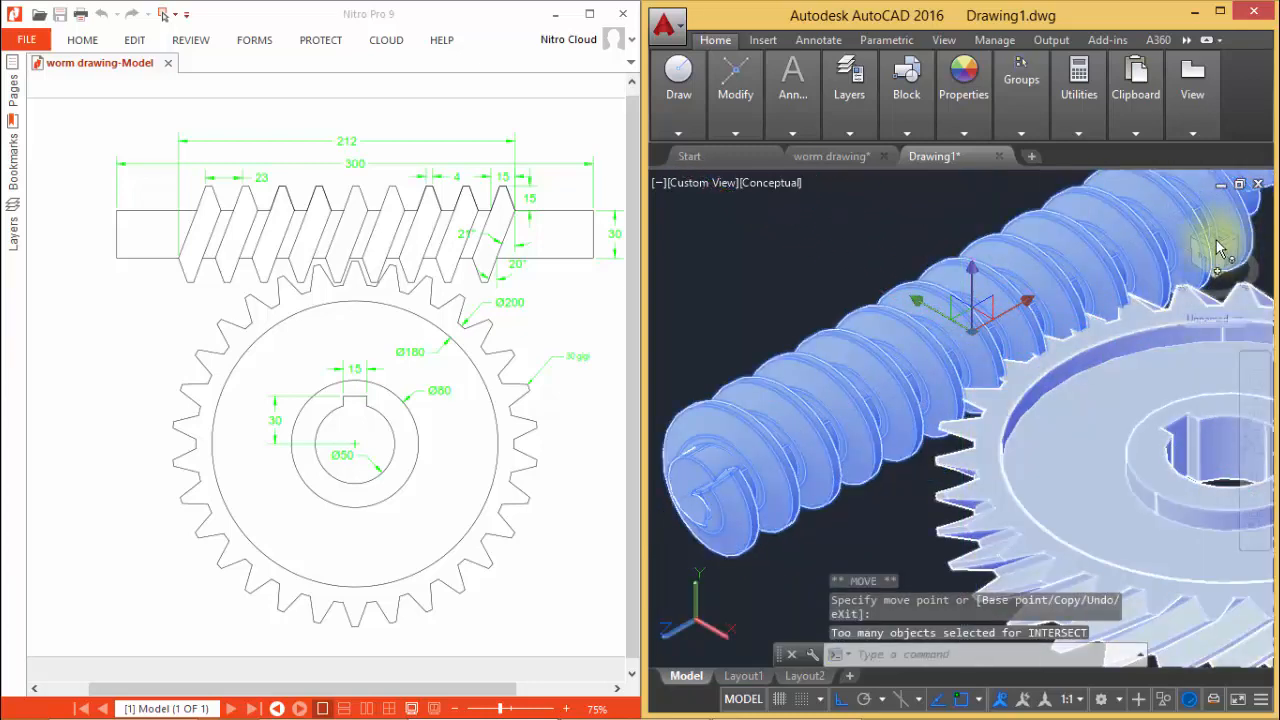
In the top view, turn ortho off and move the worm slightly along its own axis to line its threads up with the gear teeth
{"action": "left_click", "coordinate": [1219, 248]}
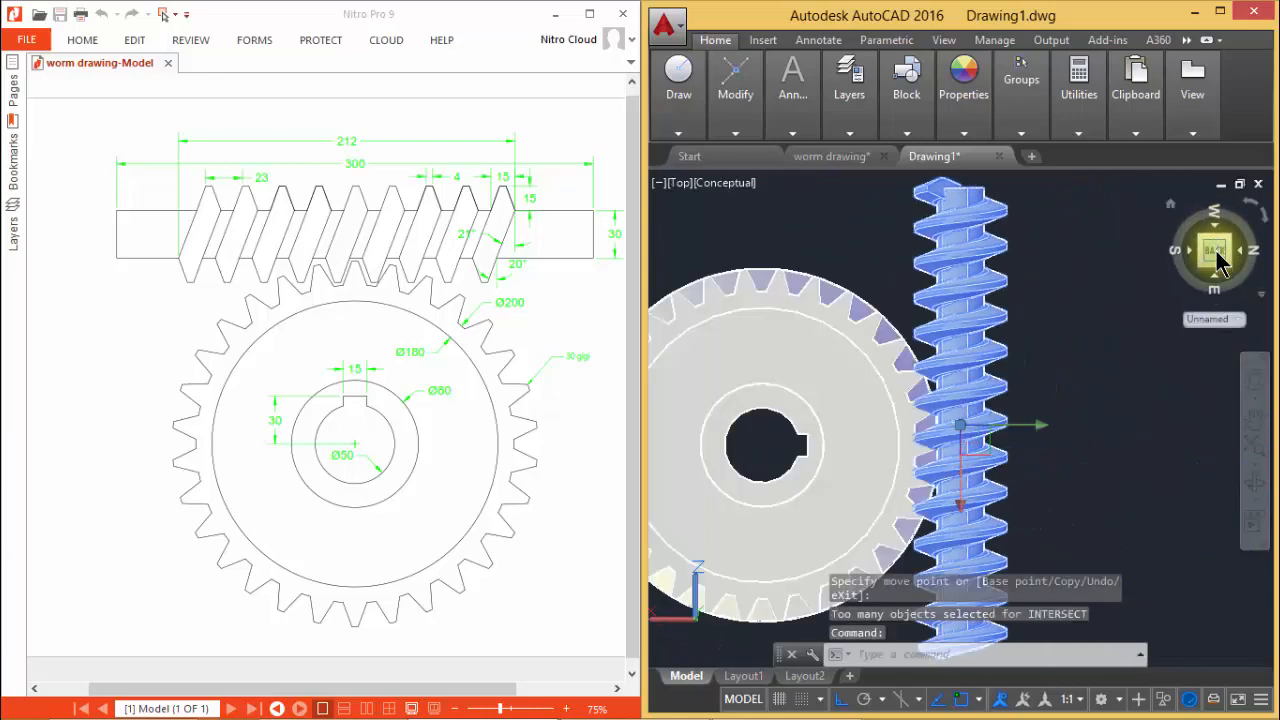
{"action": "scroll", "coordinate": [958, 480], "scroll_direction": "up", "scroll_amount": 5}
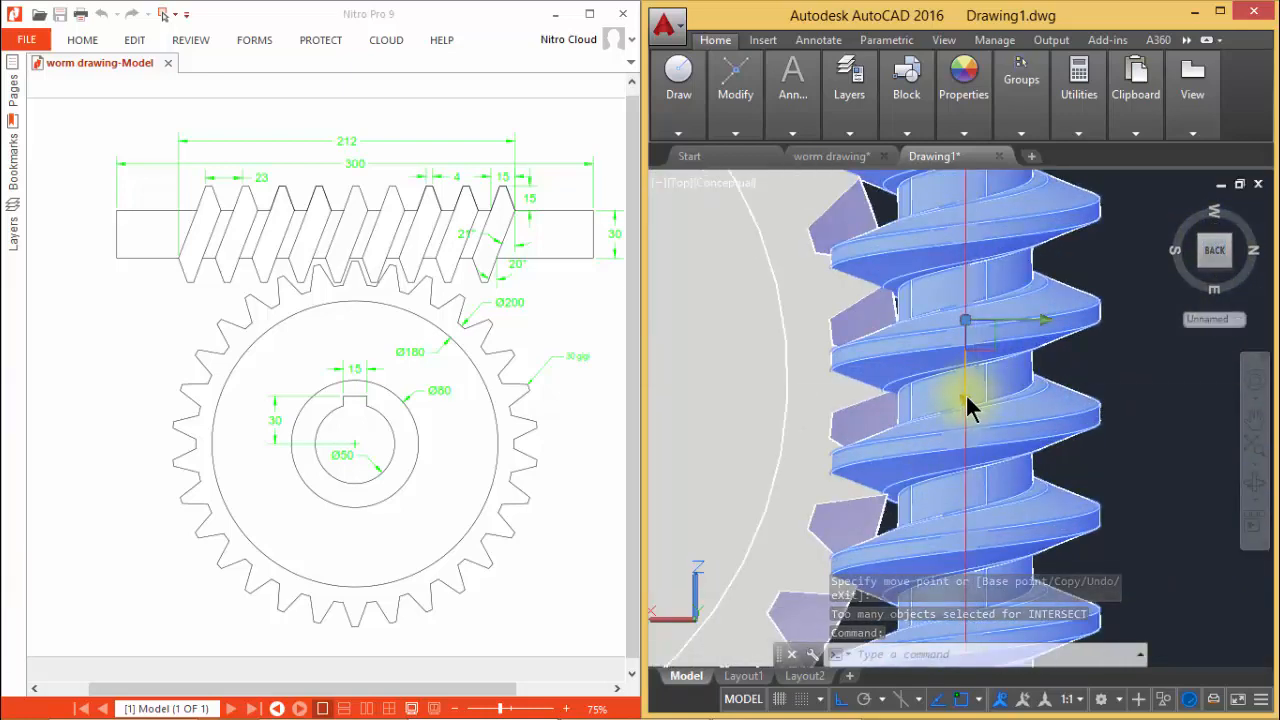
{"action": "left_click", "coordinate": [980, 291]}
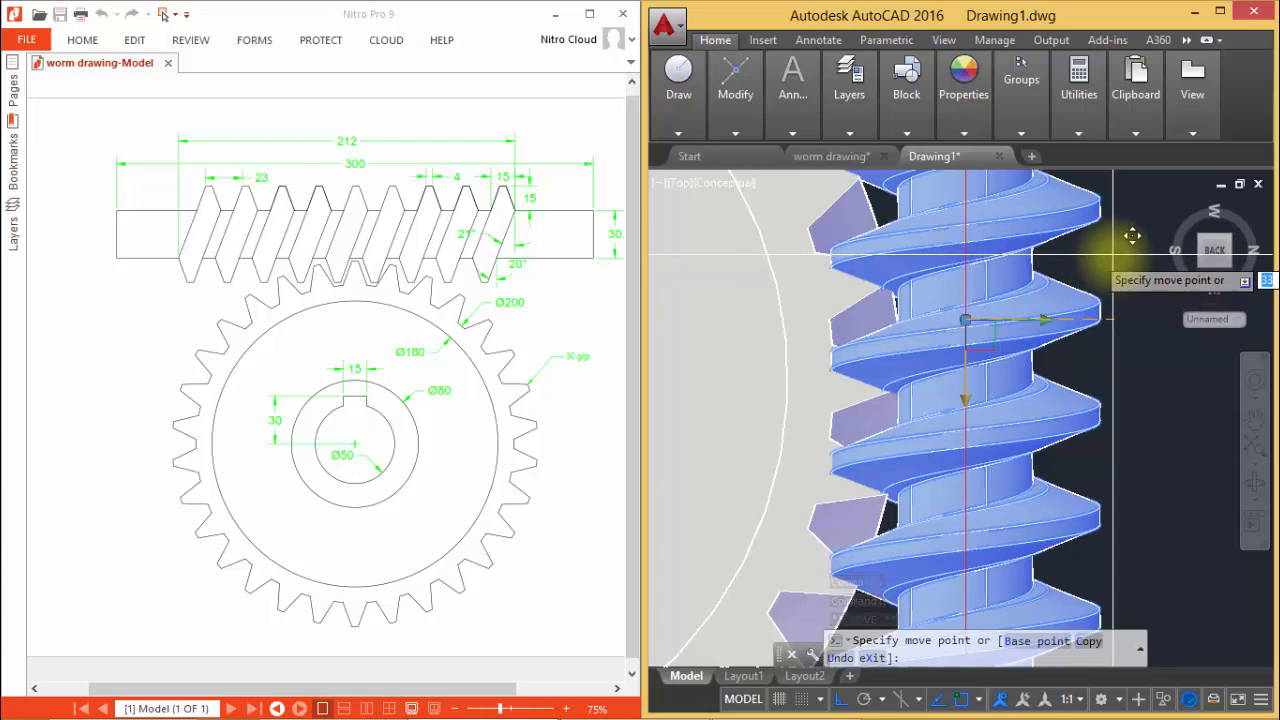
{"action": "key", "text": "F8"}
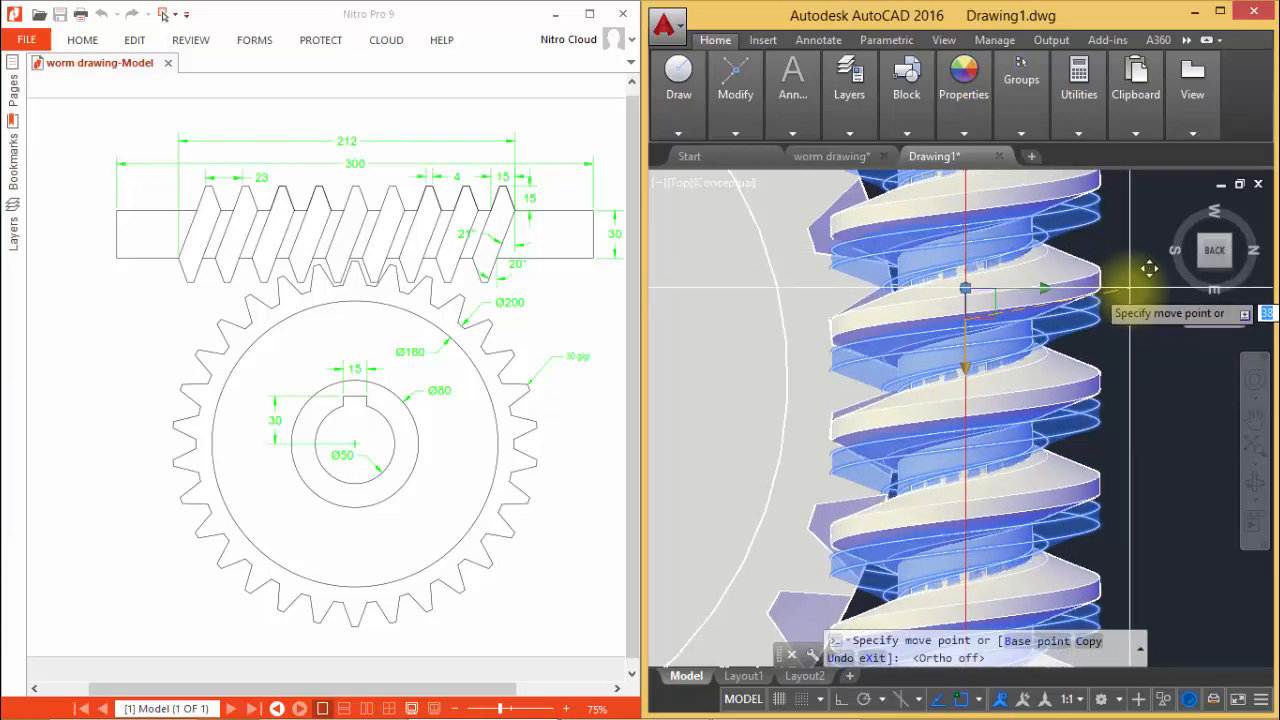
{"action": "key", "text": "Escape"}
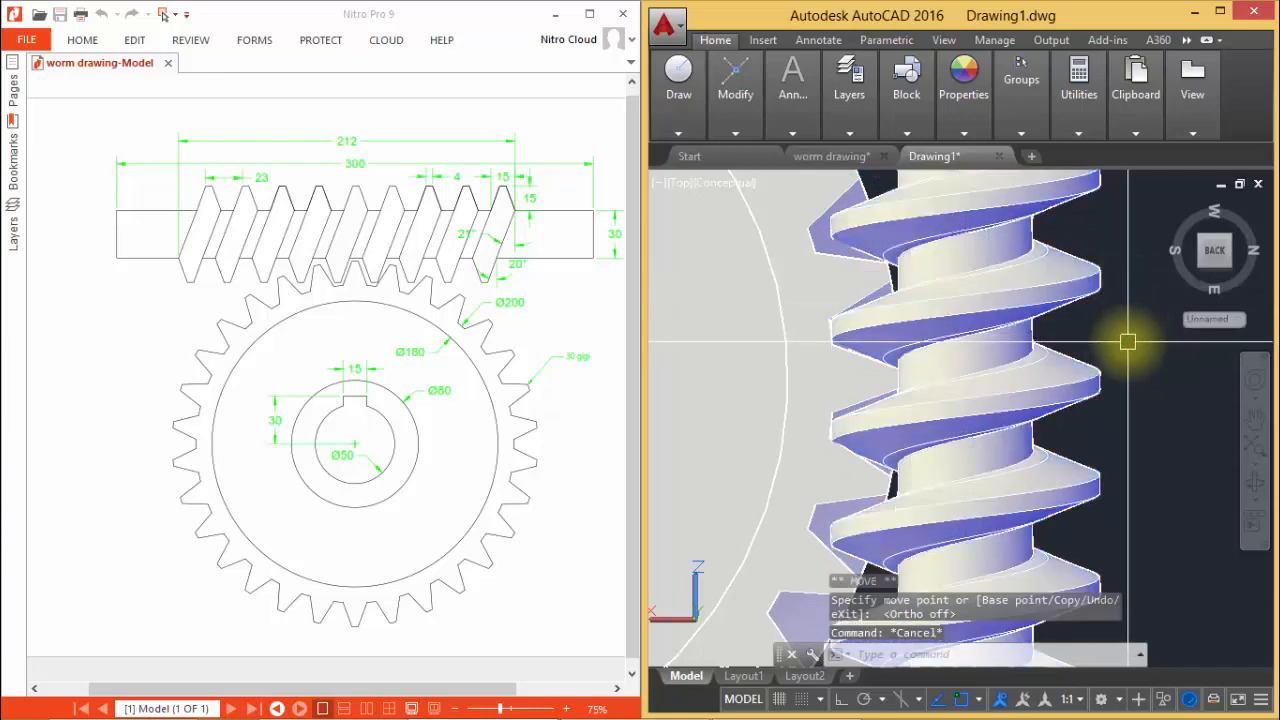
In the side view, move the worm down about 15 units along the vertical blue axis to centre it on the gear's thickness
{"action": "scroll", "coordinate": [1118, 340], "scroll_direction": "down", "scroll_amount": 2}
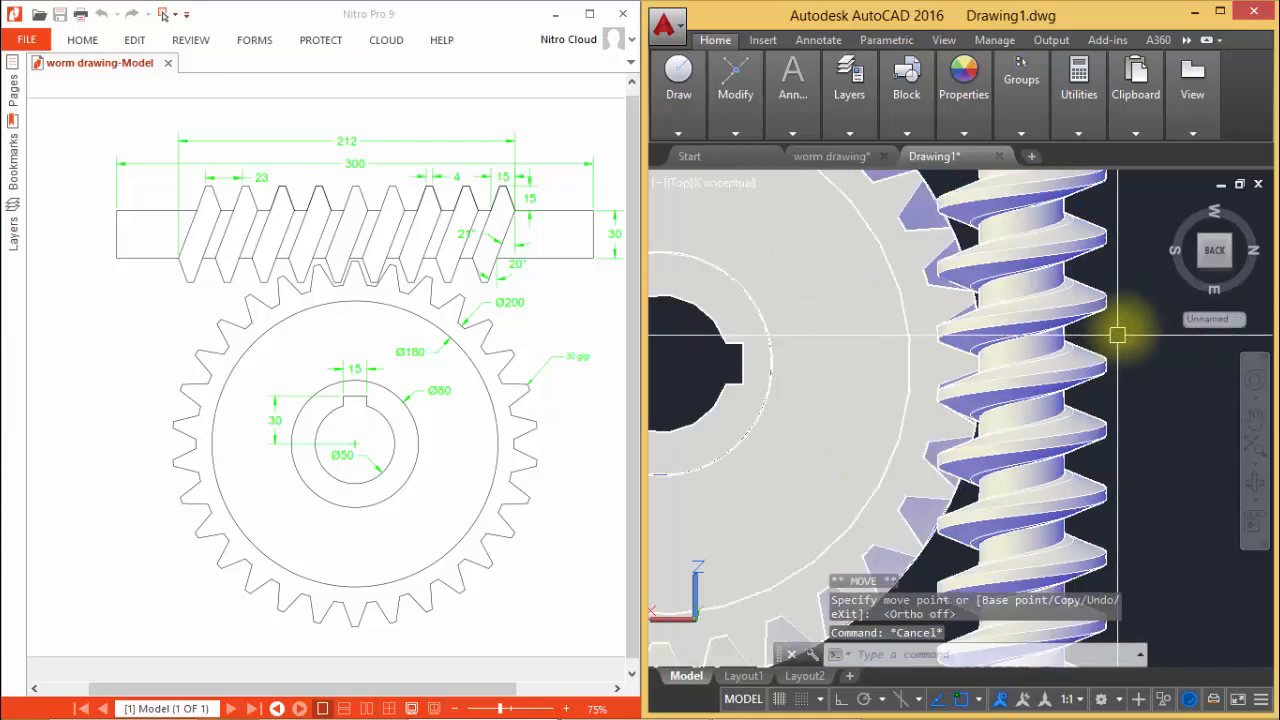
{"action": "left_click", "coordinate": [1216, 283]}
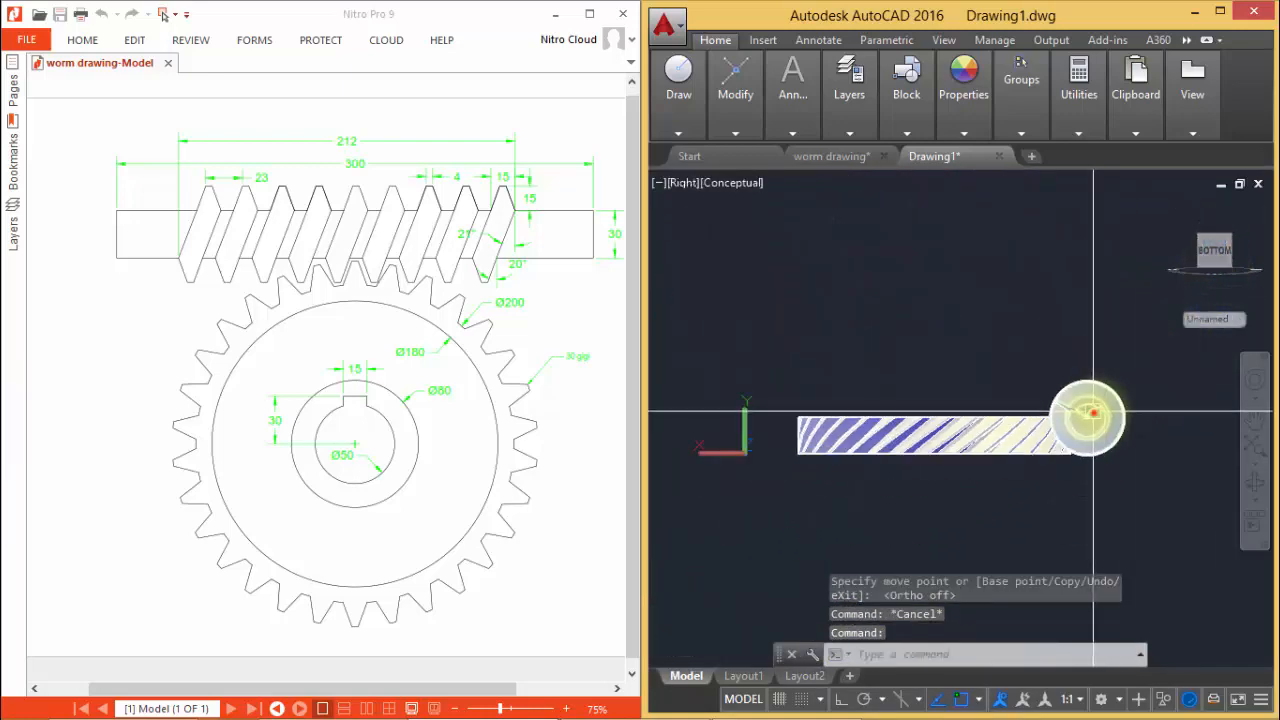
{"action": "left_click", "coordinate": [1093, 411]}
{"action": "scroll", "coordinate": [1098, 378], "scroll_direction": "up", "scroll_amount": 3}
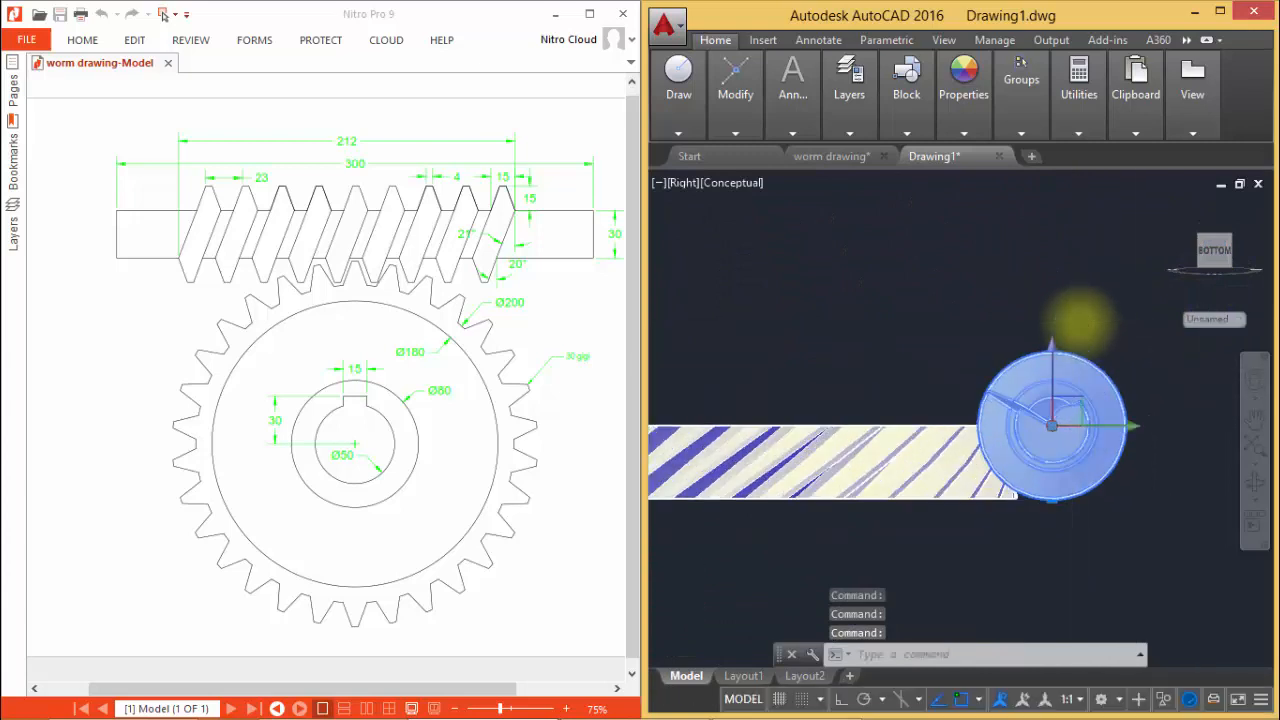
{"action": "left_click", "coordinate": [1057, 358]}
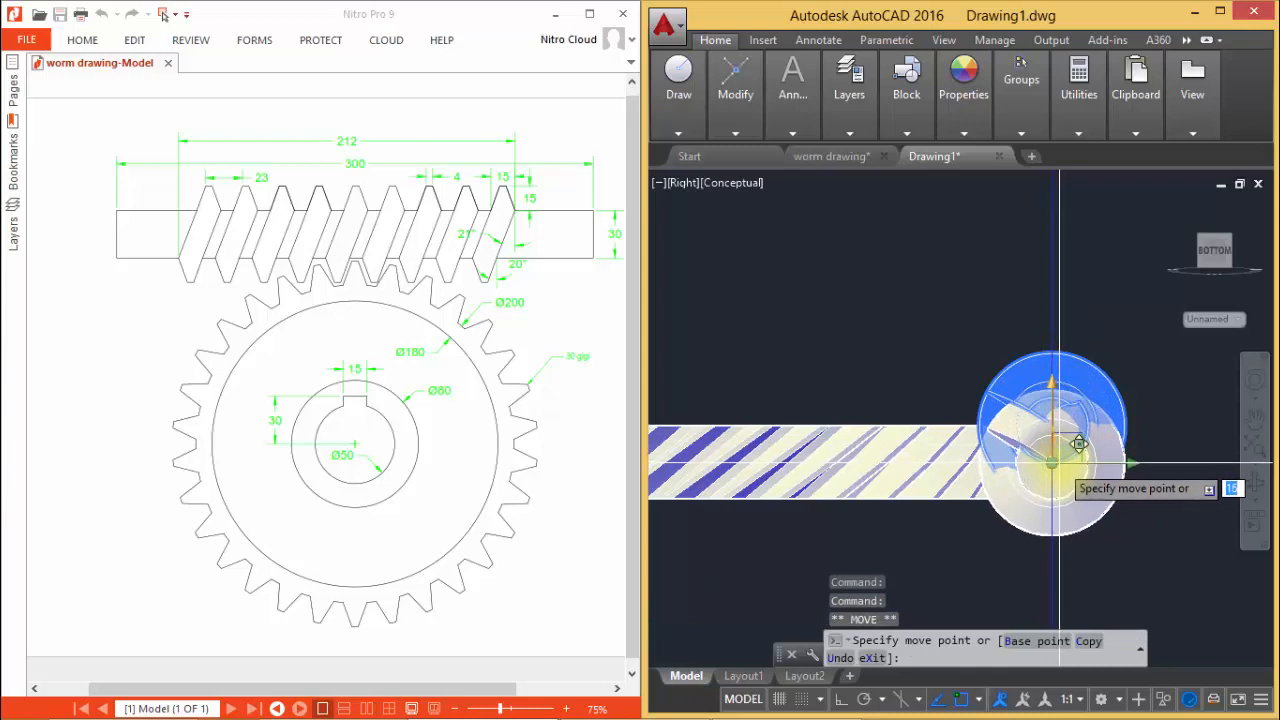
{"action": "left_click", "coordinate": [1080, 459]}
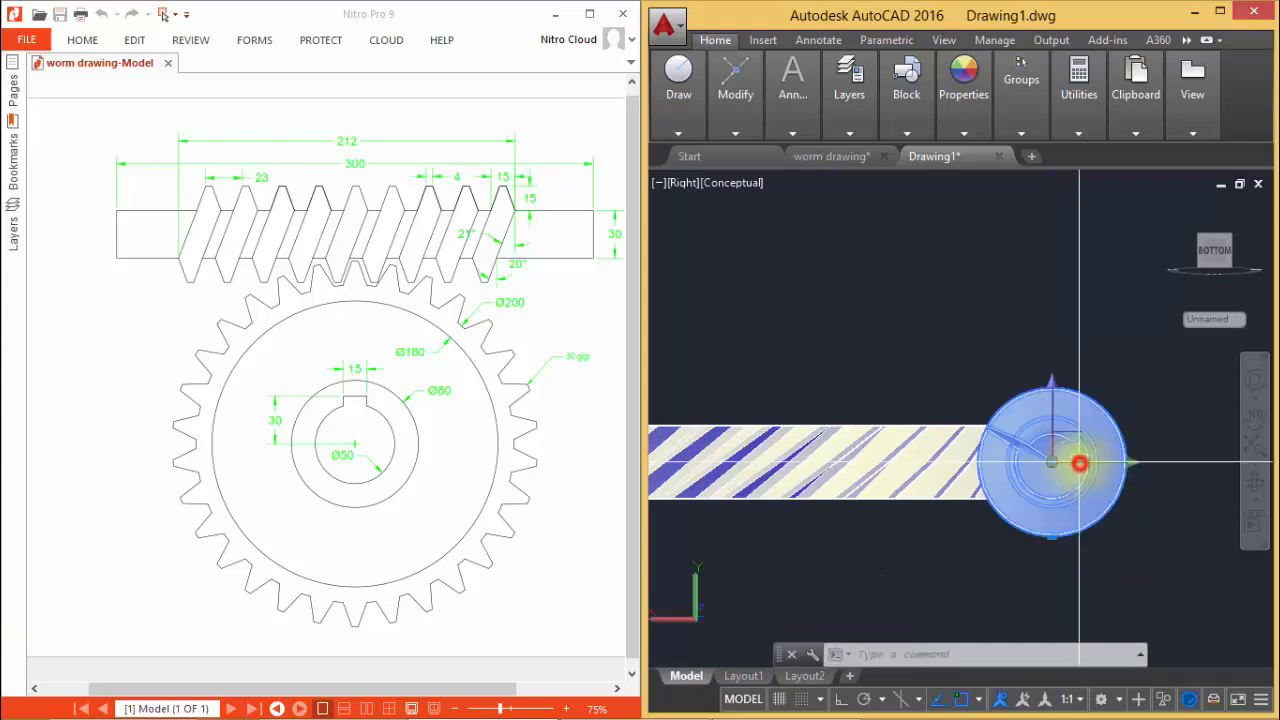
Inspect the worm and gear meshing from above and at an angle, then deselect the worm and undo the last operation
{"action": "left_click", "coordinate": [1217, 232]}
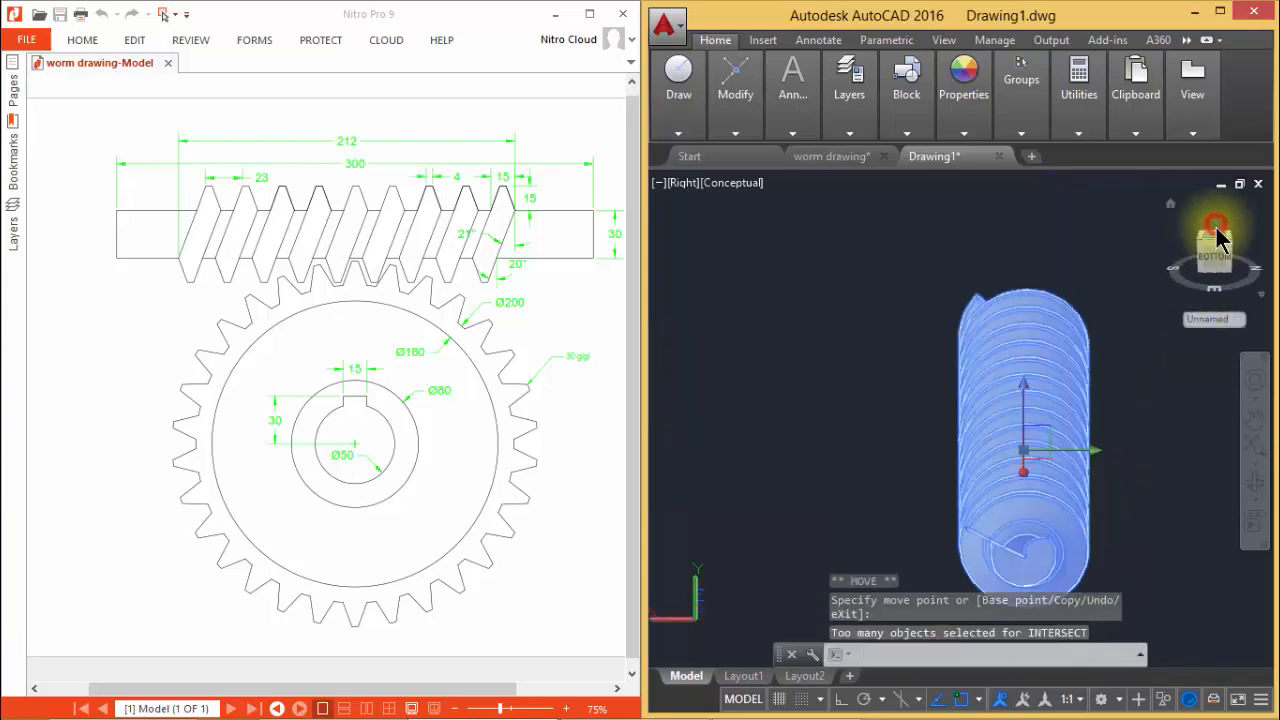
{"action": "scroll", "coordinate": [924, 455], "scroll_direction": "up", "scroll_amount": 2}
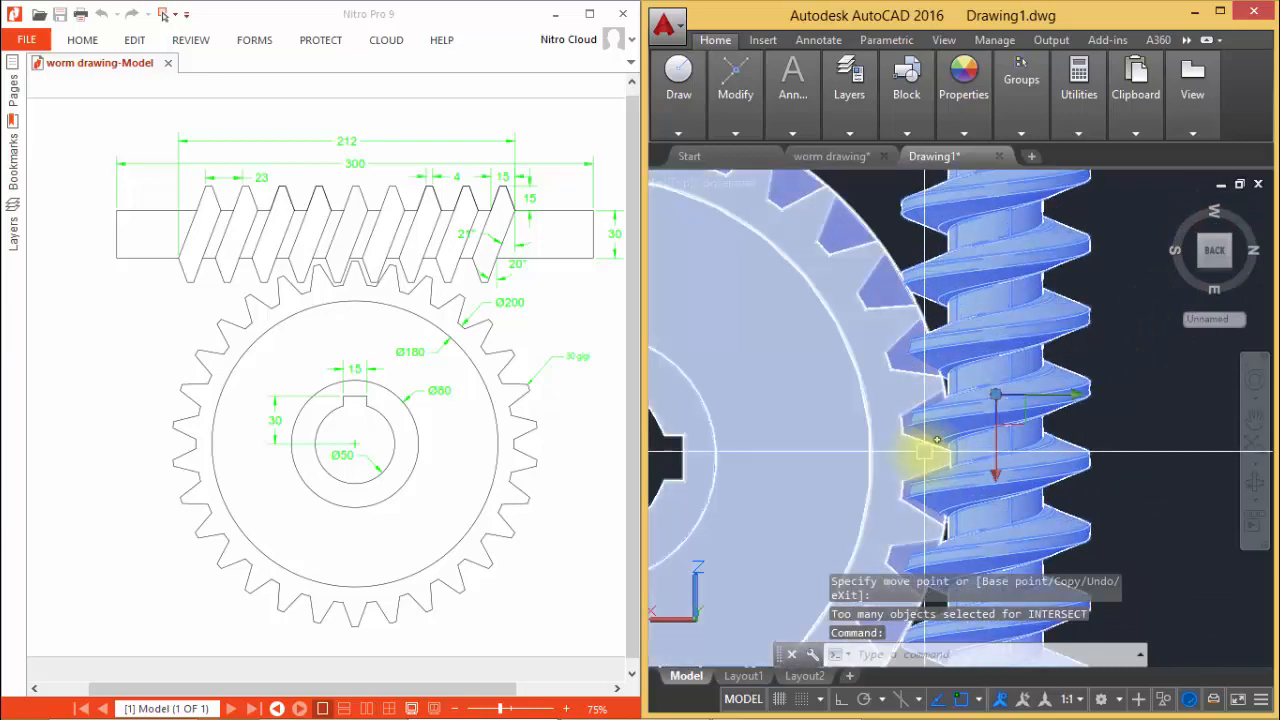
{"action": "scroll", "coordinate": [948, 434], "scroll_direction": "down", "scroll_amount": 2}
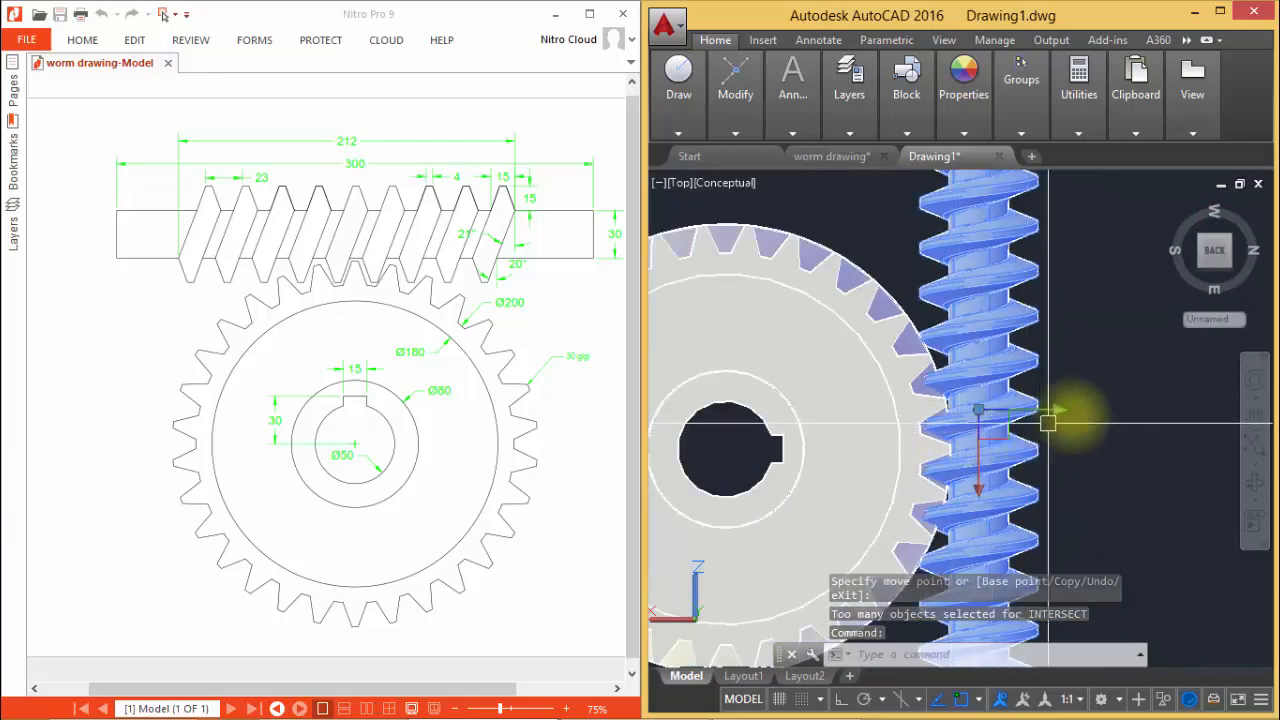
{"action": "middle_click_drag", "start_coordinate": [1051, 420], "coordinate": [1006, 277], "text": "shift"}
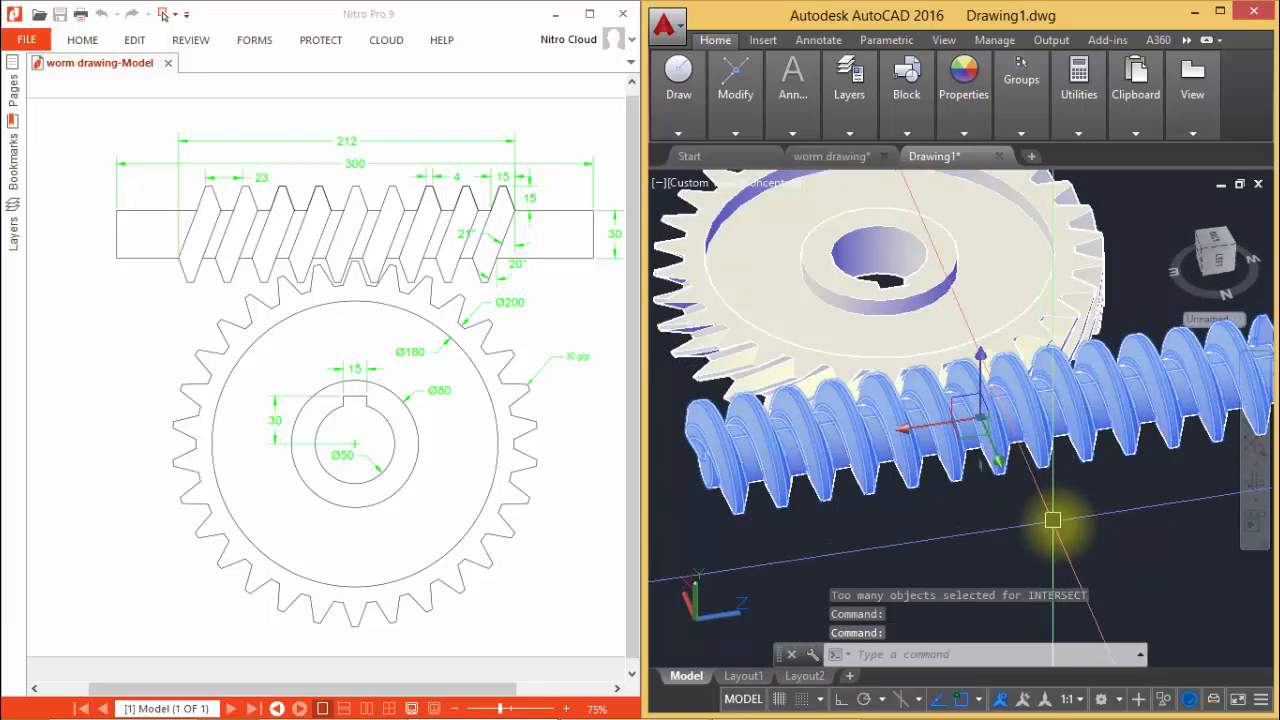
{"action": "key", "text": "Escape"}
{"action": "key", "text": "ctrl+z"}
Reset the UCS to World and display the worm and gear in the home isometric view
{"action": "type", "text": "ucs"}
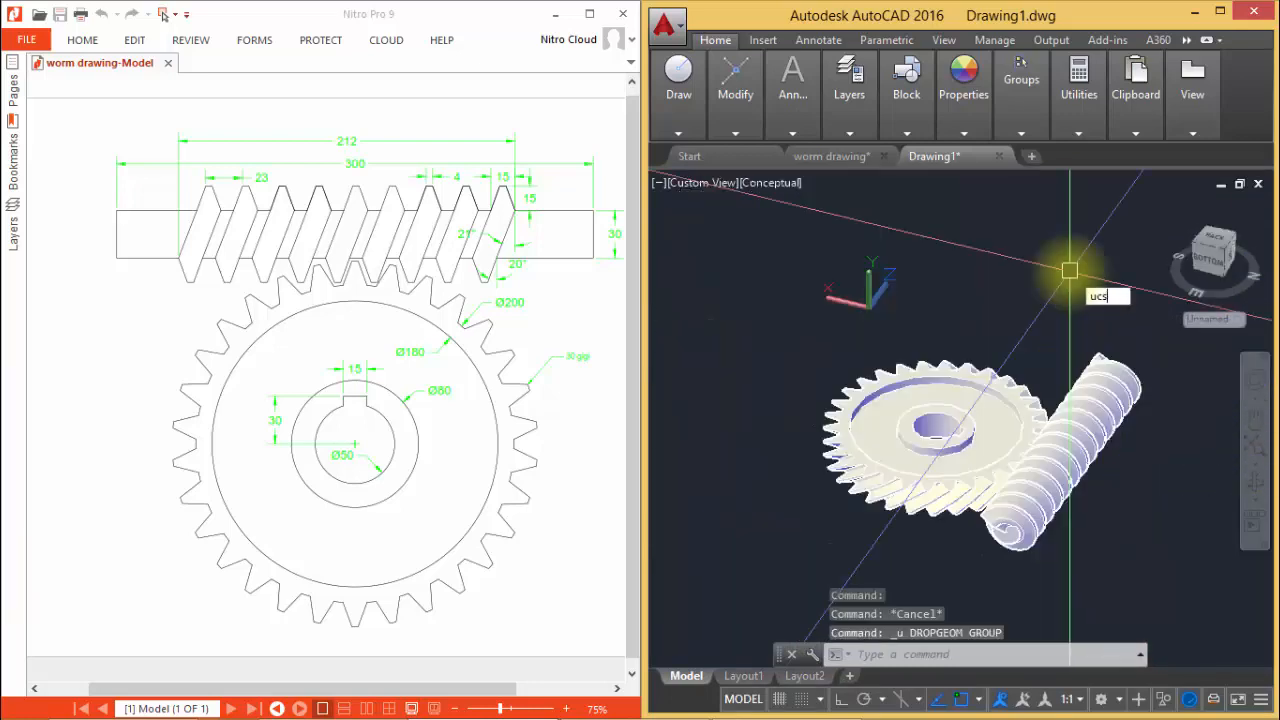
{"action": "key", "text": "Return"}
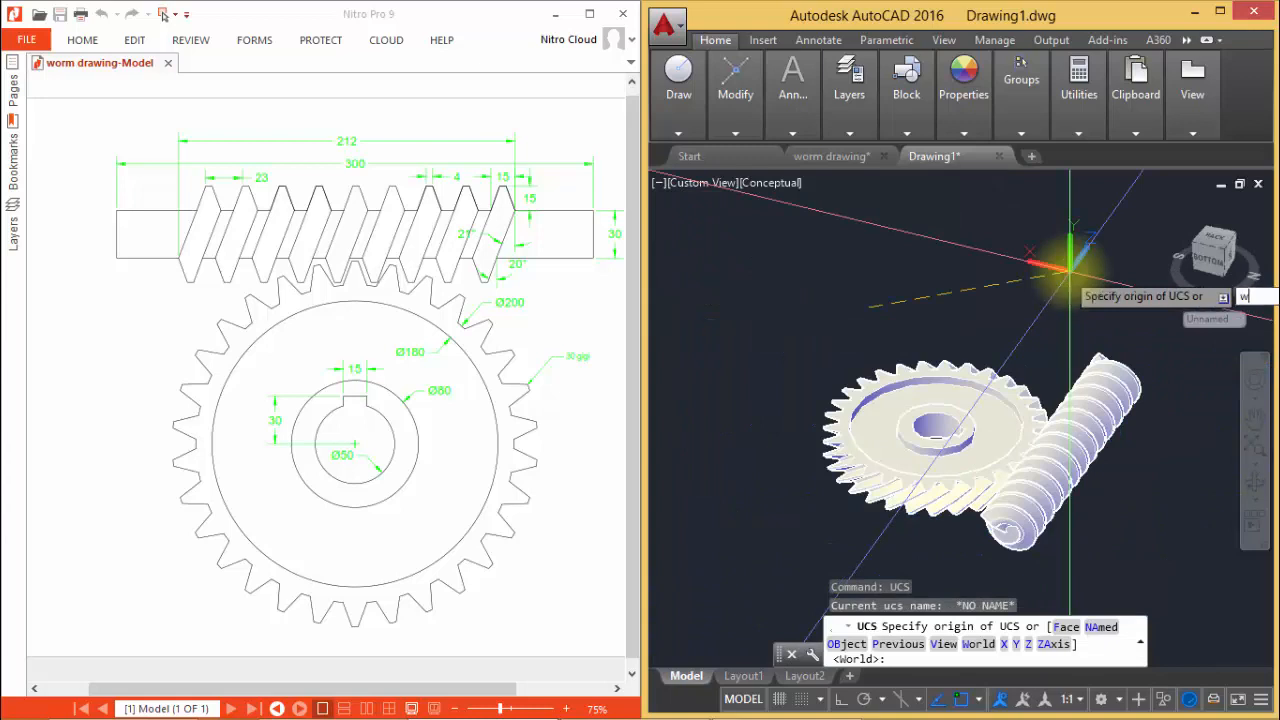
{"action": "type", "text": "w"}
{"action": "key", "text": "Return"}
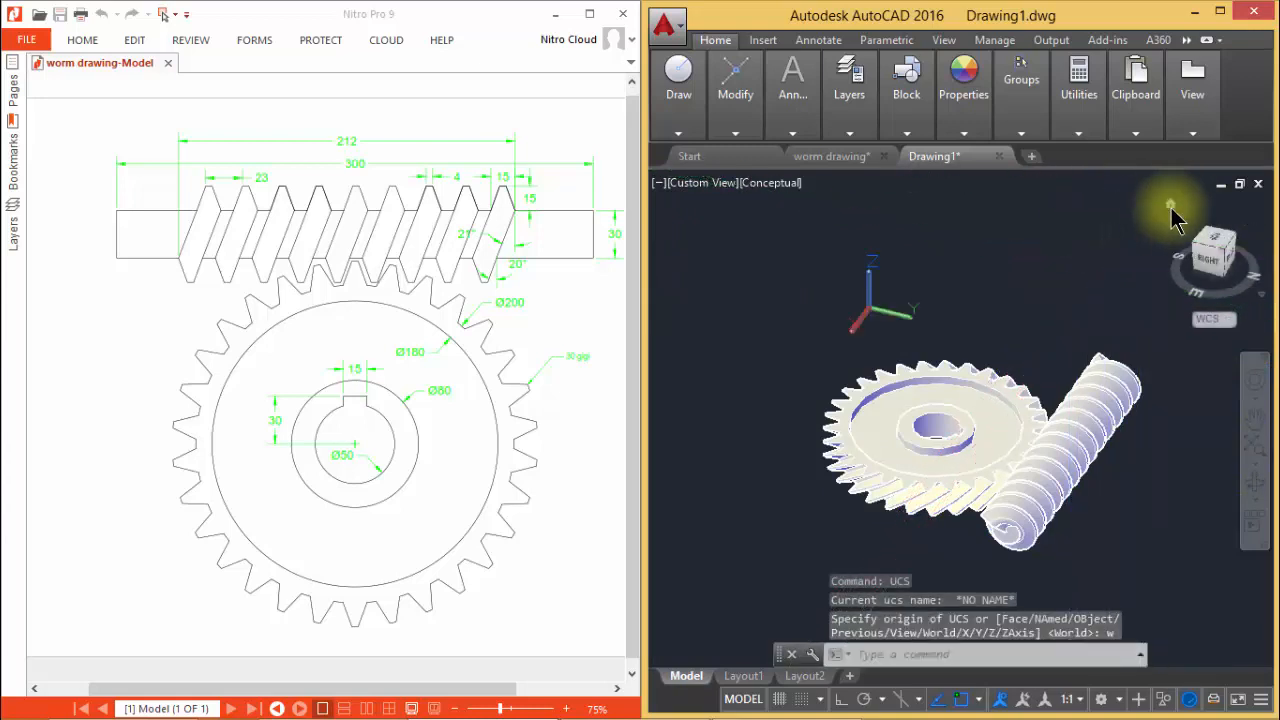
{"action": "left_click", "coordinate": [1171, 206]}
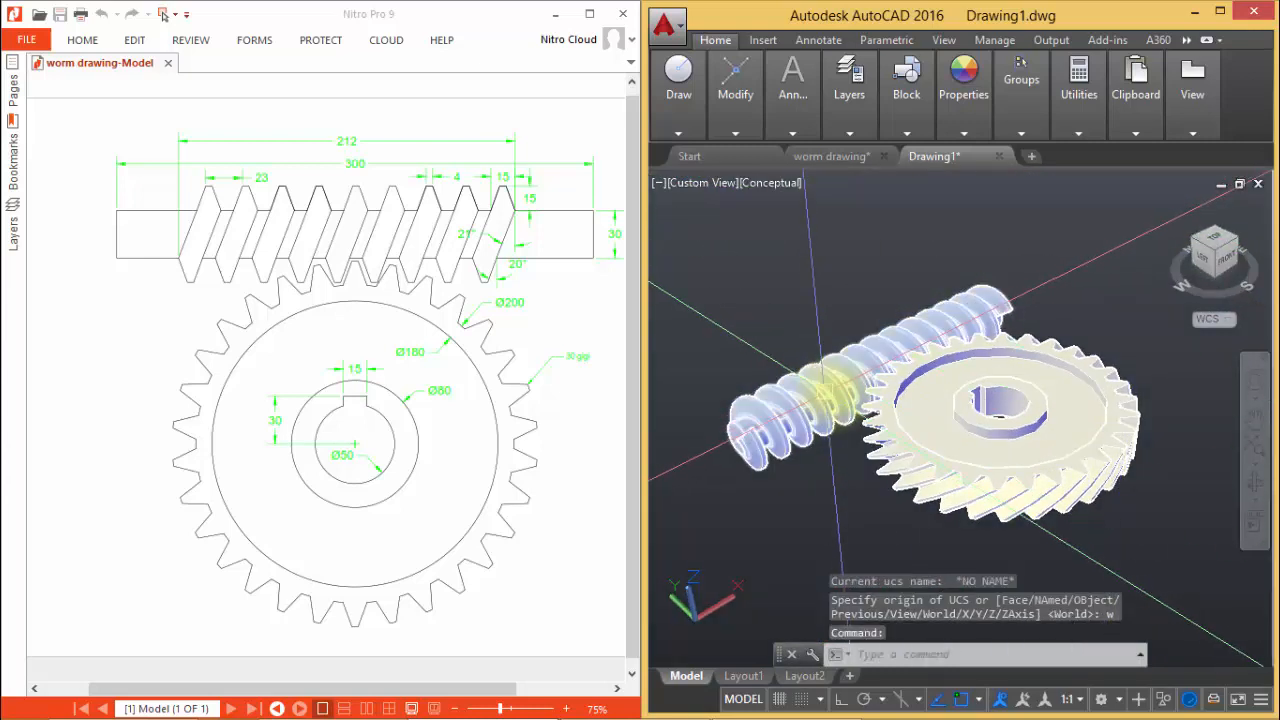
{"action": "scroll", "coordinate": [960, 402], "scroll_direction": "up", "scroll_amount": 1}
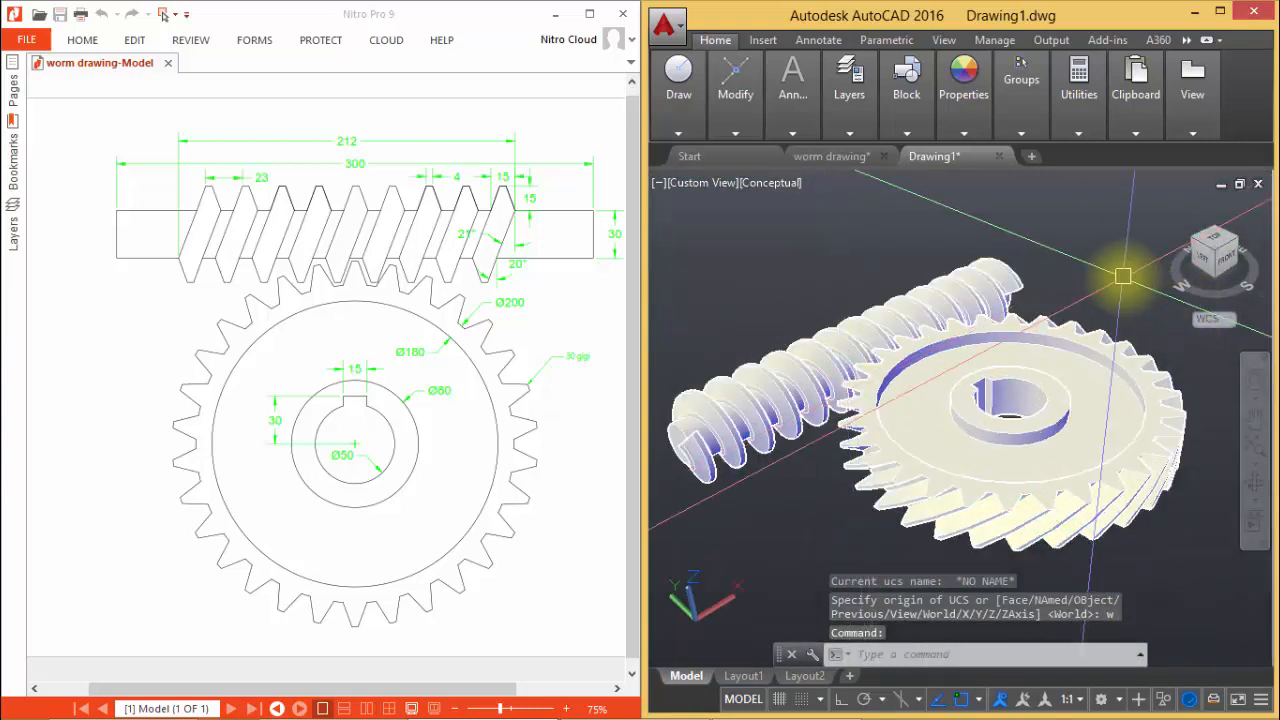